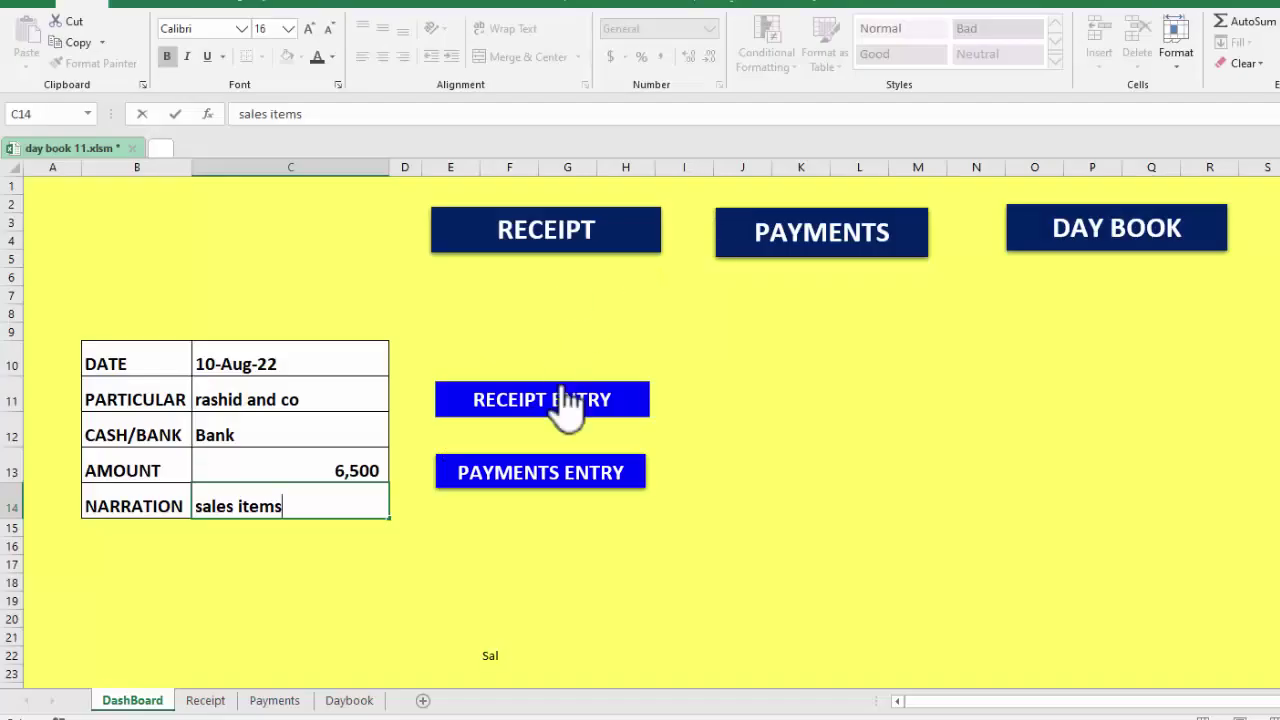
Step: Post the 6,500 bank receipt from the dashboard form and check its new row on the Receipt sheet
click(545, 404)
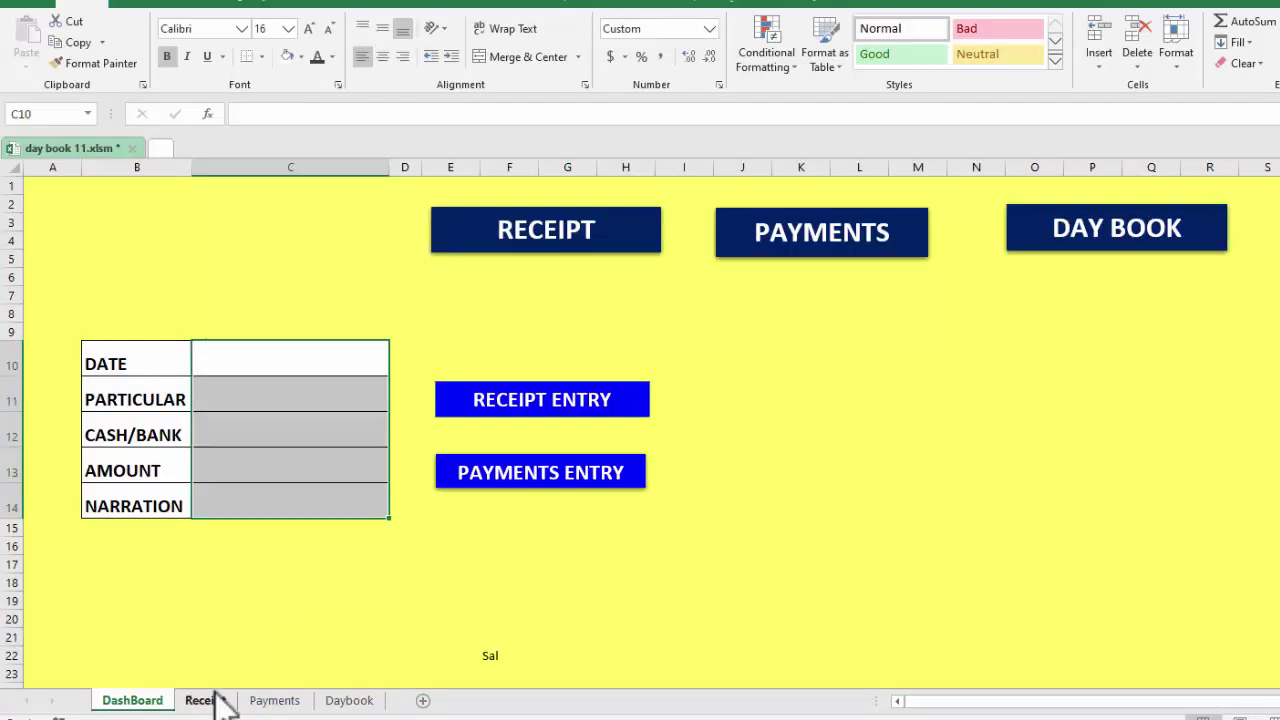
click(210, 700)
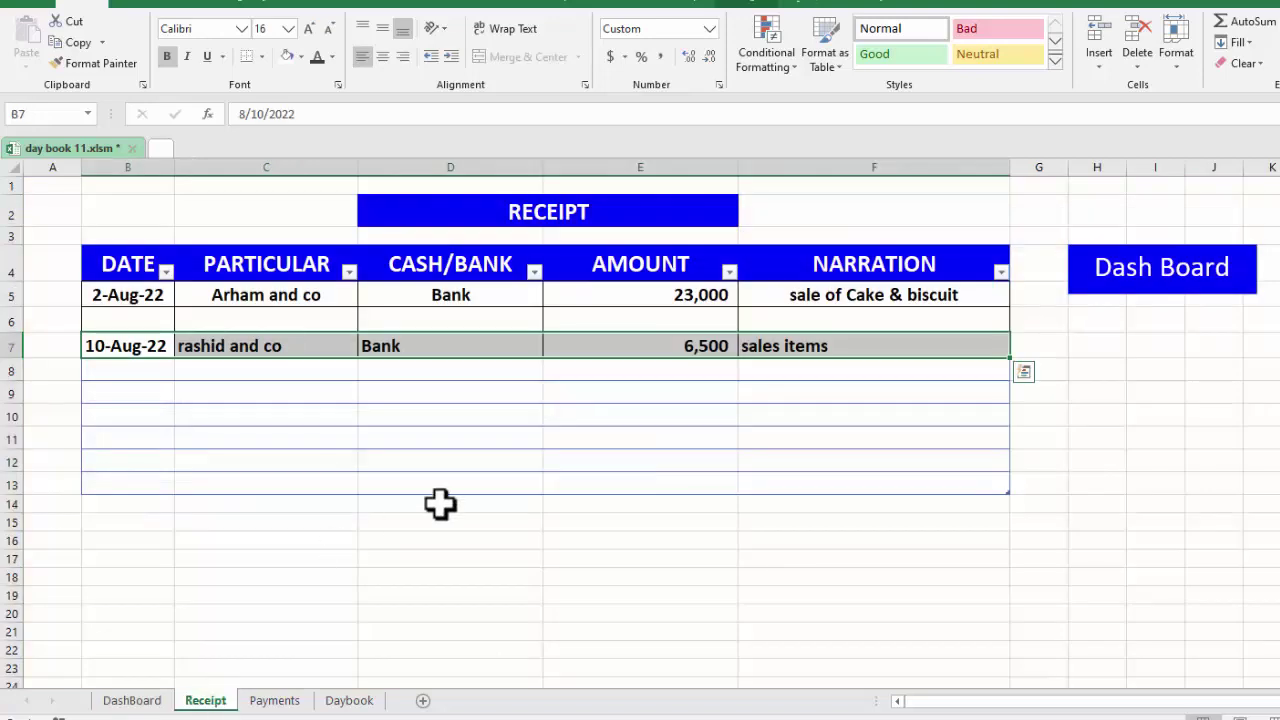
click(262, 703)
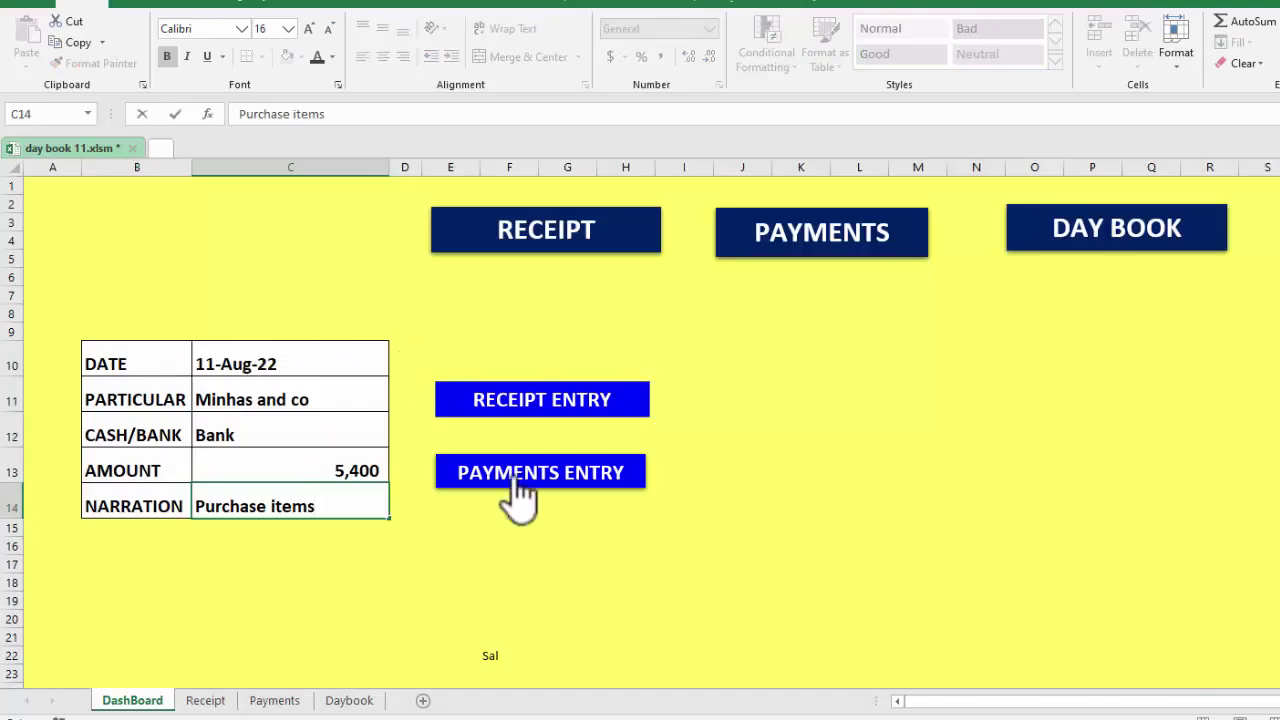
Step: Post the 5,400 bank payment and verify the new row on the Payments sheet
click(519, 478)
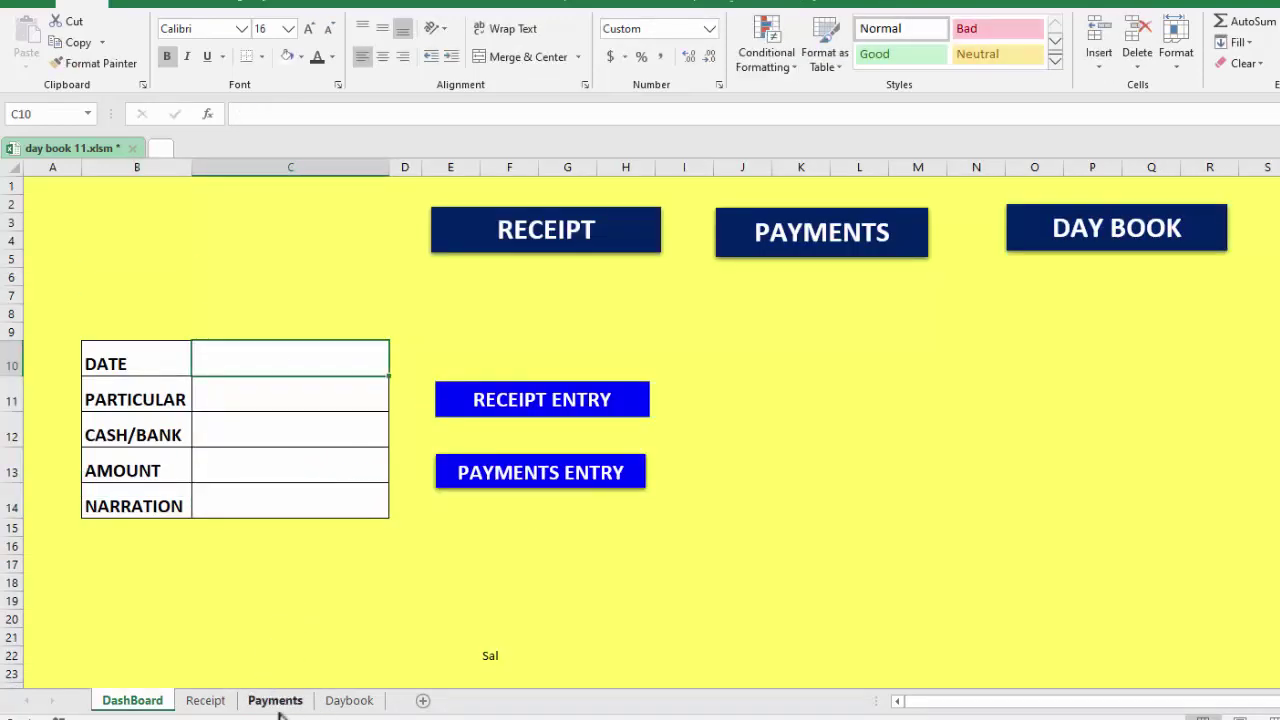
click(882, 245)
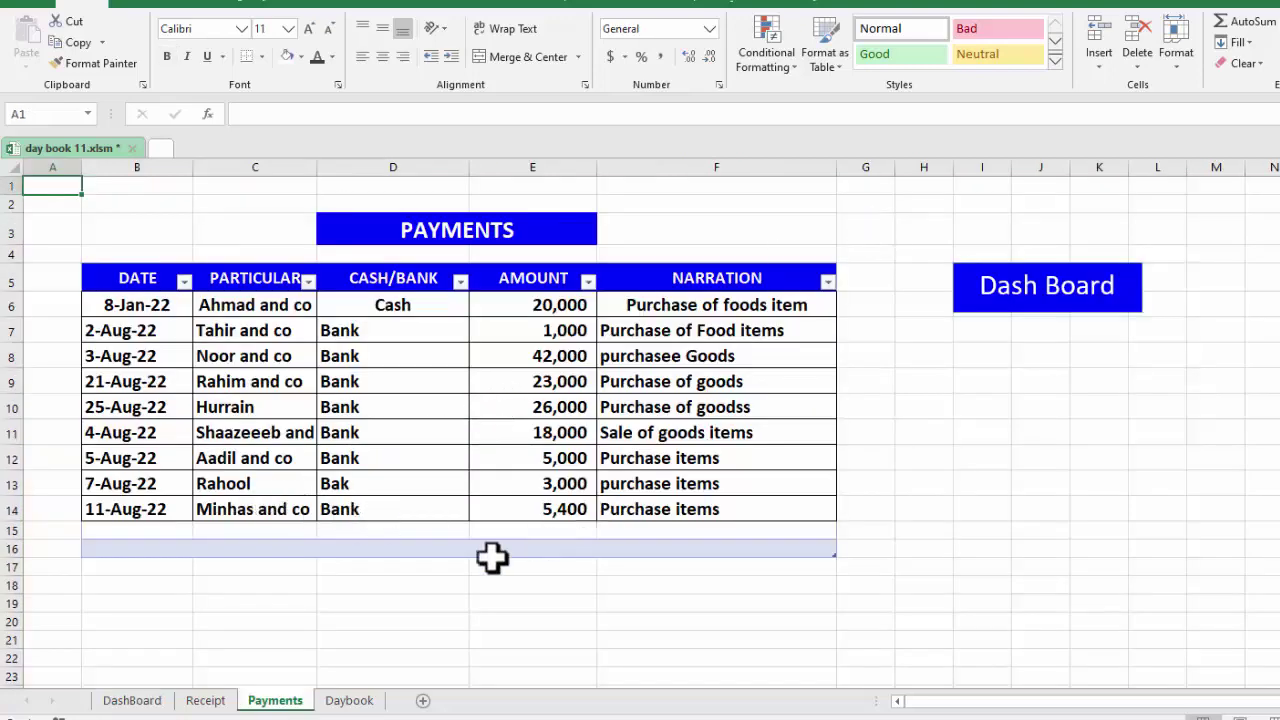
click(349, 700)
click(132, 700)
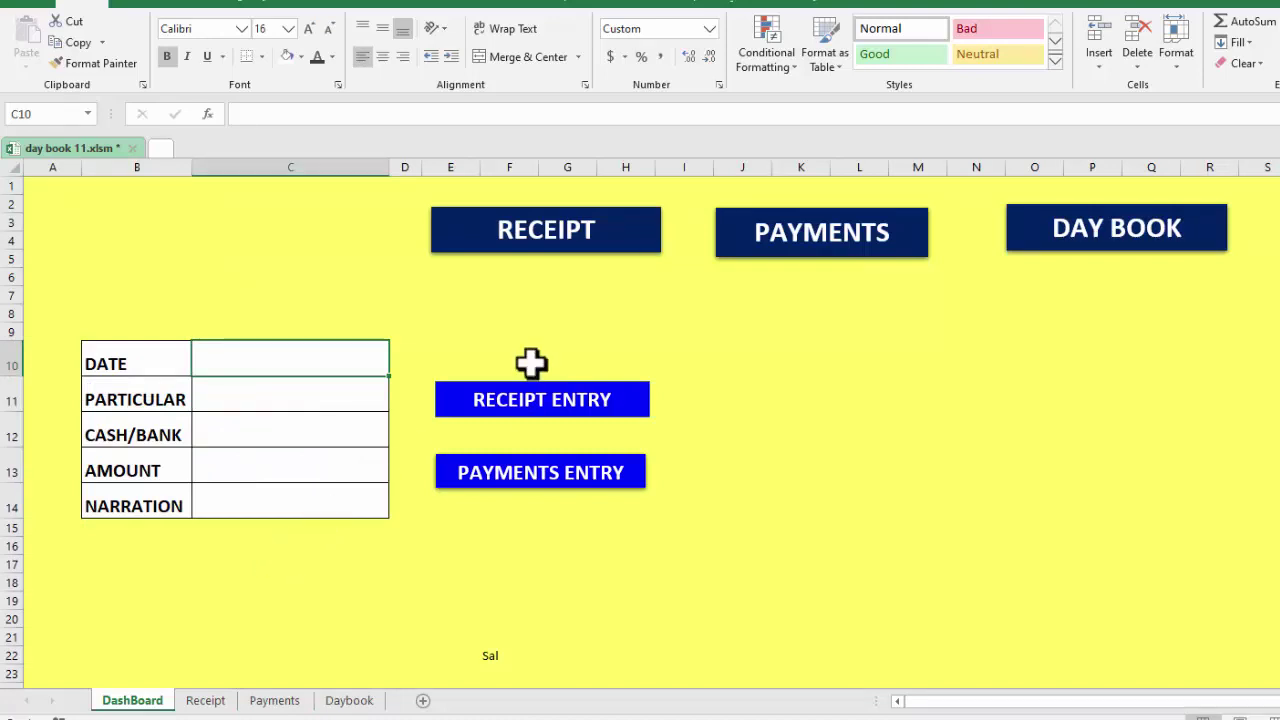
Step: Review the Receipt, Payments and Daybook sheets, then commit another entry from the dashboard form
click(208, 702)
click(135, 700)
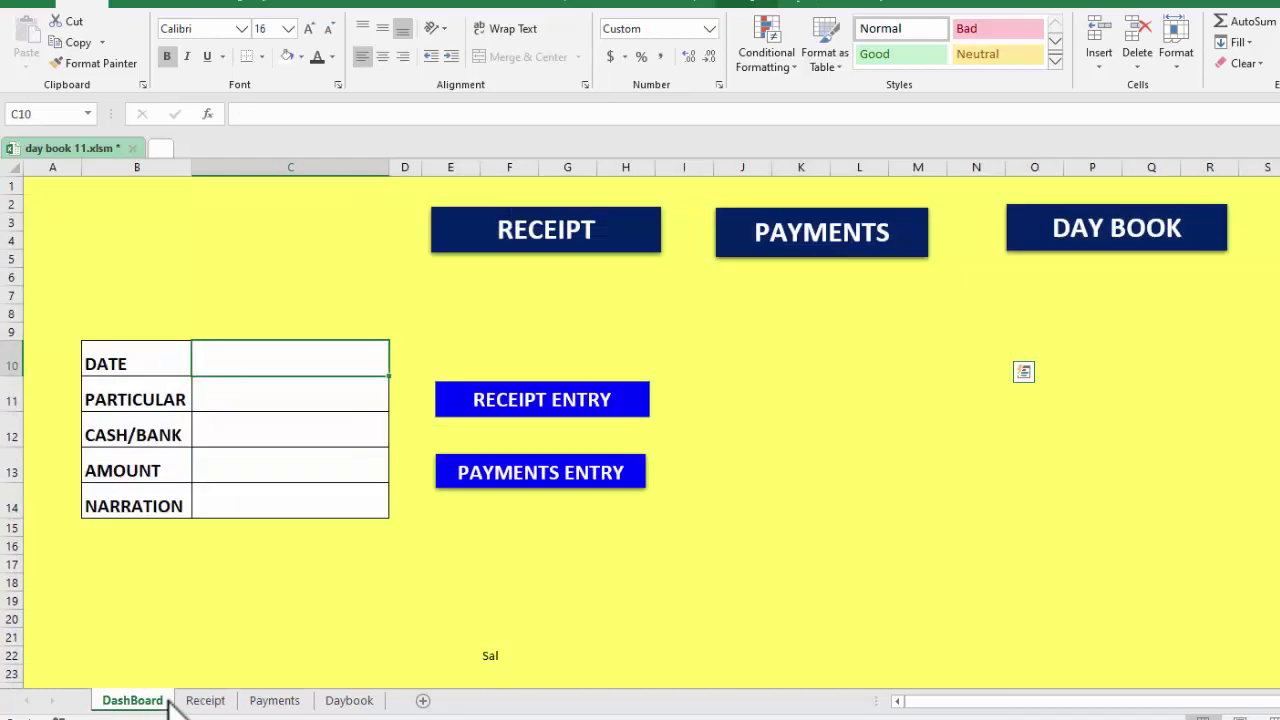
click(274, 700)
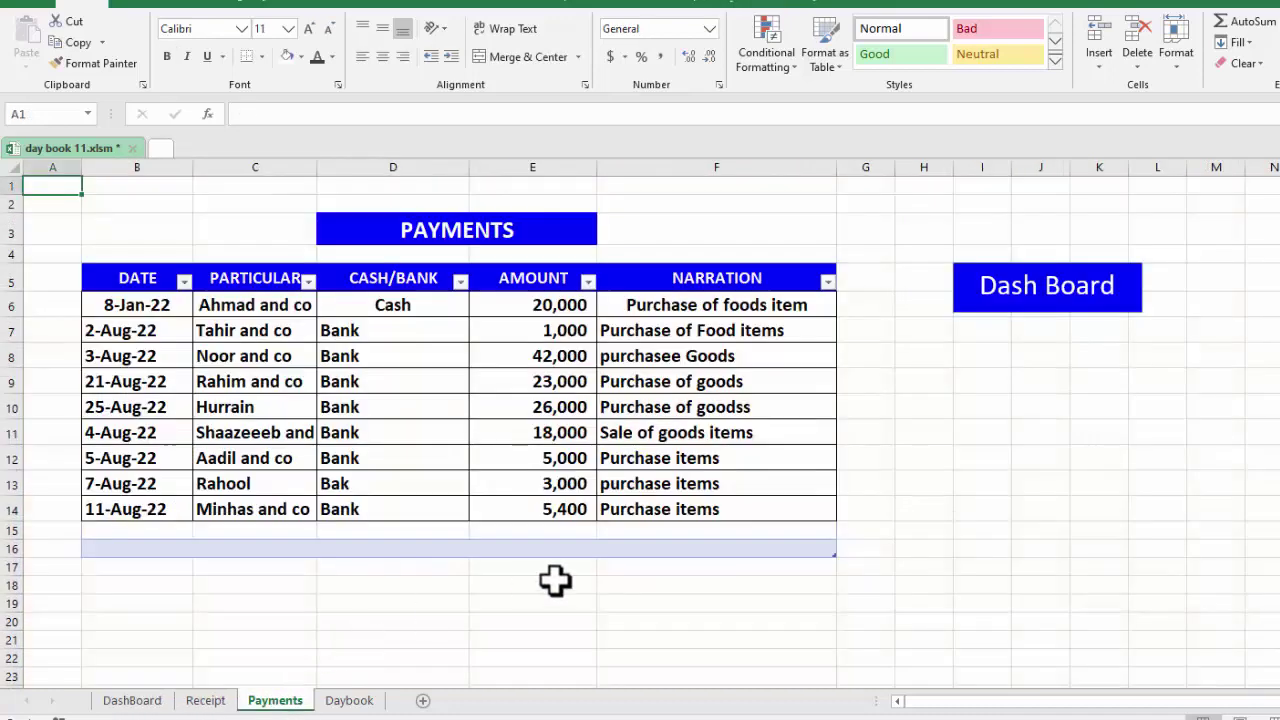
click(360, 700)
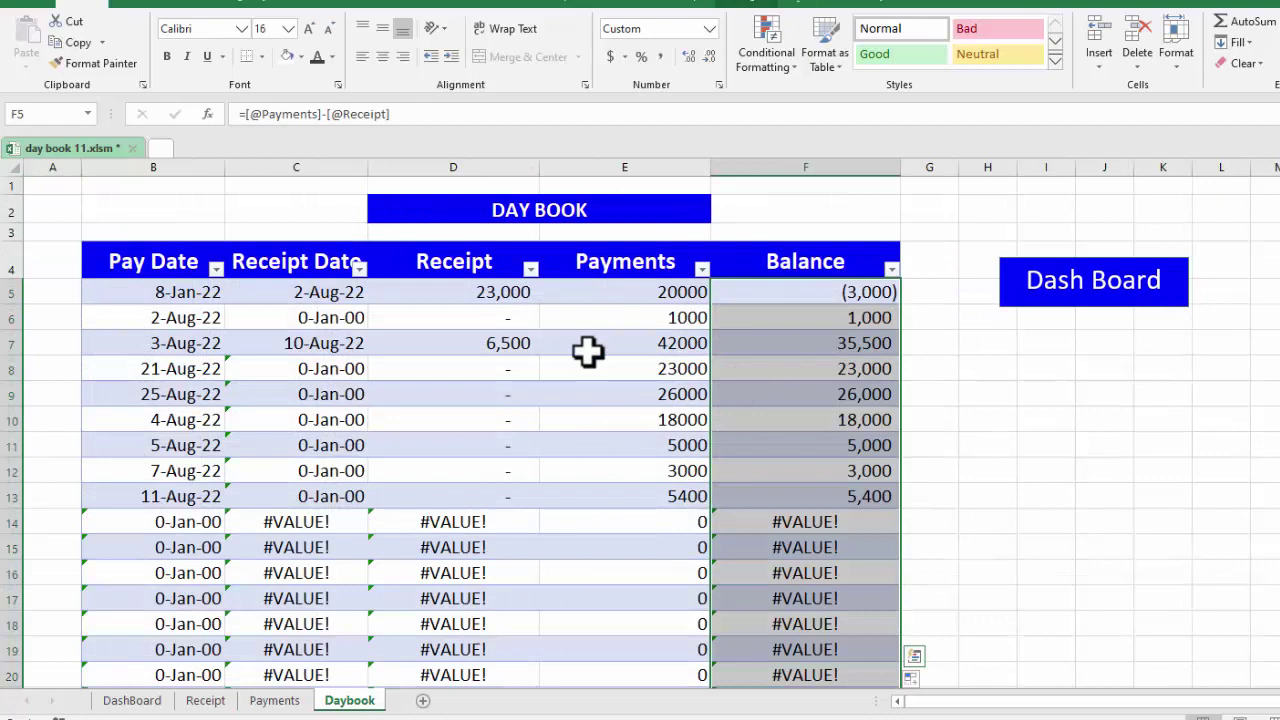
click(130, 700)
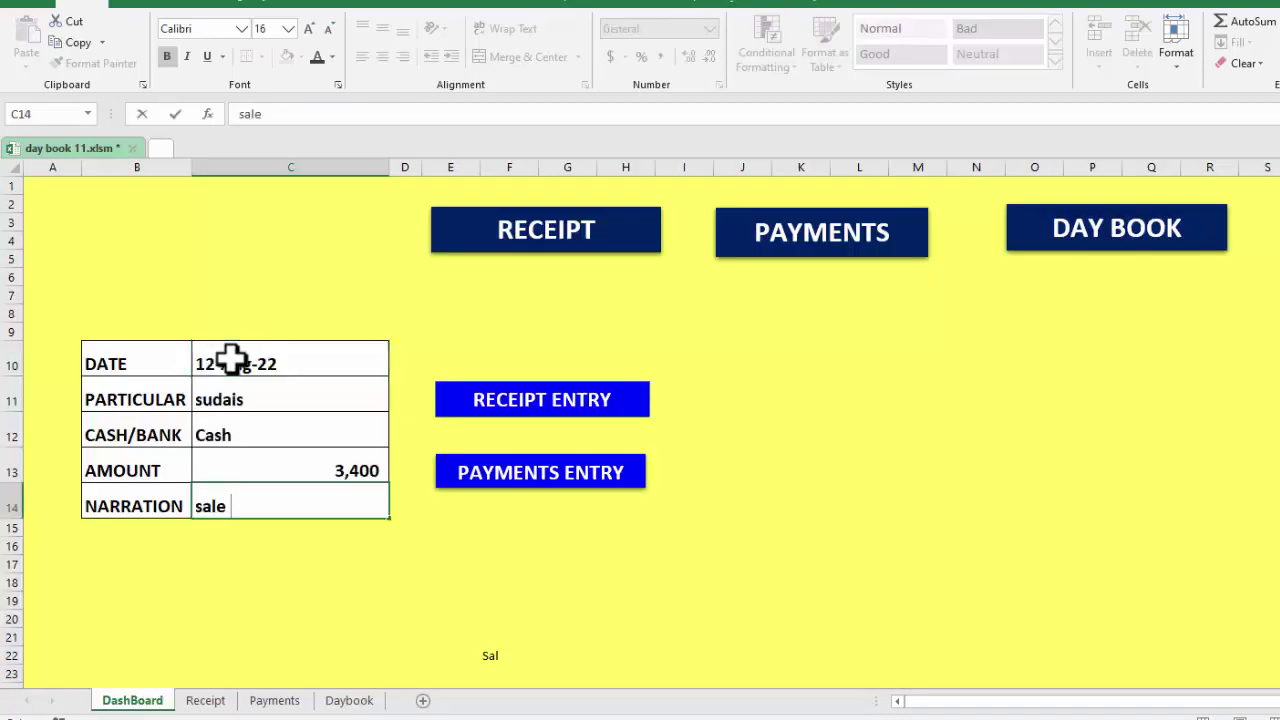
key(Return)
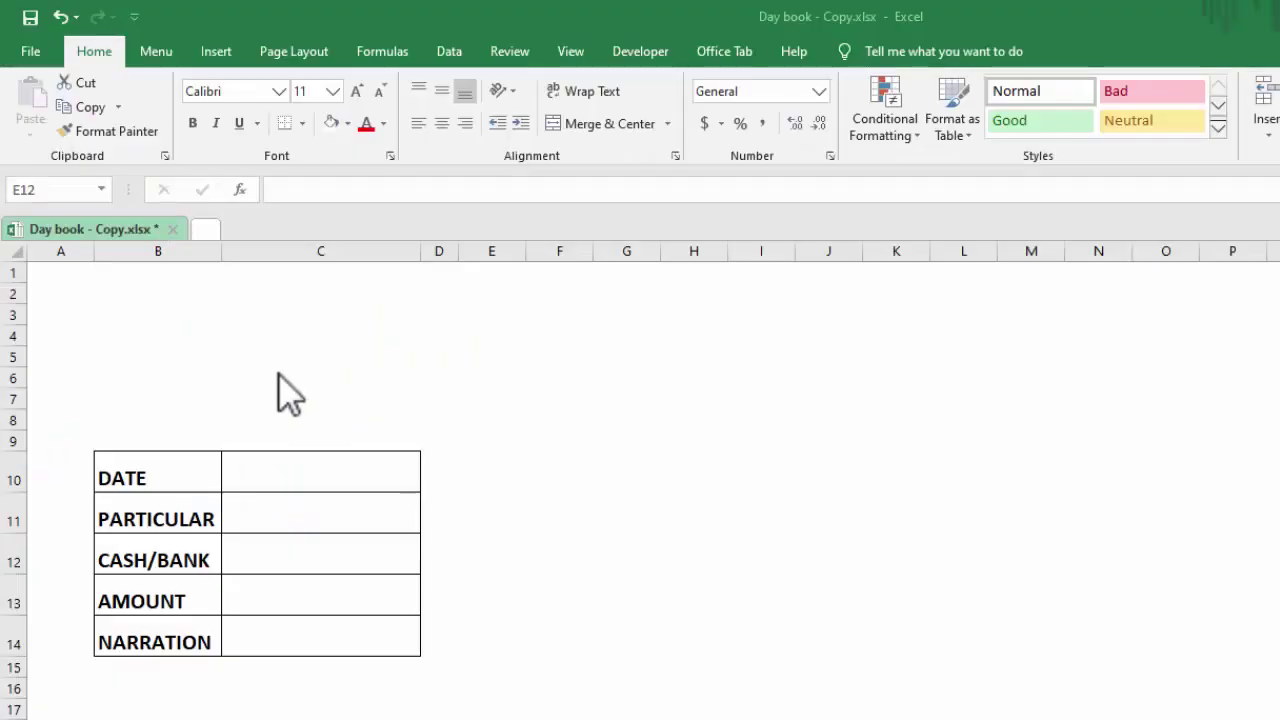
Step: Select the whole form sheet, hide gridlines and give every cell a yellow fill
click(12, 250)
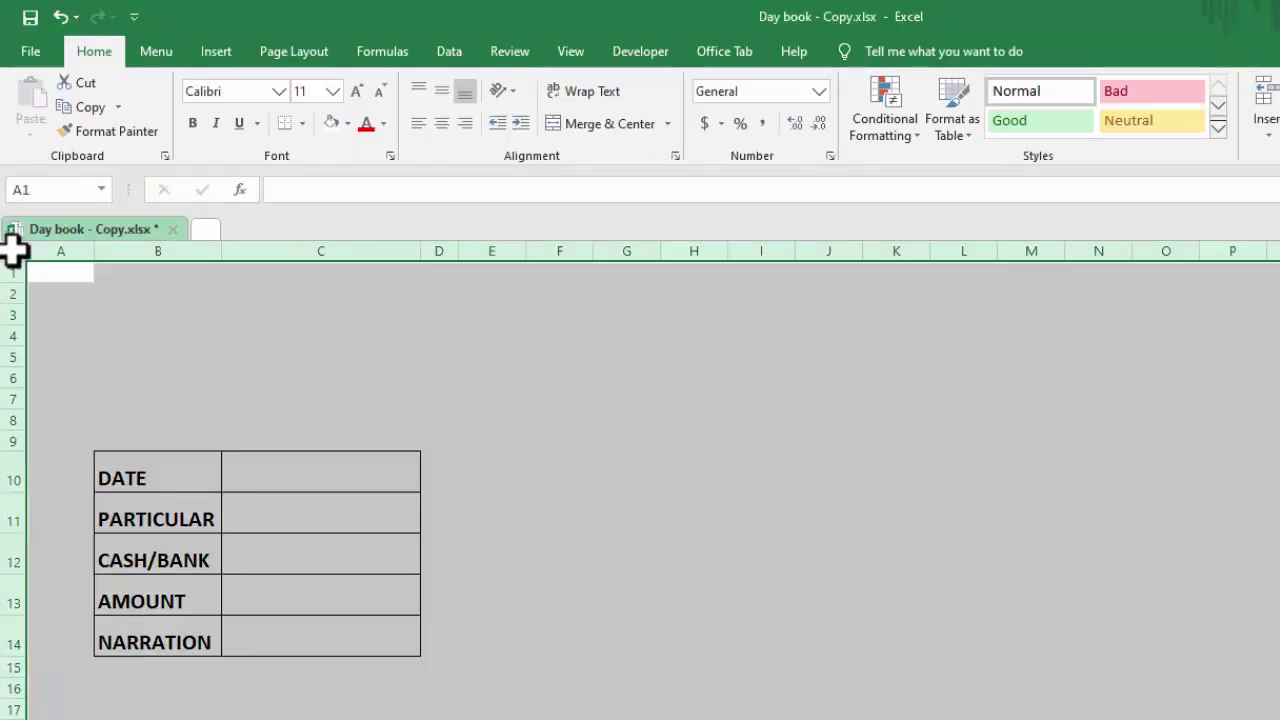
click(498, 56)
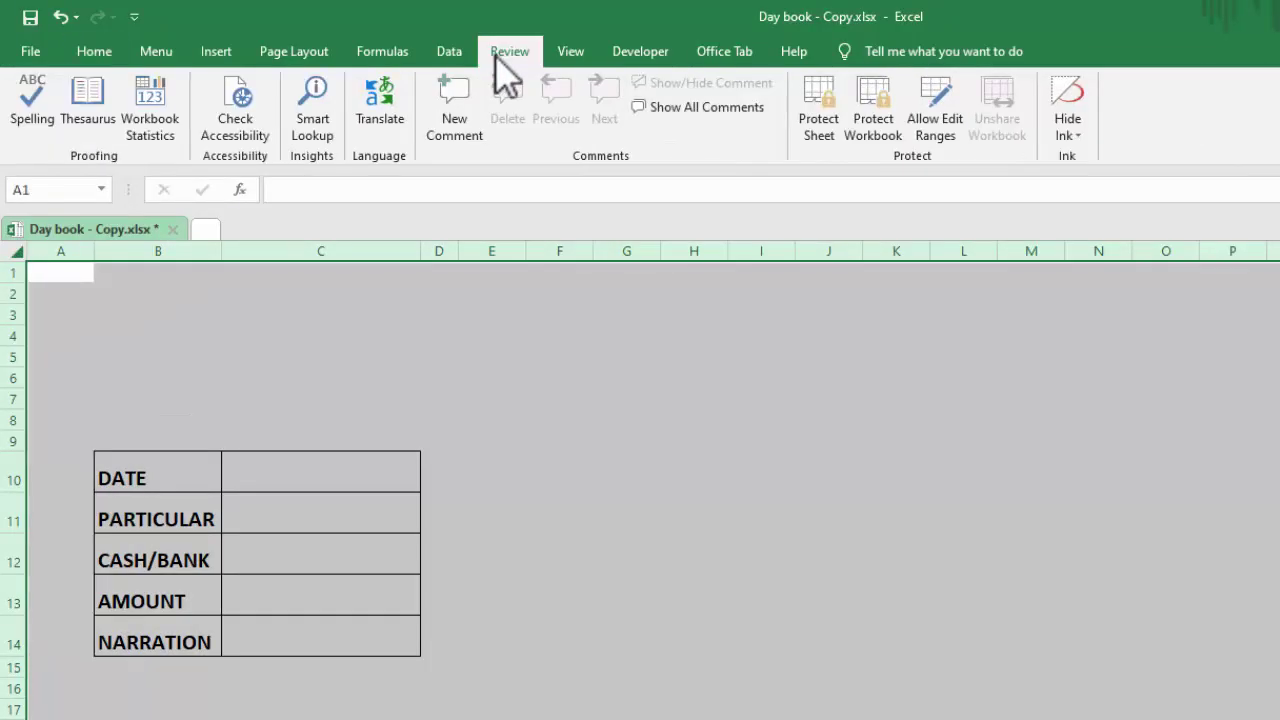
click(573, 55)
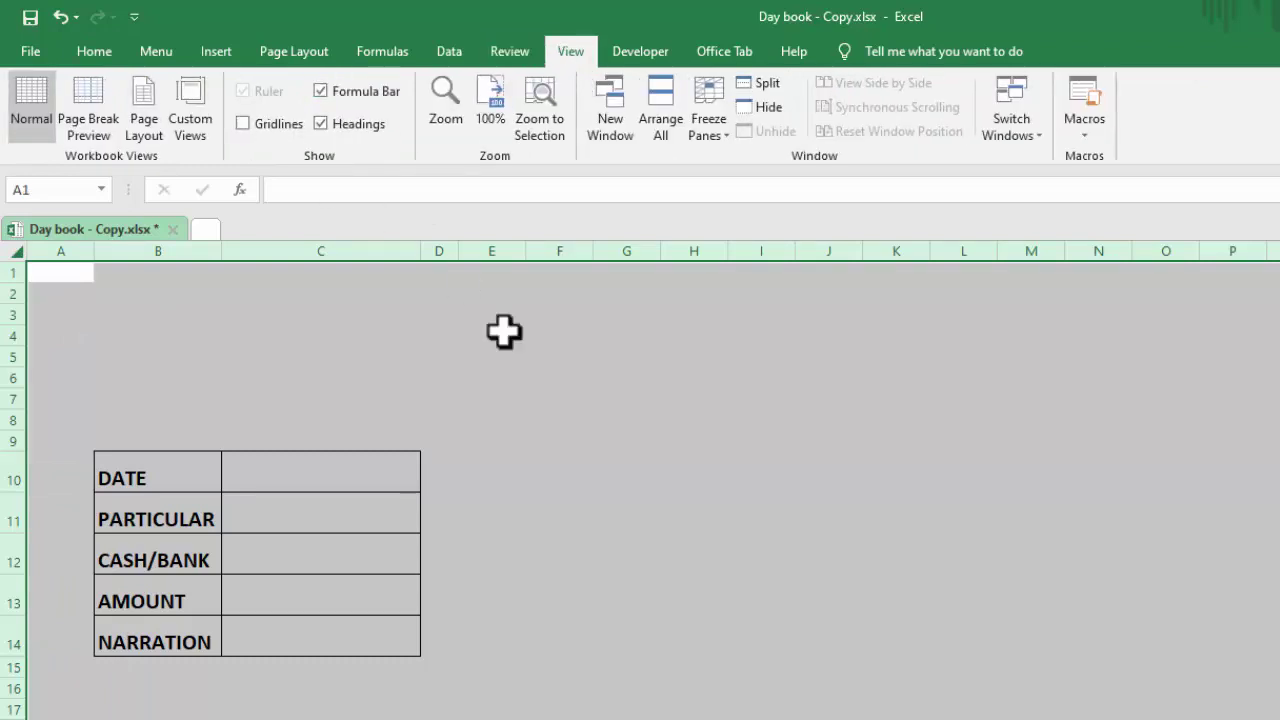
click(95, 52)
click(348, 122)
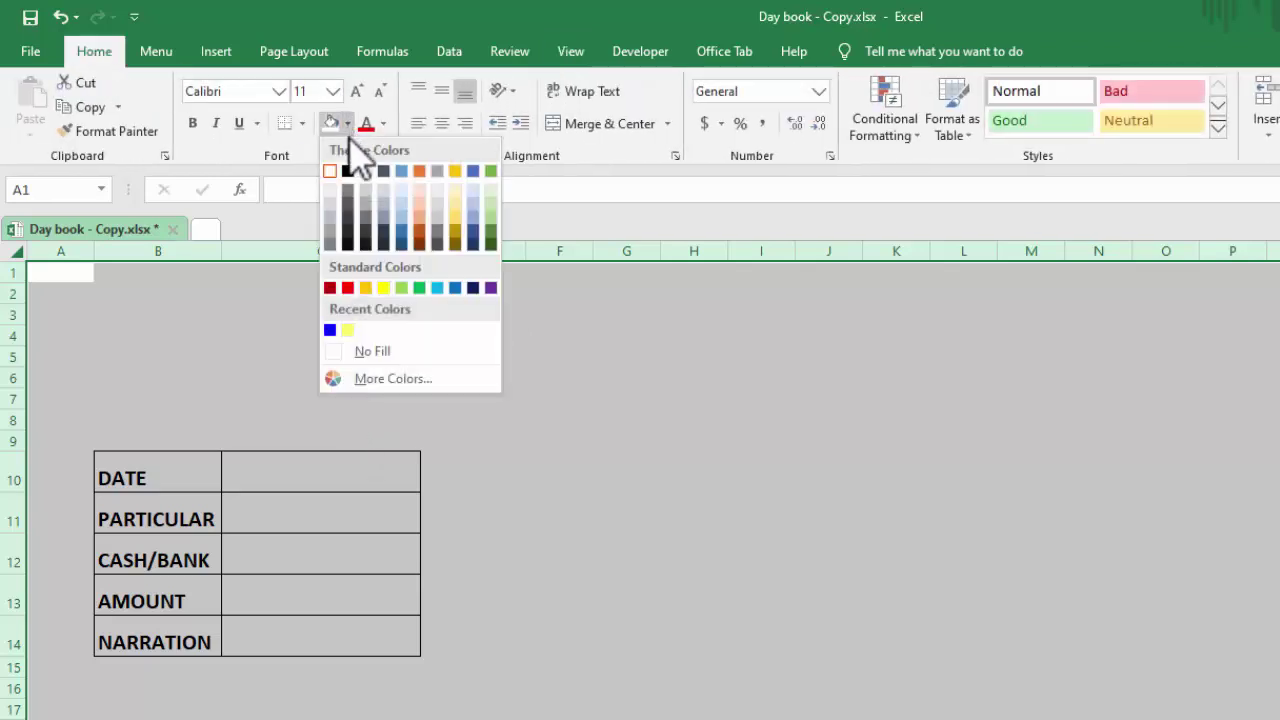
click(349, 330)
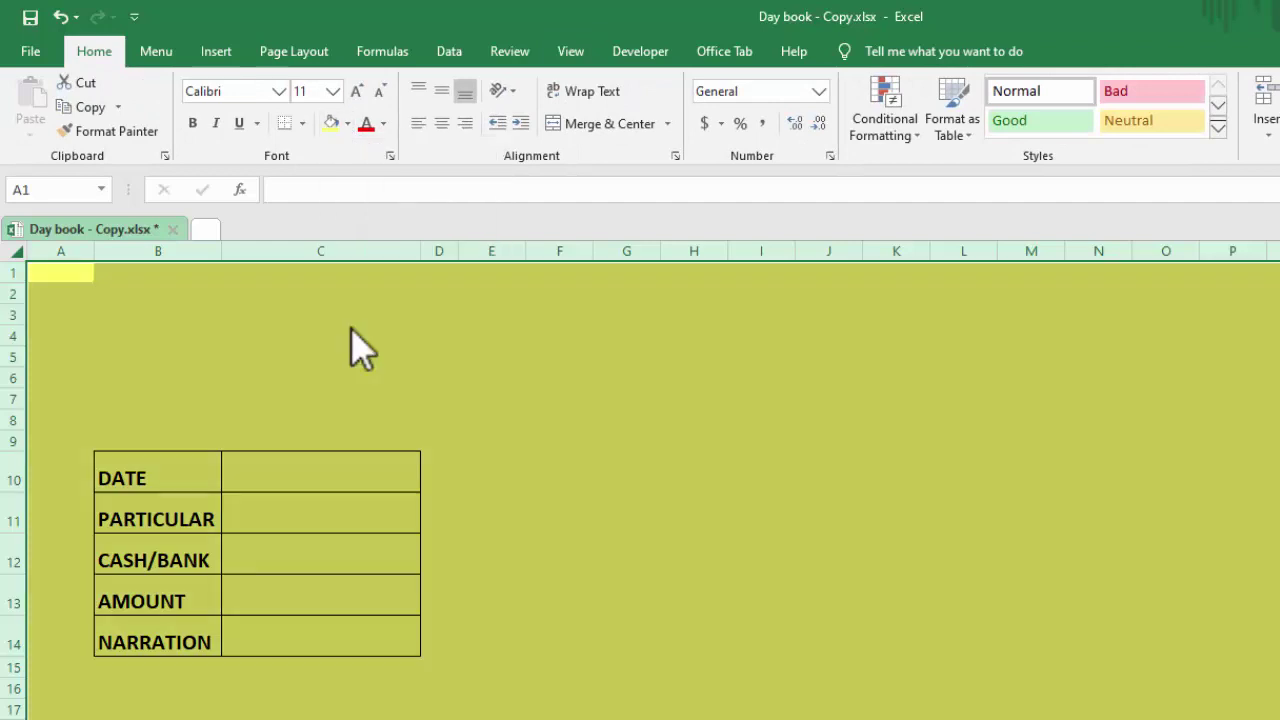
click(549, 335)
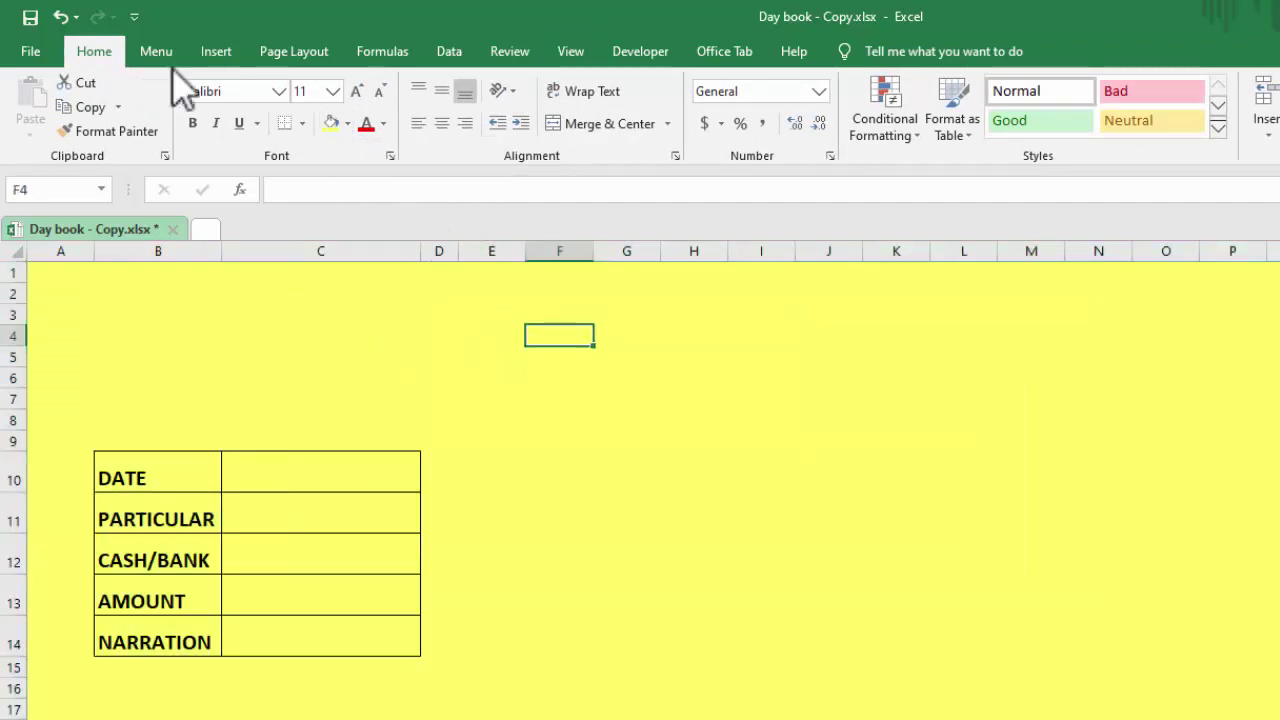
click(210, 55)
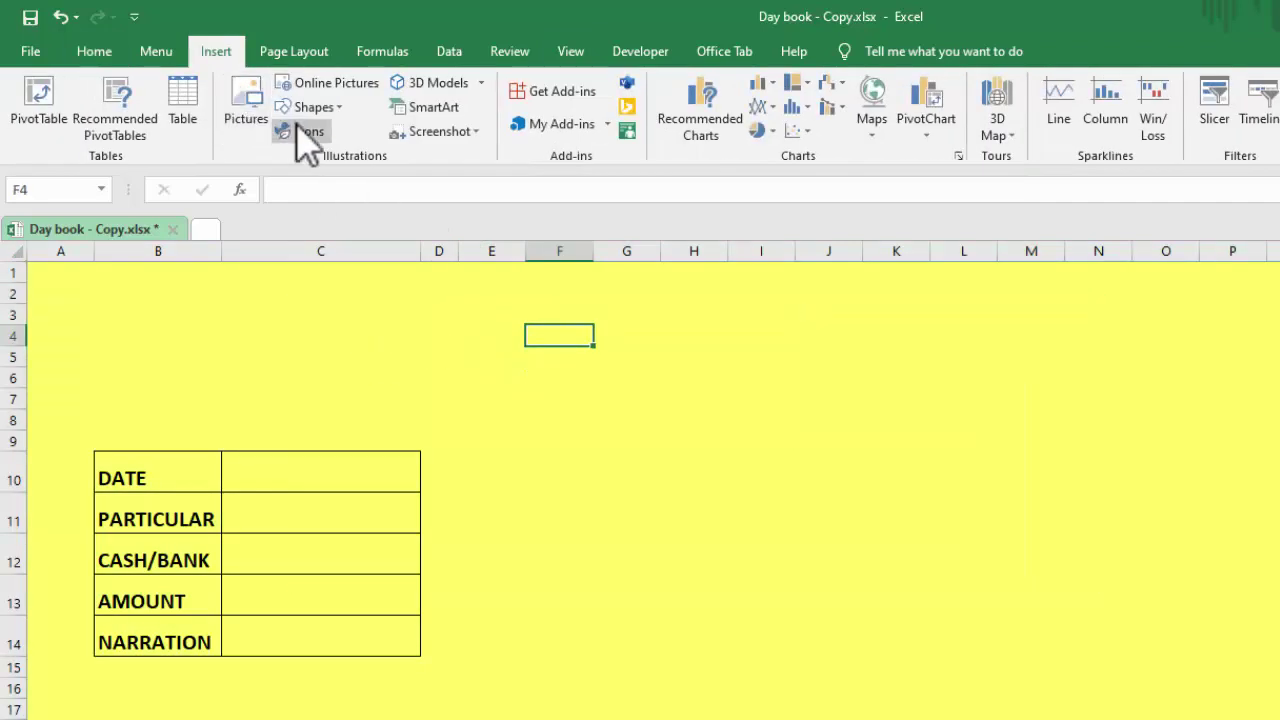
Step: Draw a rectangle across columns E–H near the top and fill it dark navy
click(318, 108)
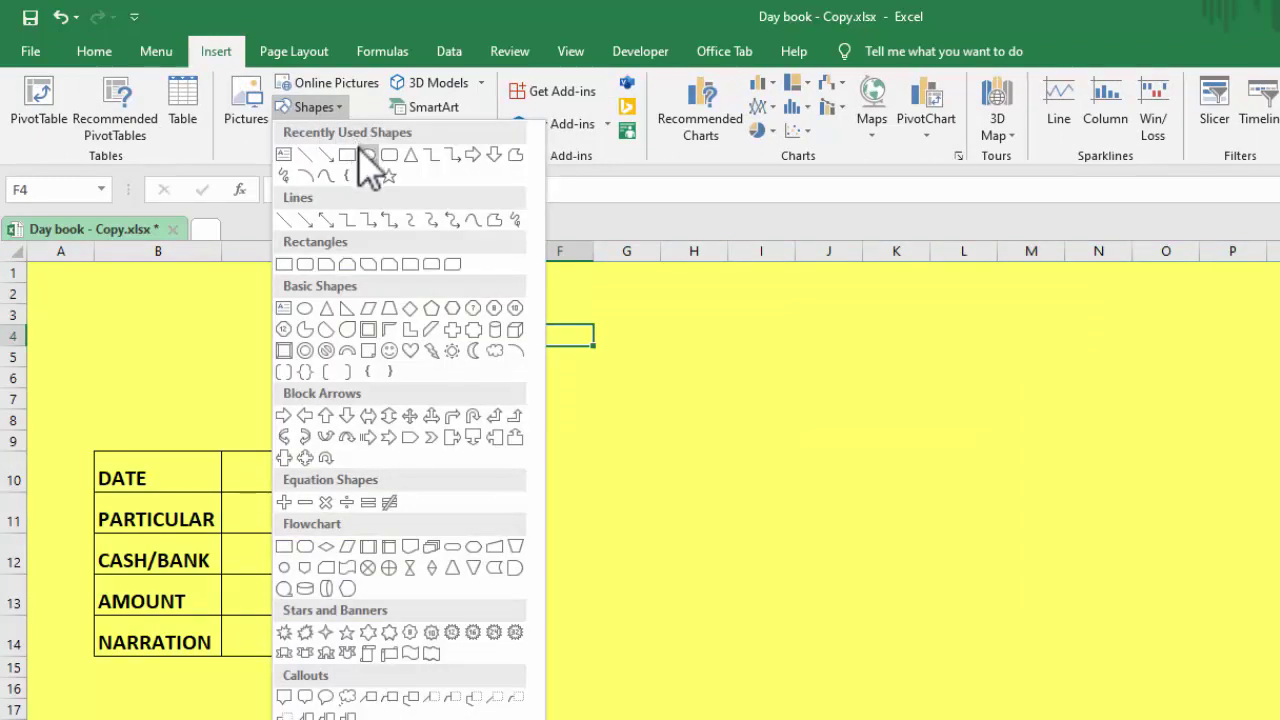
click(350, 147)
drag(469, 302, 695, 349)
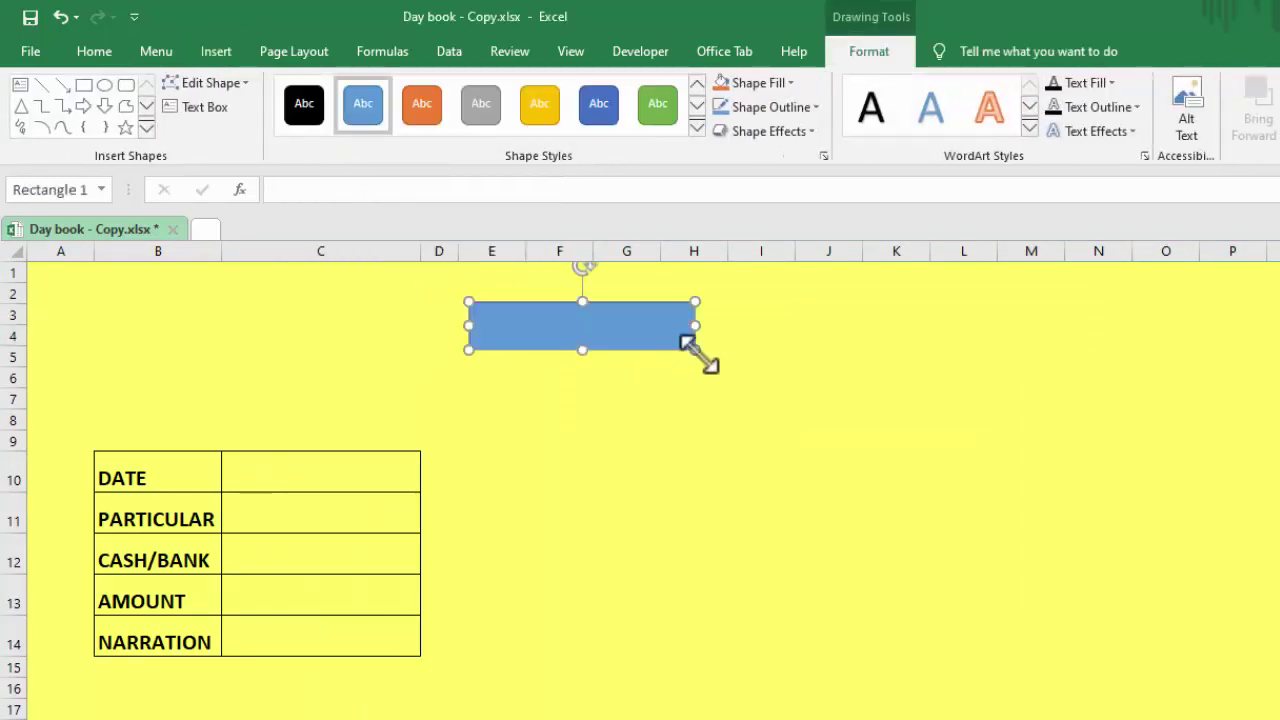
click(785, 84)
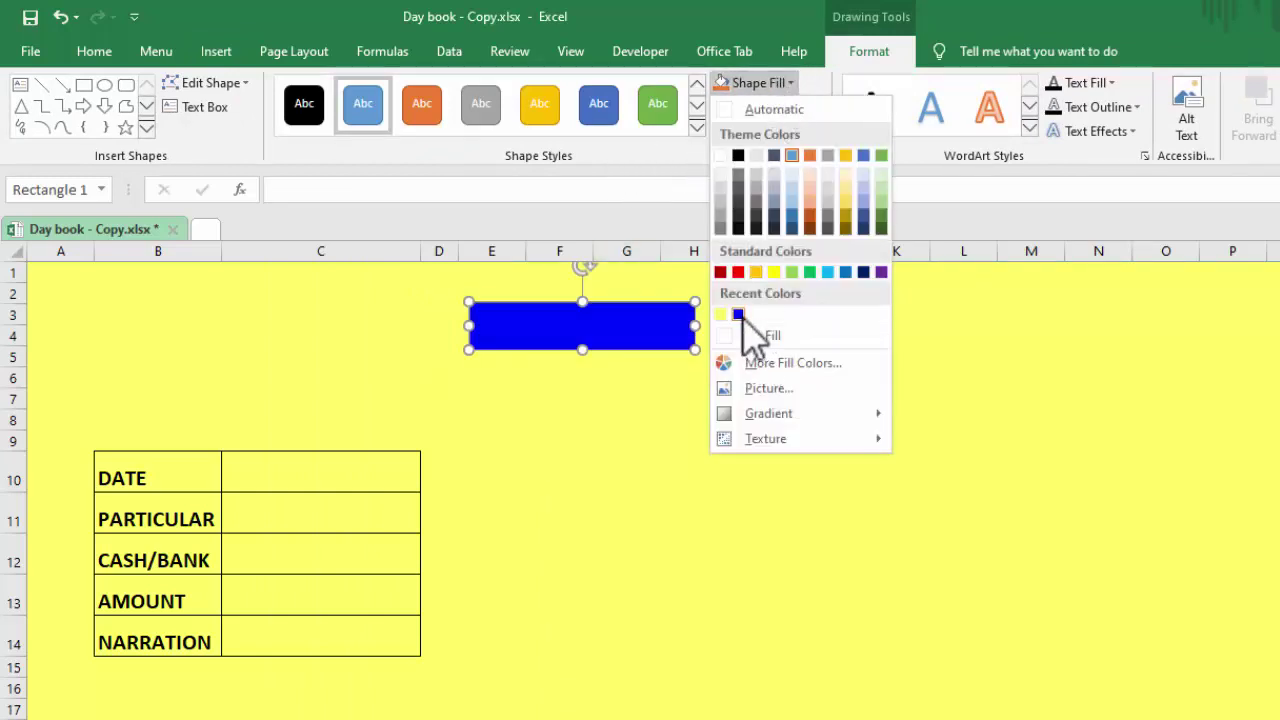
click(864, 272)
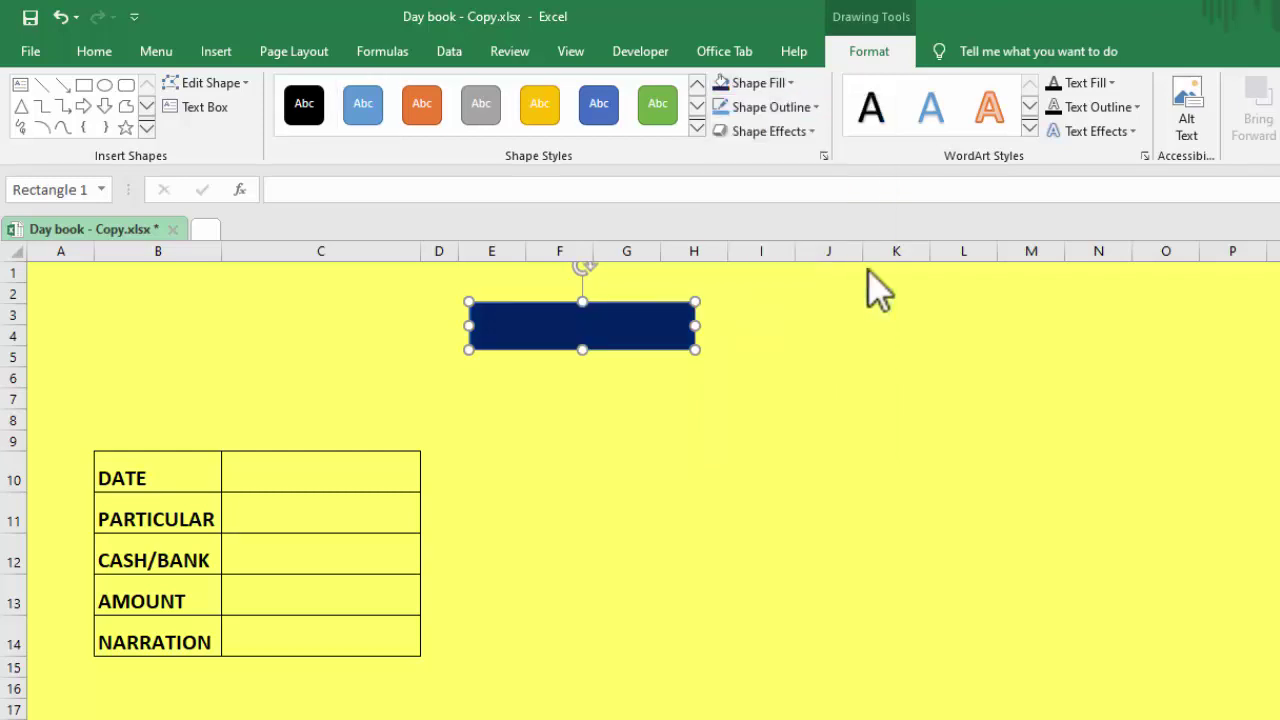
Step: Make three copies and arrange three rectangles in a top row, one lower down
key(ctrl+d)
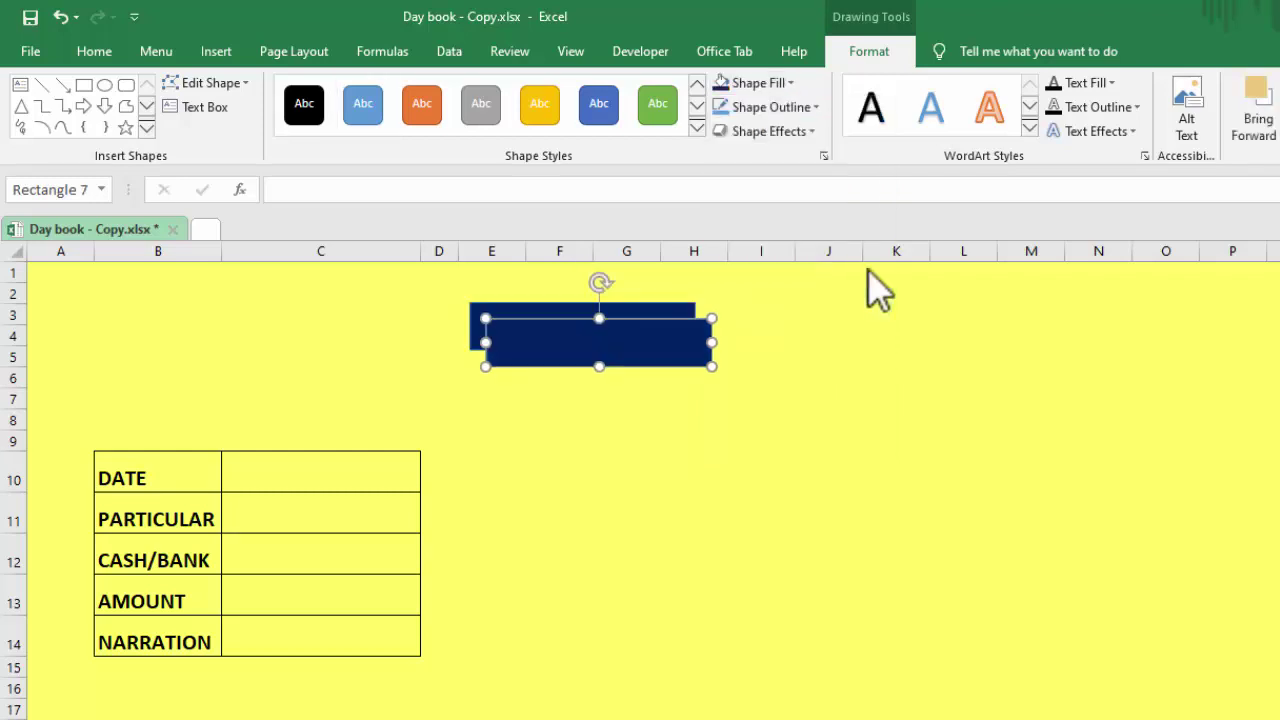
key(ctrl+d)
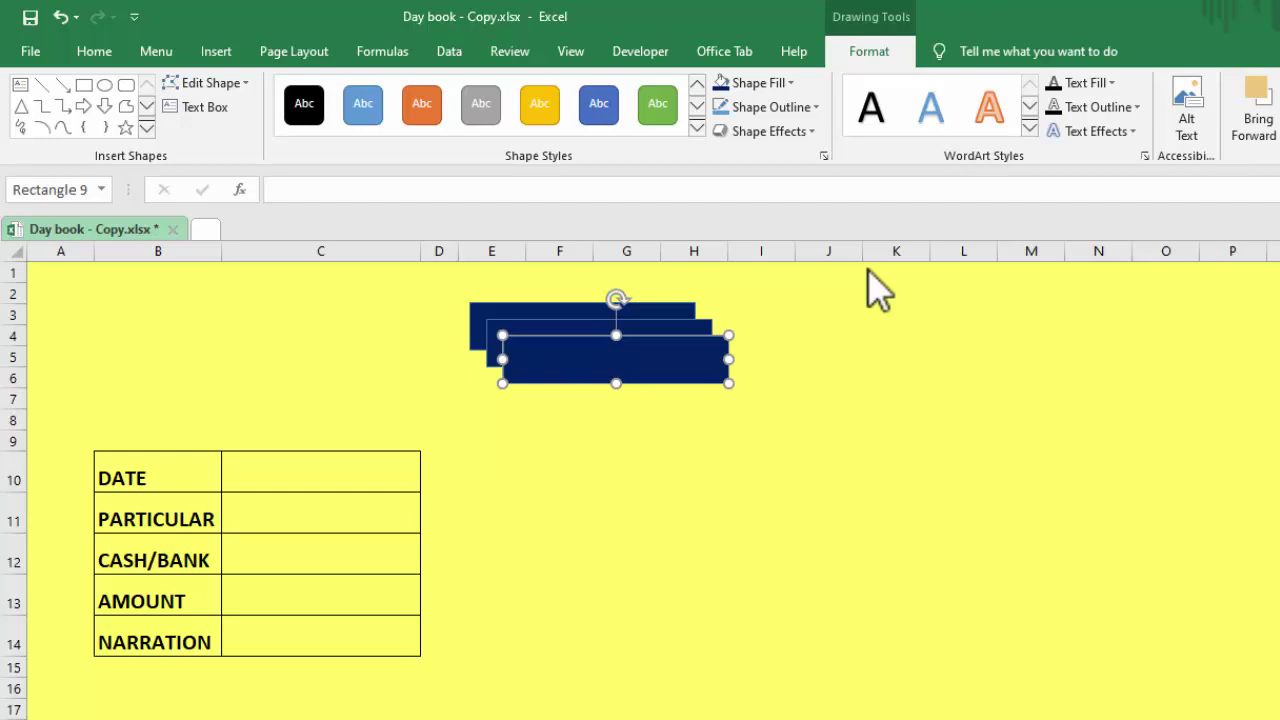
key(ctrl+d)
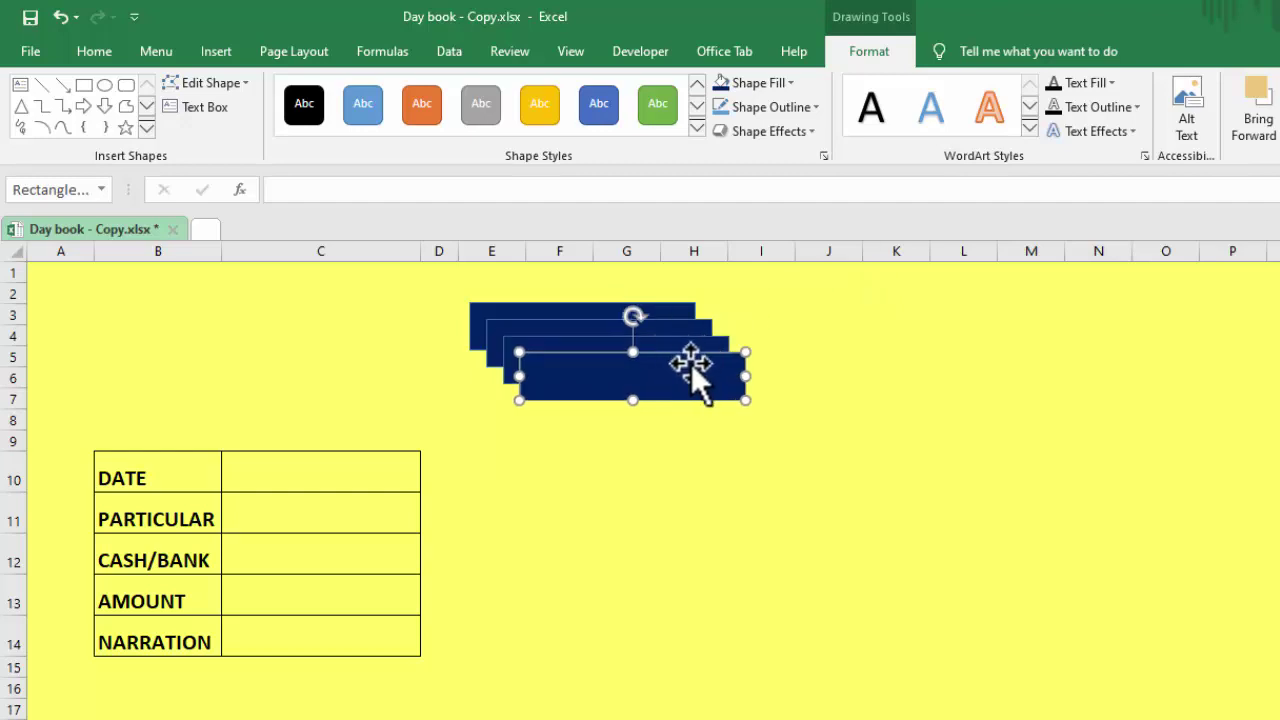
drag(691, 363, 1279, 313)
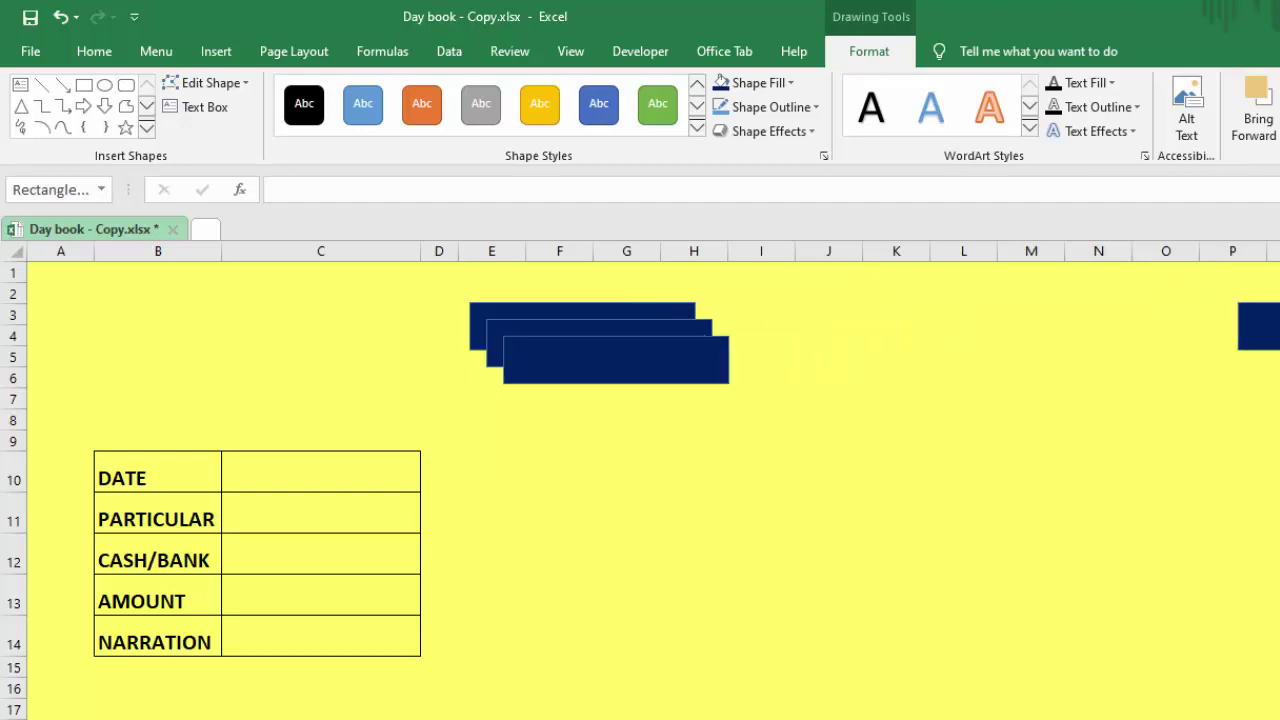
drag(706, 351, 1157, 307)
mouse_move(692, 334)
mouse_down()
mouse_move(720, 592)
mouse_move(697, 674)
mouse_up()
drag(1014, 317, 808, 317)
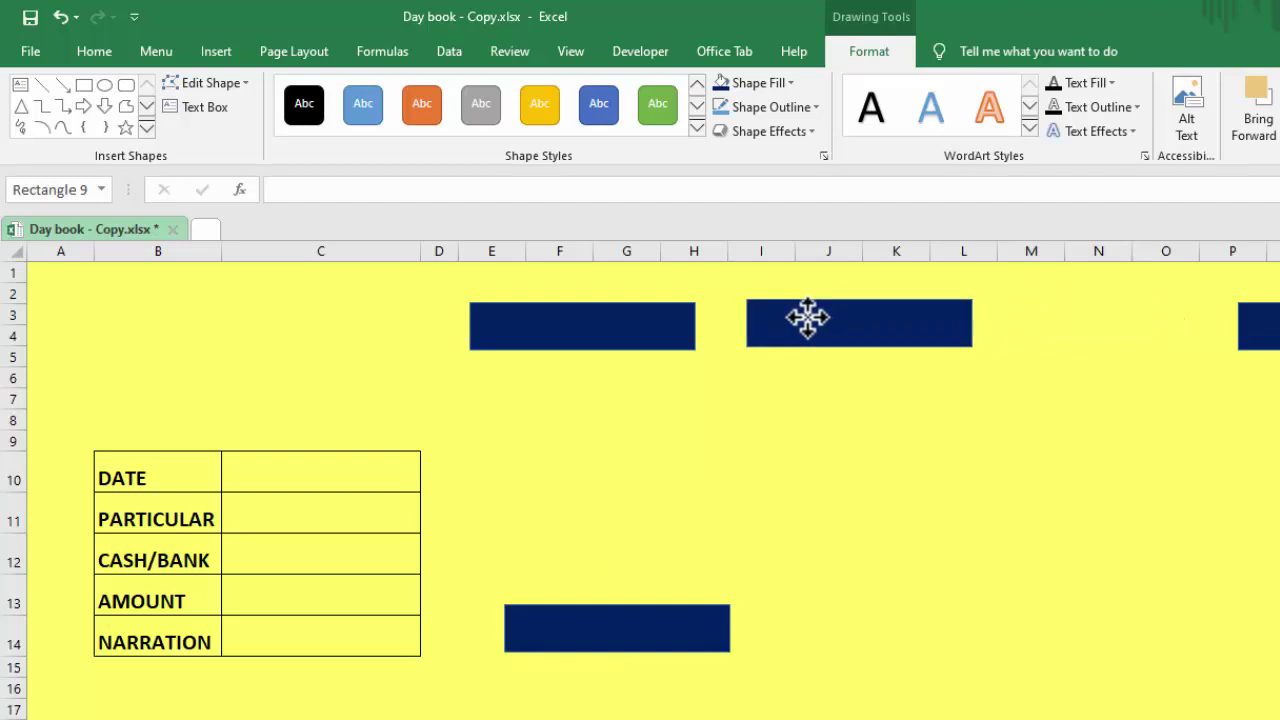
drag(1258, 329, 1083, 330)
Step: Enter RECEIPT and PAYMENTS as text in the first two top rectangles and begin editing the third
click(571, 333)
right_click(571, 330)
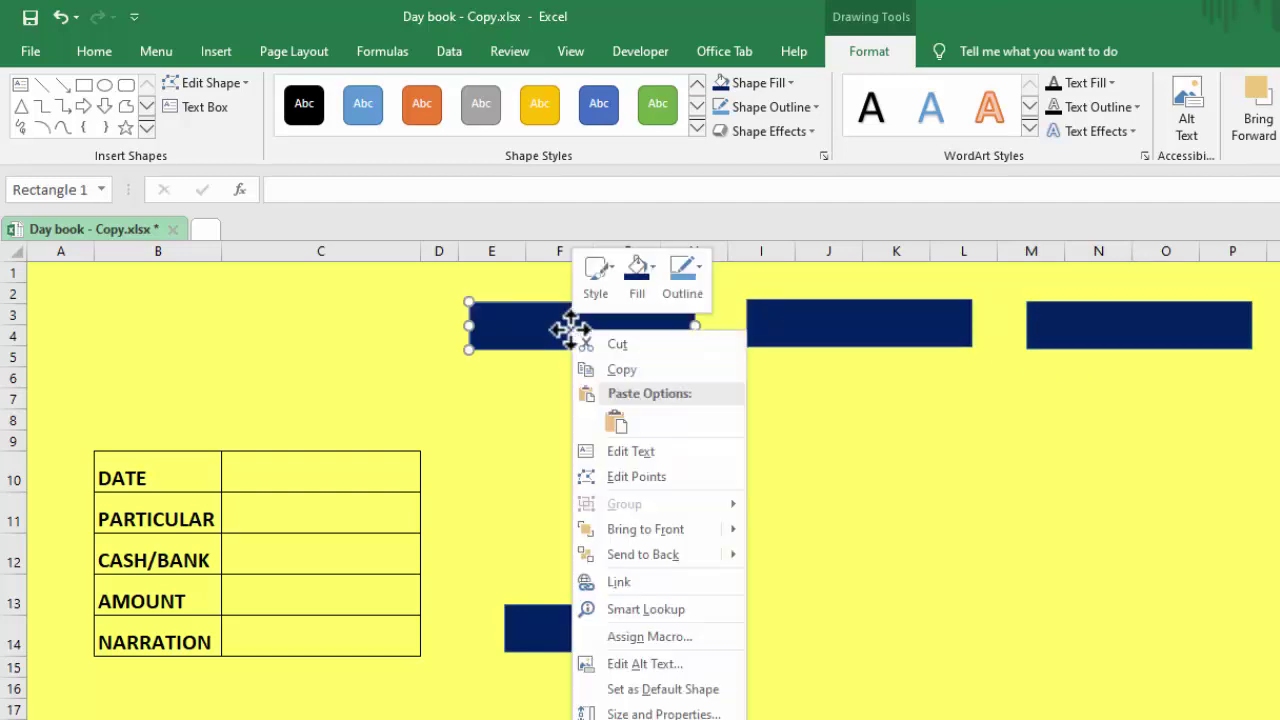
click(622, 451)
click(692, 324)
text(RECEIPT)
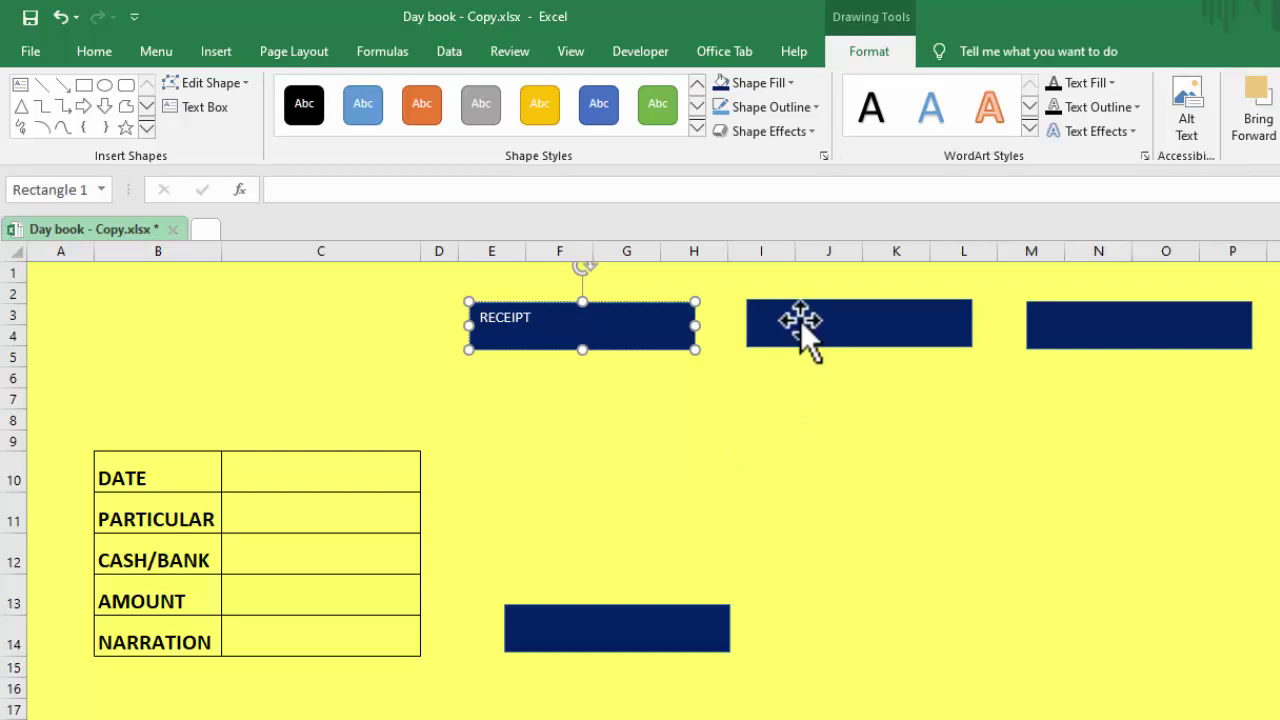
right_click(800, 320)
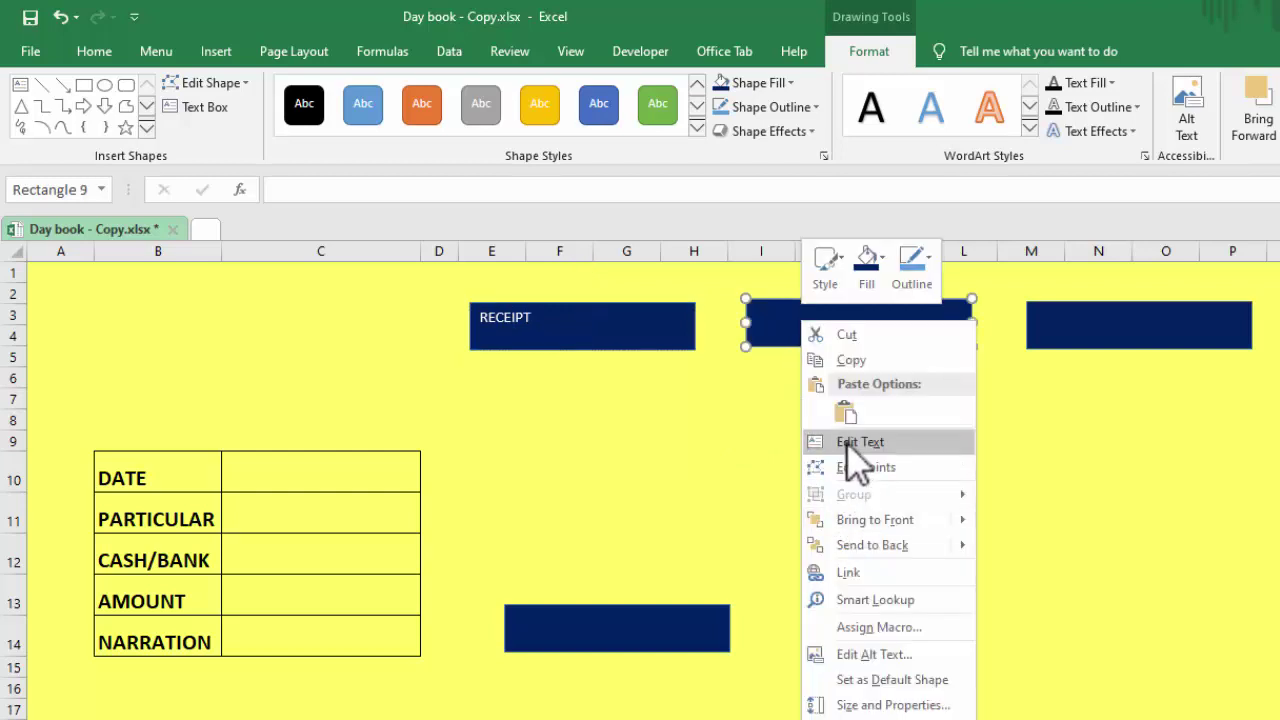
click(855, 445)
click(850, 343)
text(PAYMENTS)
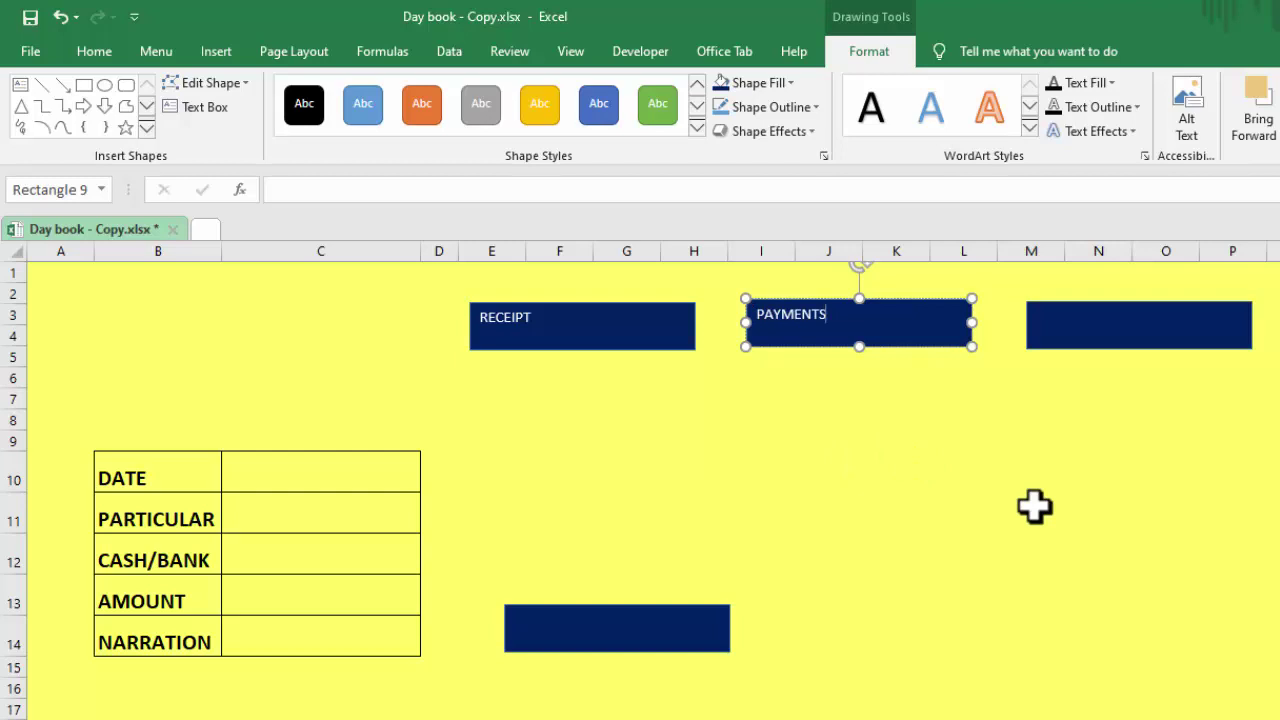
click(1034, 506)
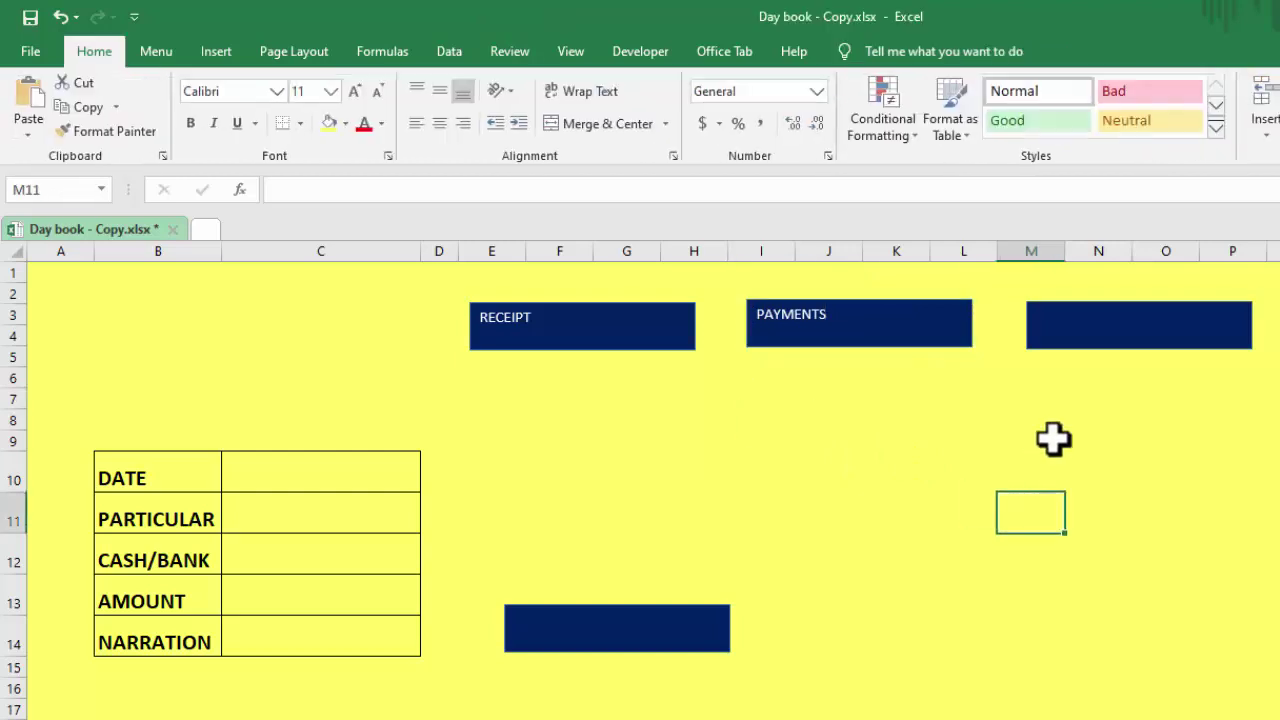
click(1053, 331)
right_click(1053, 331)
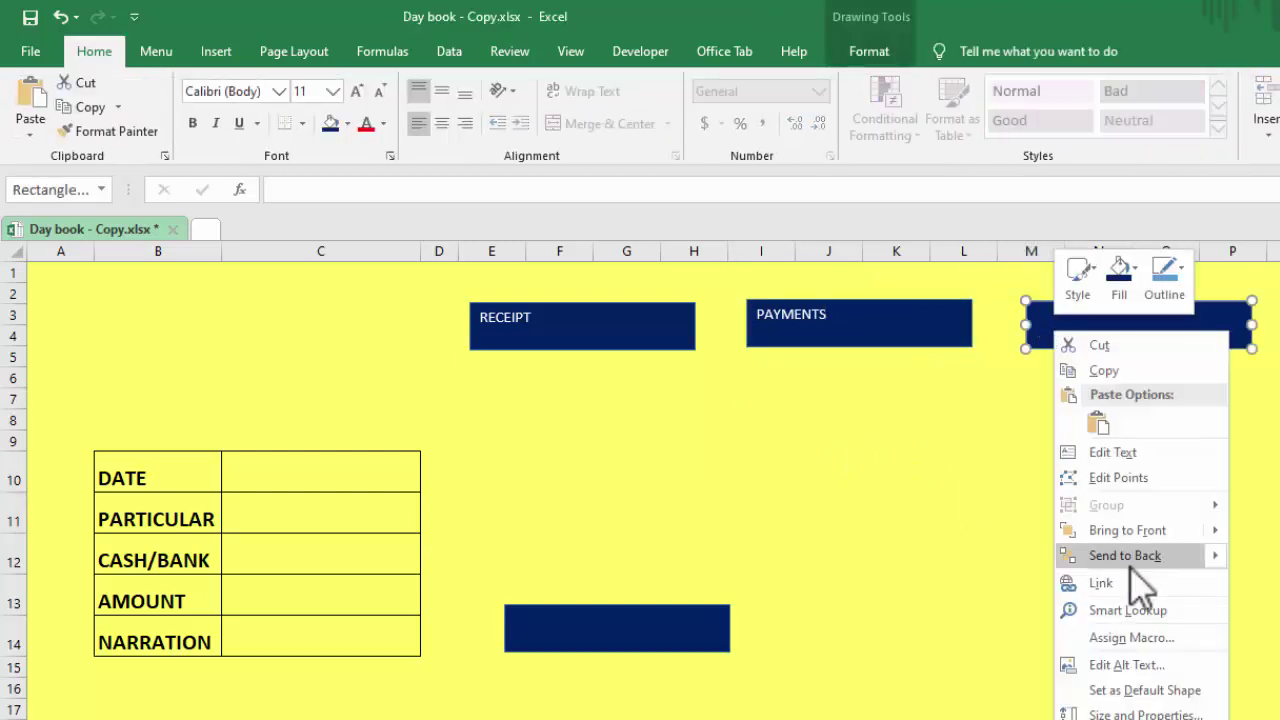
click(1121, 449)
text(DAY)
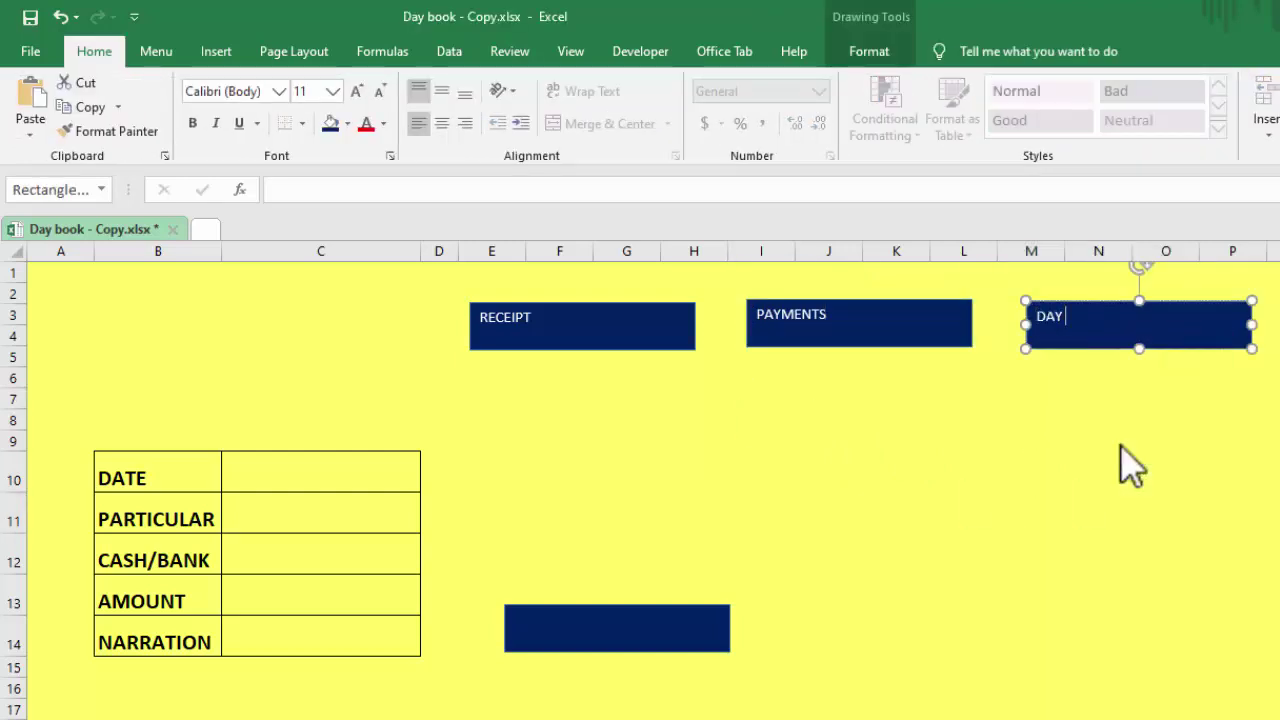
Step: Finish the DAY BOOK label and select all three labelled rectangles together
text(BOOK)
click(1100, 477)
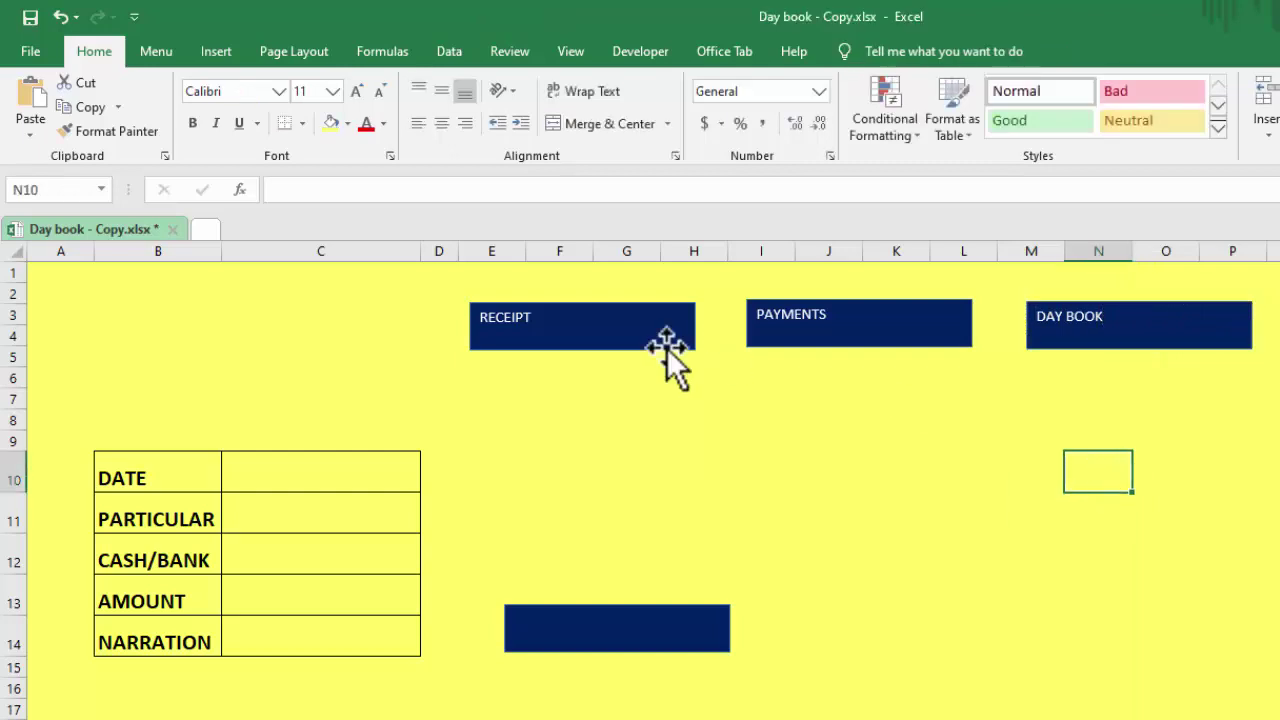
click(666, 347)
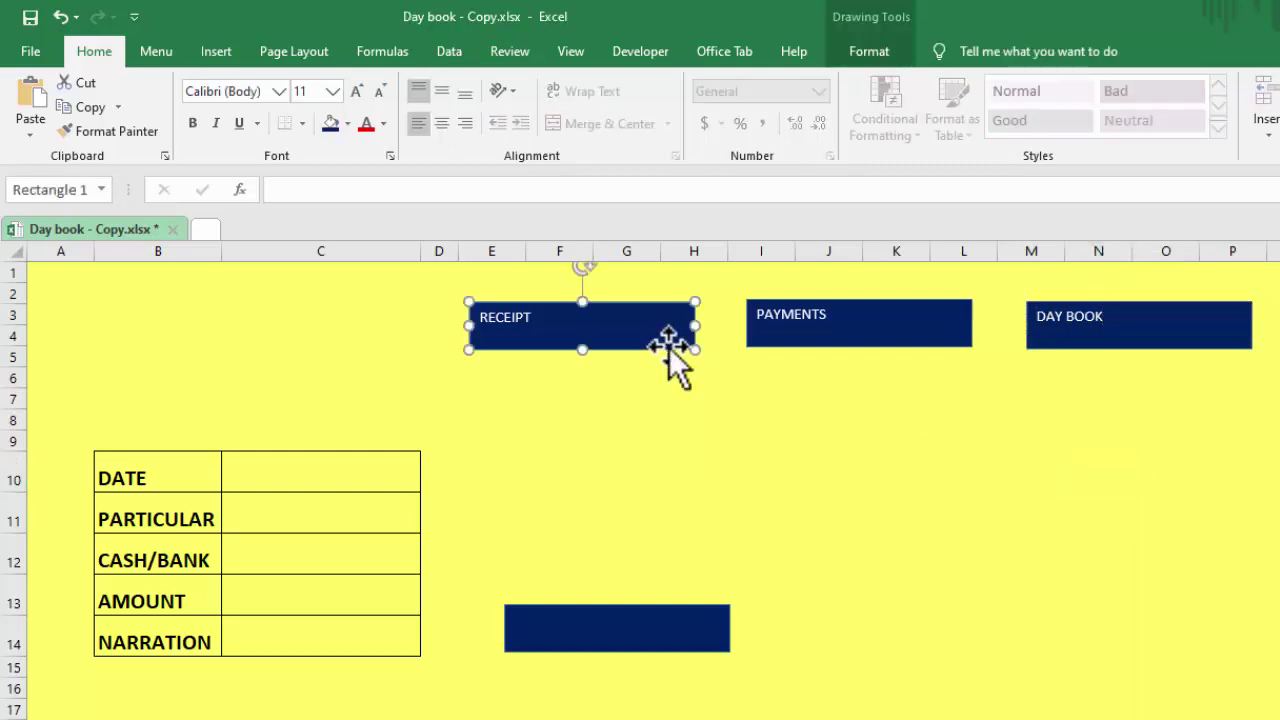
ctrl+click(790, 335)
ctrl+click(1068, 350)
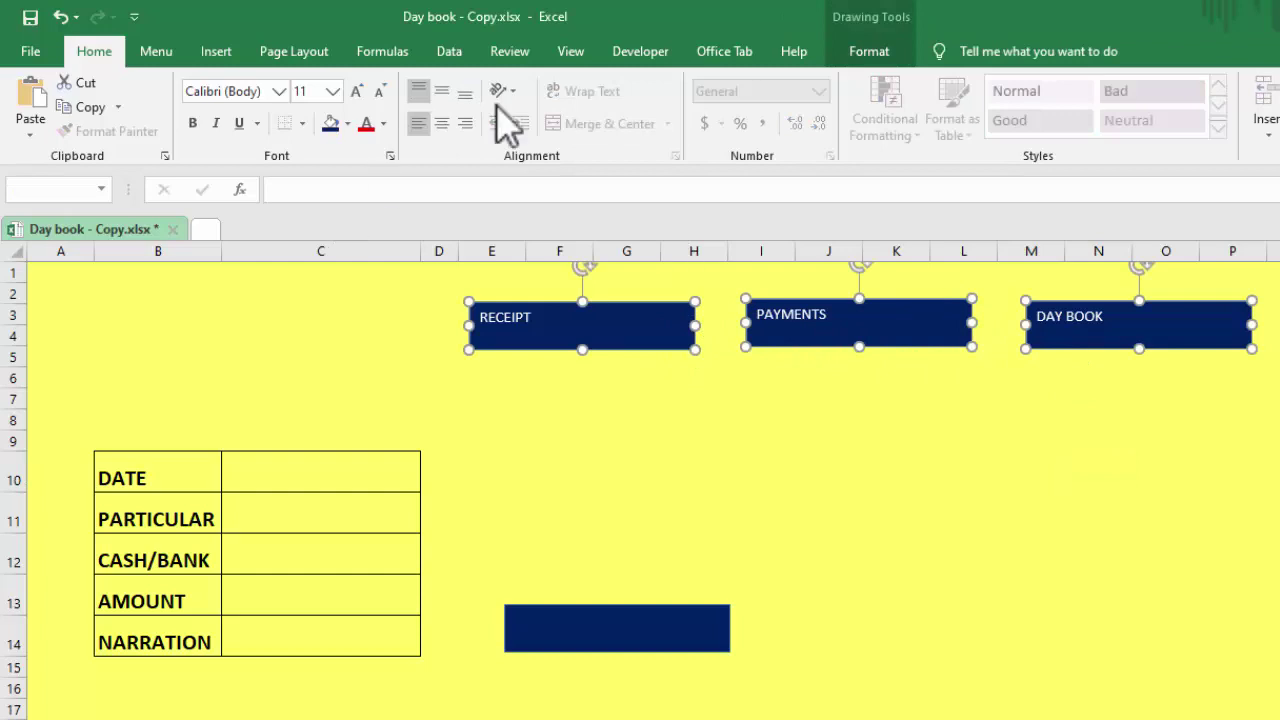
Step: Centre the three labels horizontally and vertically, enlarge them to 24 pt and make them bold
click(441, 123)
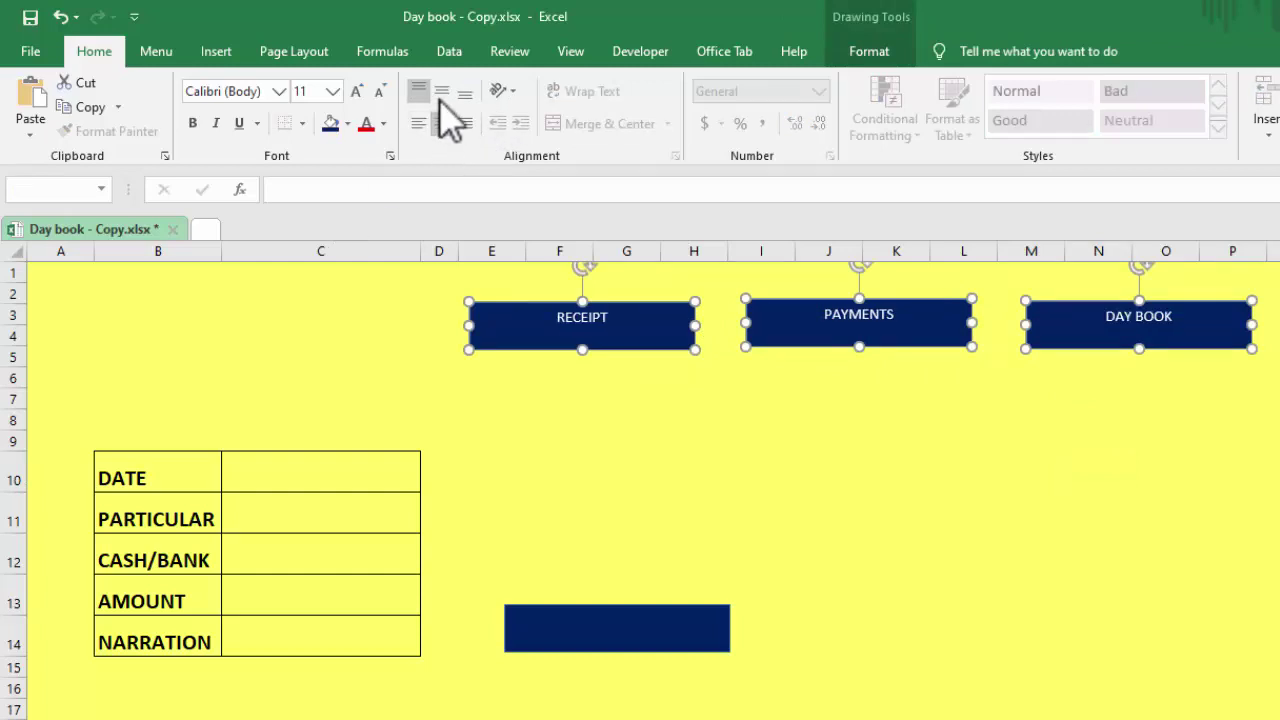
click(441, 90)
click(357, 91)
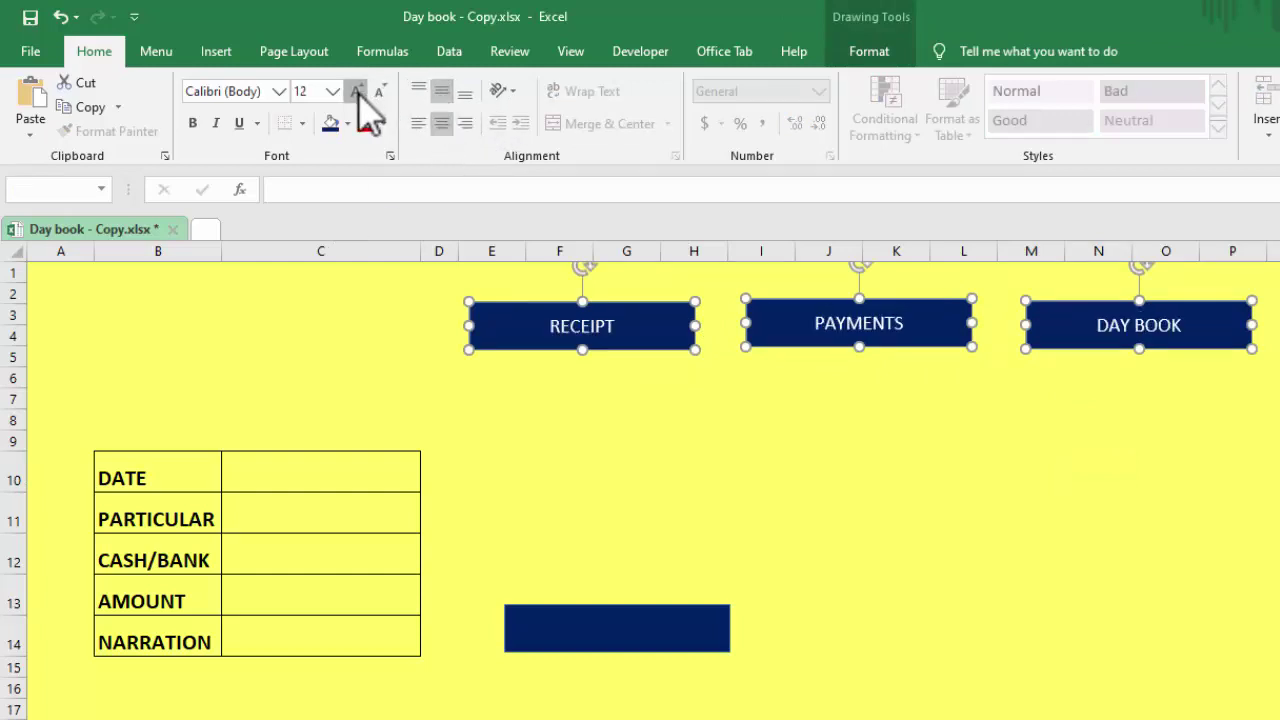
click(357, 91)
click(357, 91)
click(357, 91)
click(357, 91)
click(357, 91)
click(357, 91)
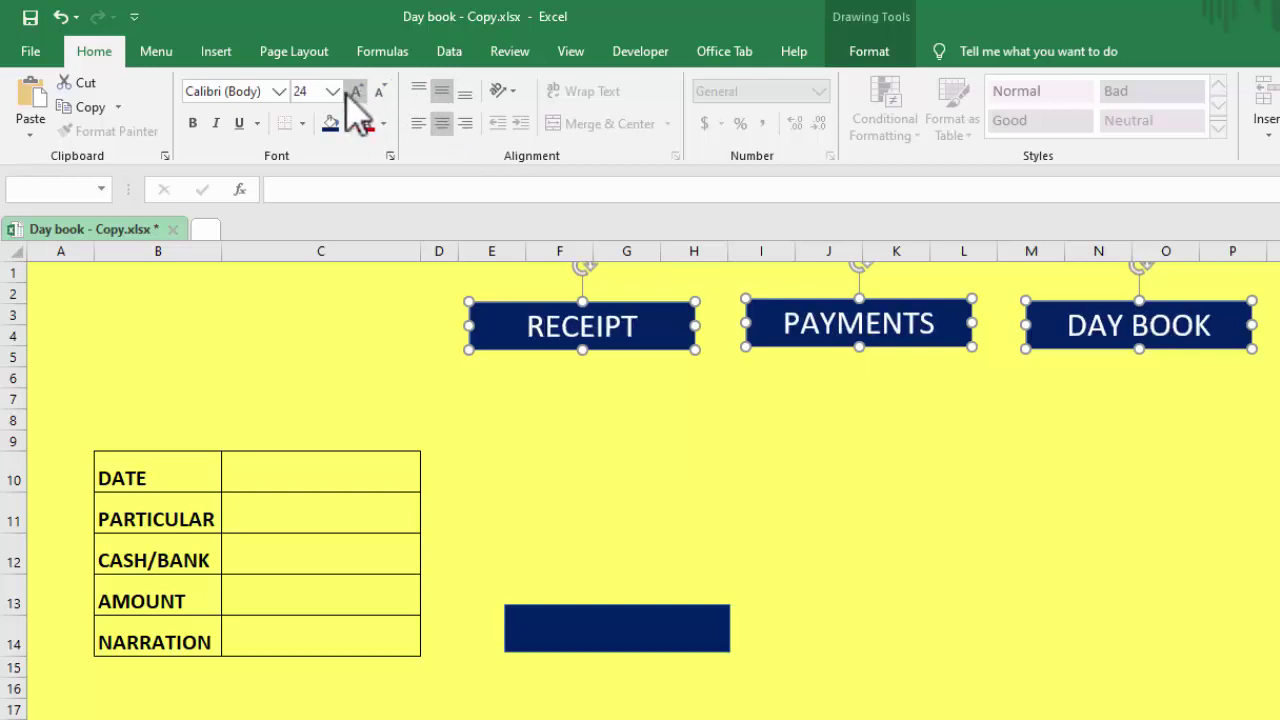
click(195, 125)
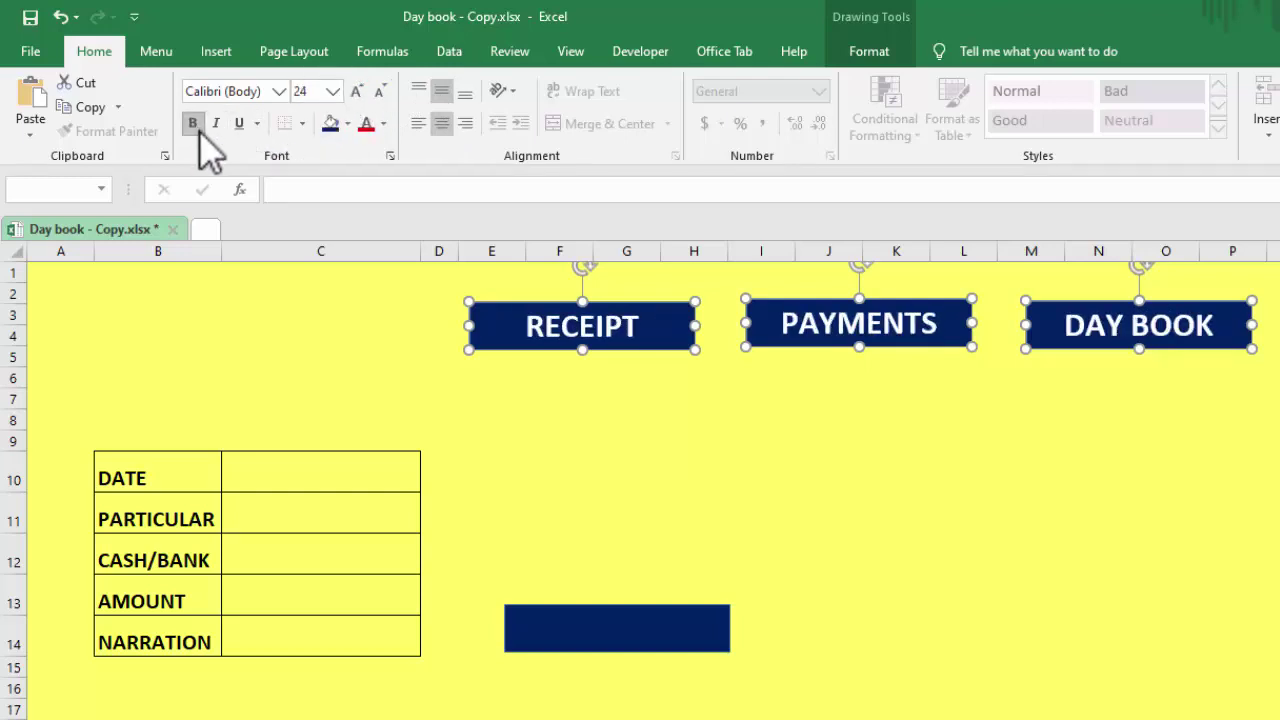
Step: Recolour the lower blank rectangle bright blue
click(866, 490)
click(670, 606)
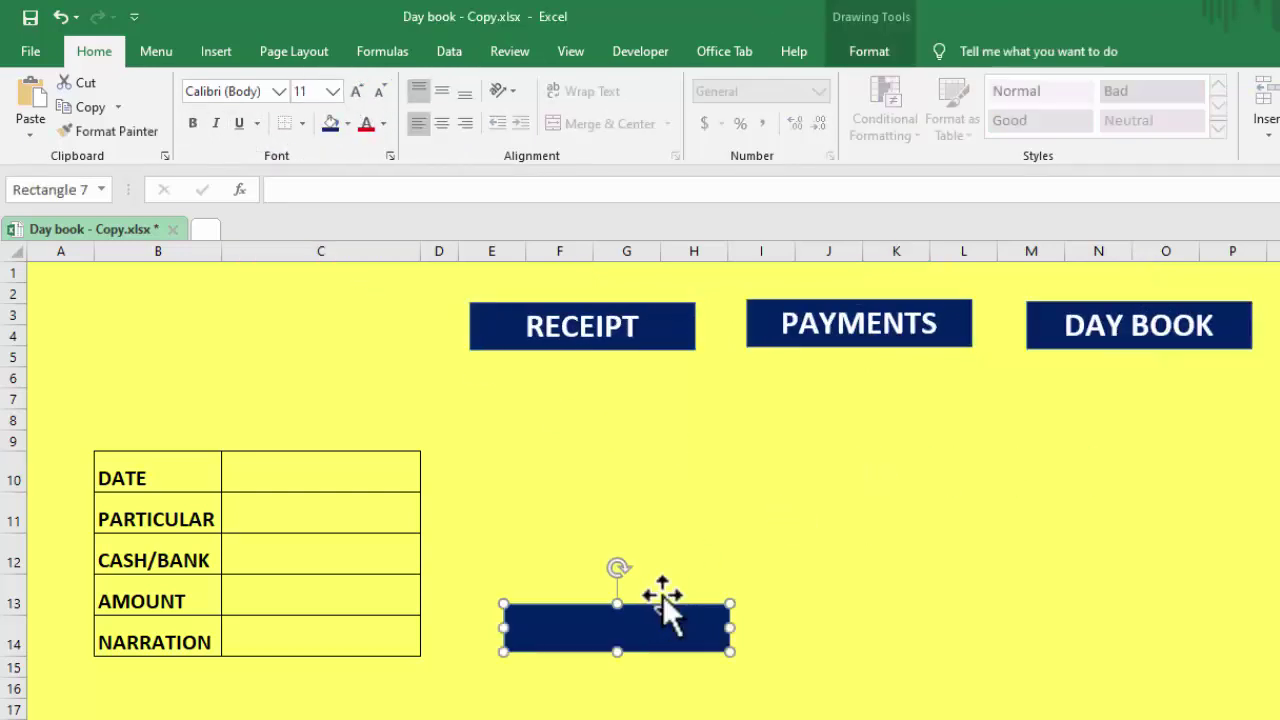
click(869, 52)
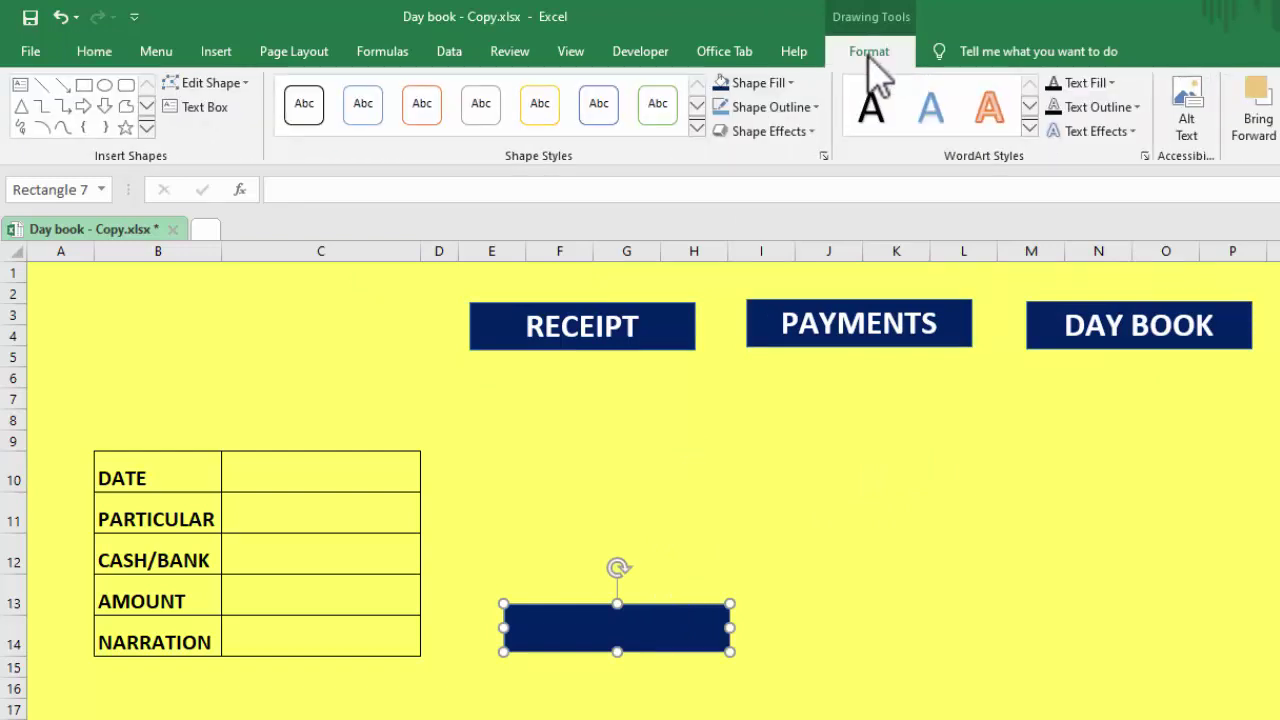
click(791, 83)
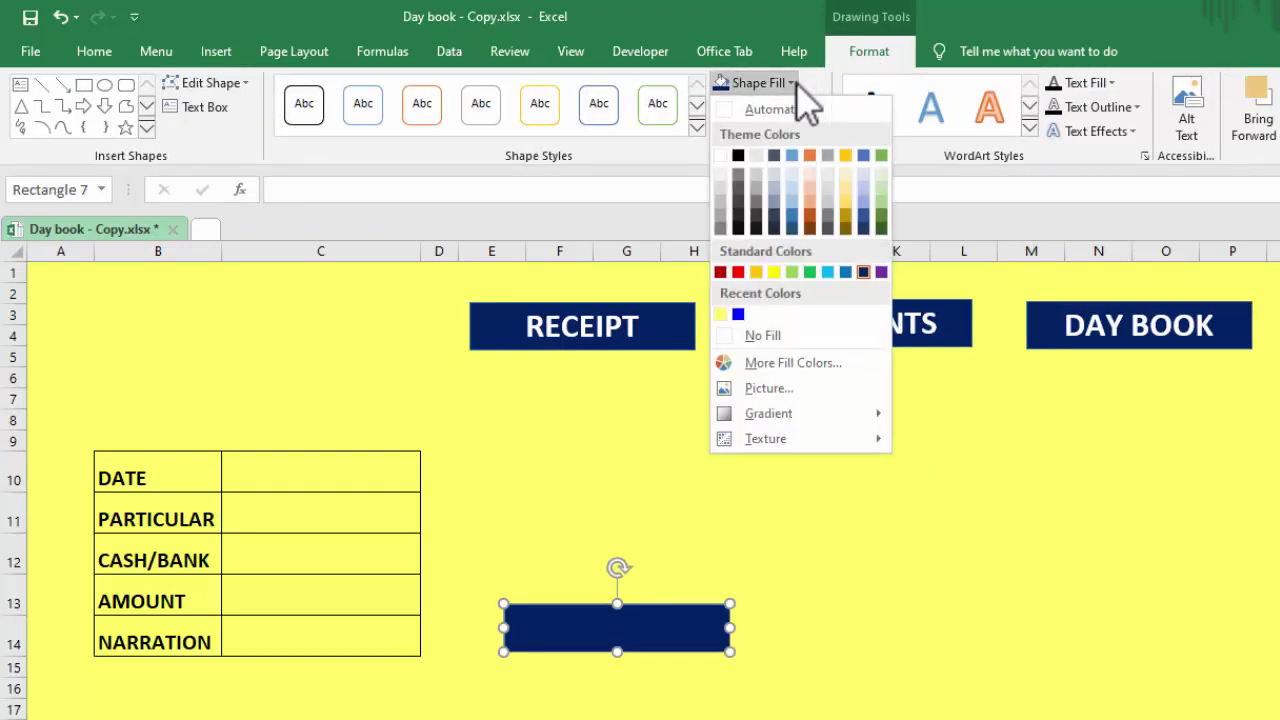
click(737, 316)
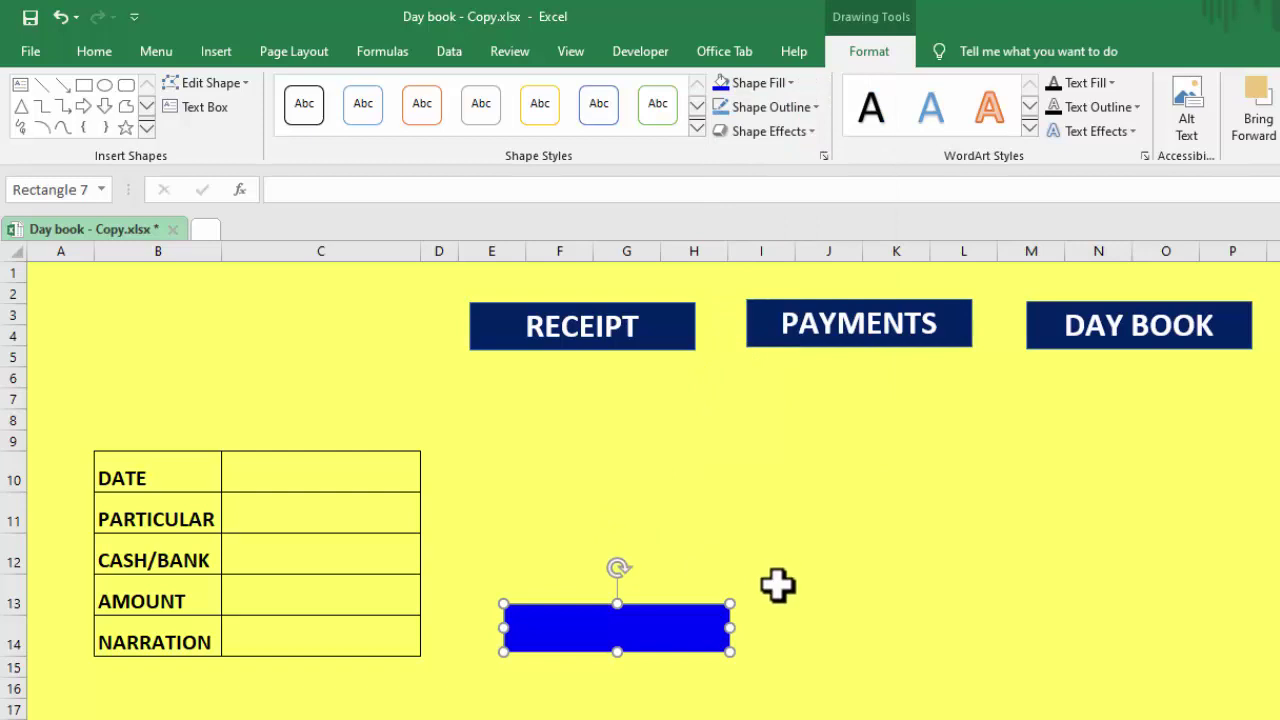
Step: Duplicate the blue rectangle, move the copy up to rows 11–12 and label it RECEIPT ENTRY
key(ctrl+d)
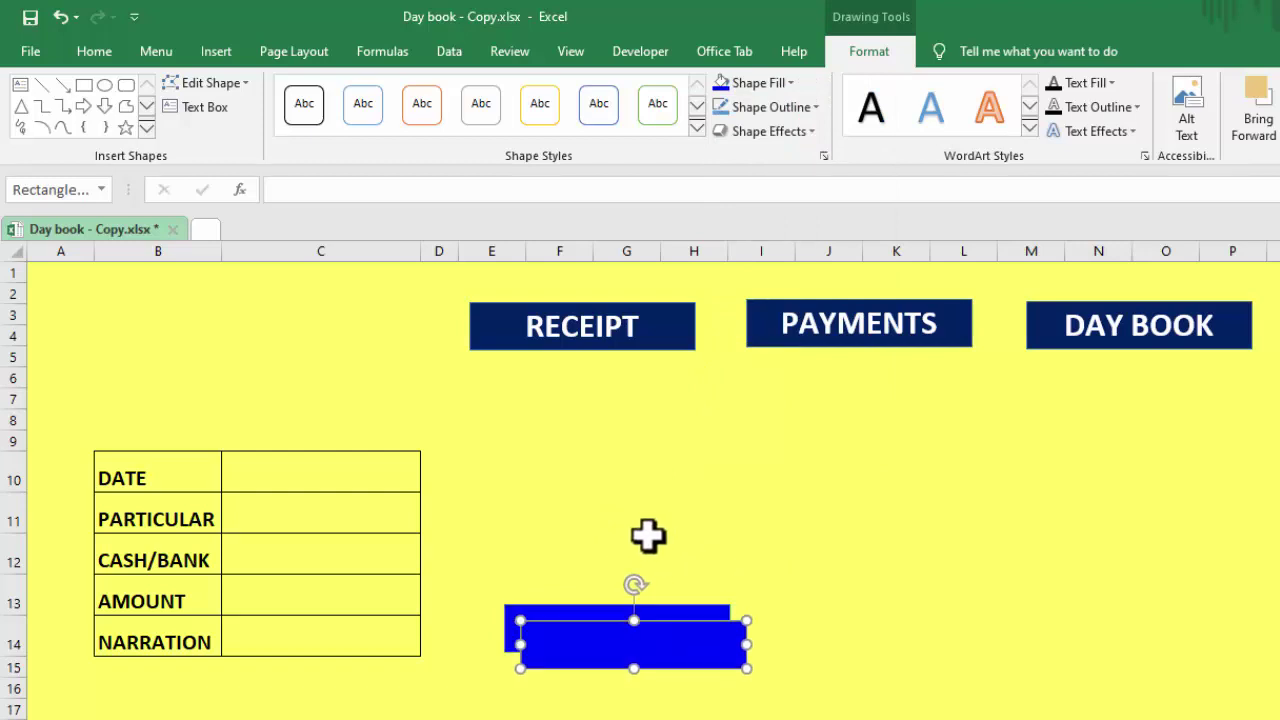
drag(597, 626, 583, 514)
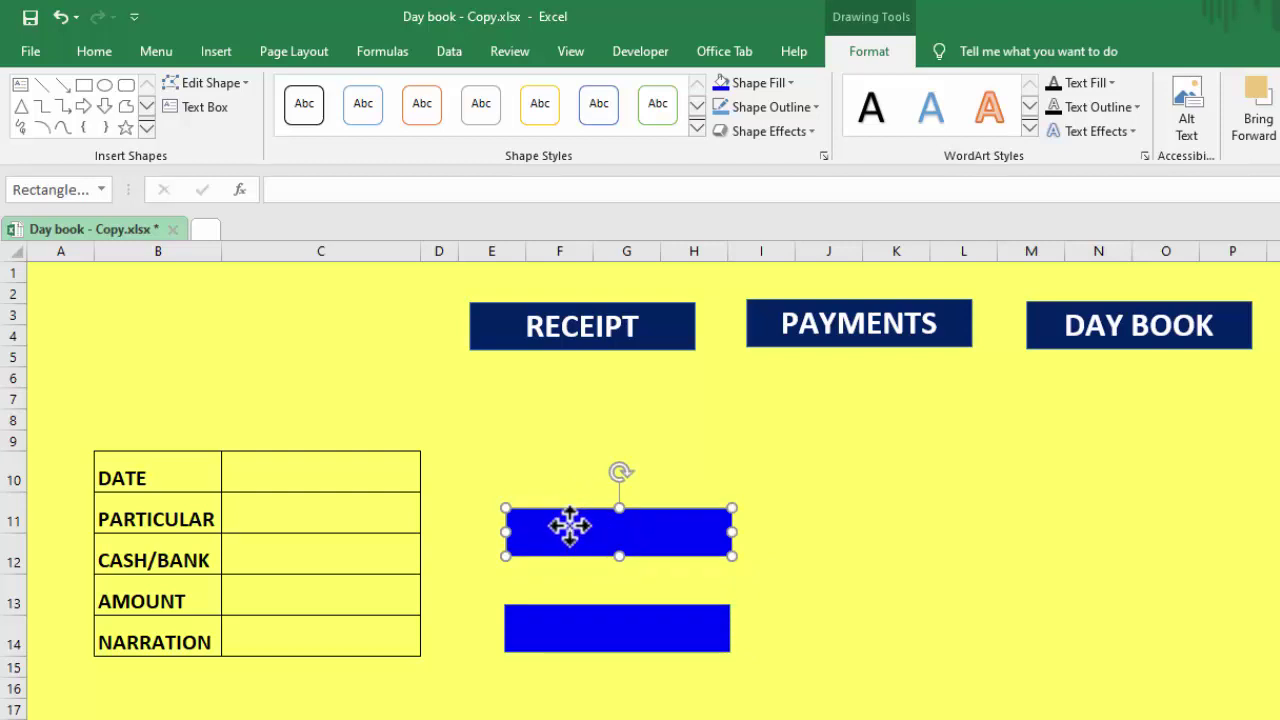
right_click(571, 526)
click(630, 223)
text(RECEIPT ENTRY)
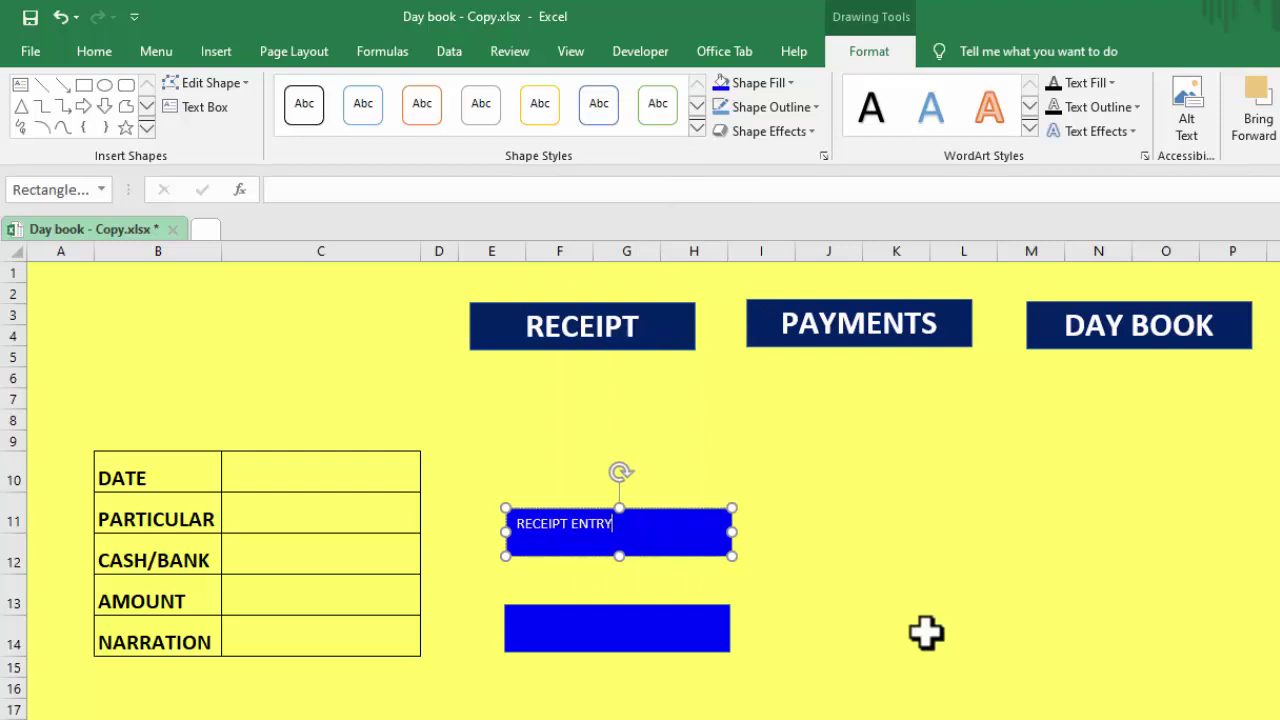
Step: Label the lower blue rectangle PAYMENTS ENTRY
click(641, 637)
right_click(641, 637)
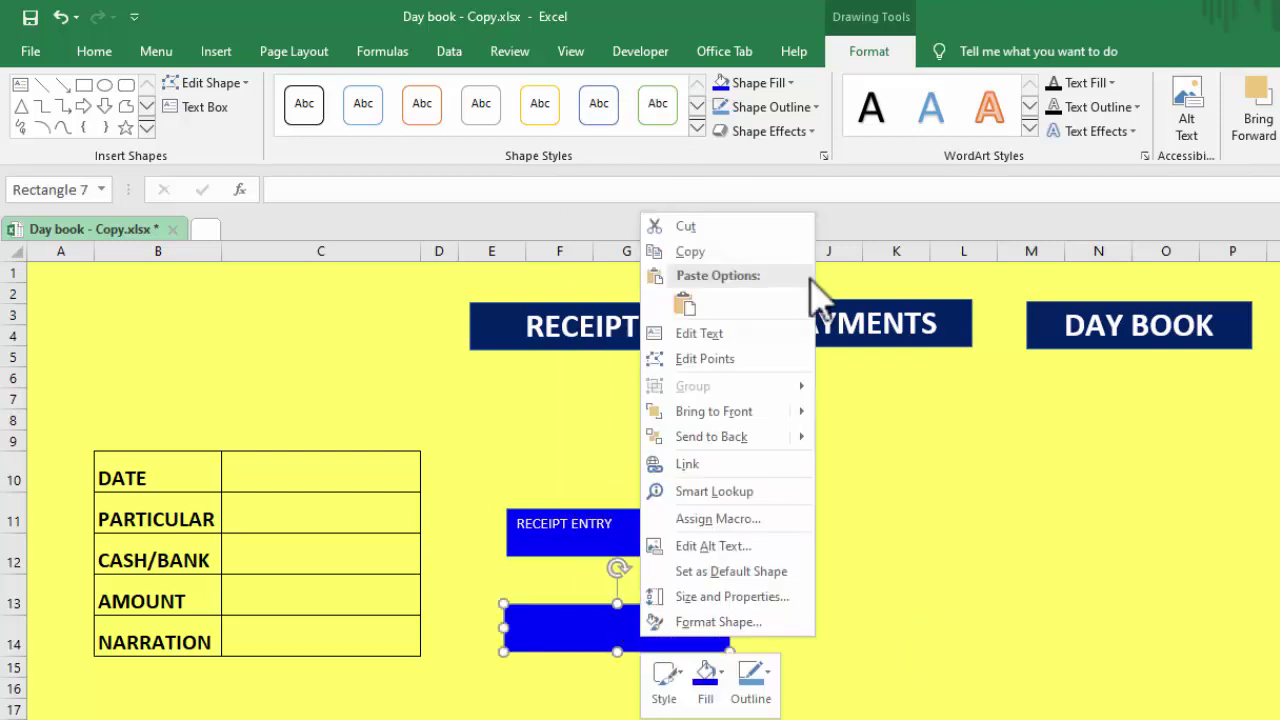
click(753, 333)
text(PAYMENTS ENTRY)
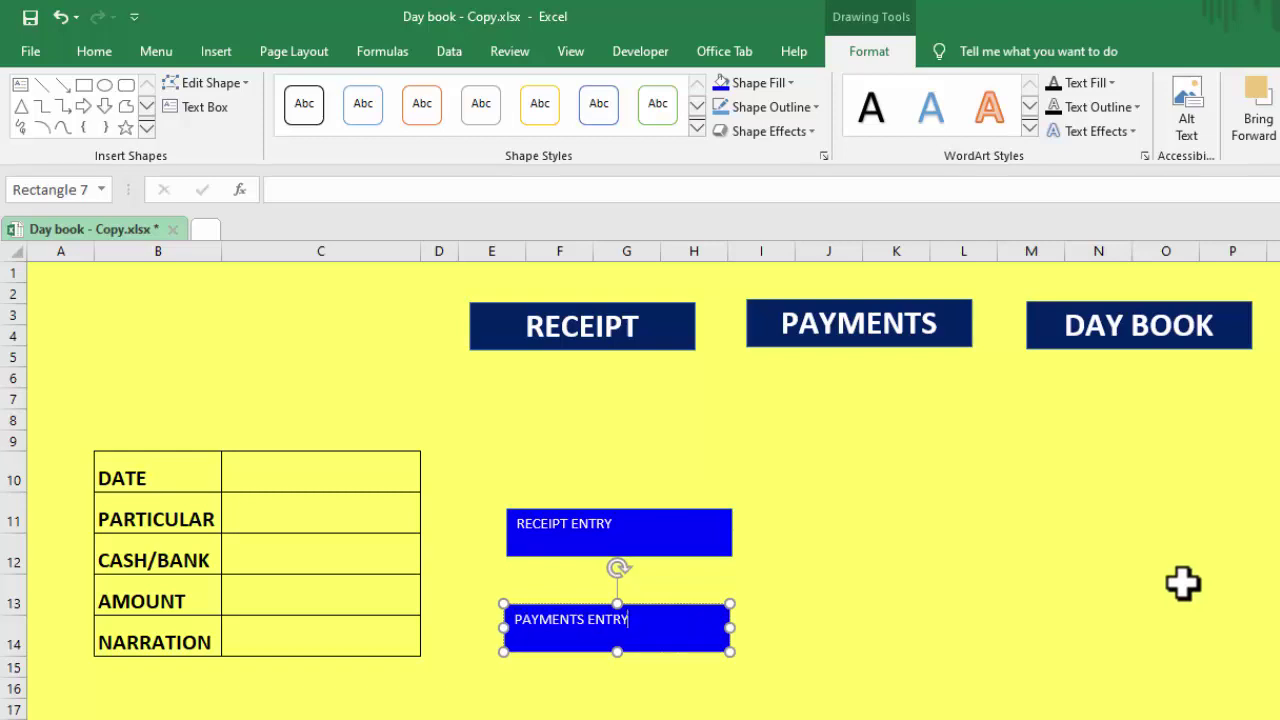
click(1035, 600)
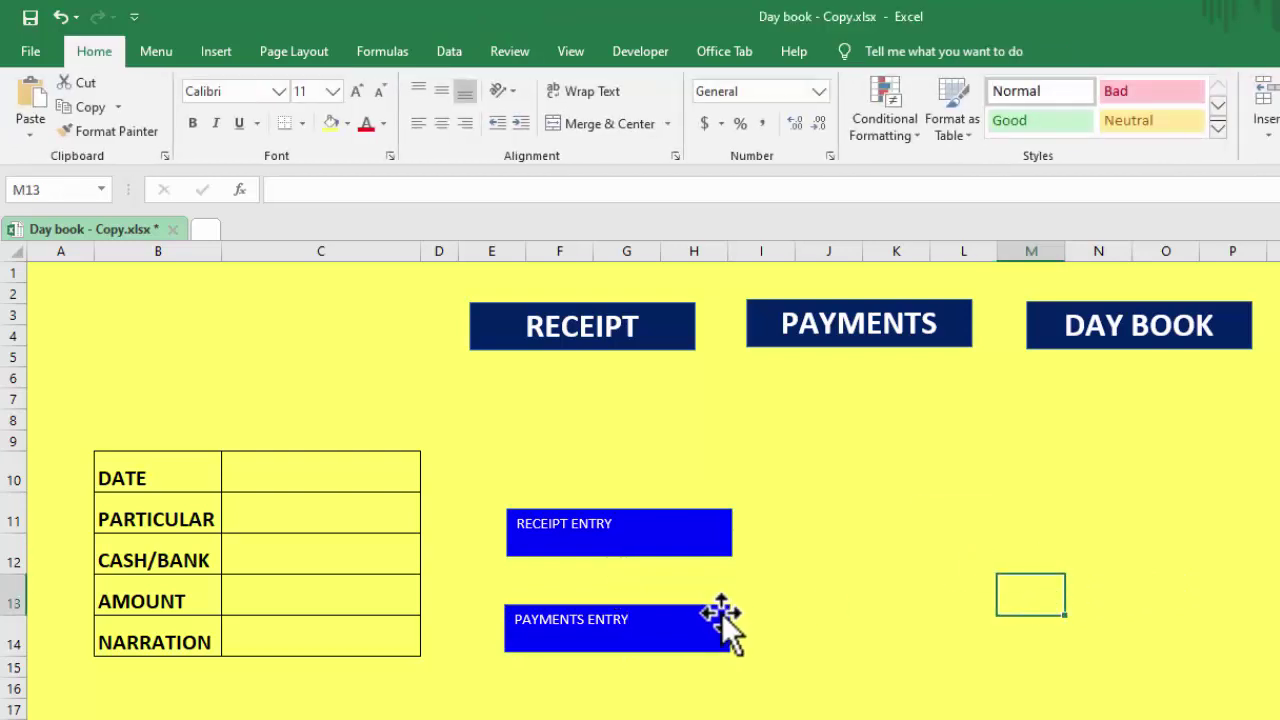
Step: Make both RECEIPT ENTRY and PAYMENTS ENTRY labels centred, 14 pt and bold
click(718, 613)
shift+click(710, 548)
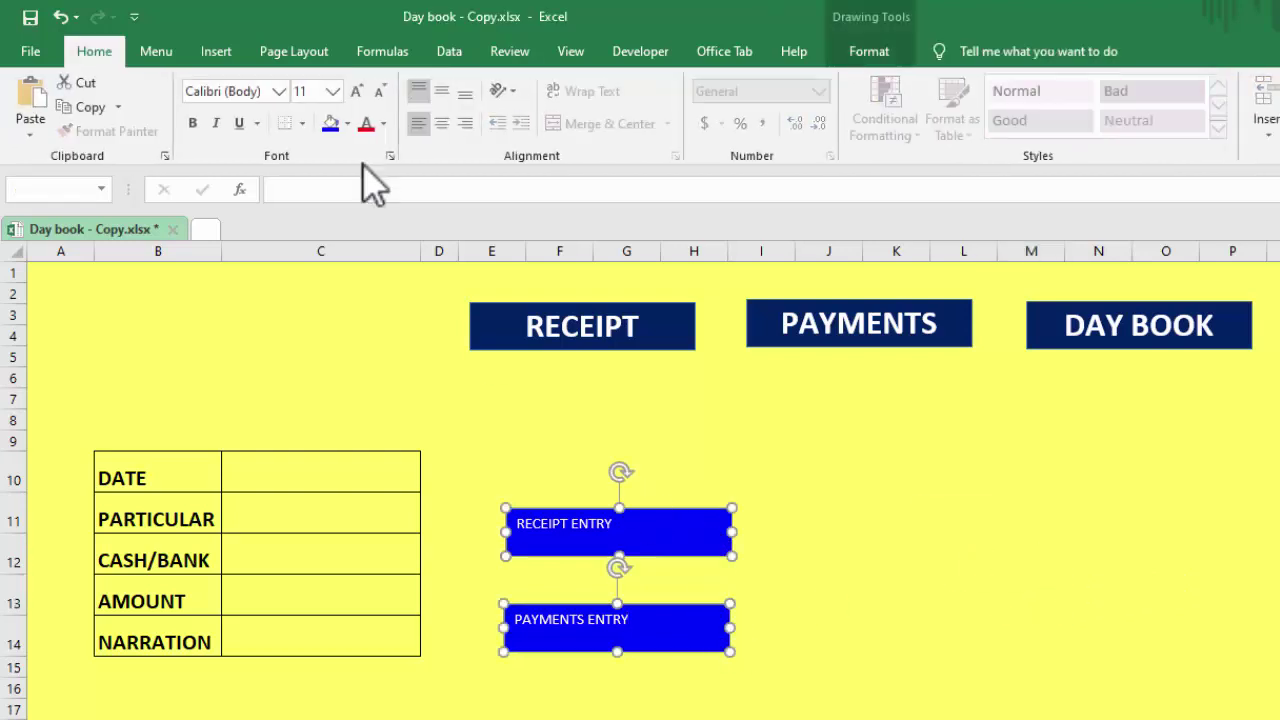
click(441, 123)
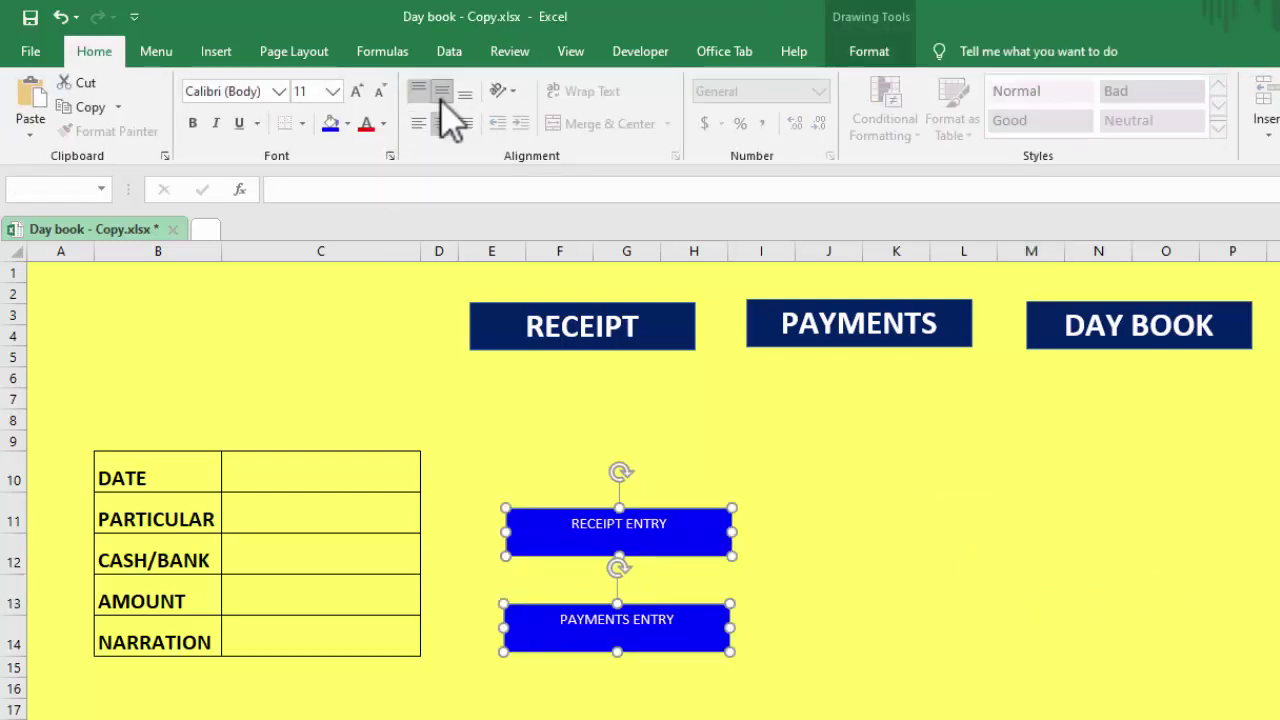
click(441, 93)
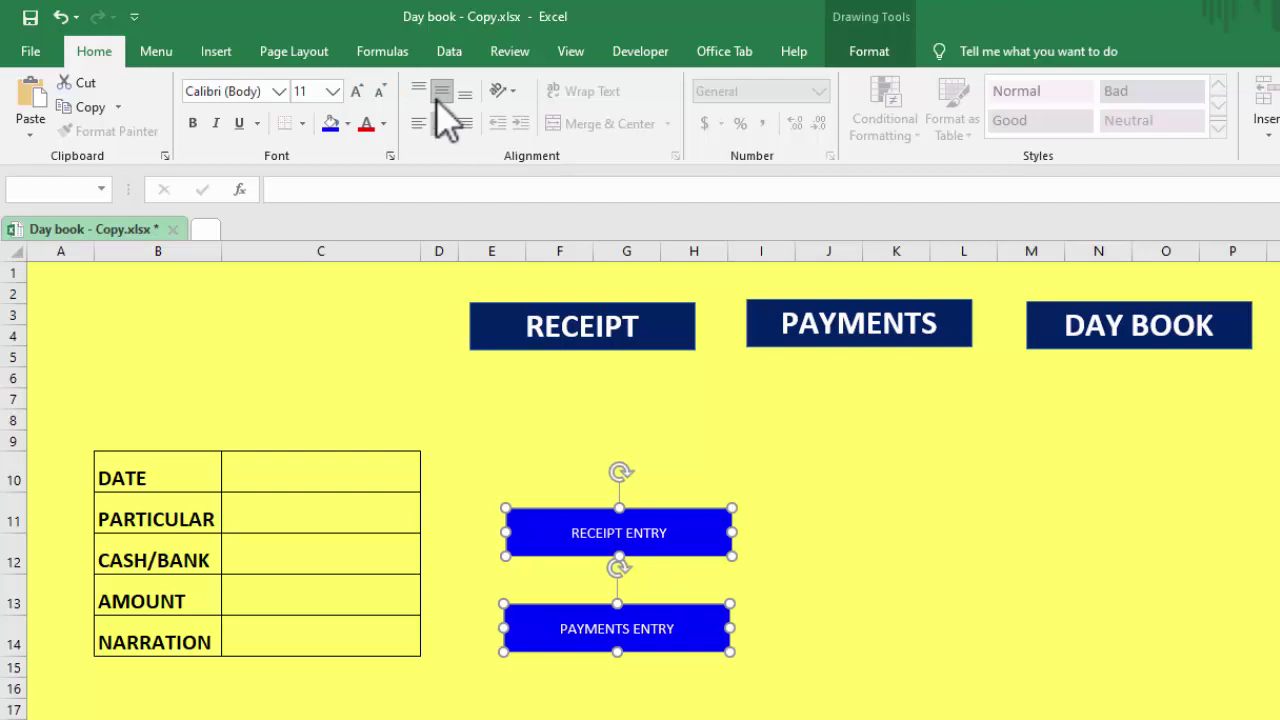
click(333, 92)
click(312, 236)
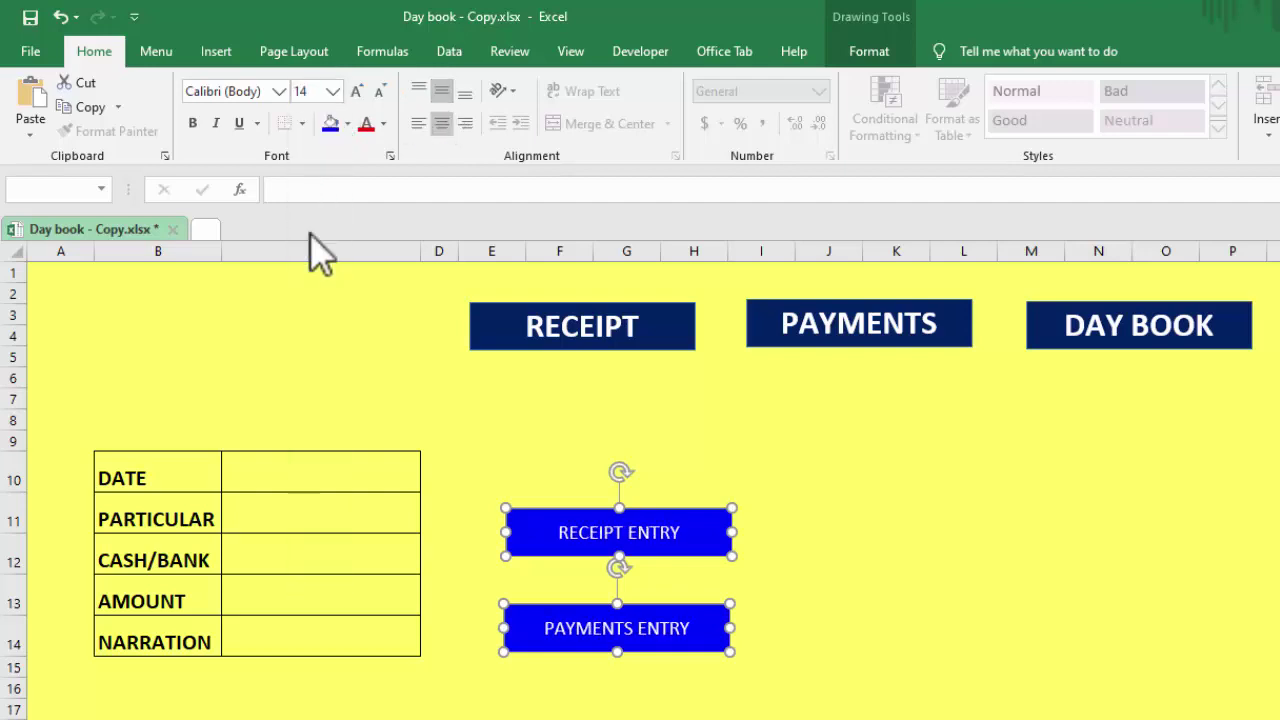
click(194, 125)
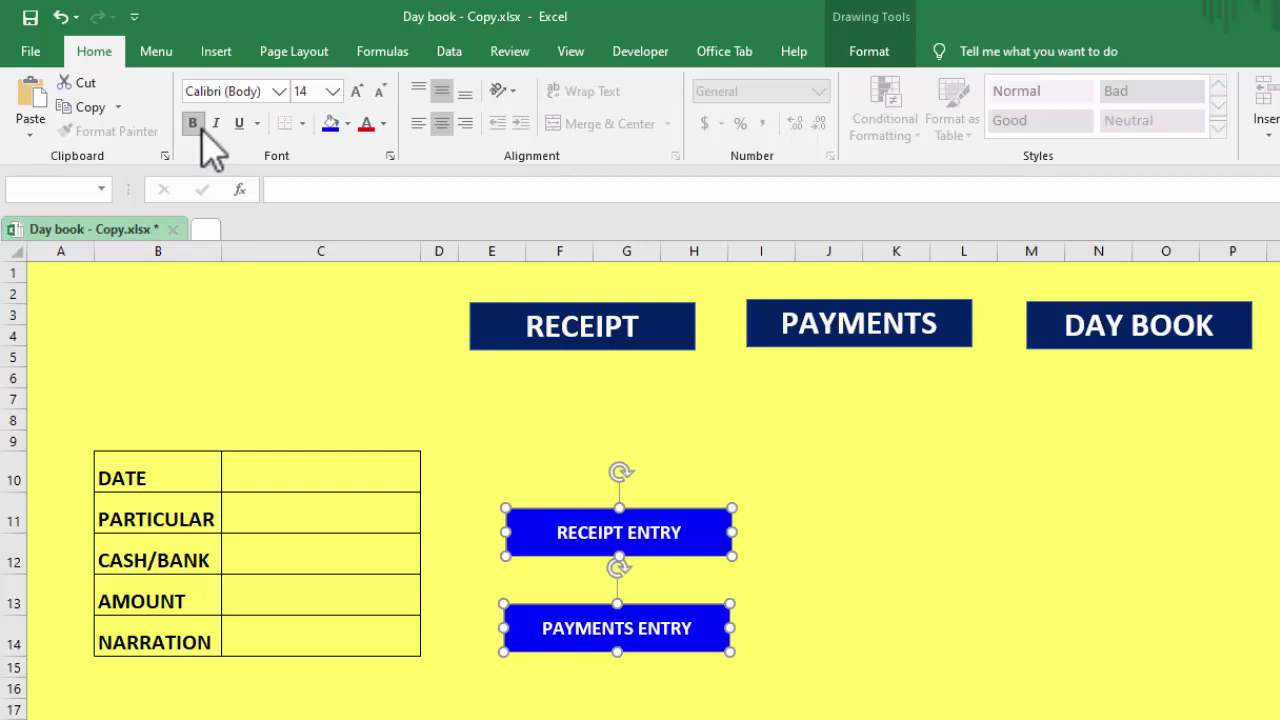
click(1111, 540)
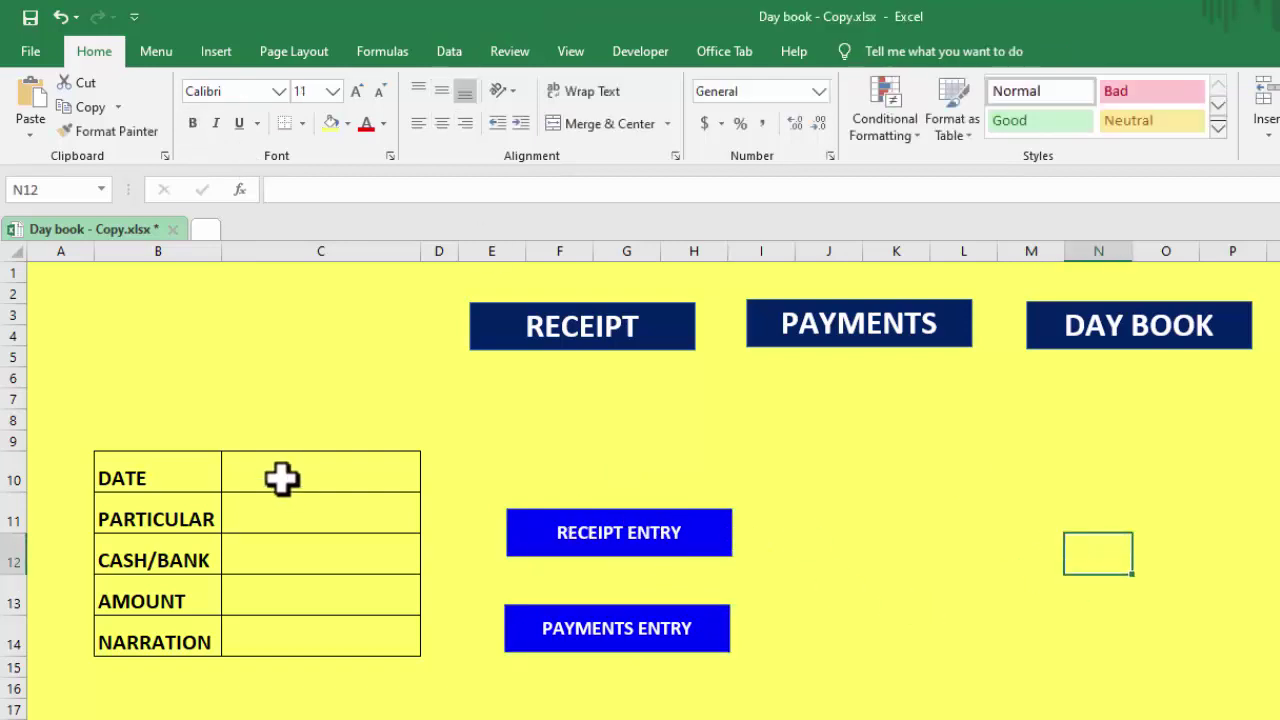
drag(200, 476, 313, 627)
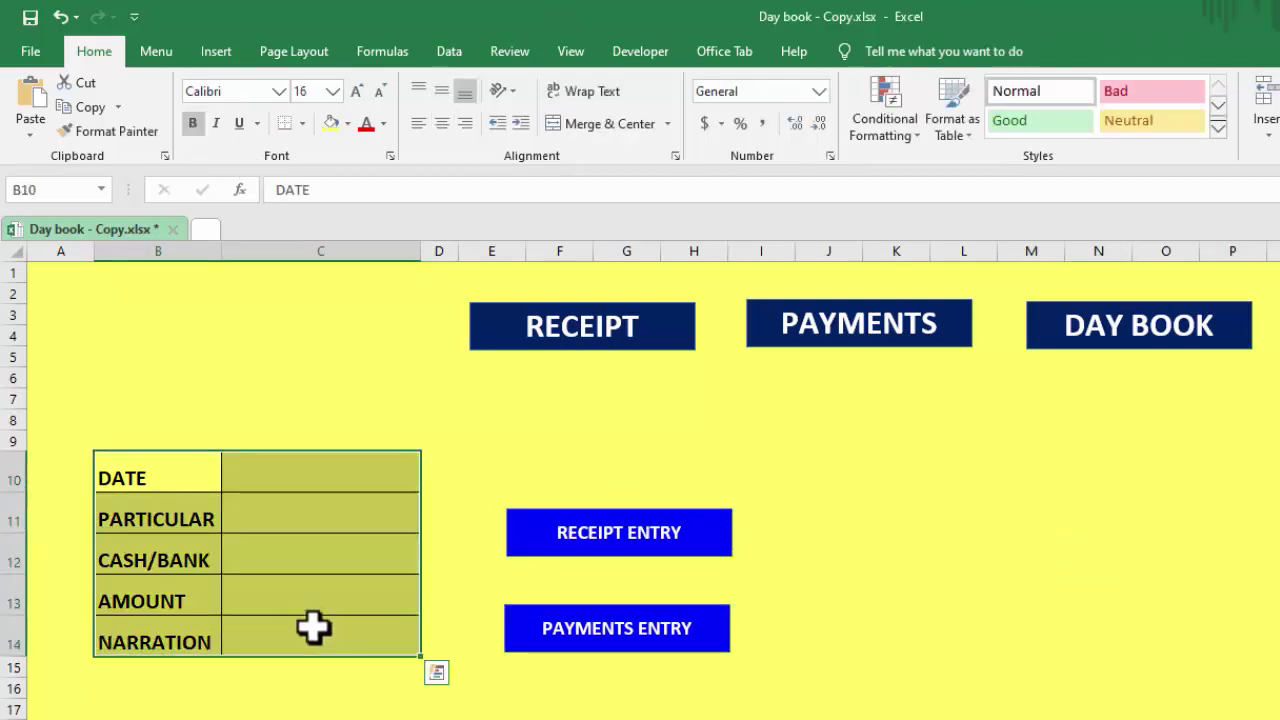
click(348, 123)
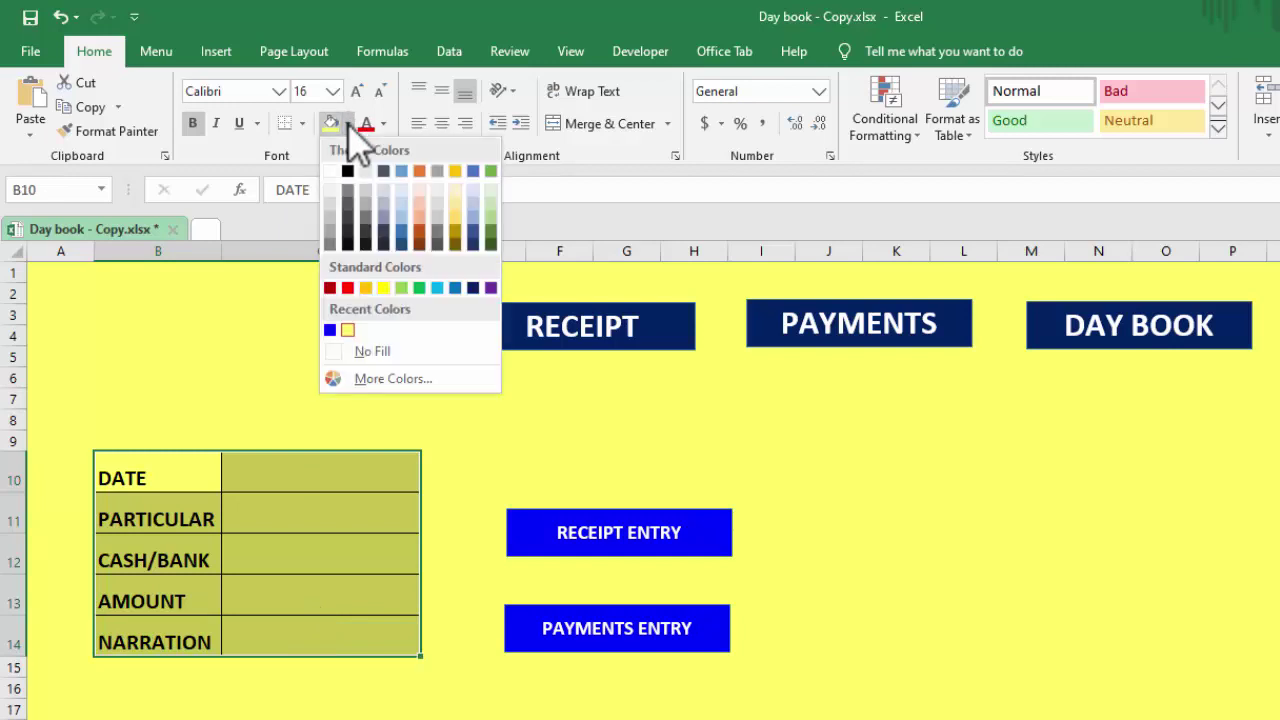
click(343, 172)
click(975, 622)
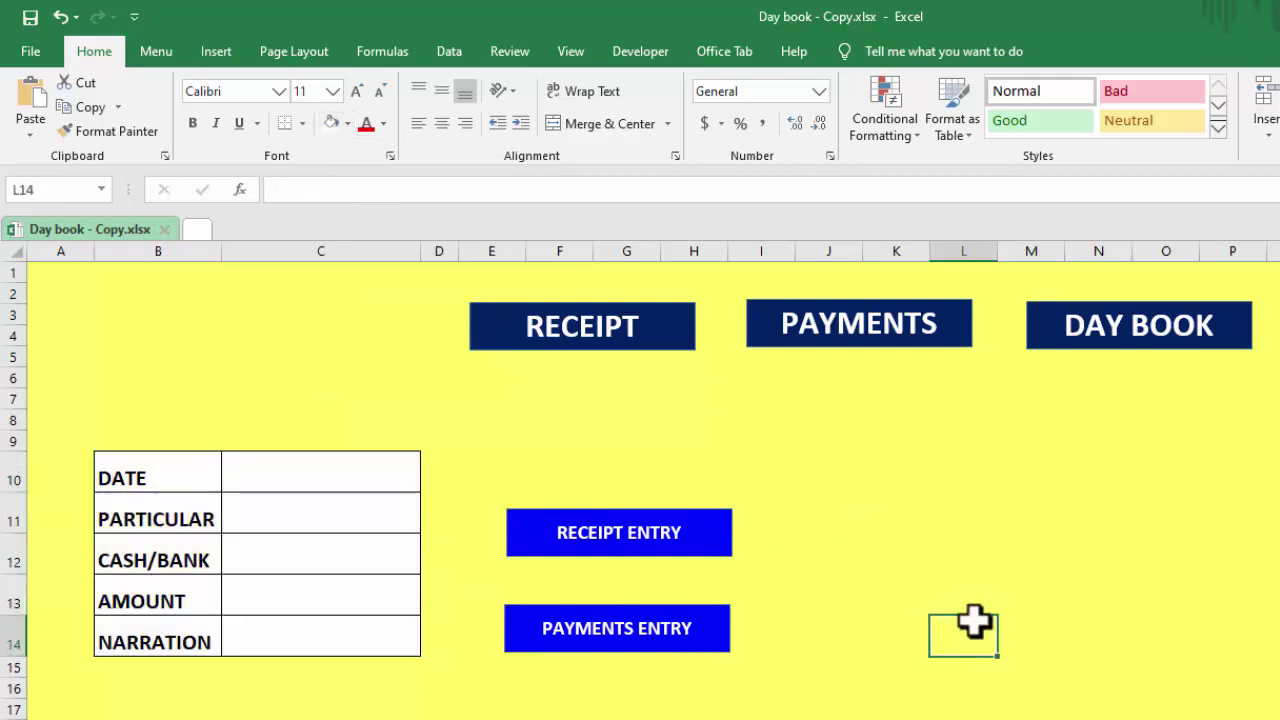
right_click(153, 688)
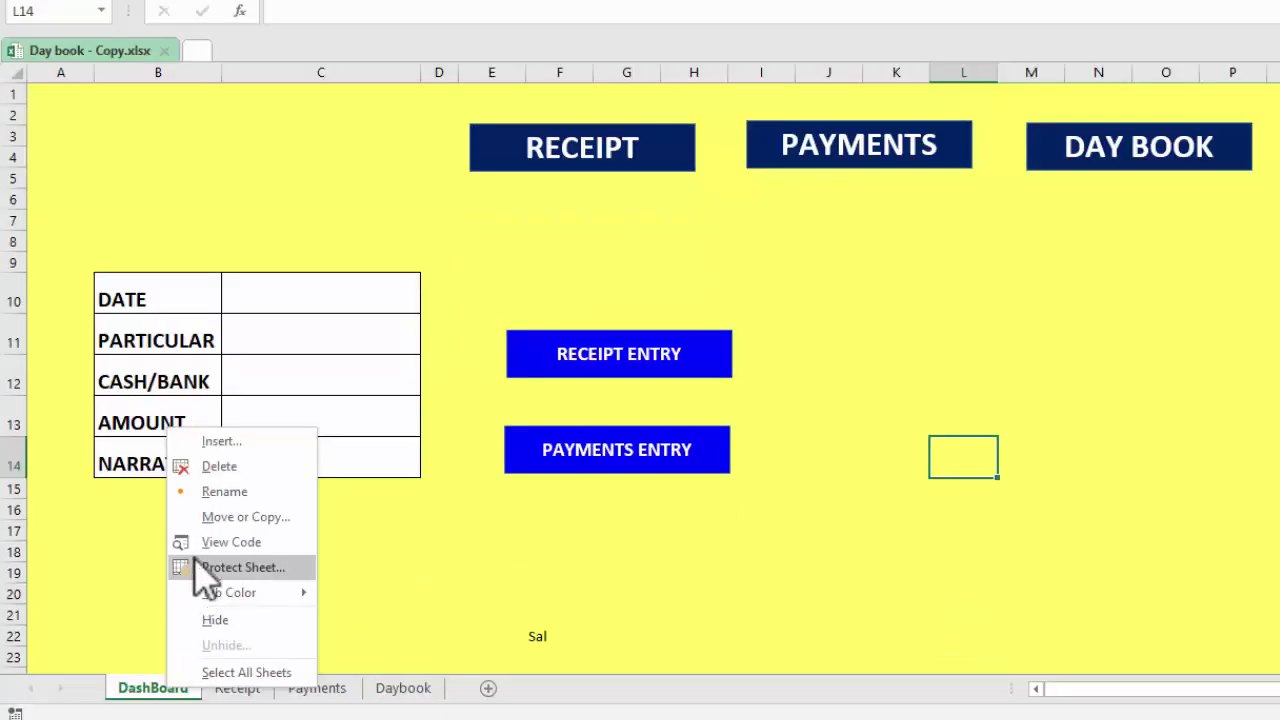
click(215, 490)
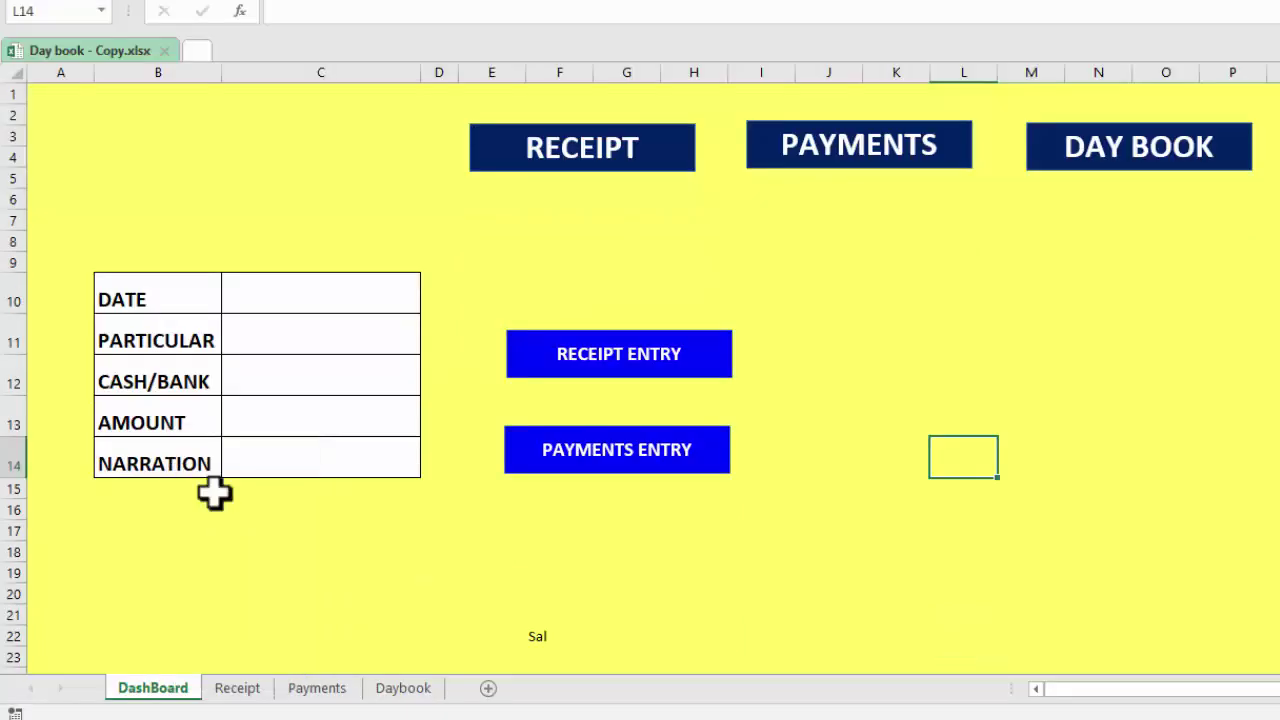
right_click(245, 697)
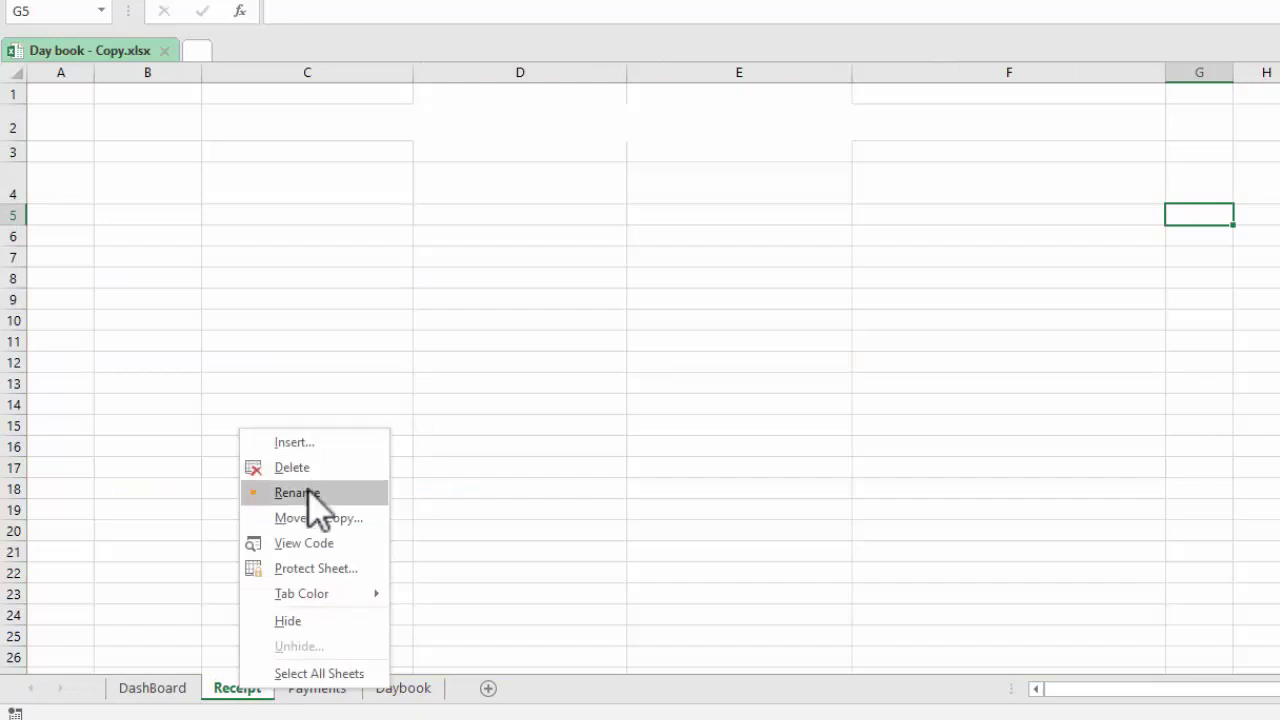
click(325, 694)
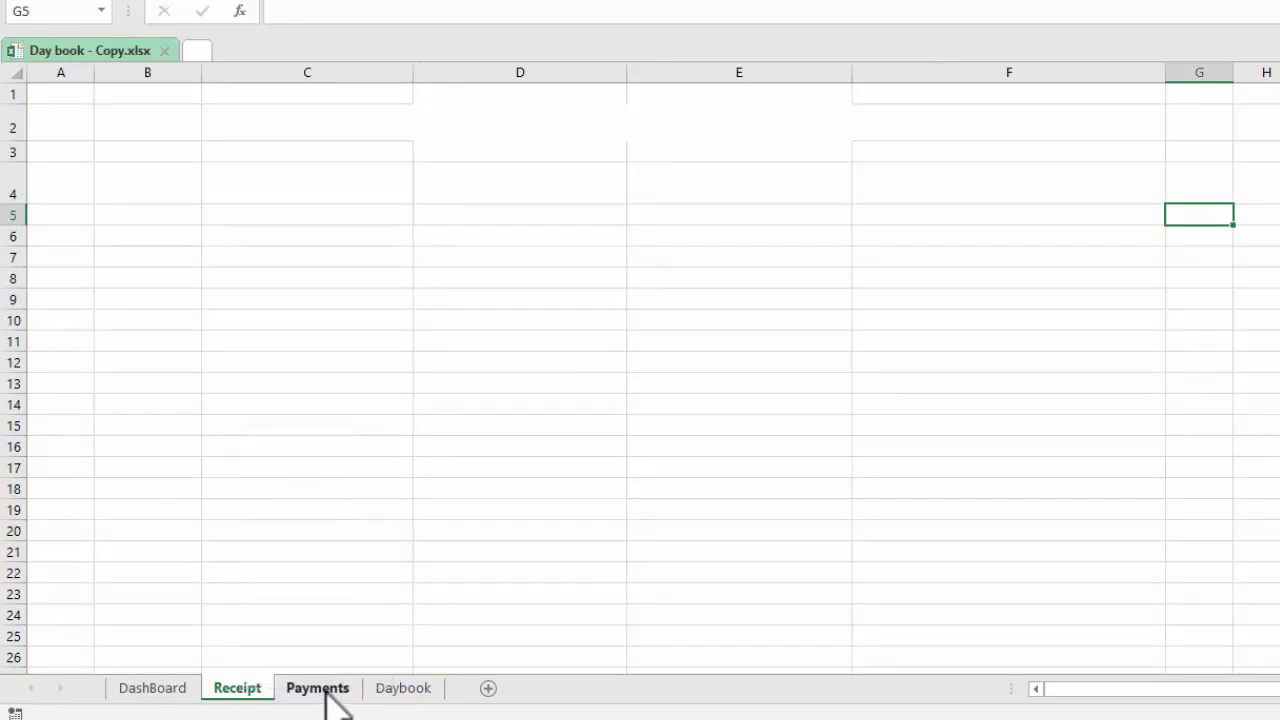
right_click(326, 689)
key(Escape)
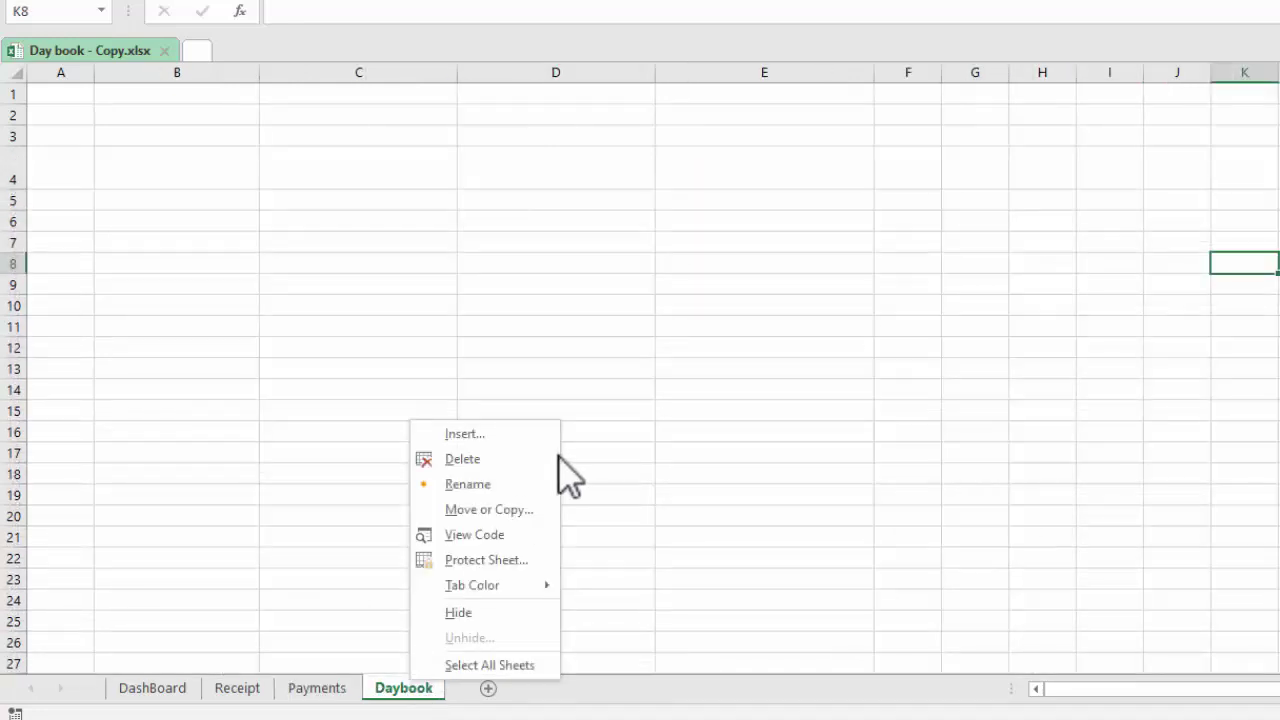
click(468, 484)
click(755, 451)
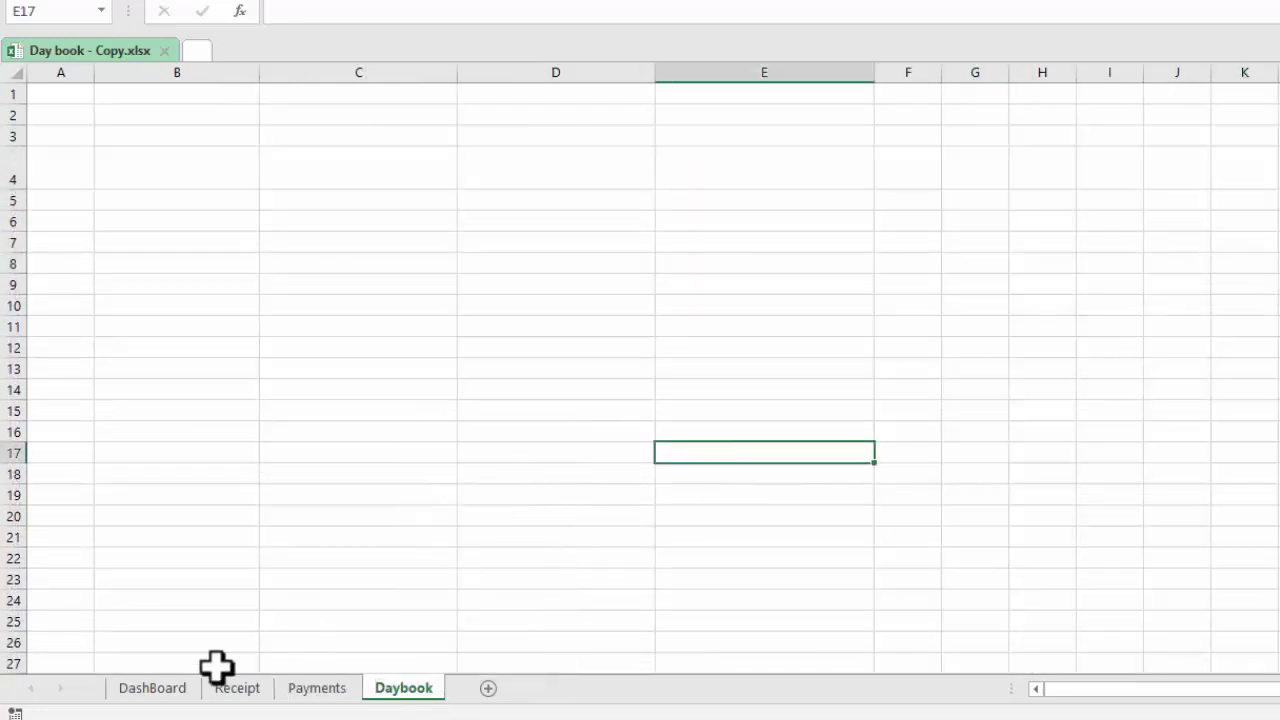
click(153, 697)
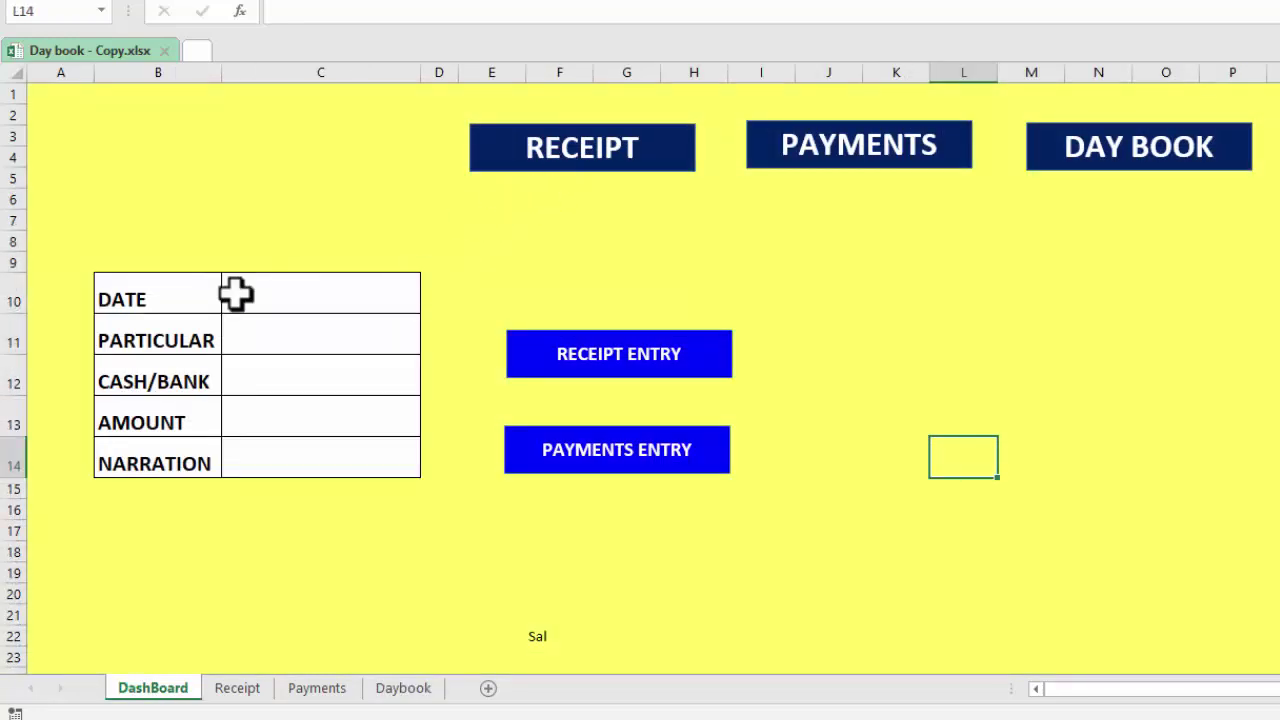
Step: Copy DashBoard range B10:C14 and paste it transposed into the Receipt sheet at B3
drag(189, 291, 343, 445)
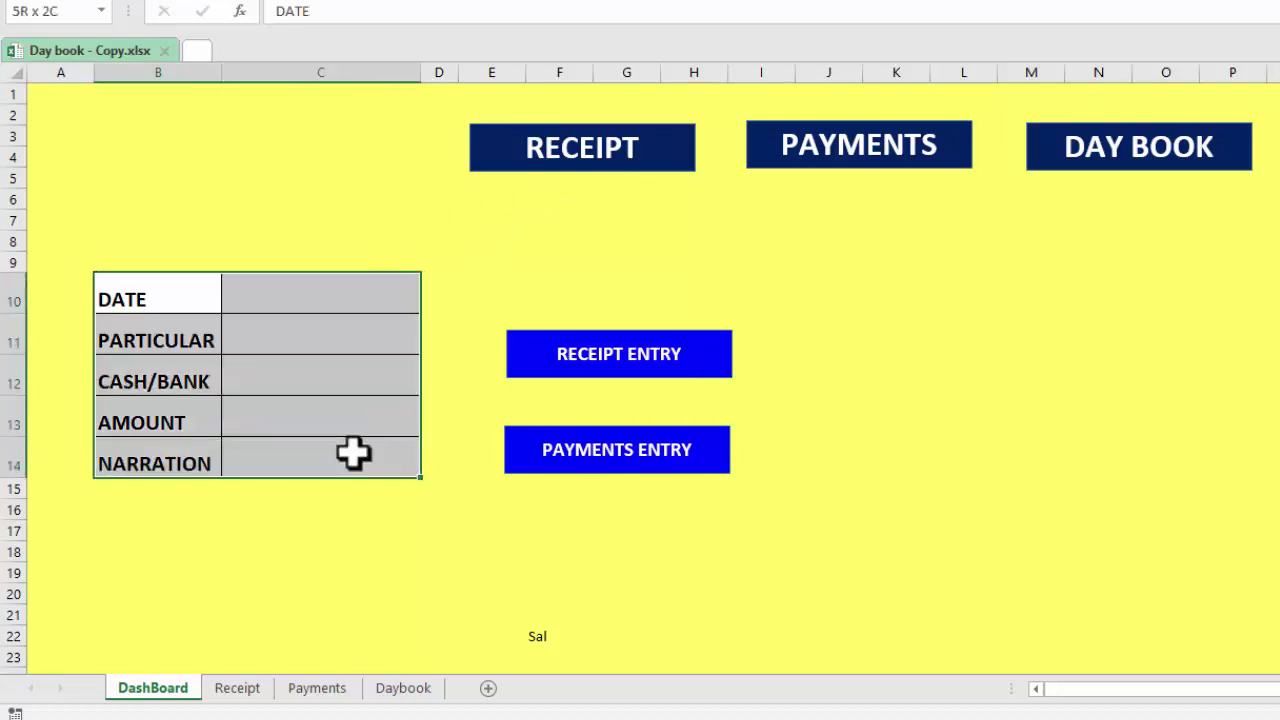
key(ctrl+c)
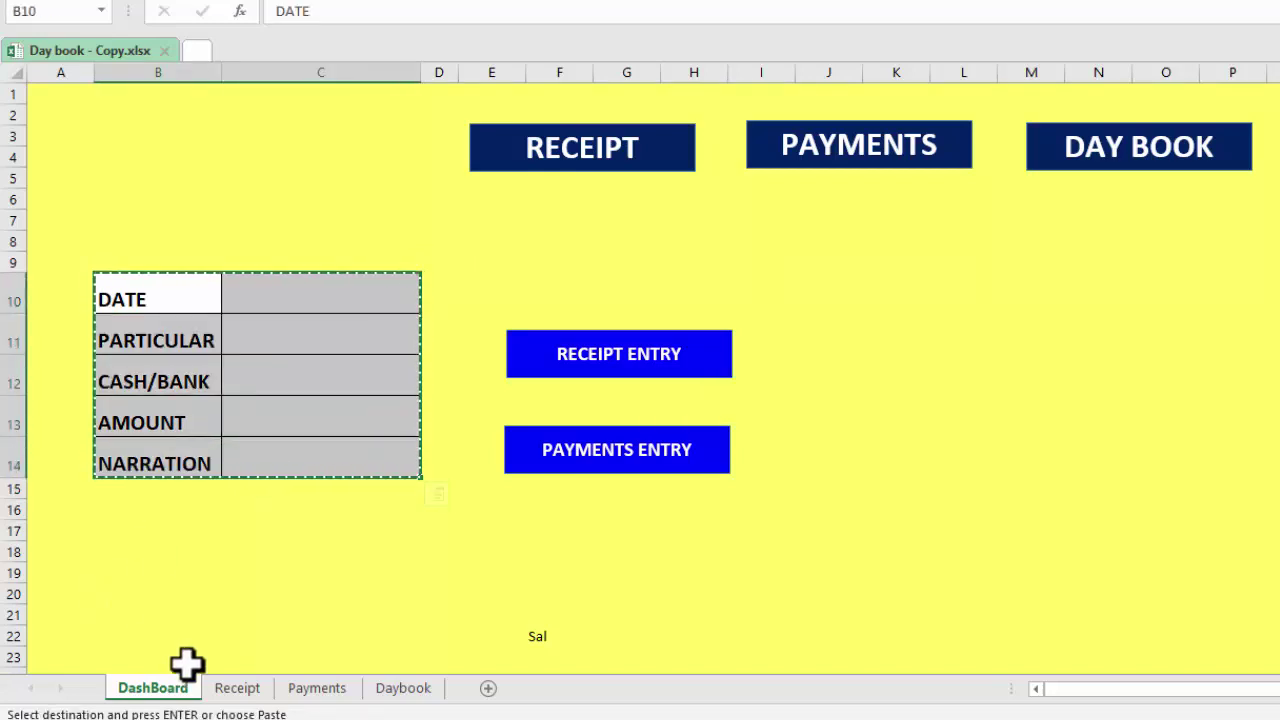
click(232, 690)
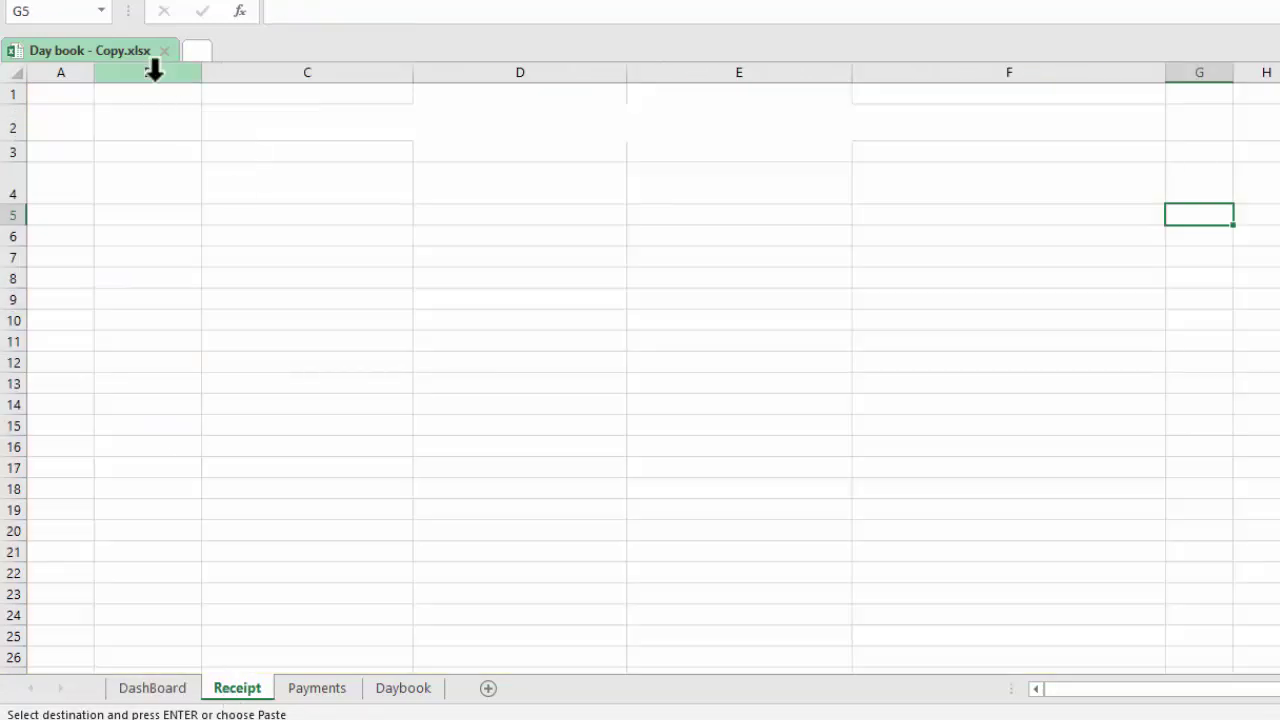
click(152, 157)
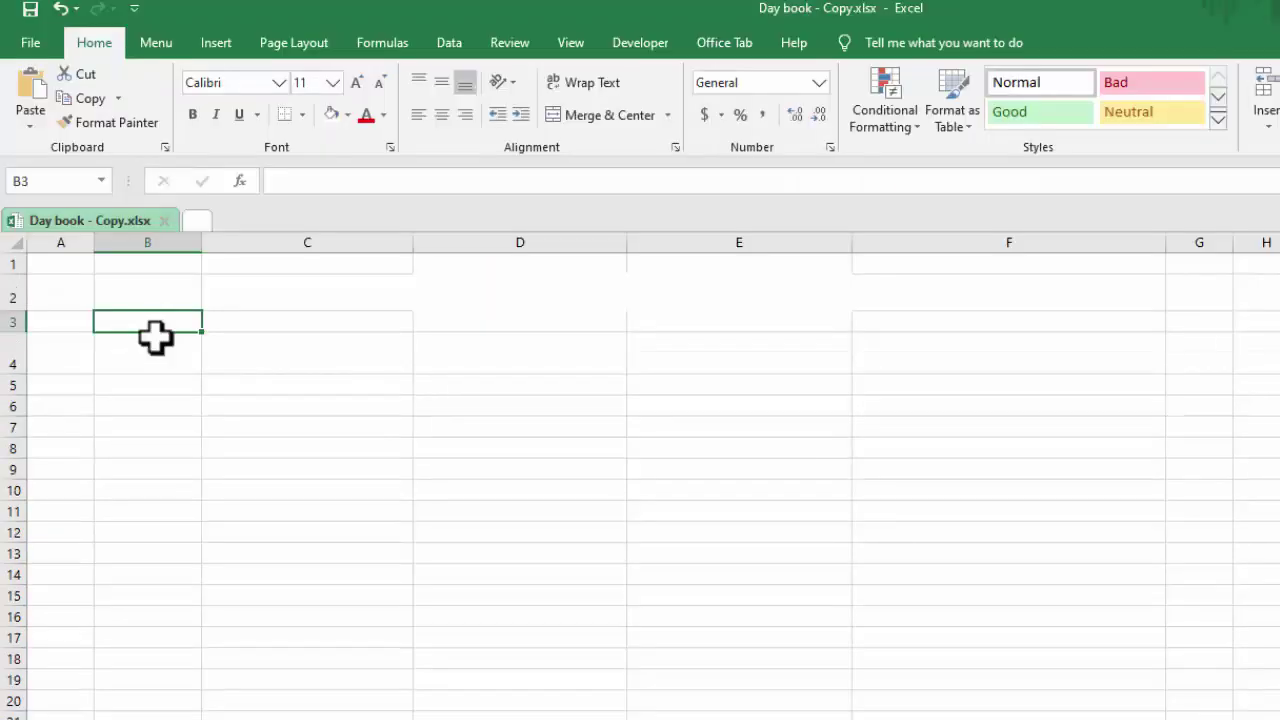
click(30, 126)
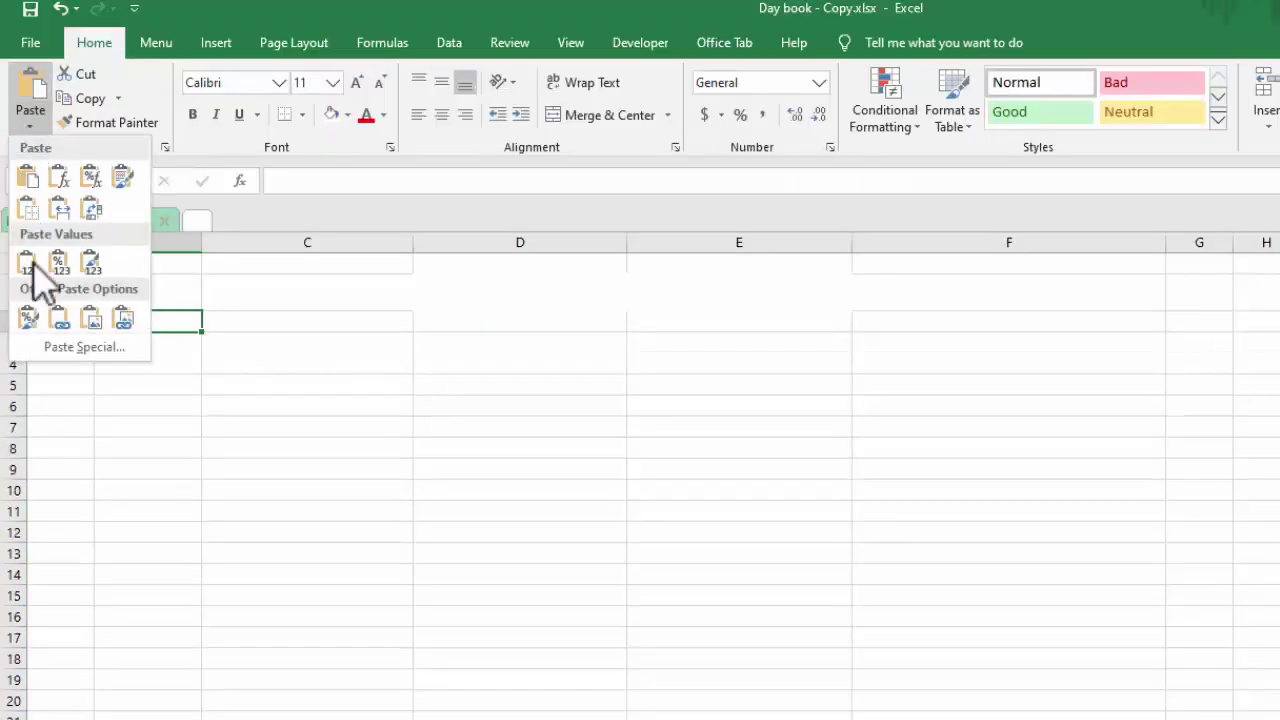
click(68, 347)
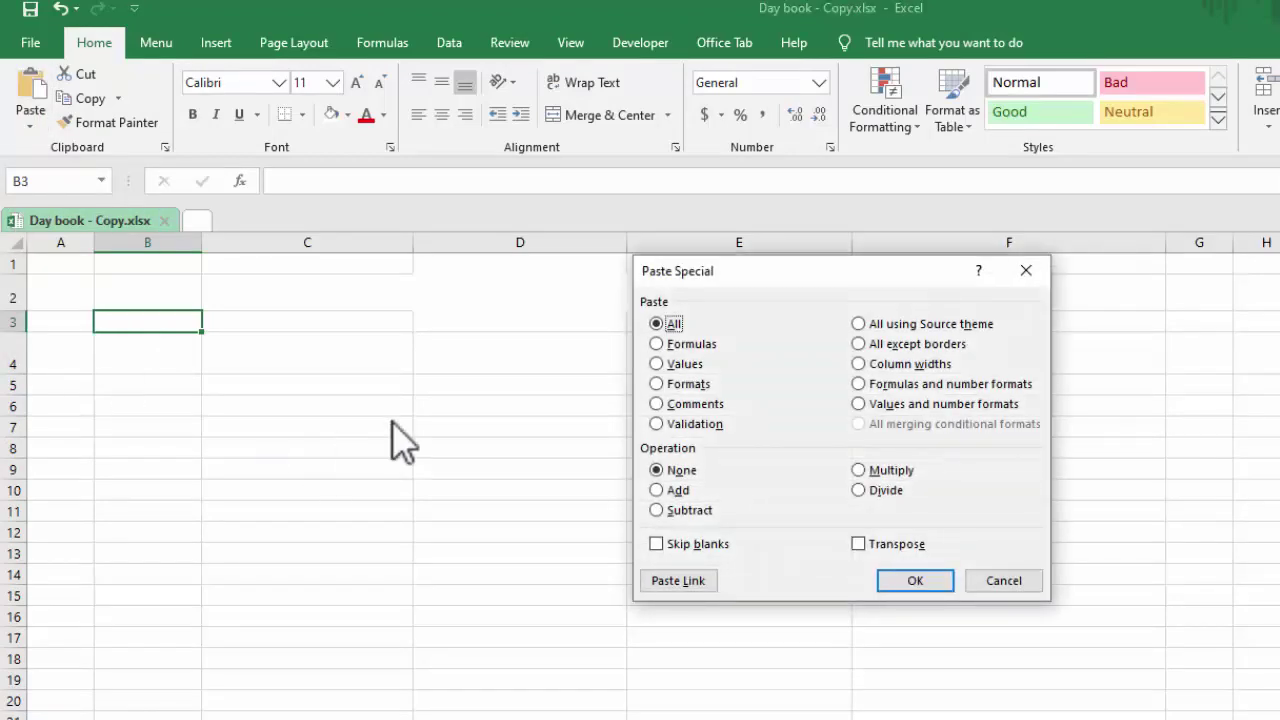
click(895, 543)
click(914, 580)
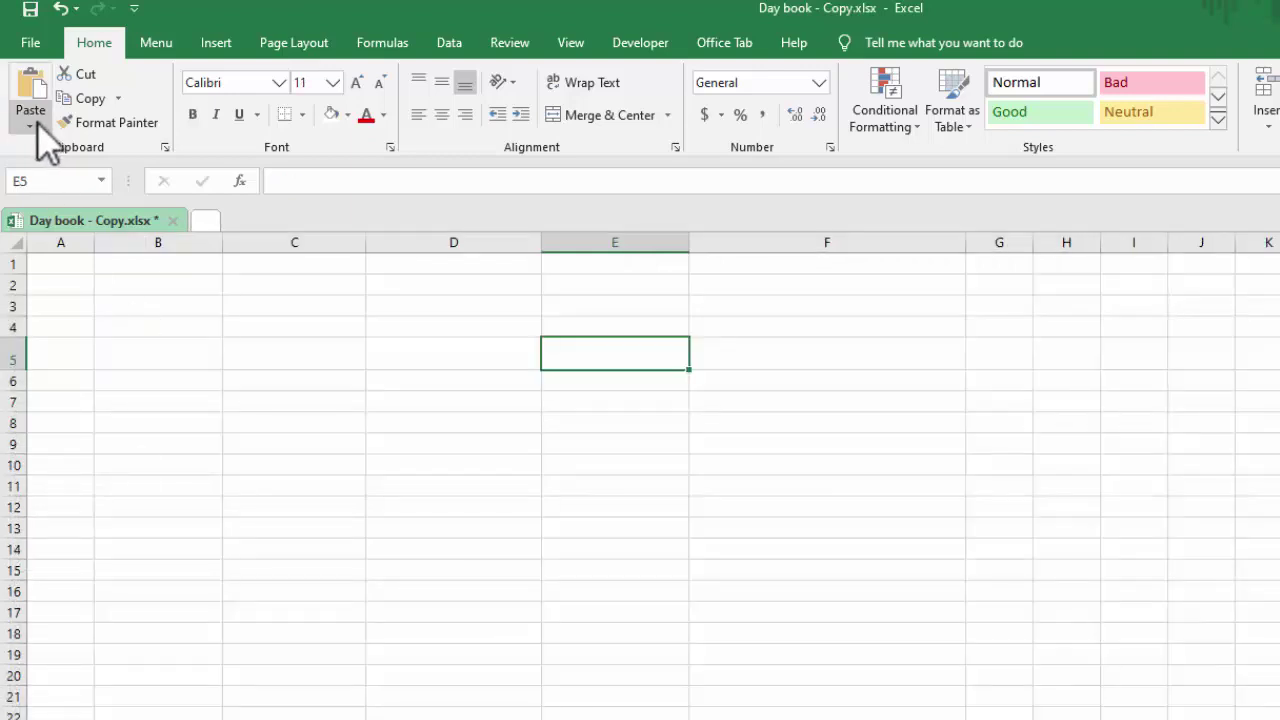
Step: Paste the form labels transposed as a DATE–NARRATION header row at B4
click(30, 126)
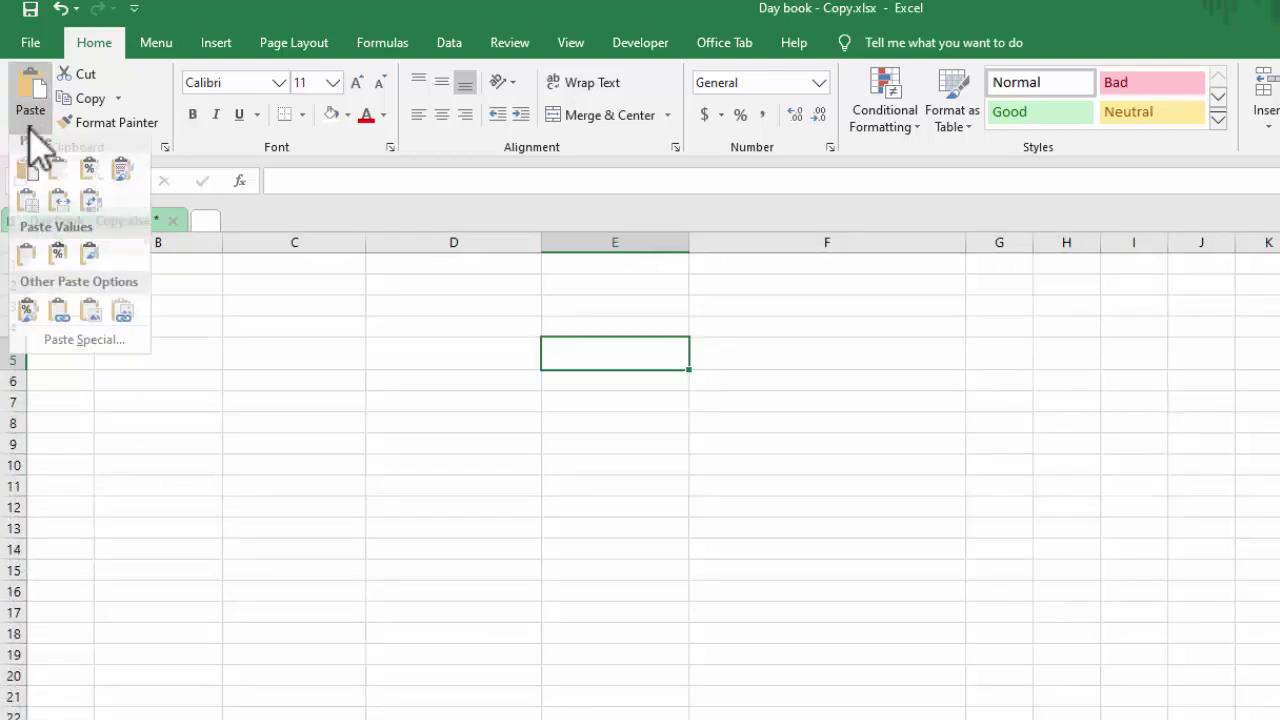
click(64, 347)
click(995, 584)
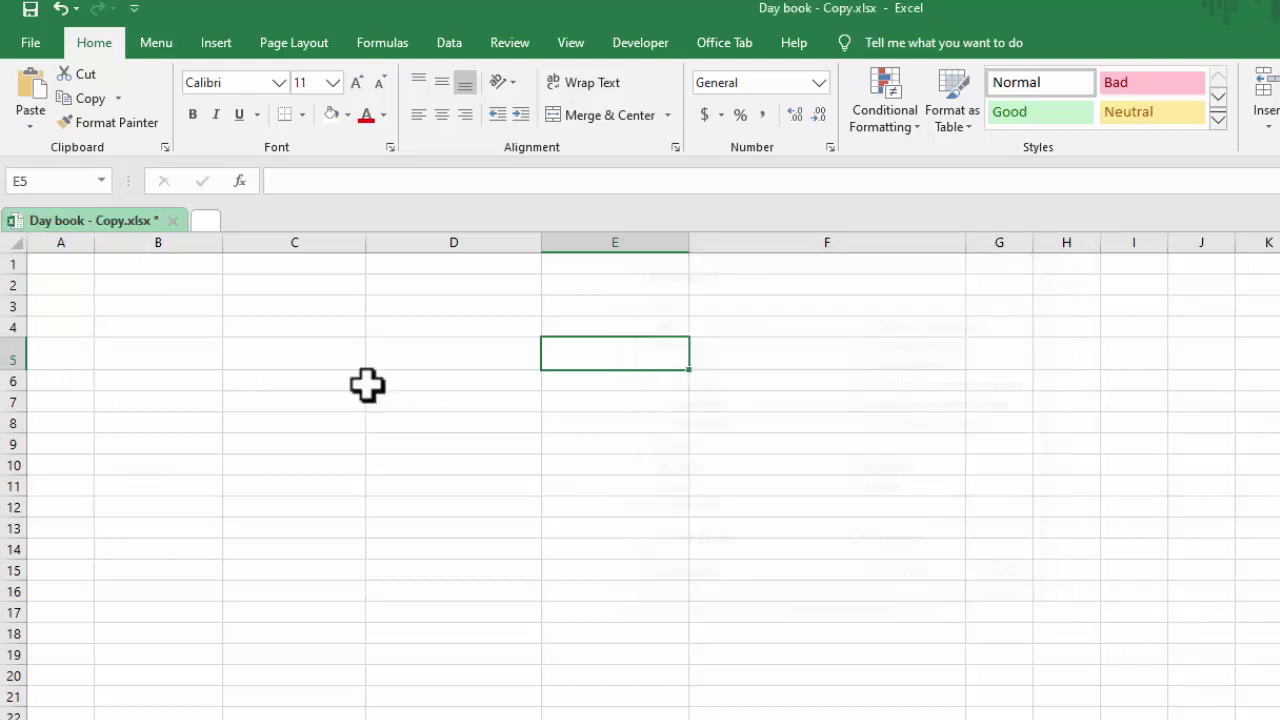
click(117, 318)
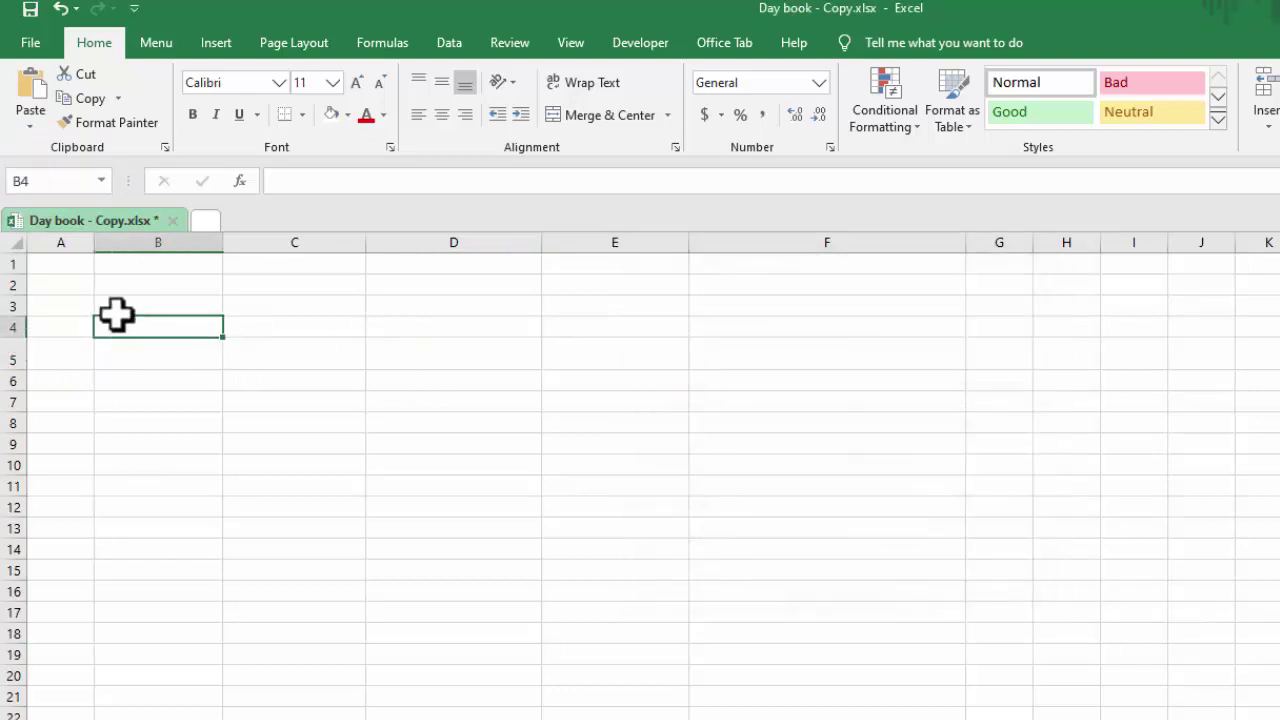
click(32, 126)
click(92, 349)
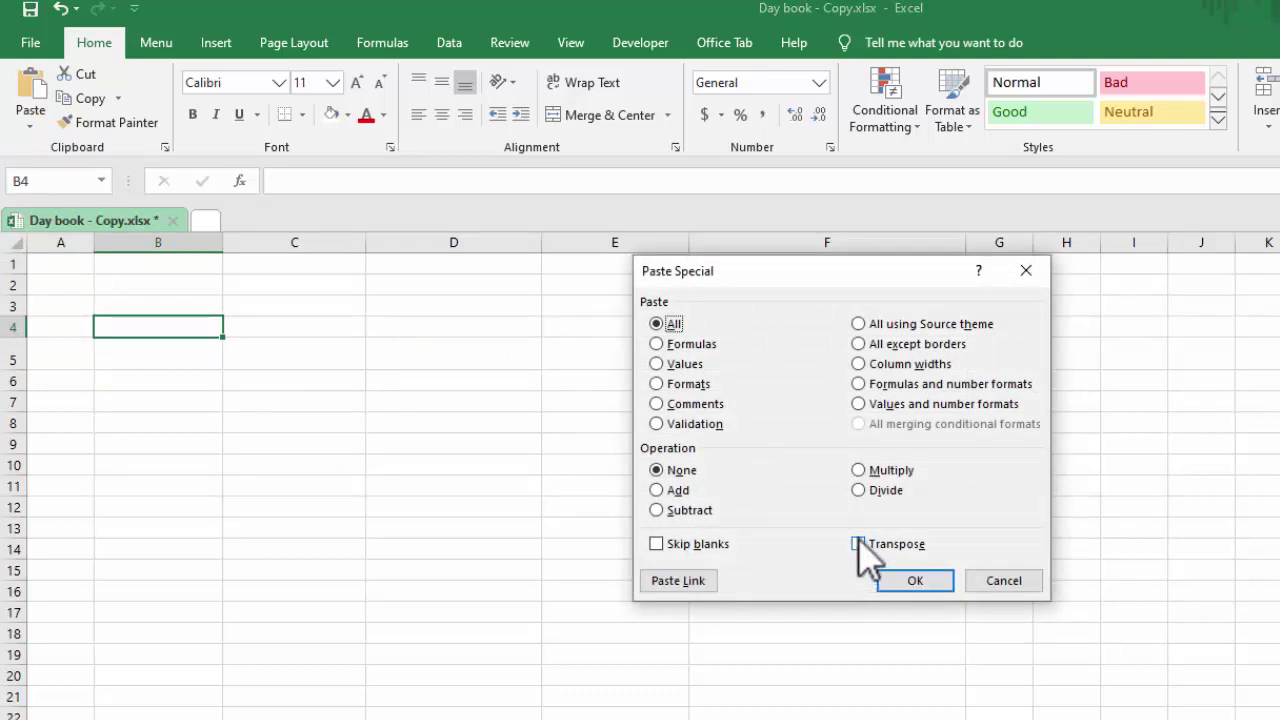
click(858, 544)
click(933, 584)
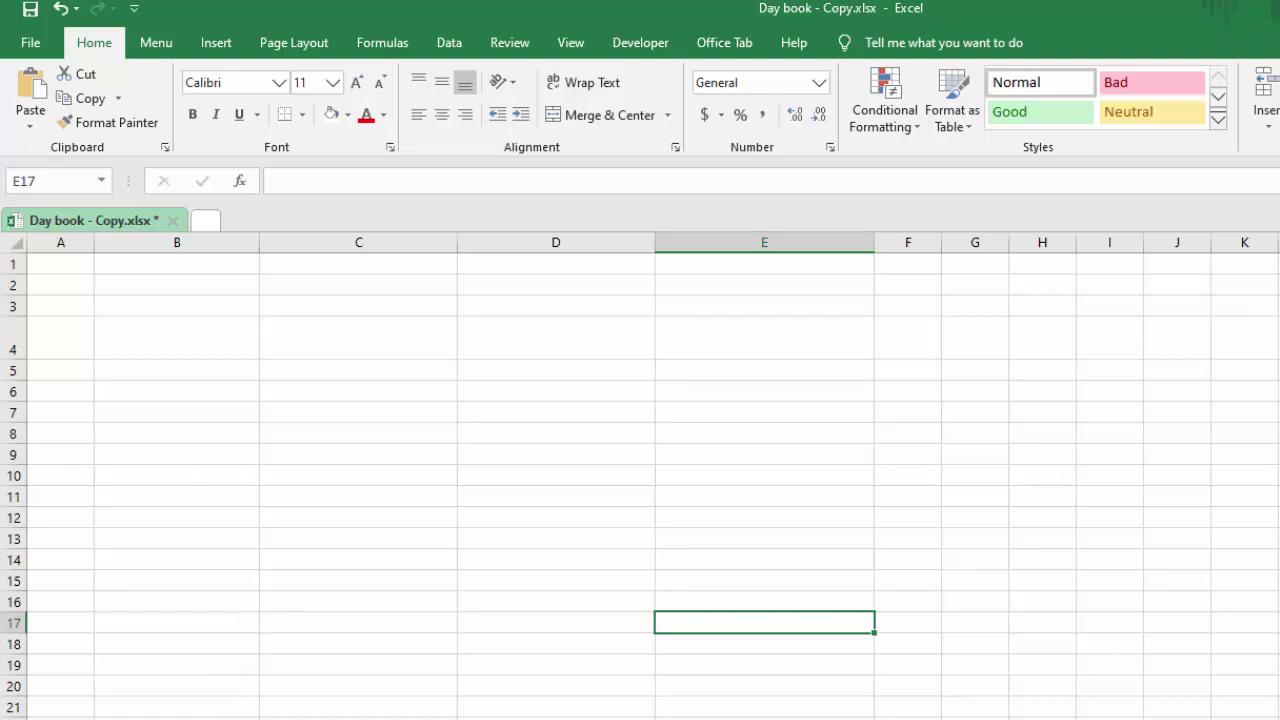
Step: Title the Receipt sheet RECEIPT in cell D2
key(Escape)
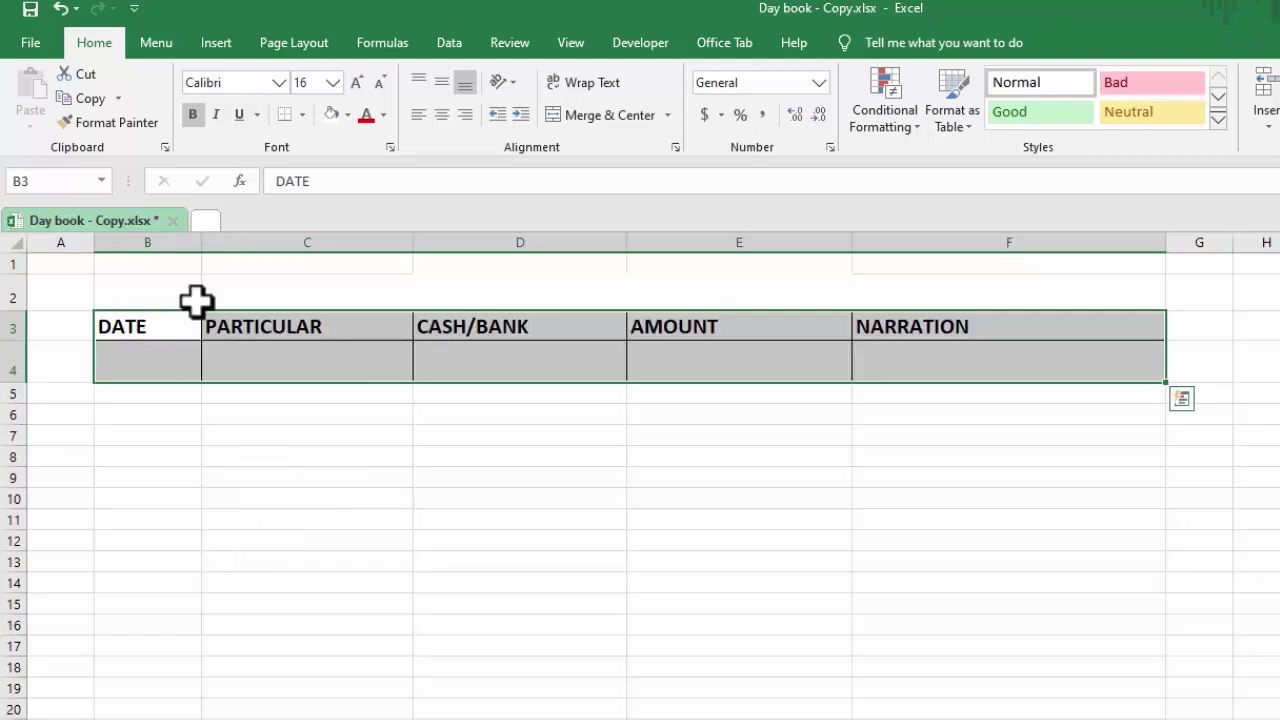
click(520, 283)
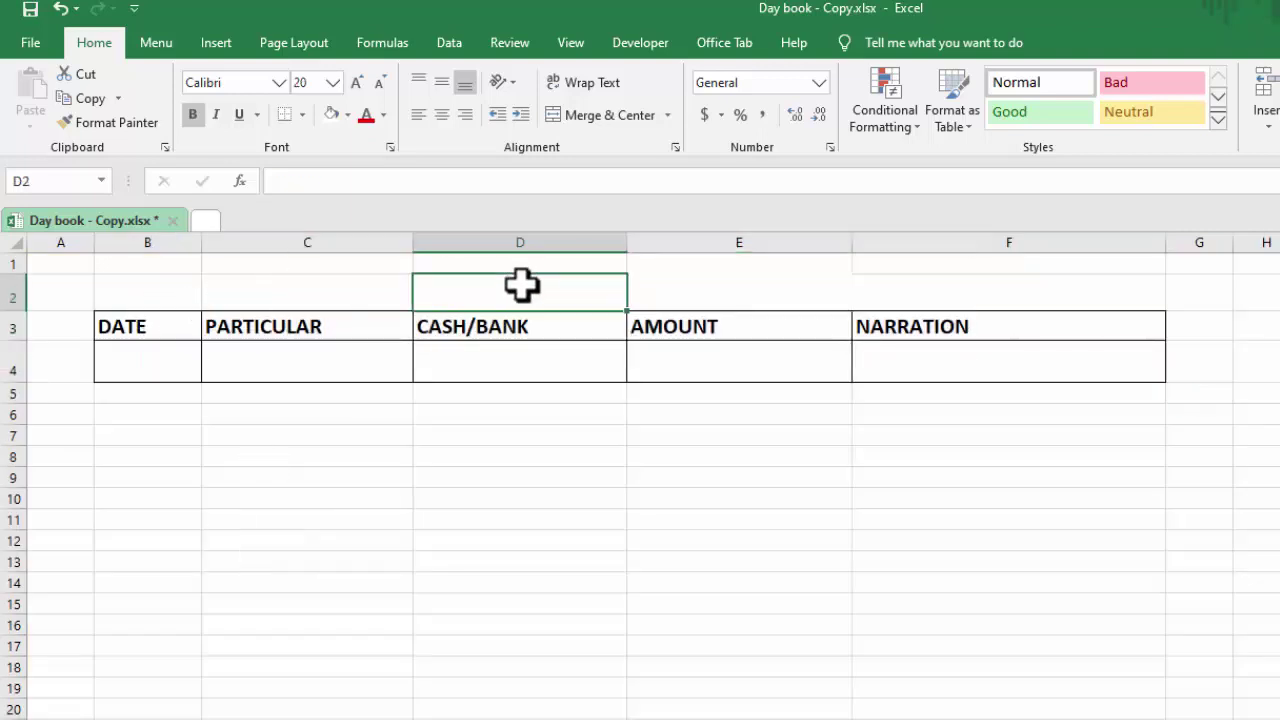
text(RECEIPT)
key(ctrl+Return)
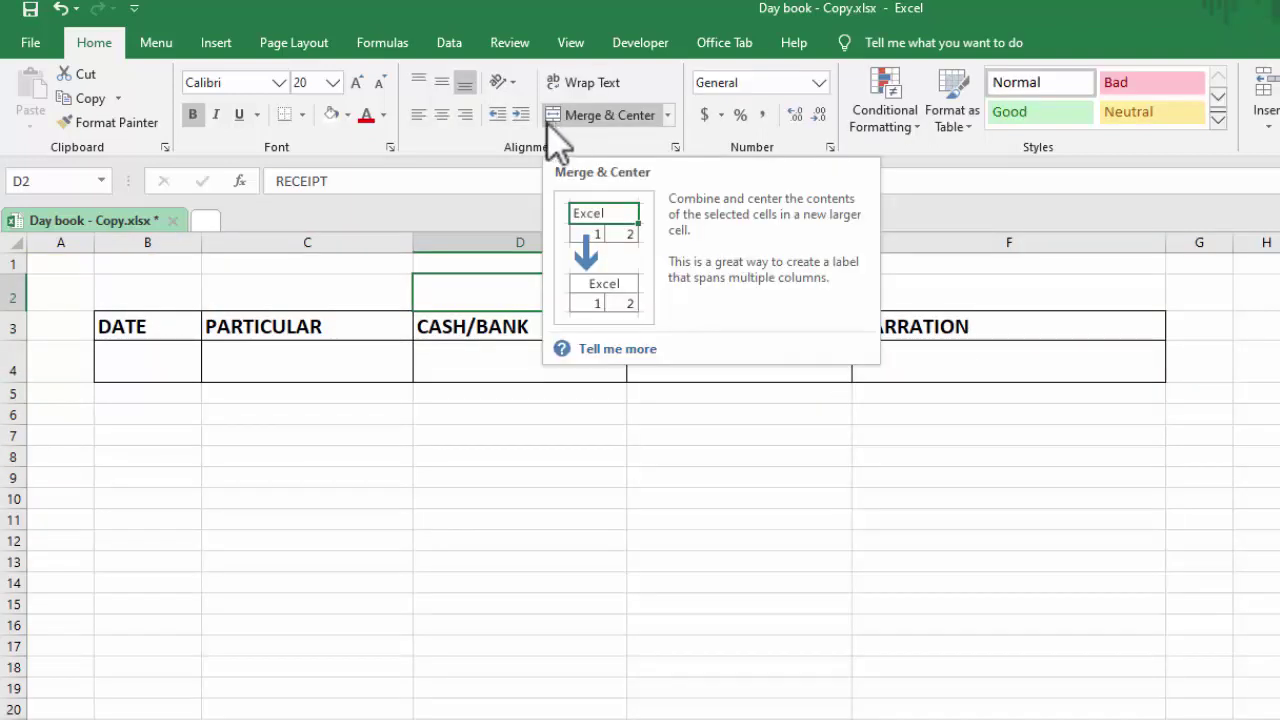
Step: Centre the RECEIPT title across D2:E2 with Center Across Selection alignment
click(383, 115)
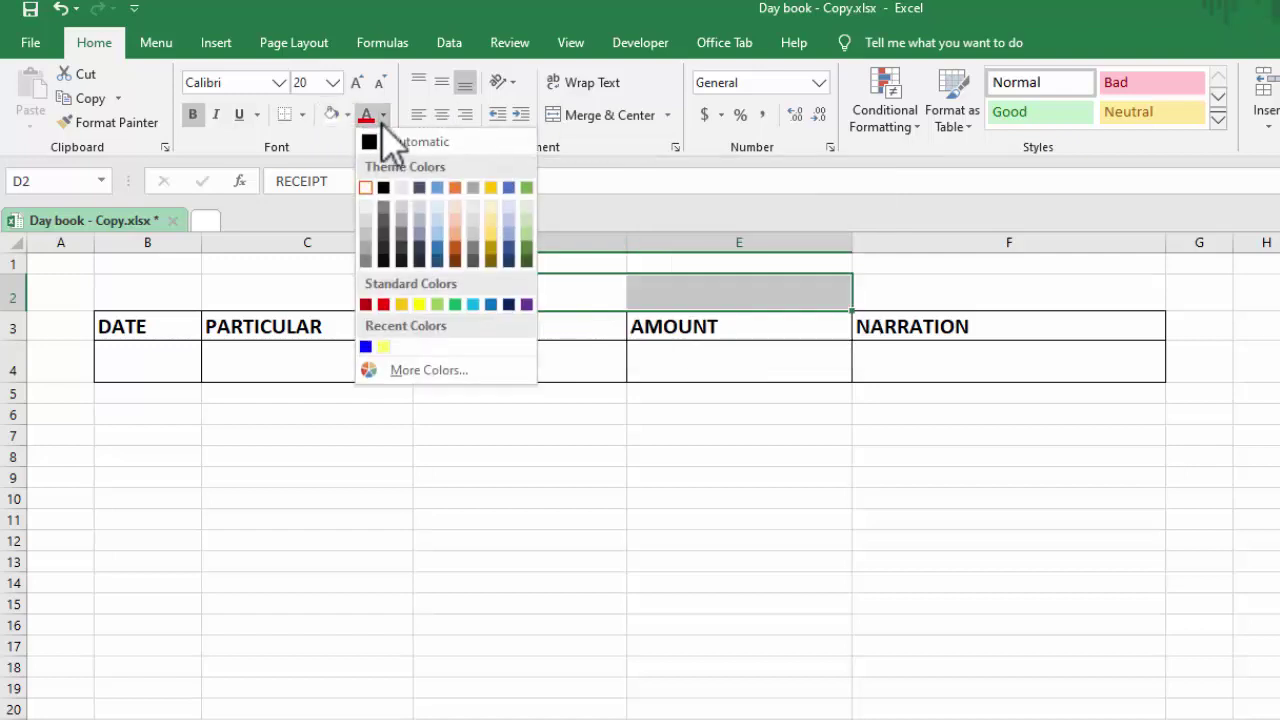
click(472, 436)
click(472, 289)
drag(563, 282, 640, 281)
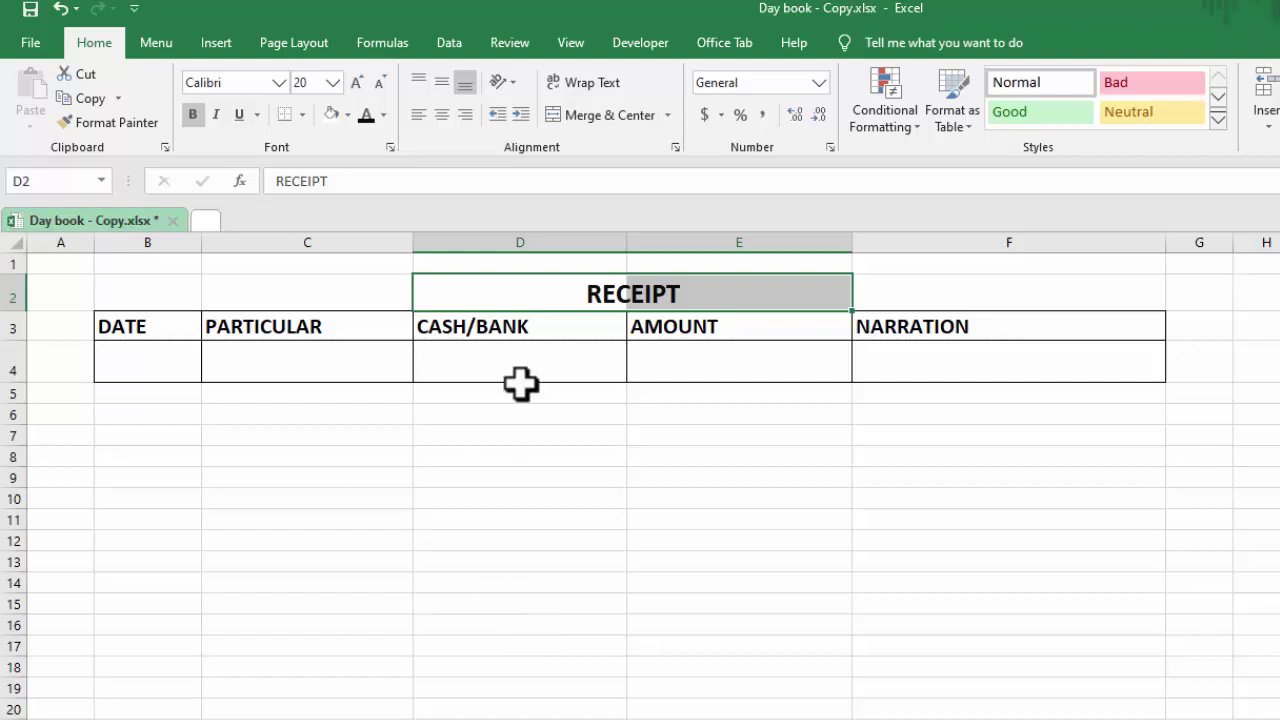
key(ctrl+1)
click(668, 227)
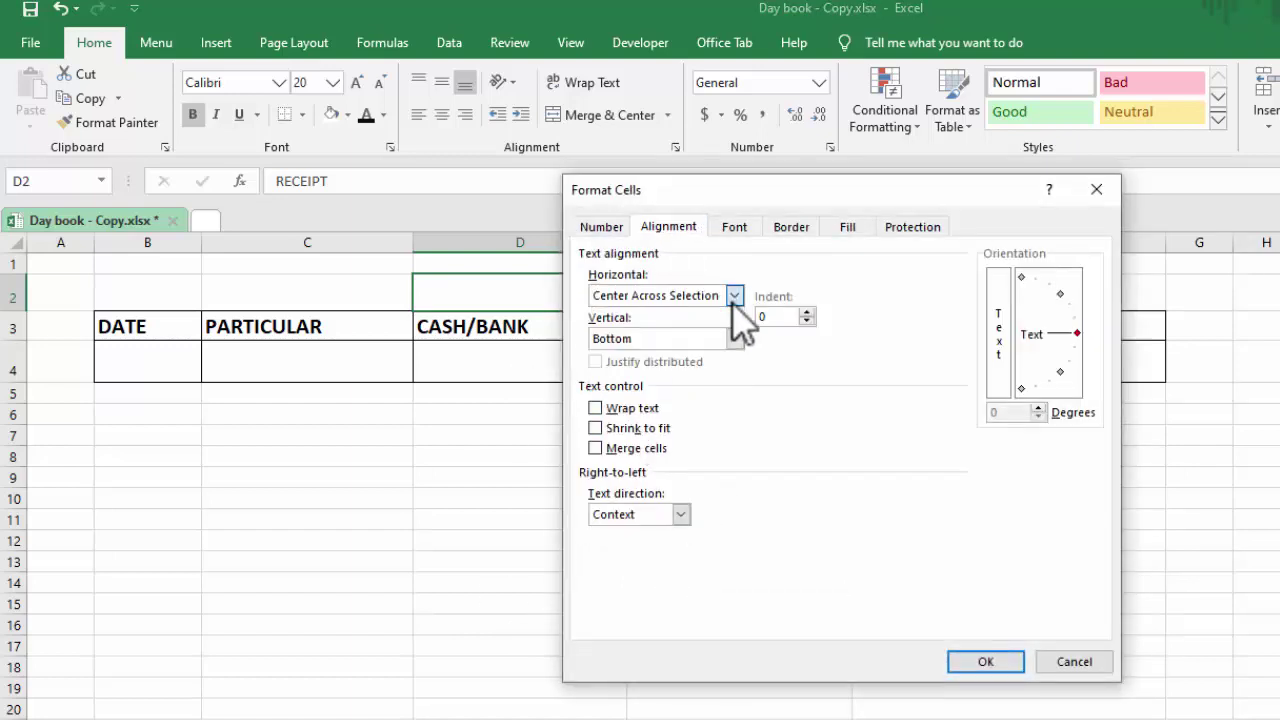
click(975, 662)
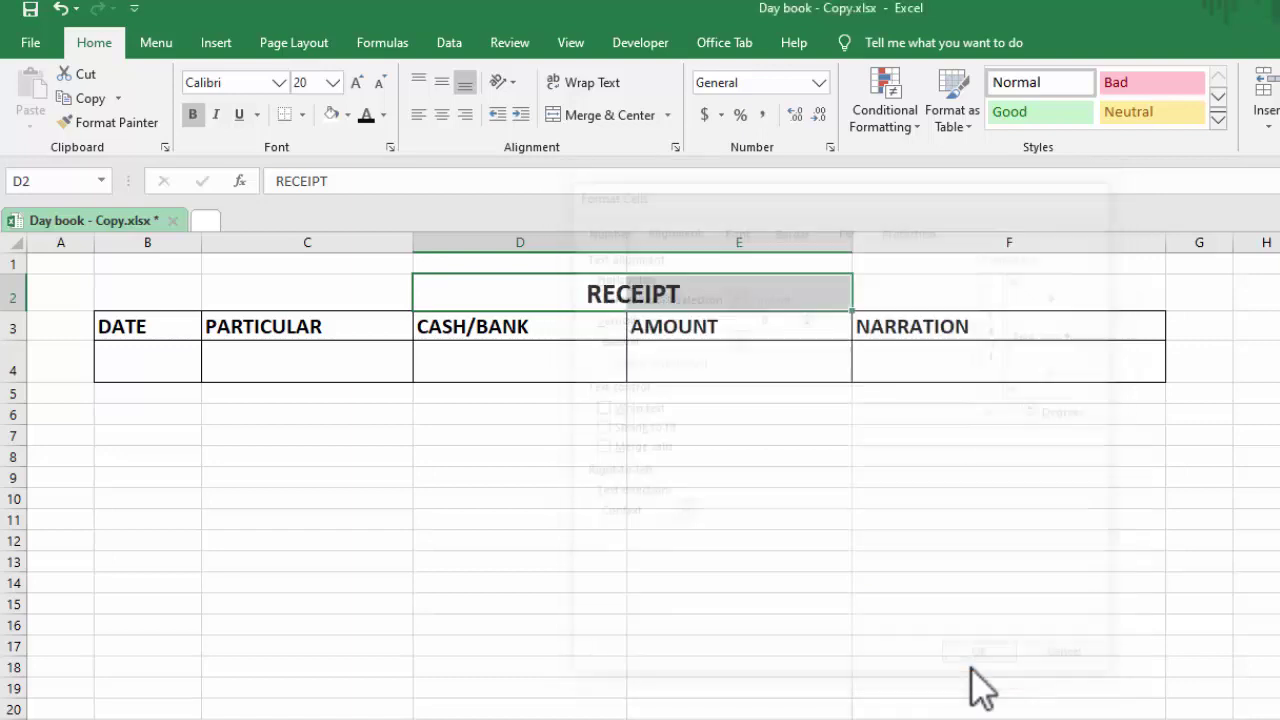
click(797, 537)
Step: Format the Receipt headers and rows below as a banded table with headers, filling the header row blue
click(180, 331)
drag(180, 331, 937, 690)
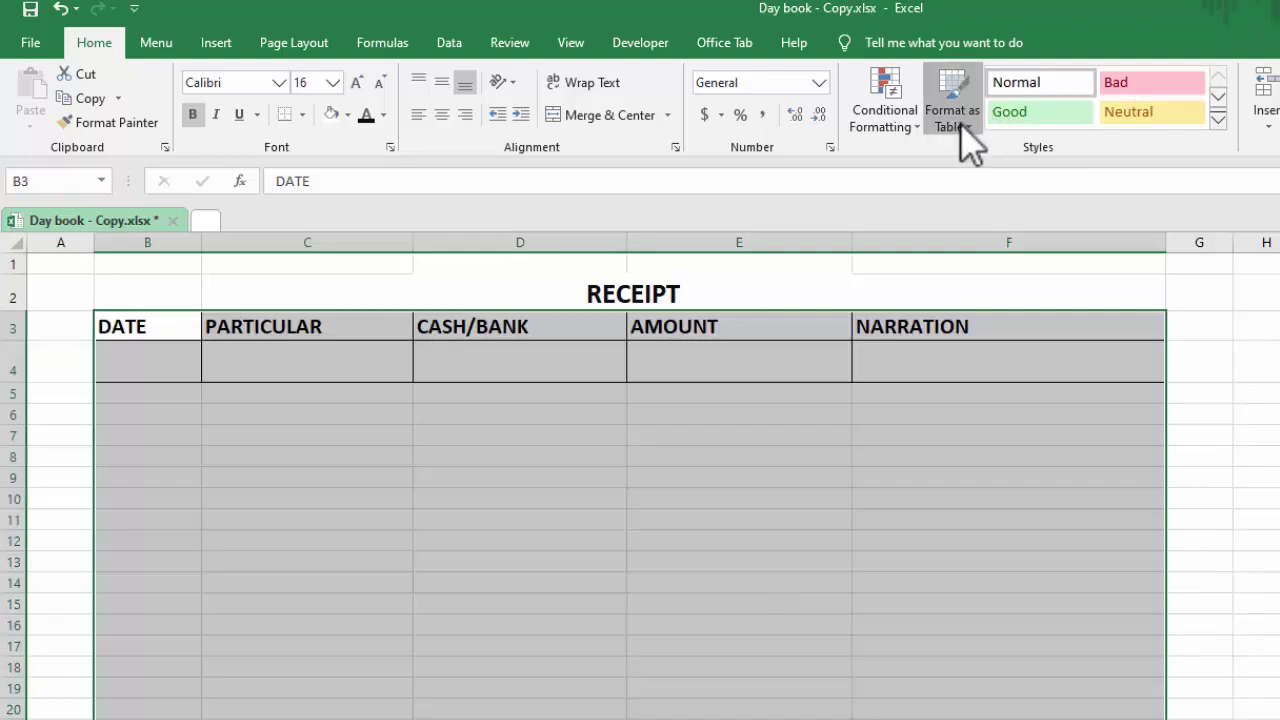
click(955, 110)
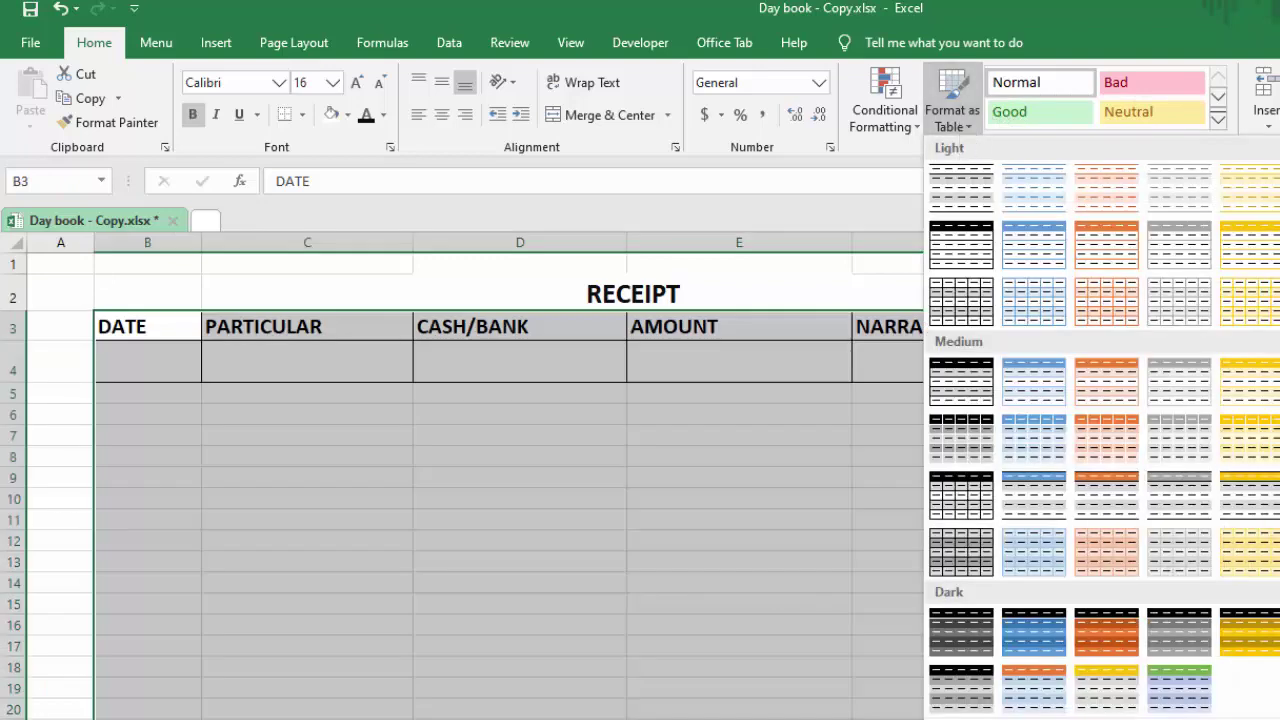
click(962, 380)
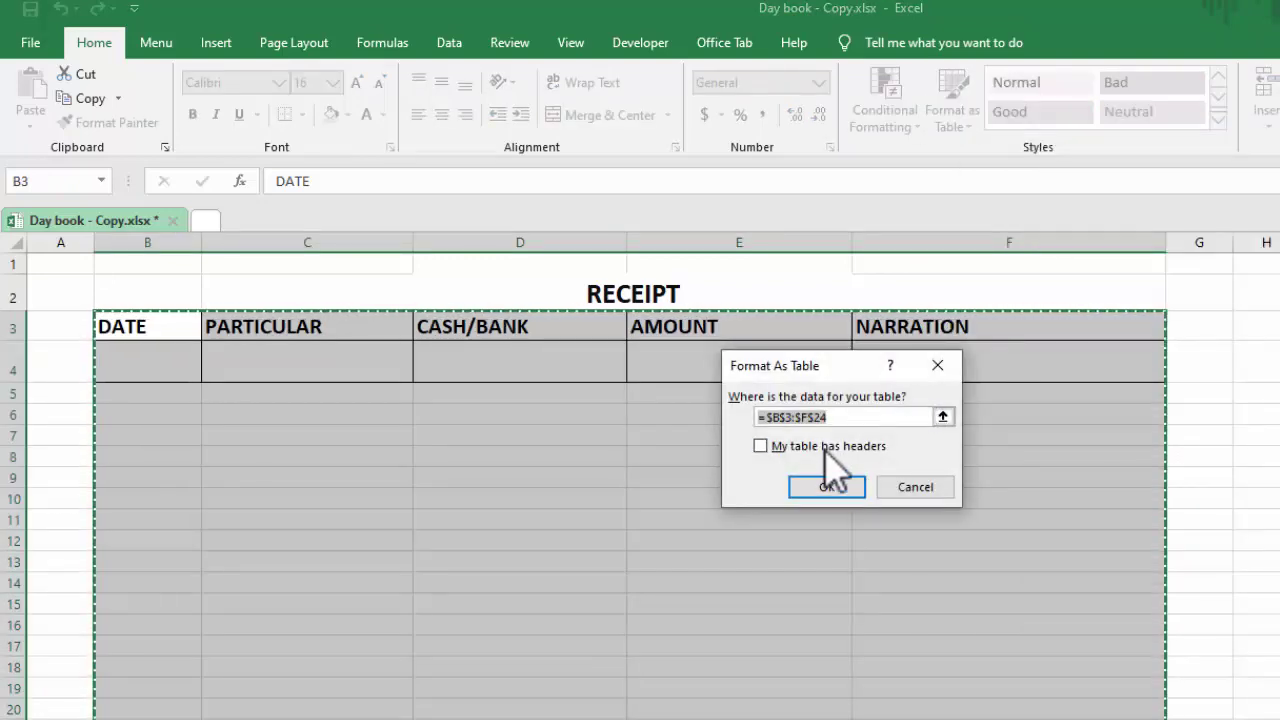
click(812, 448)
click(822, 487)
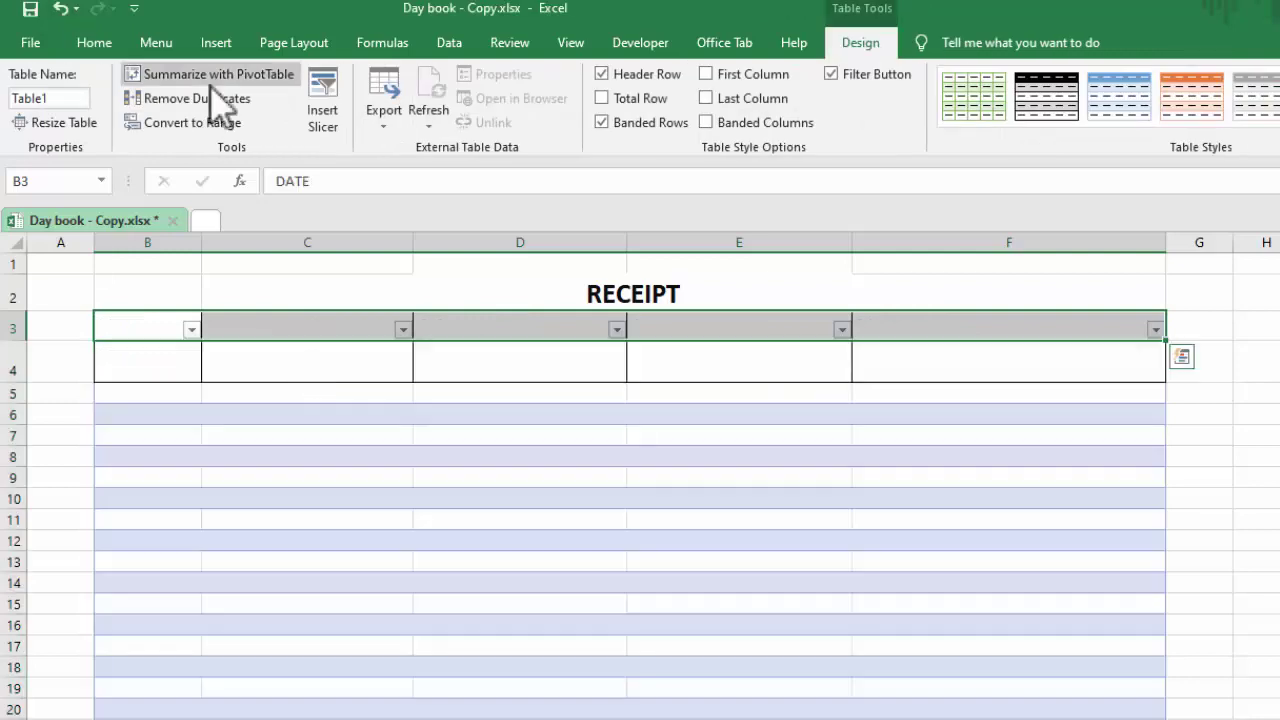
click(98, 48)
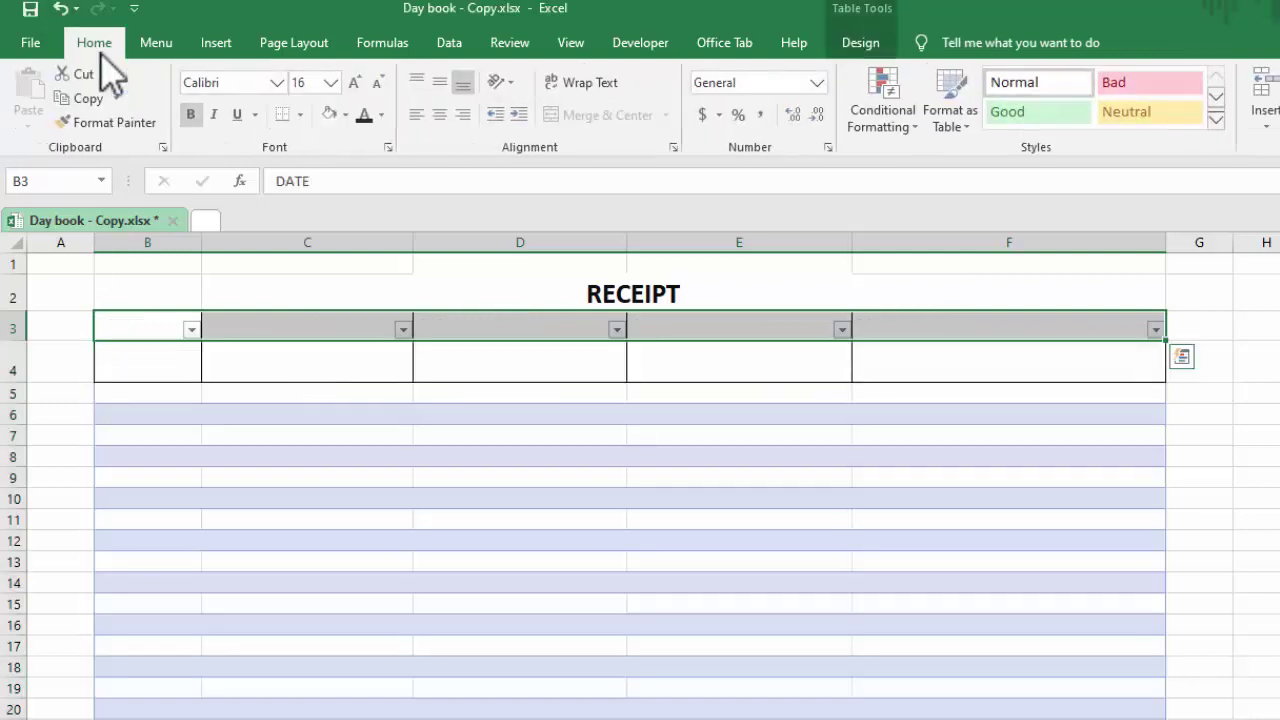
click(347, 115)
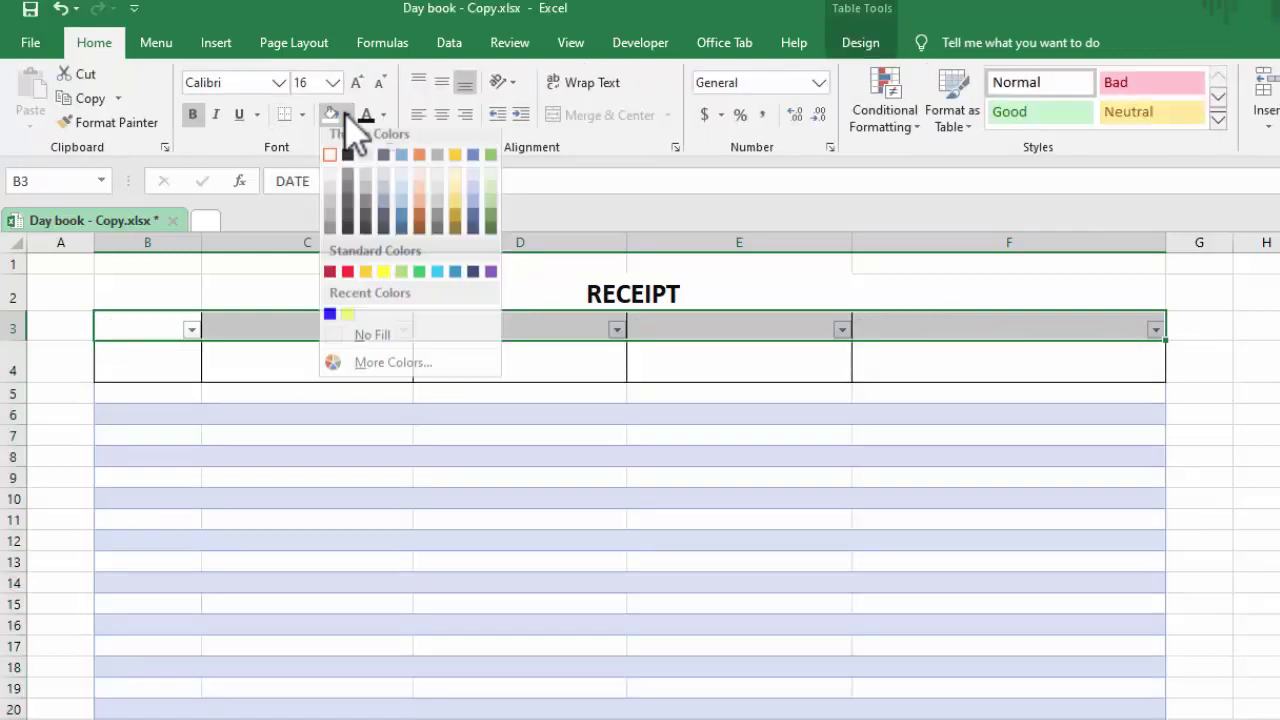
click(330, 314)
Step: Fill the RECEIPT title cells D2:E2 blue and save the workbook
drag(508, 280, 663, 296)
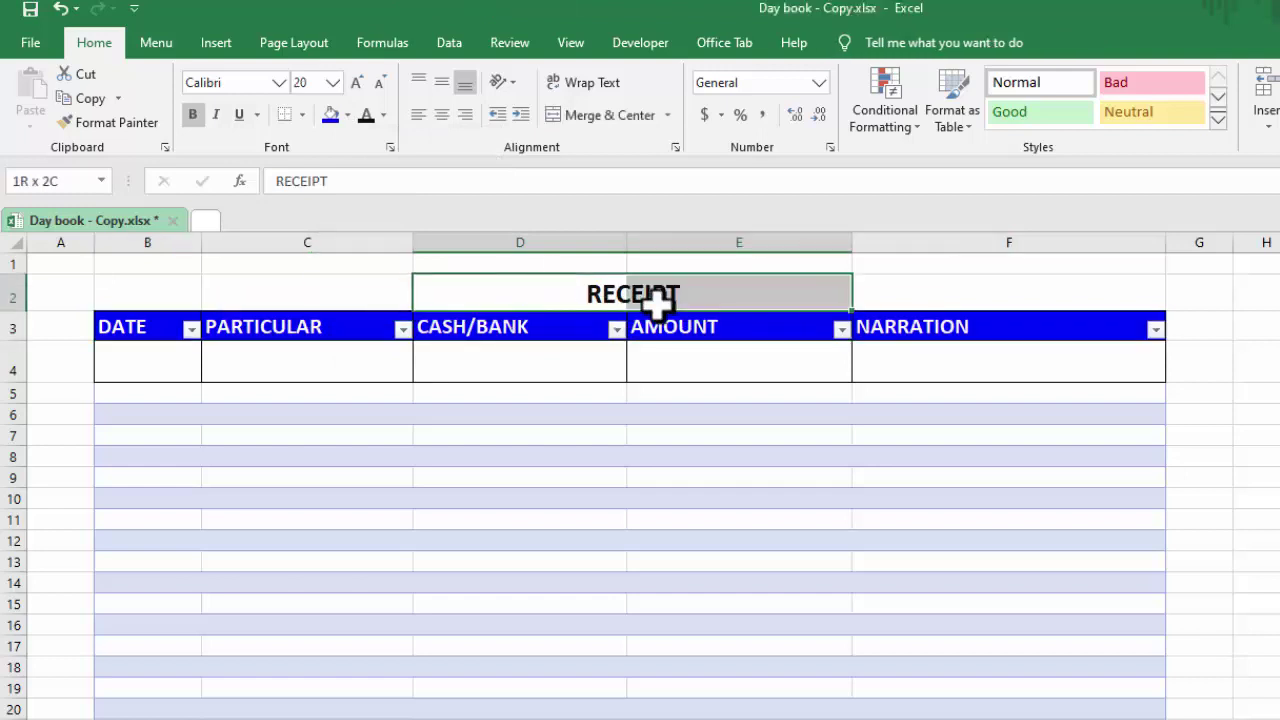
click(326, 125)
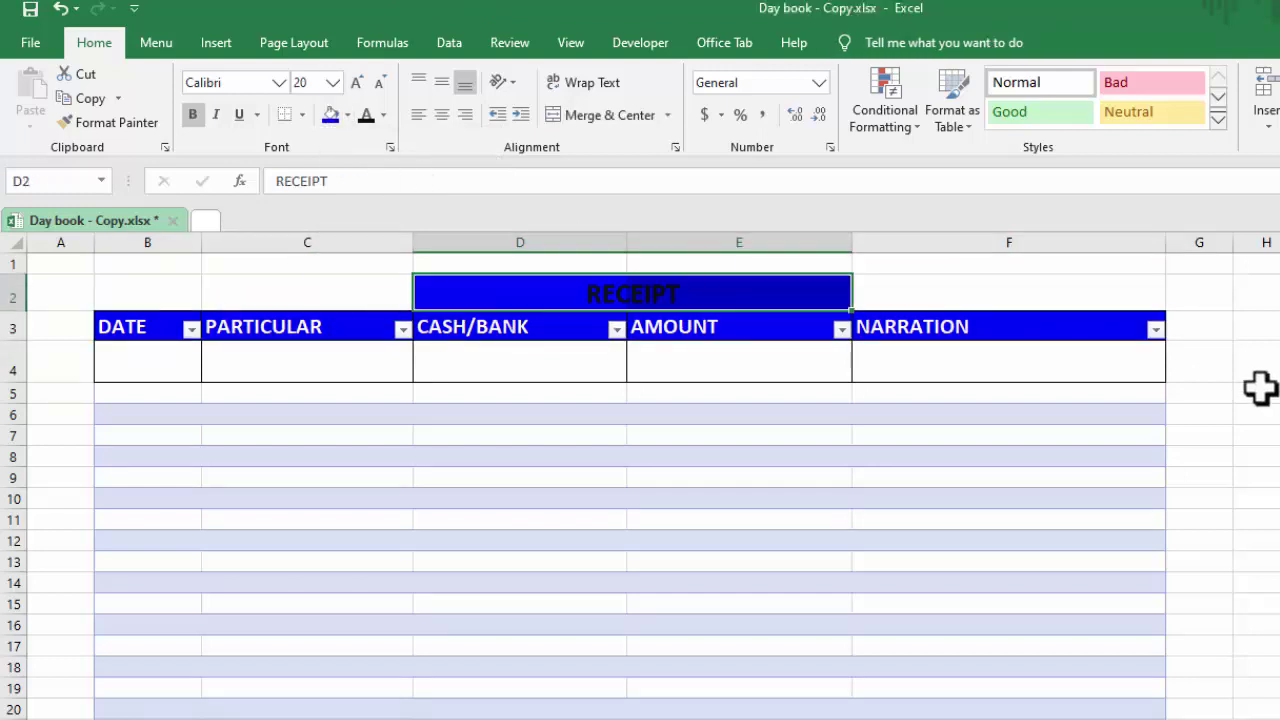
click(1260, 390)
key(ctrl+s)
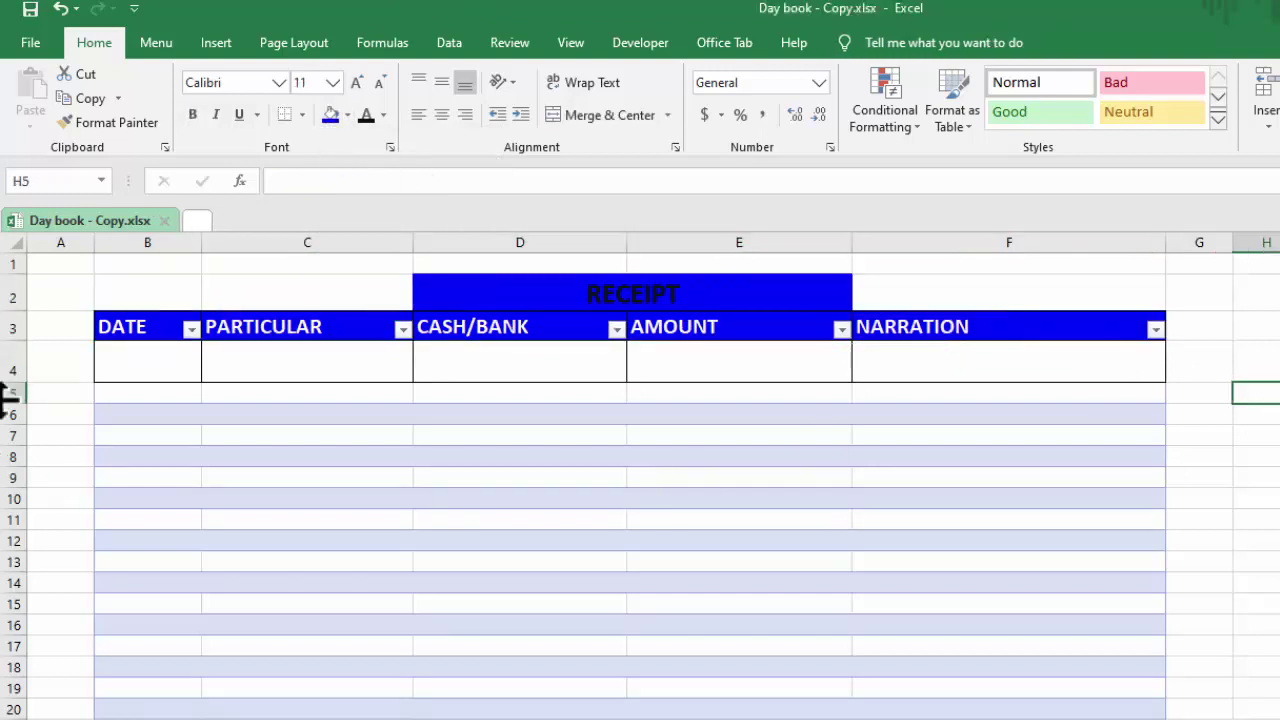
Step: Delete the empty row 4 beneath the Receipt table headers
click(5, 369)
right_click(5, 369)
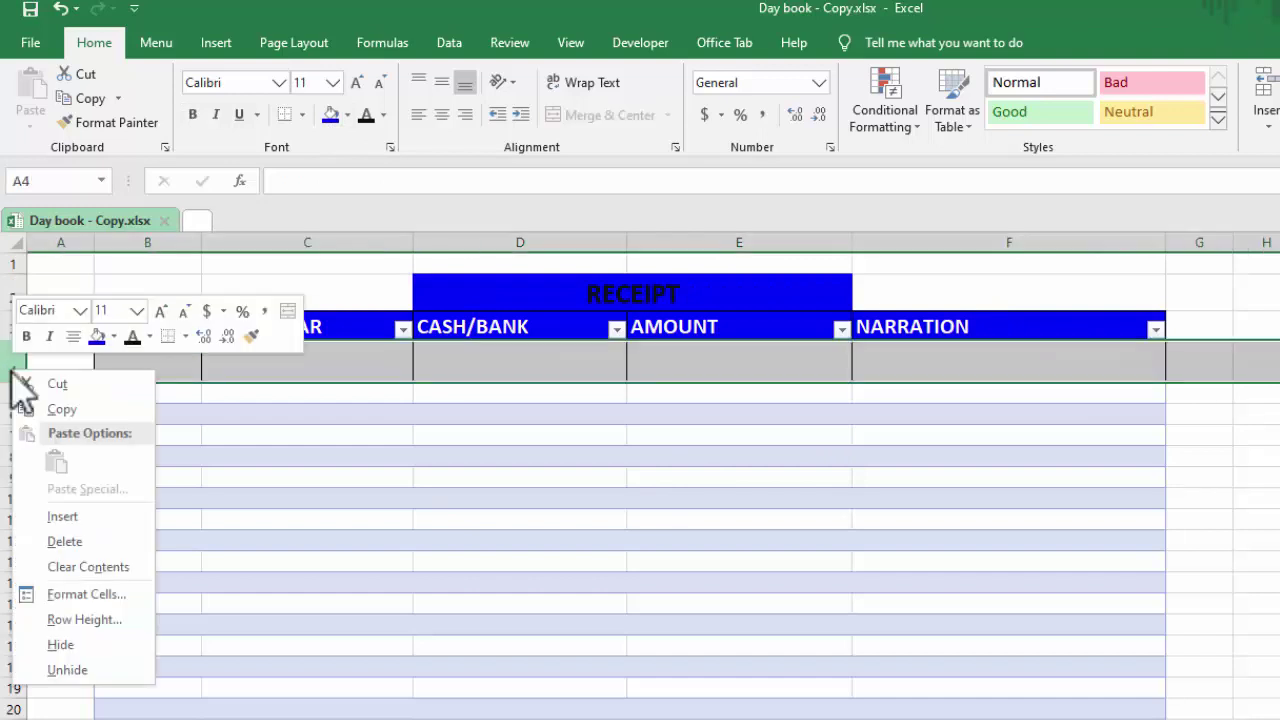
click(55, 555)
click(1255, 535)
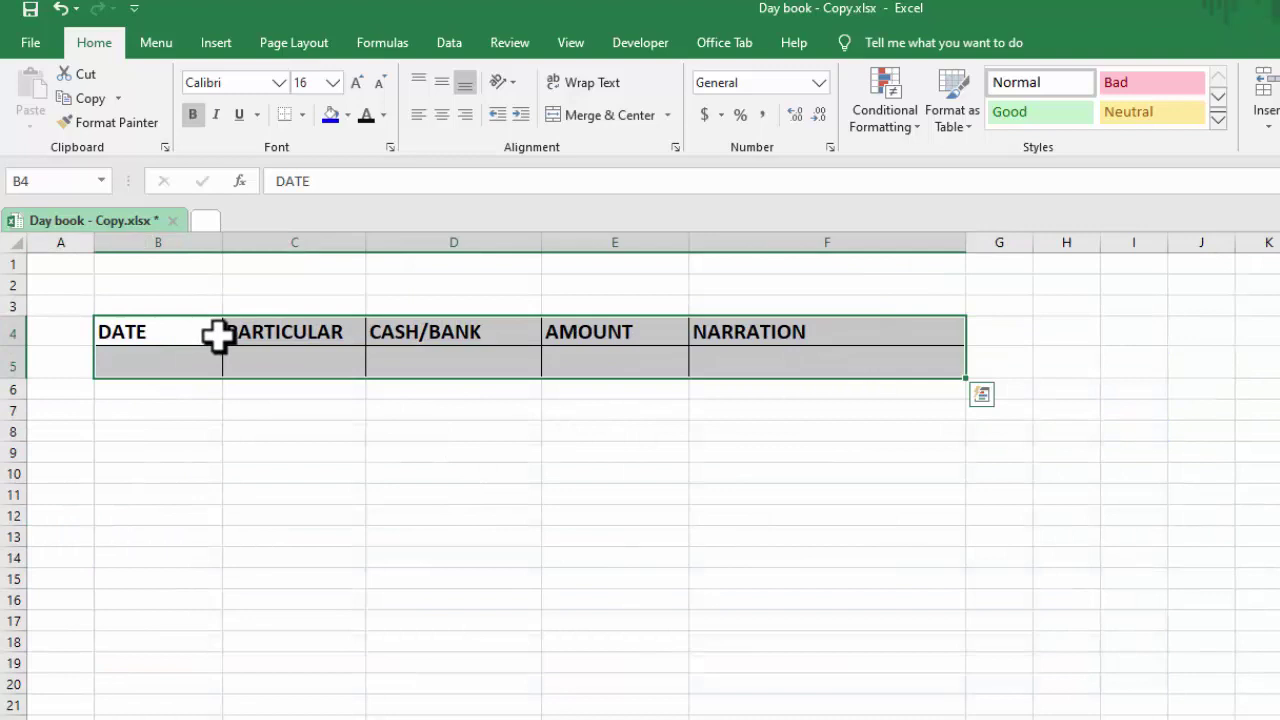
Step: Format the DATE to NARRATION range B4:F25 as a banded table with headers
mouse_move(220, 334)
mouse_down()
mouse_move(760, 688)
mouse_move(760, 719)
mouse_up()
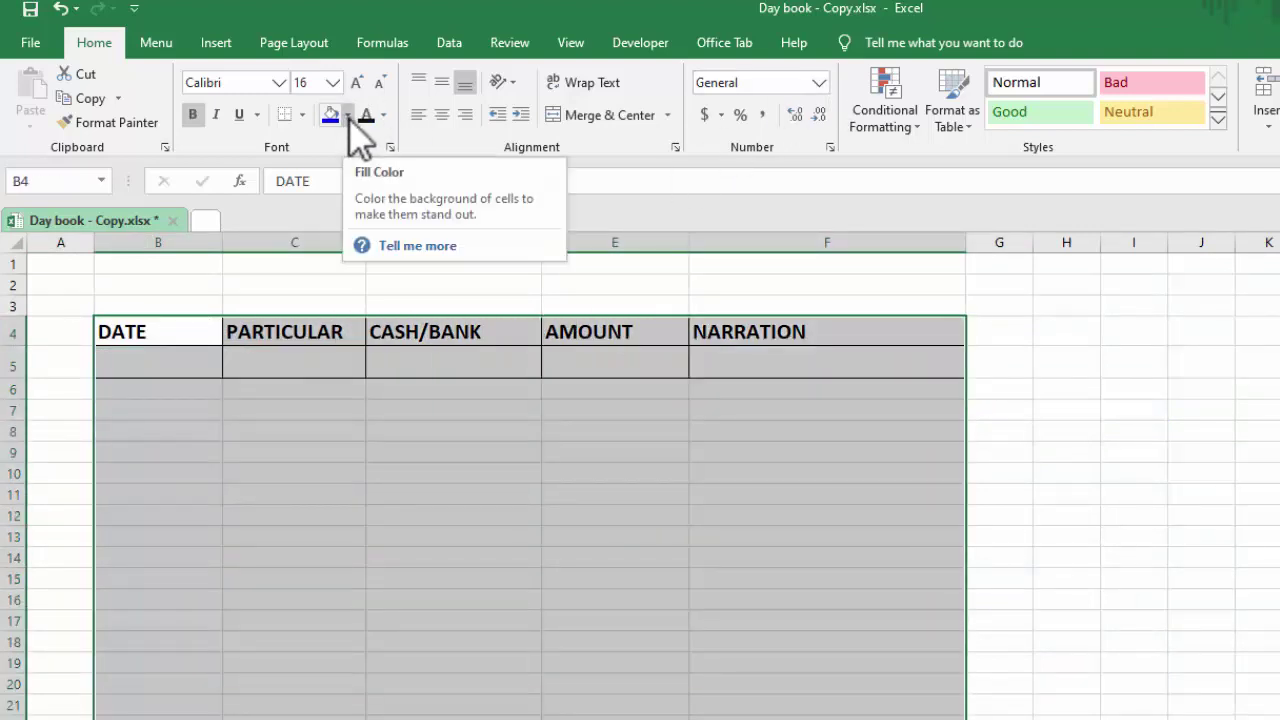
click(948, 128)
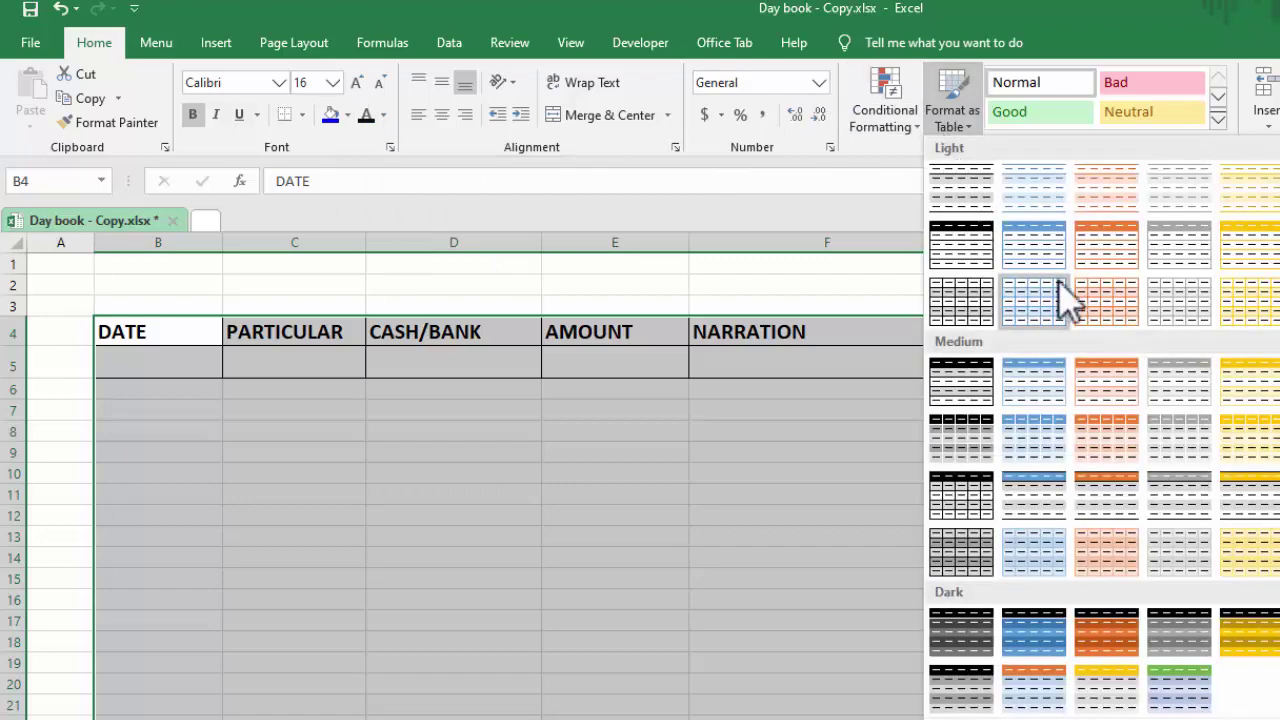
click(1250, 390)
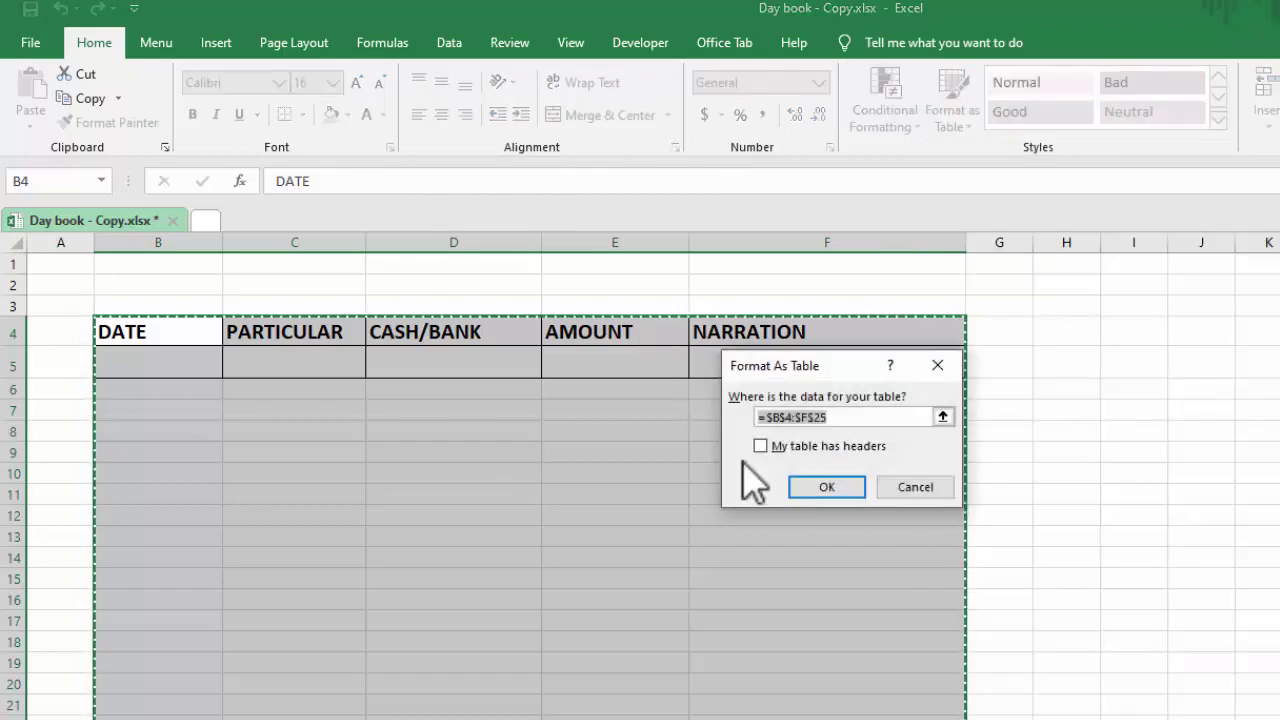
click(760, 446)
click(827, 487)
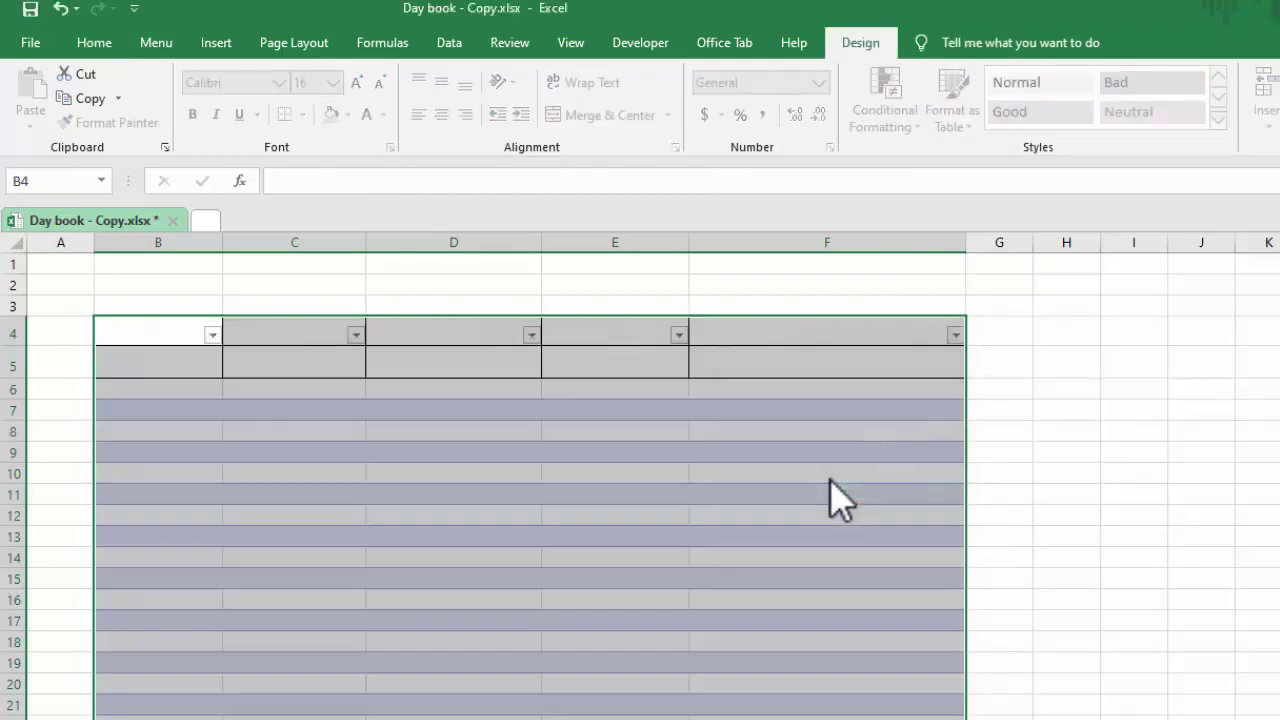
Step: Fill the table's header row dark blue
drag(177, 334, 746, 334)
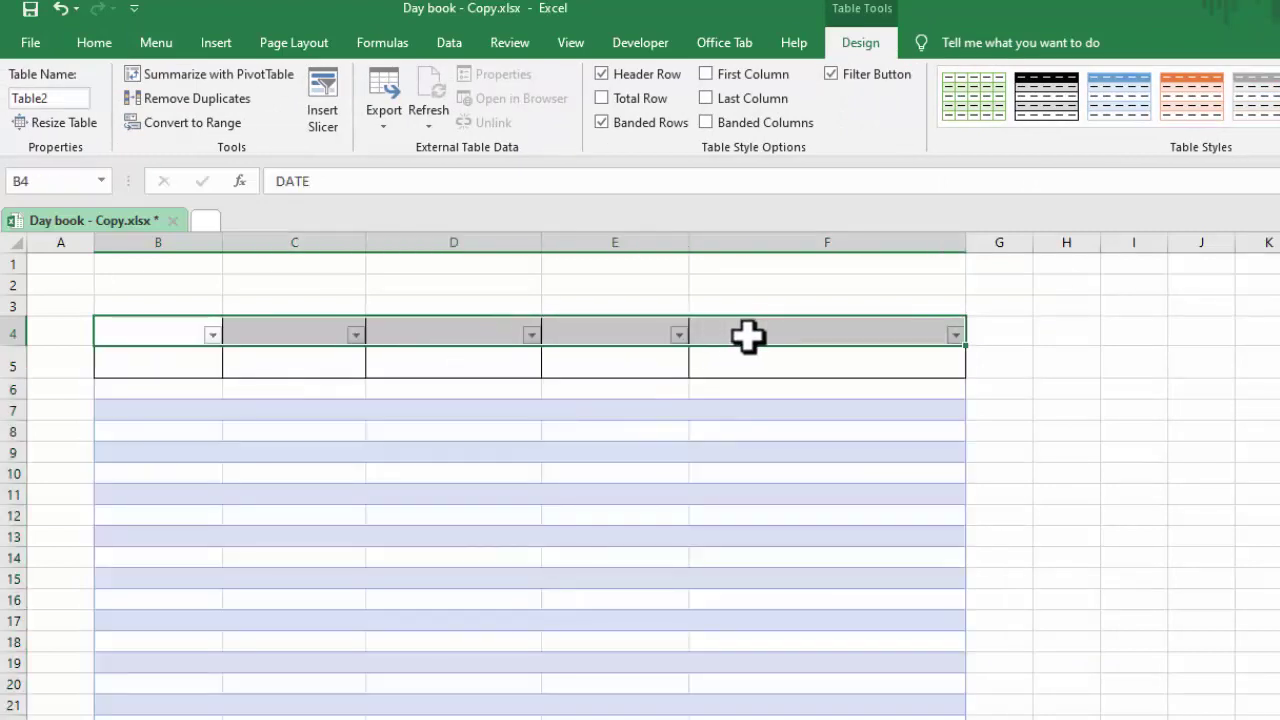
click(100, 43)
click(328, 114)
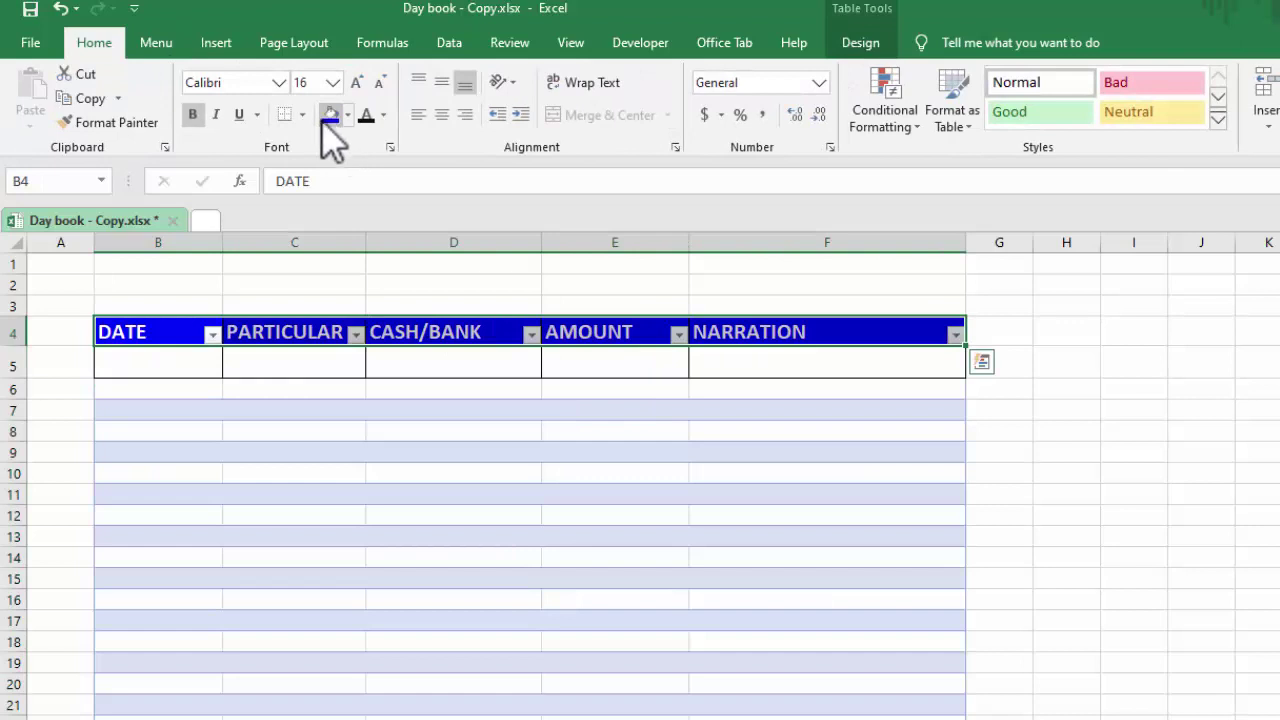
Step: Delete the empty row 5 and enter the title PAYMENTS in D3
right_click(5, 366)
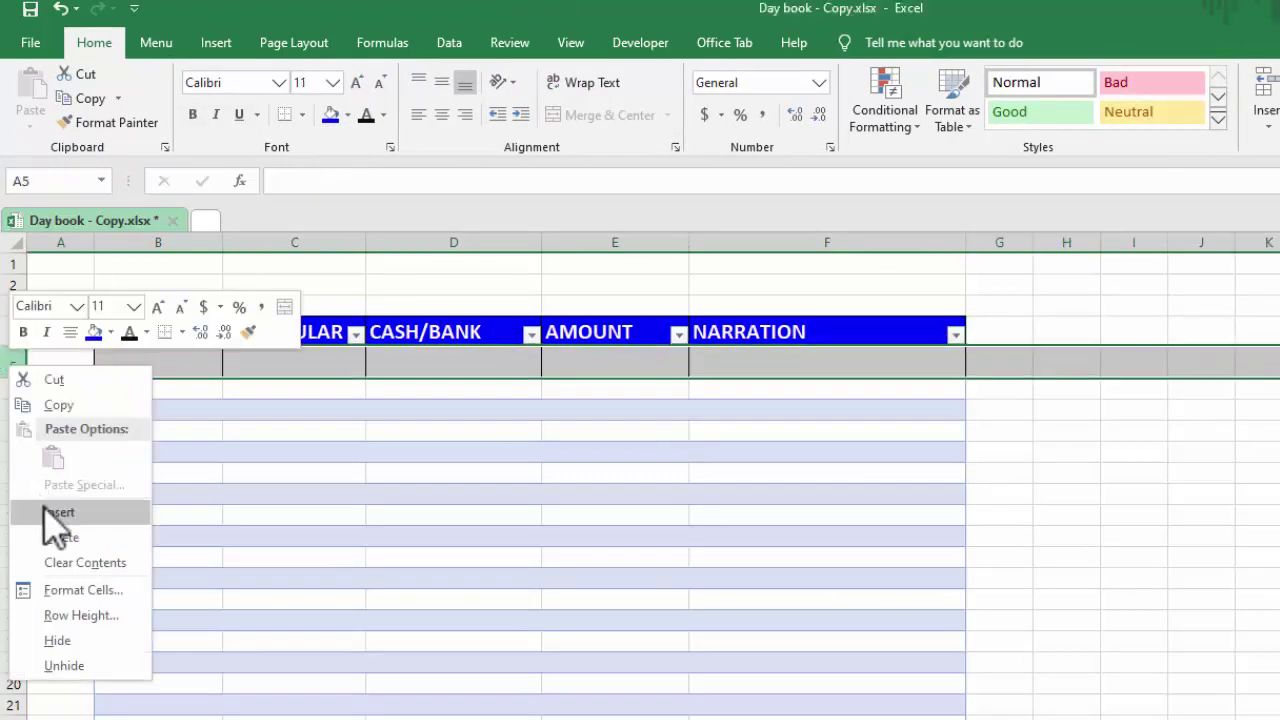
click(58, 534)
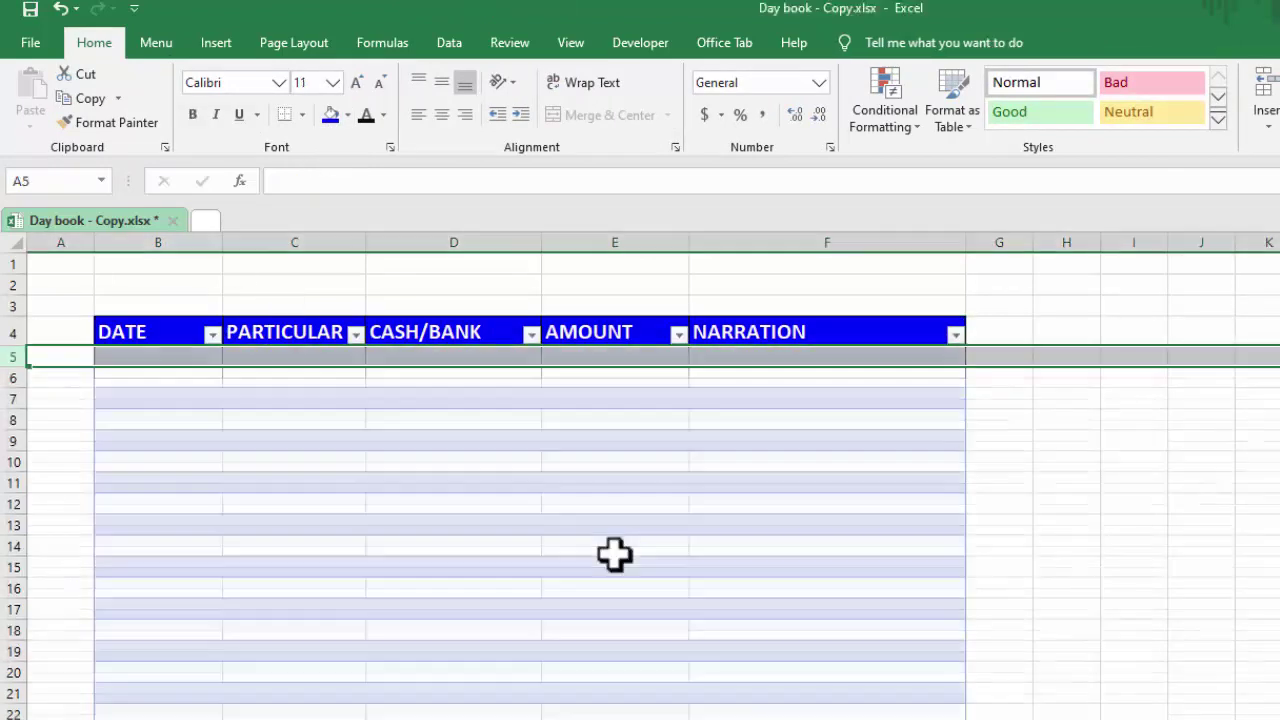
click(396, 306)
text(PAYMENTS)
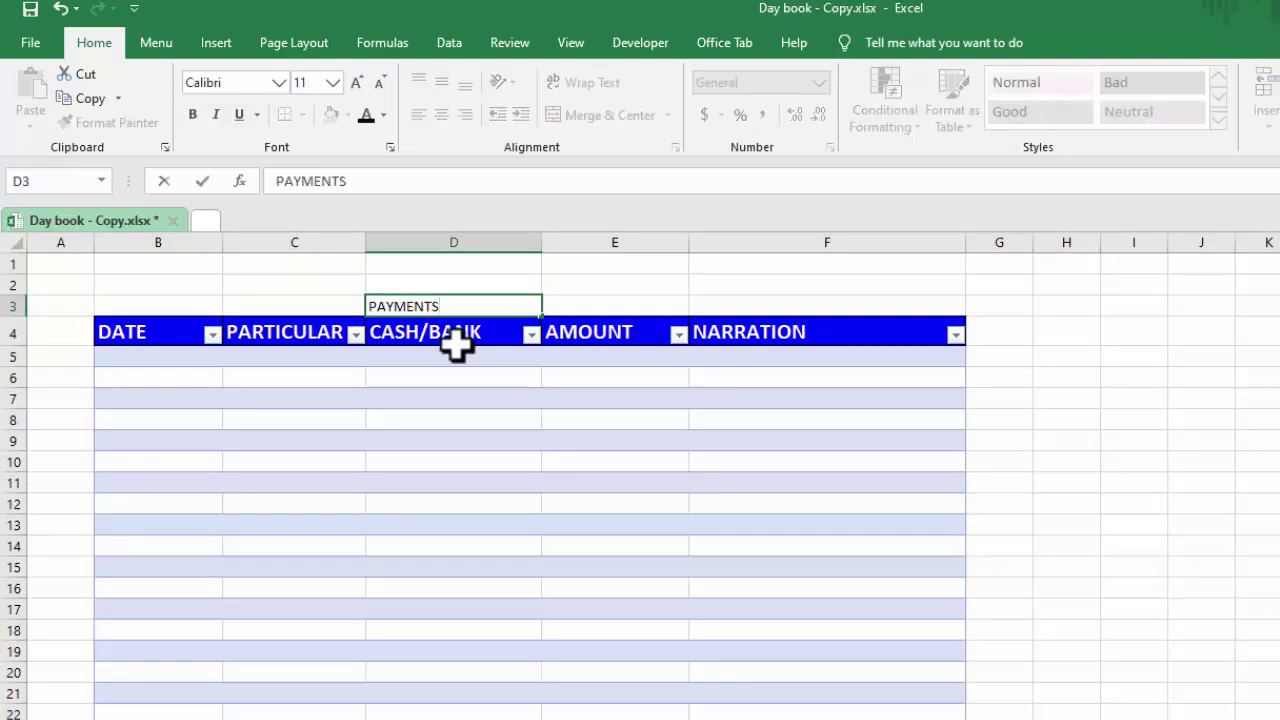
click(766, 485)
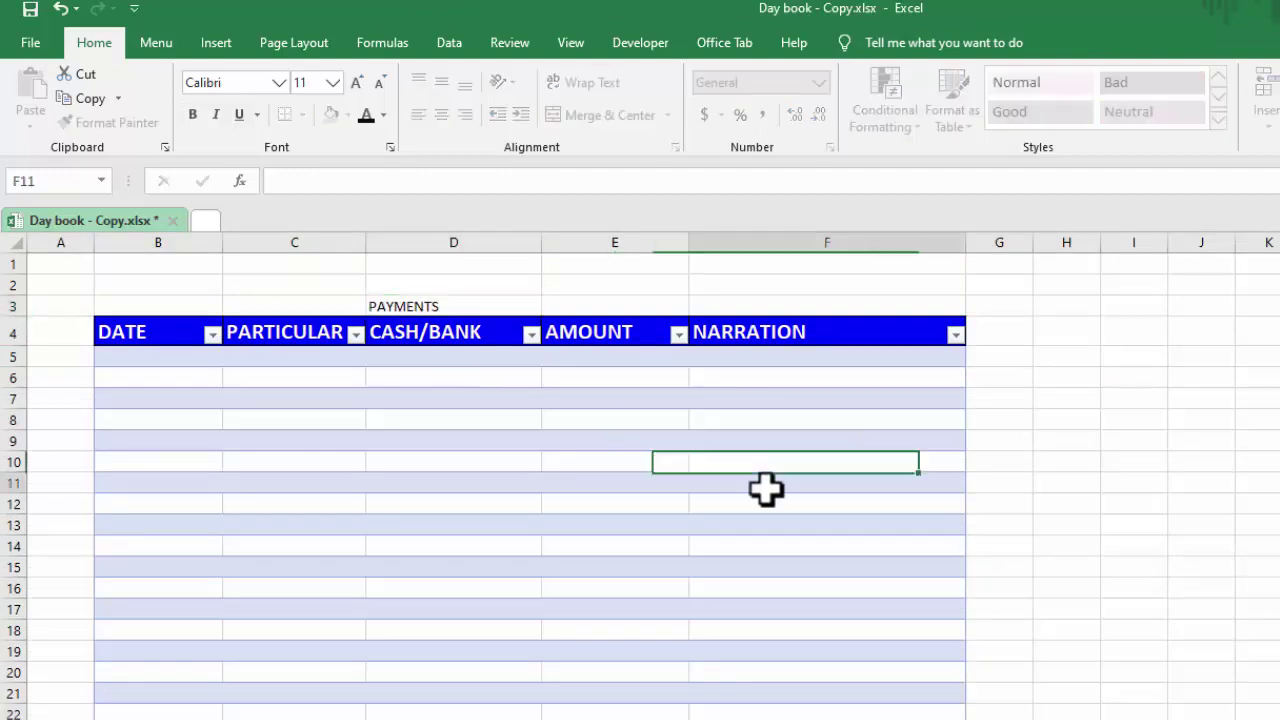
Step: Centre the PAYMENTS title across D3:E3 with Center Across Selection
click(470, 305)
drag(547, 305, 586, 306)
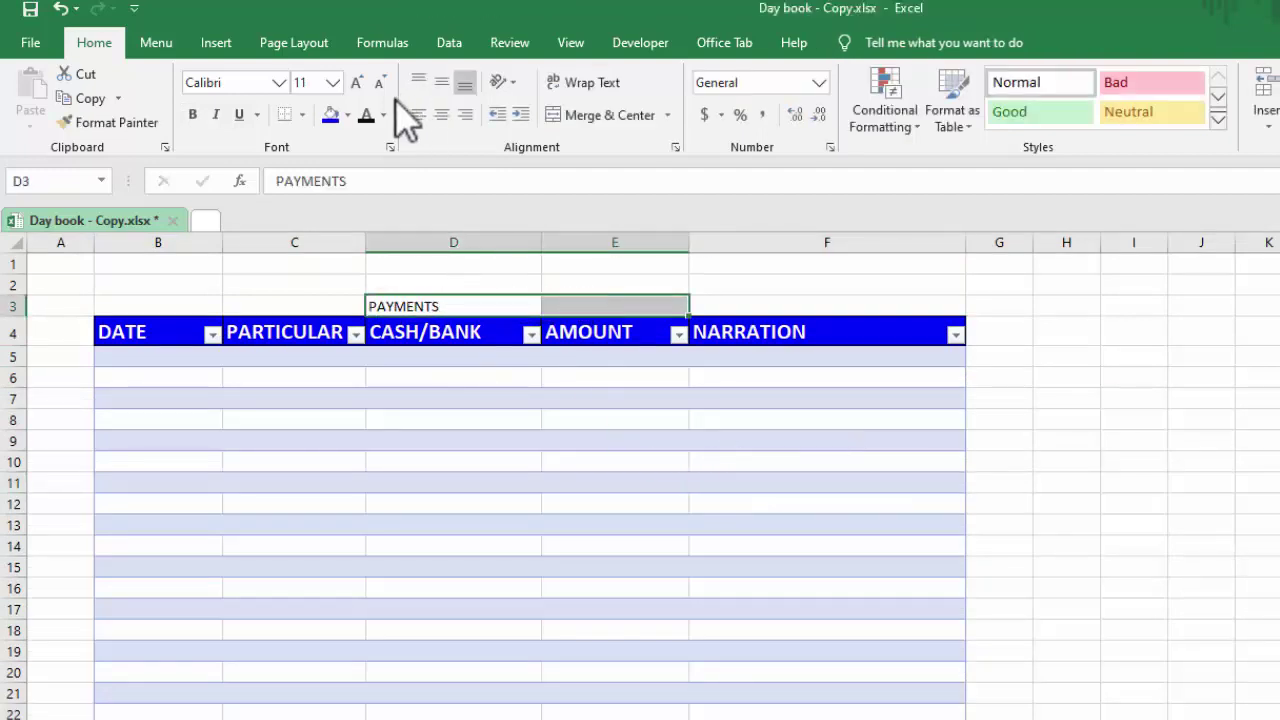
key(ctrl+1)
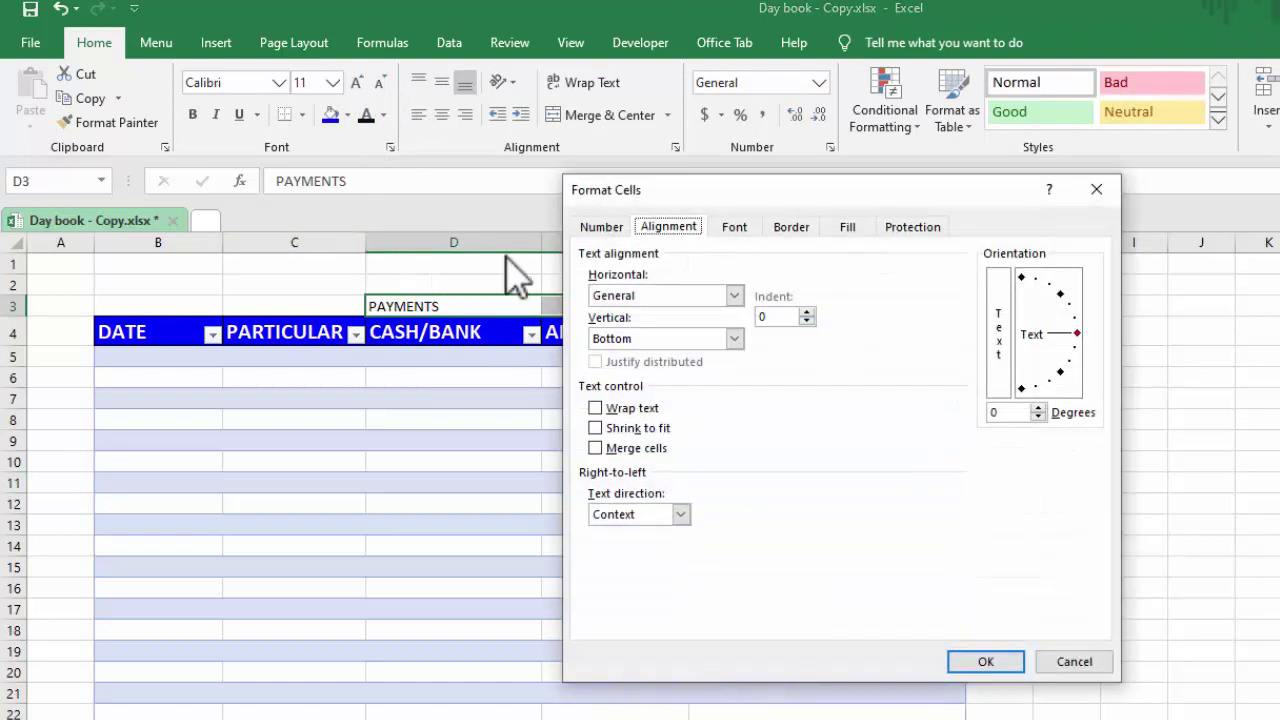
click(730, 296)
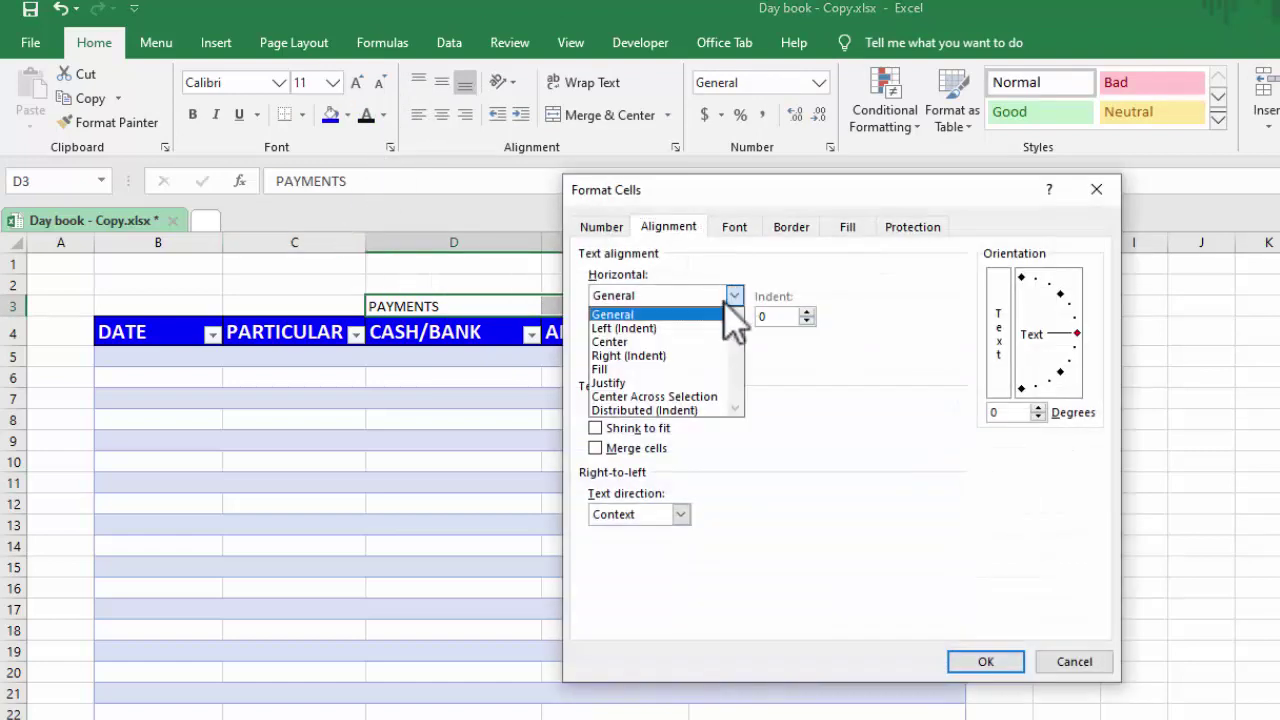
click(690, 396)
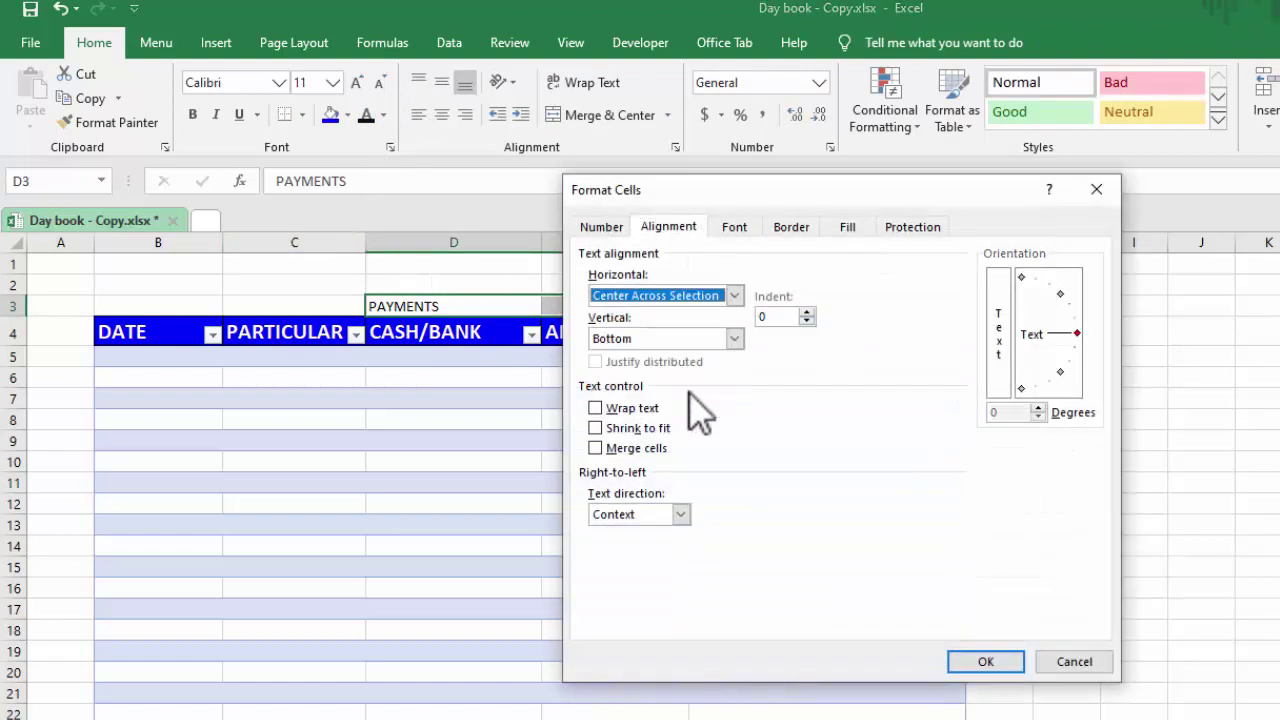
click(988, 662)
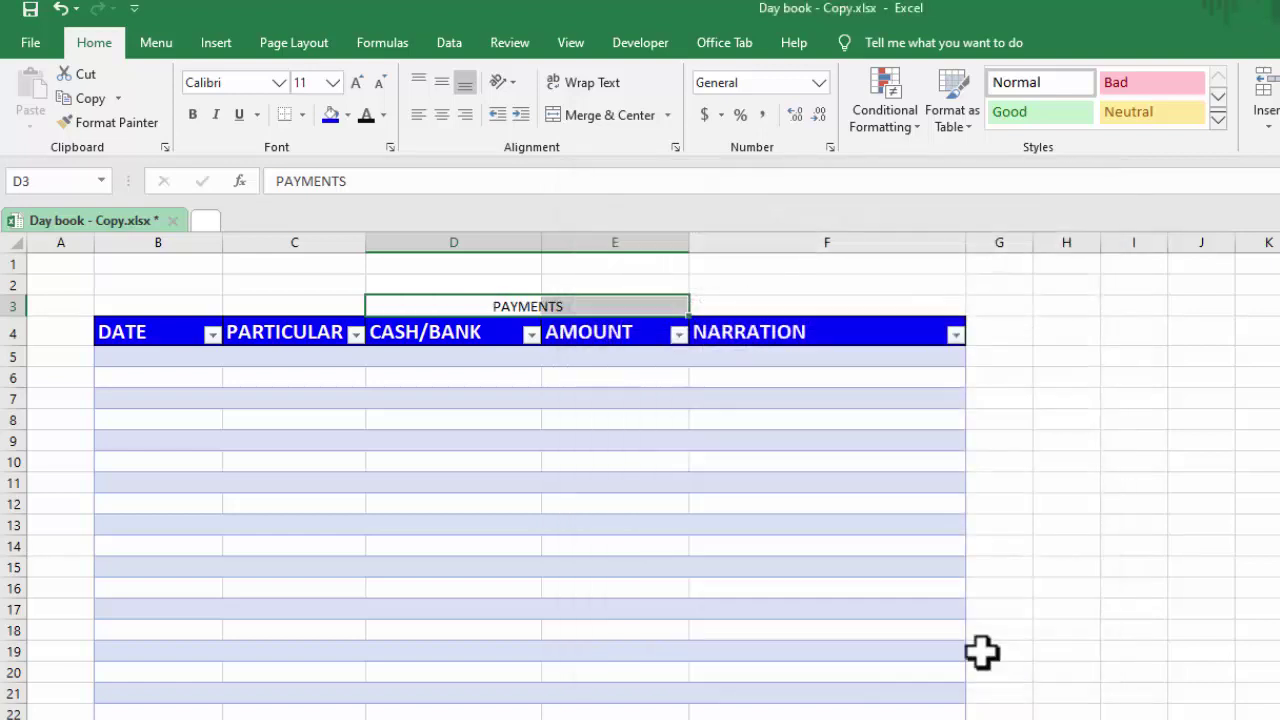
Step: Give the PAYMENTS title a blue fill, white text and a 24 pt font size
click(330, 114)
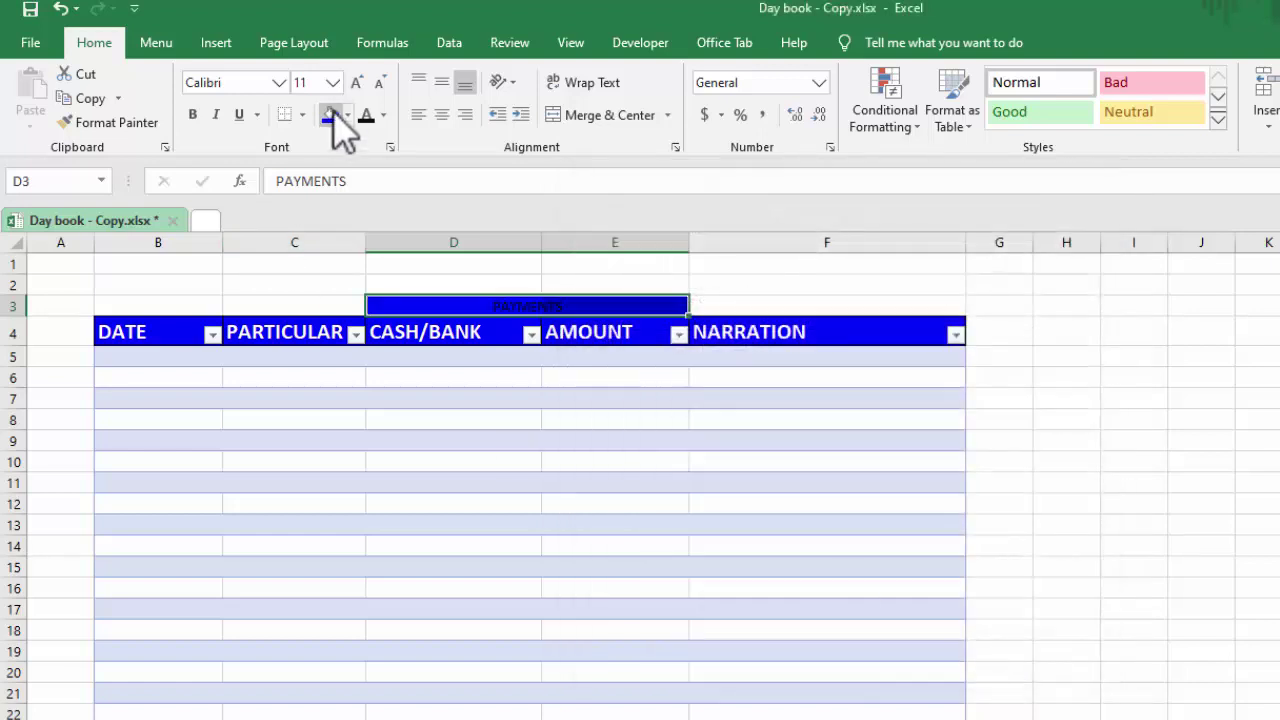
click(384, 115)
click(371, 187)
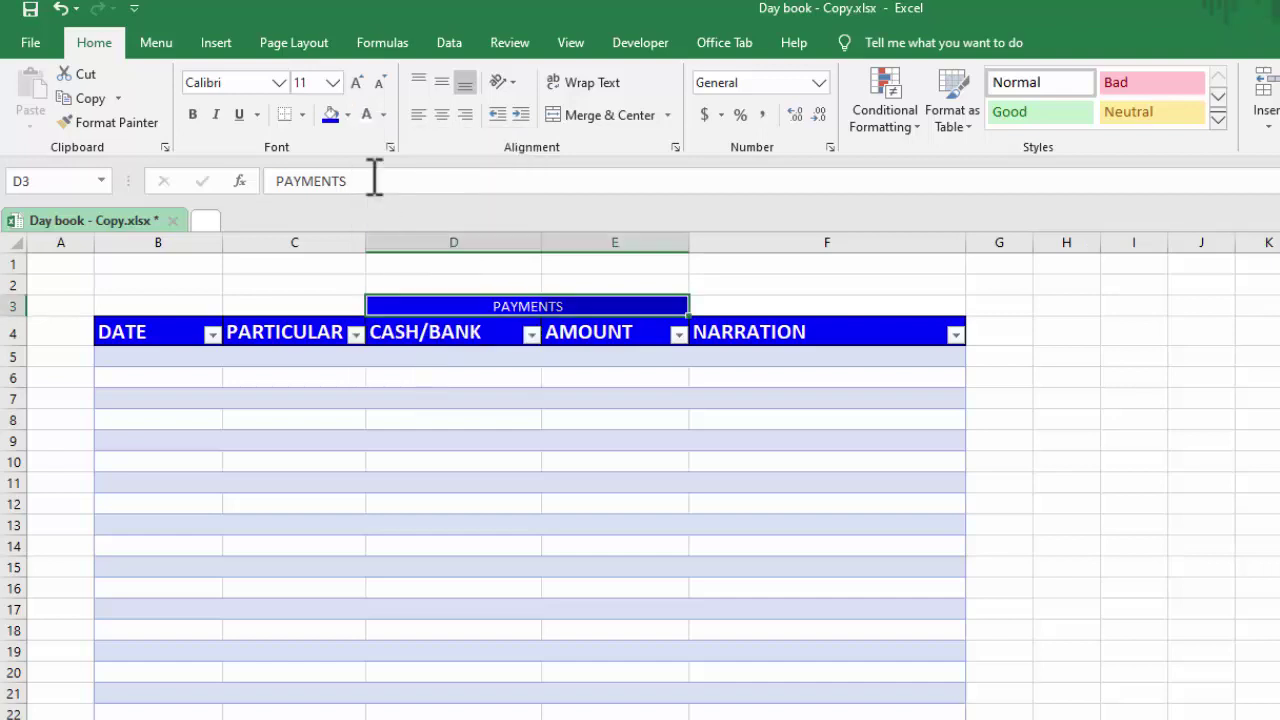
click(359, 76)
click(359, 80)
click(359, 80)
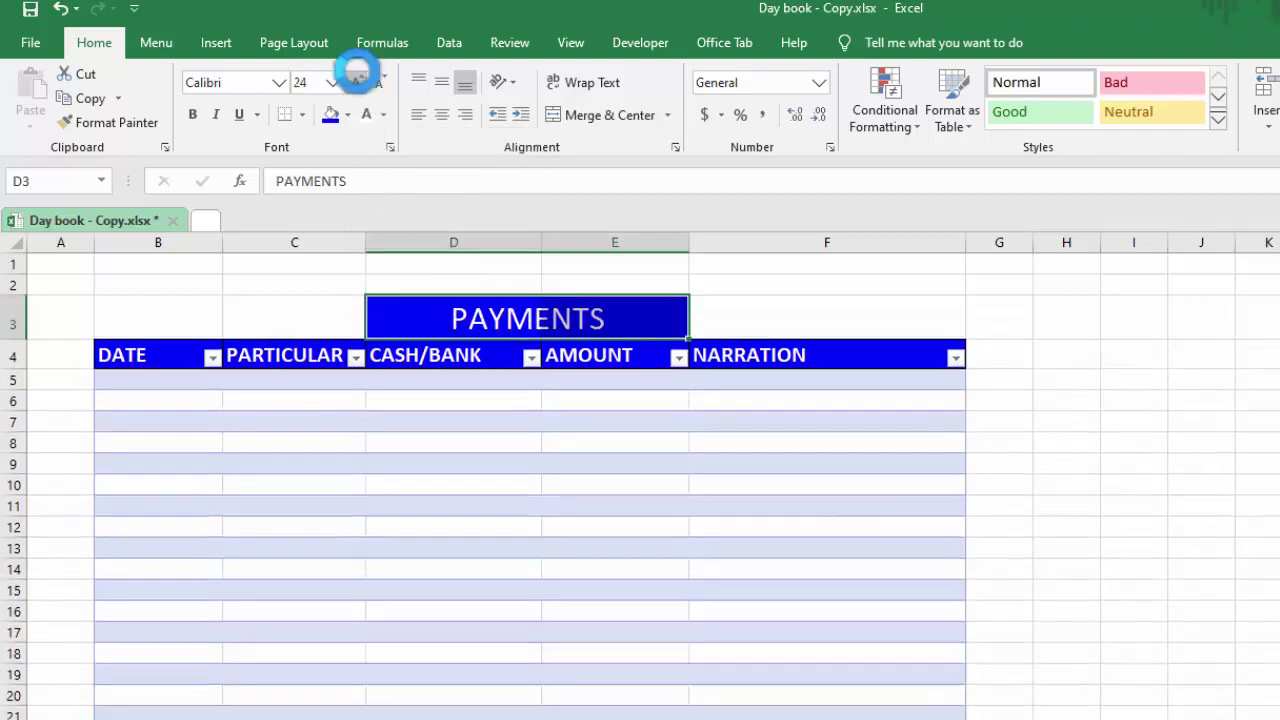
click(359, 80)
click(1131, 527)
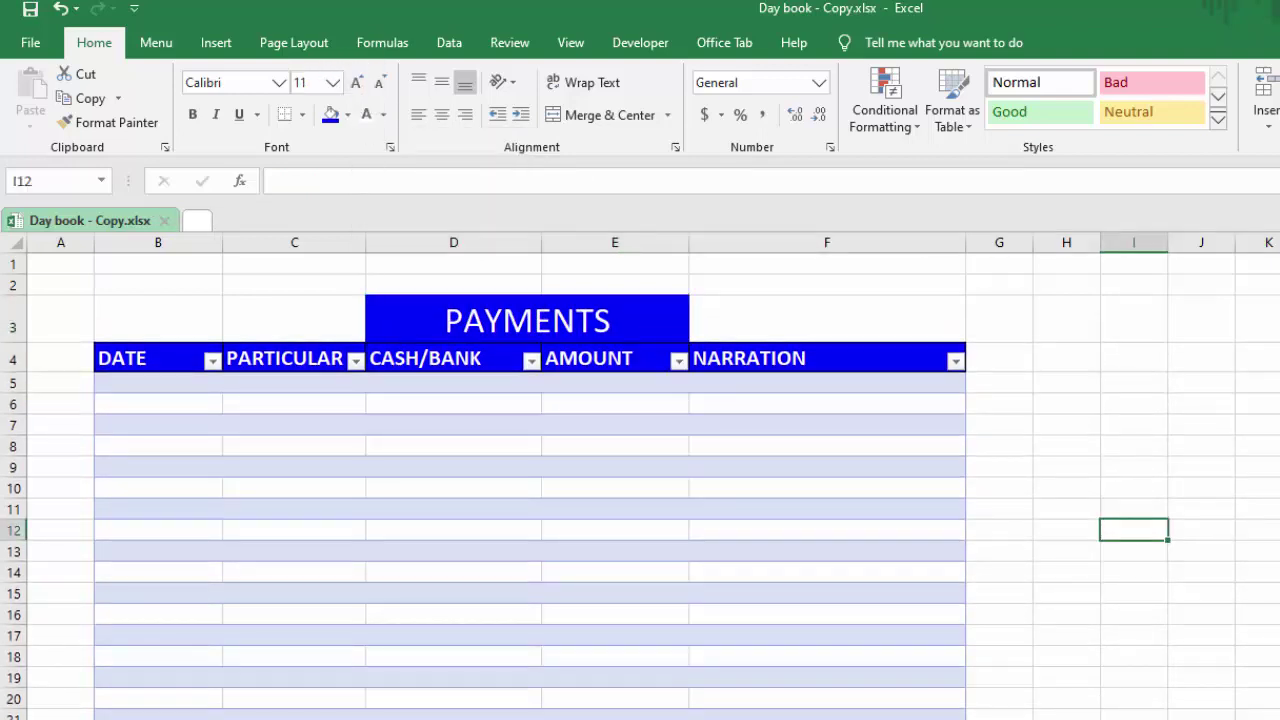
Step: On the next blank sheet, enter headers PAYMENT DATE, RECEIPT DATE, RECEIPT, PAYMENT, BALANCE in B5:F5
key(ctrl+Page_Down)
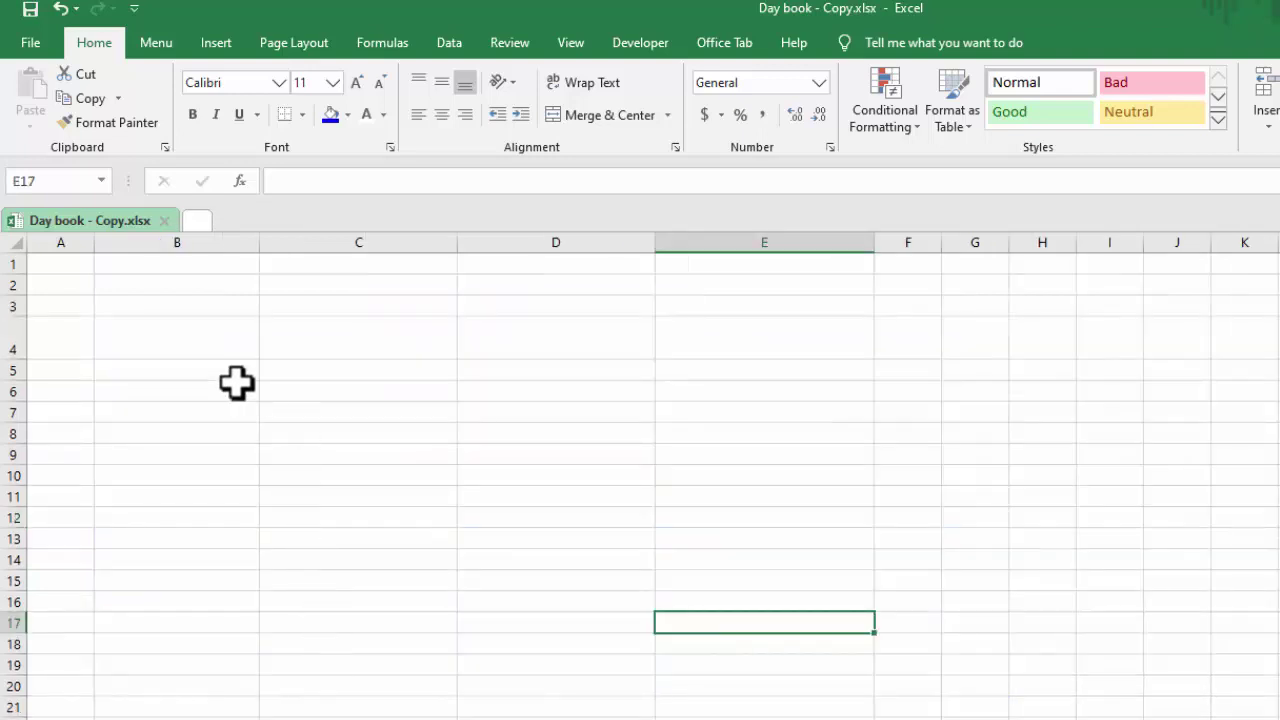
click(222, 372)
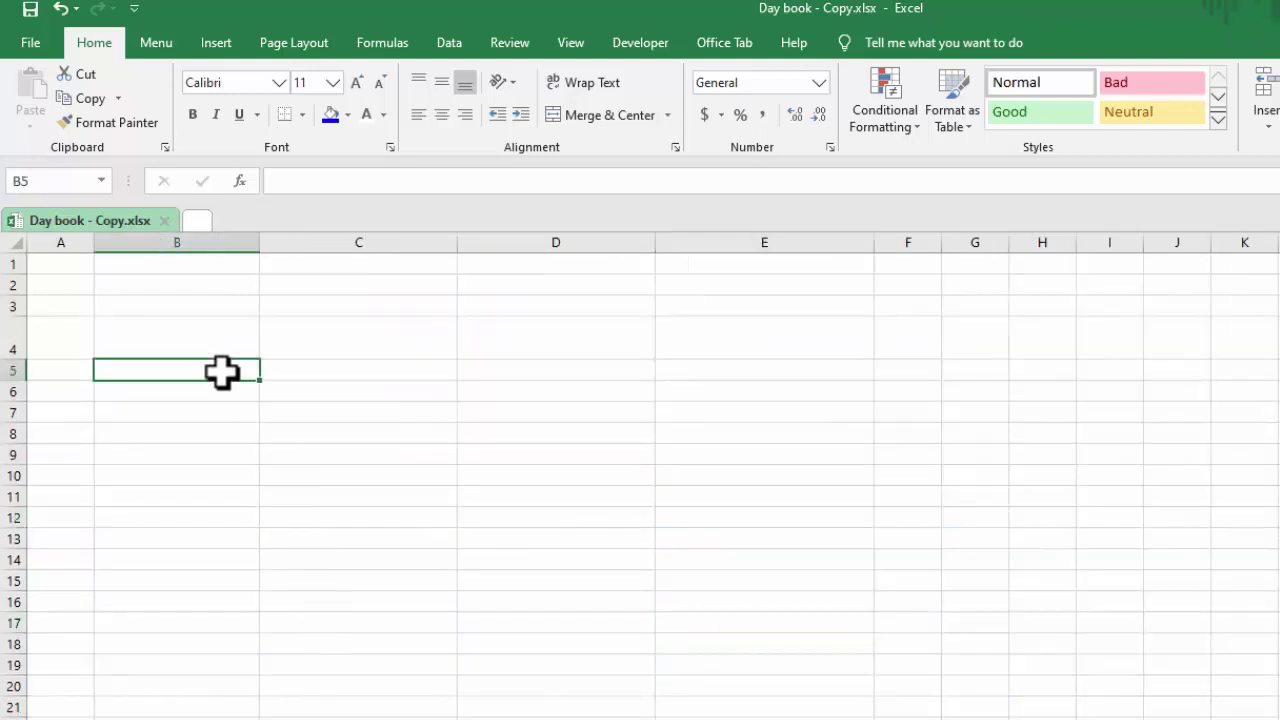
text(PAYMENT DATE	RECEIPT DATE	RECEIPT	PAYMENT)
key(Tab)
text(BALA)
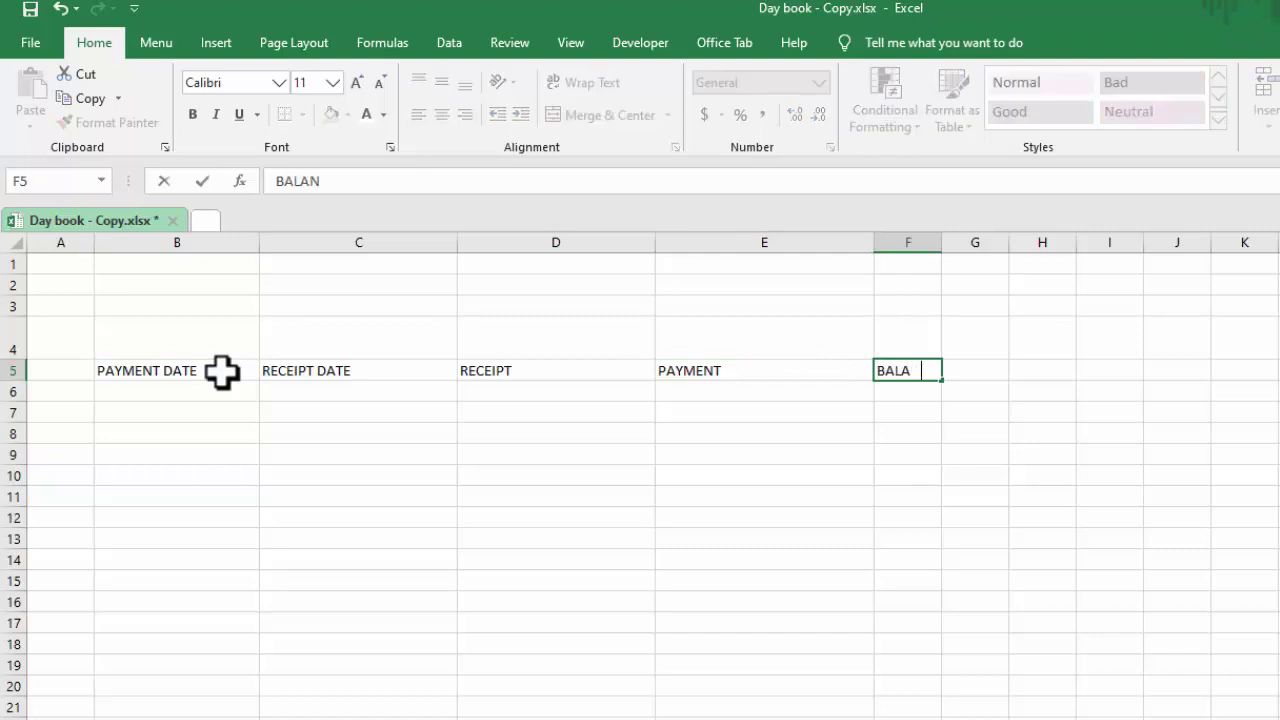
click(1023, 511)
Step: Format B5:F26 as a blue banded table with headers
mouse_move(191, 380)
mouse_down()
mouse_move(764, 715)
mouse_move(908, 715)
mouse_up()
click(960, 120)
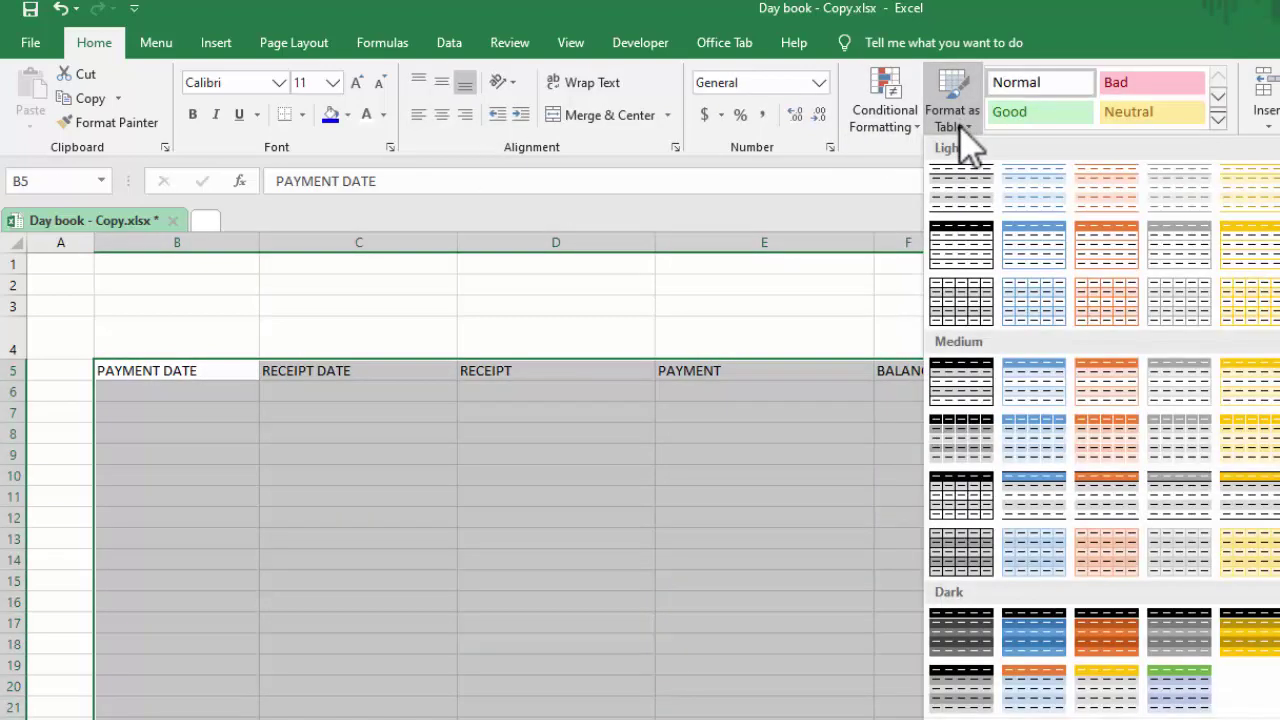
click(961, 188)
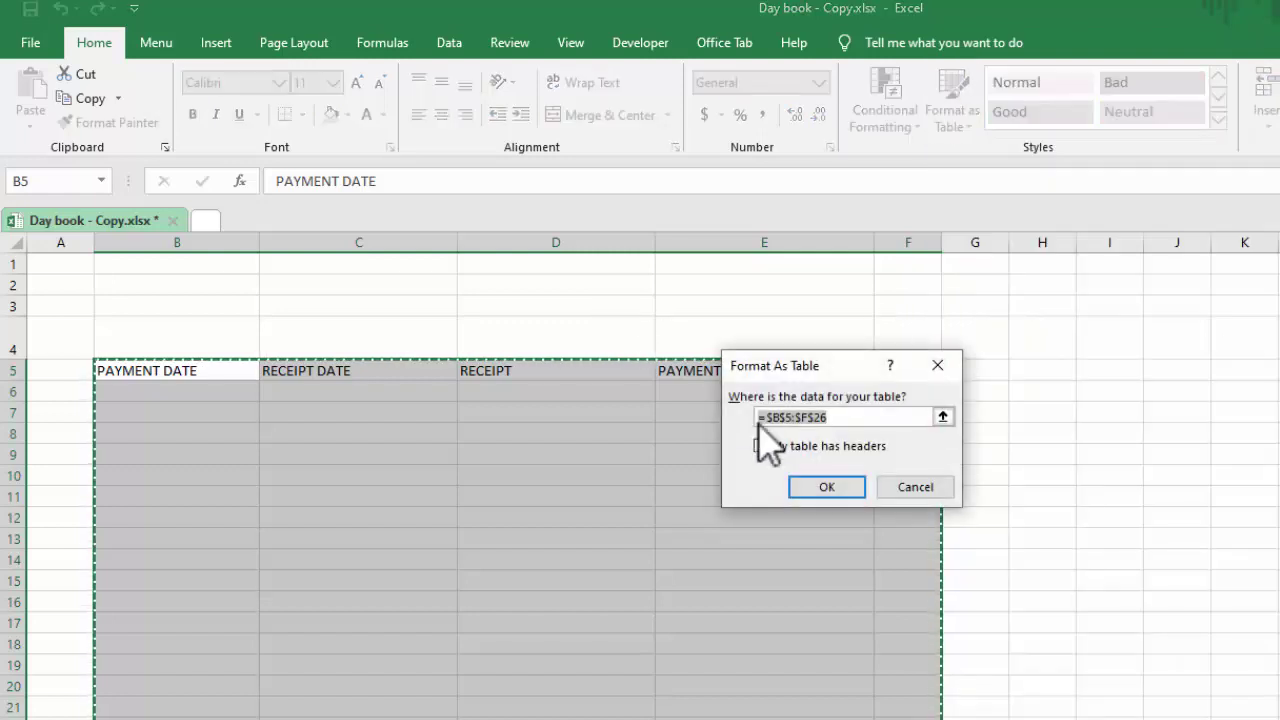
click(775, 447)
click(810, 488)
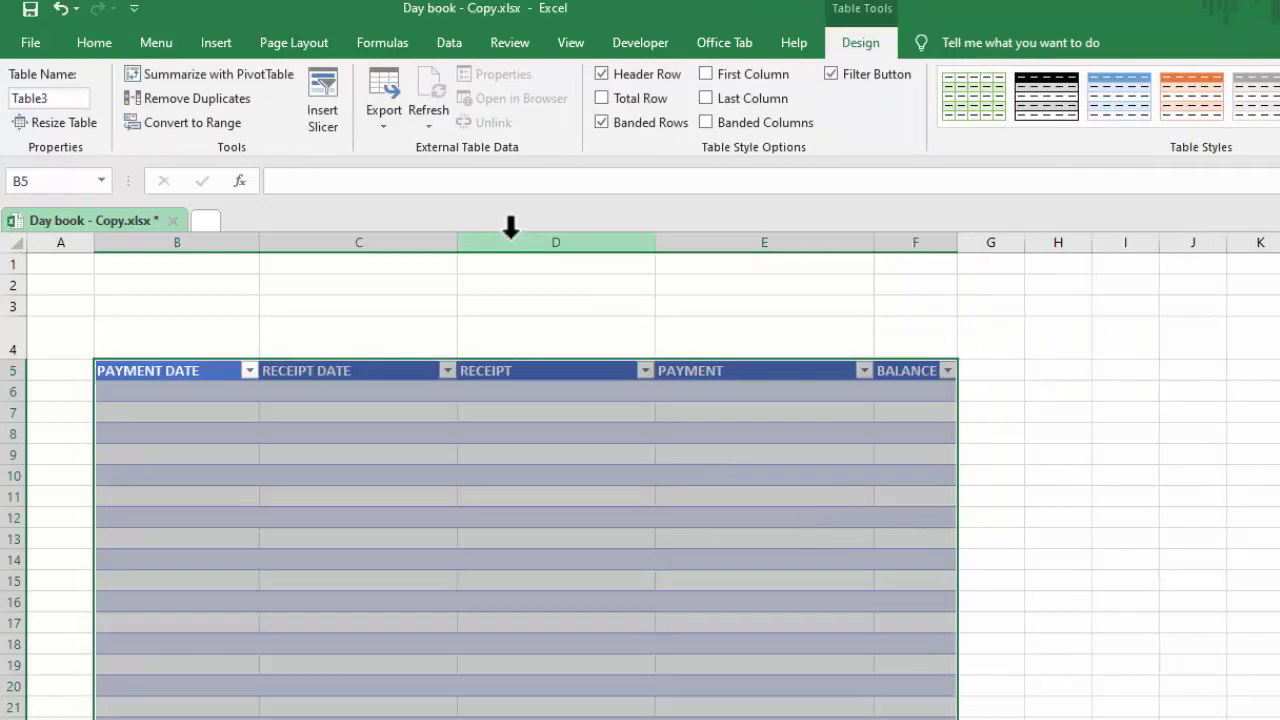
Step: Enter the title DAY BOOK in cell C4 above the table
click(155, 45)
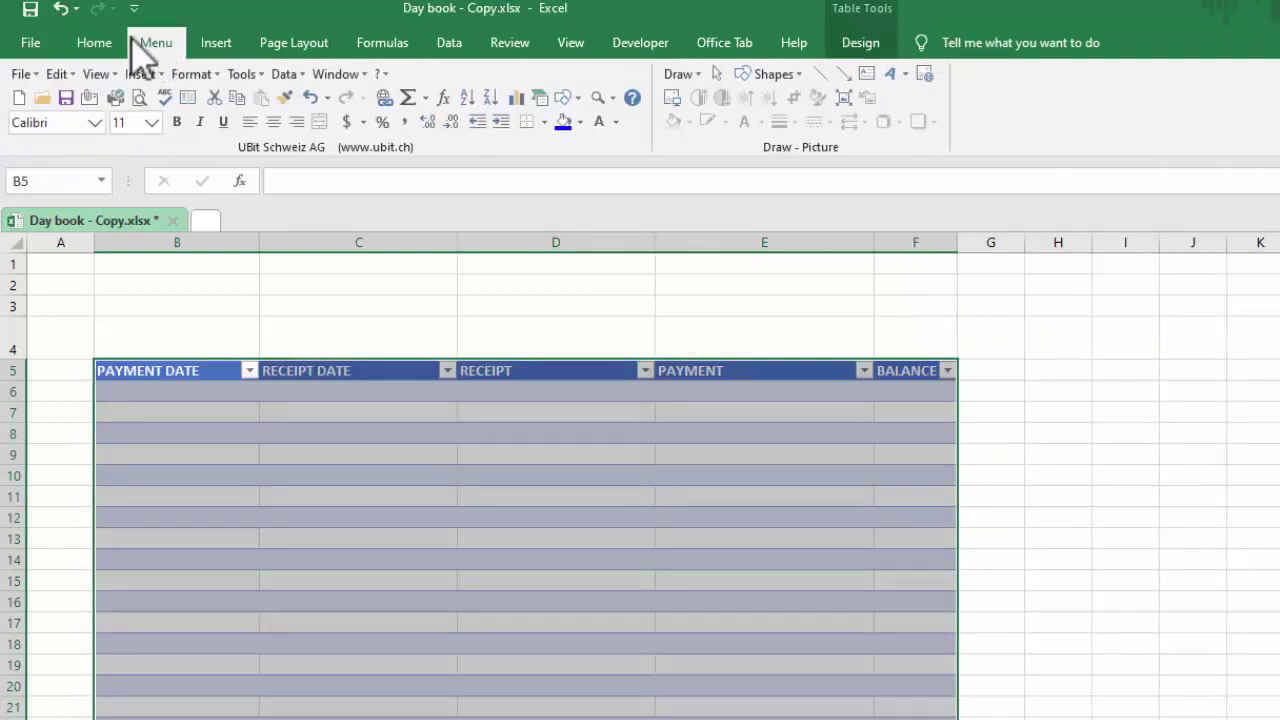
click(115, 45)
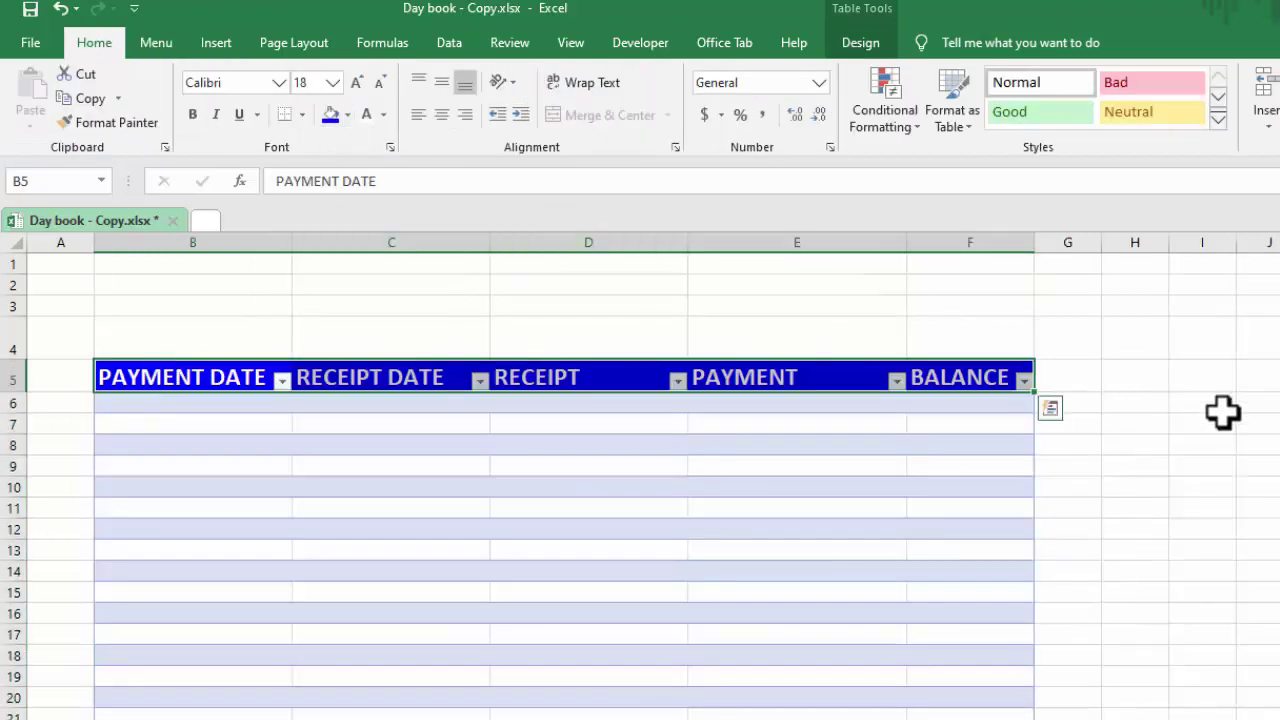
click(1222, 410)
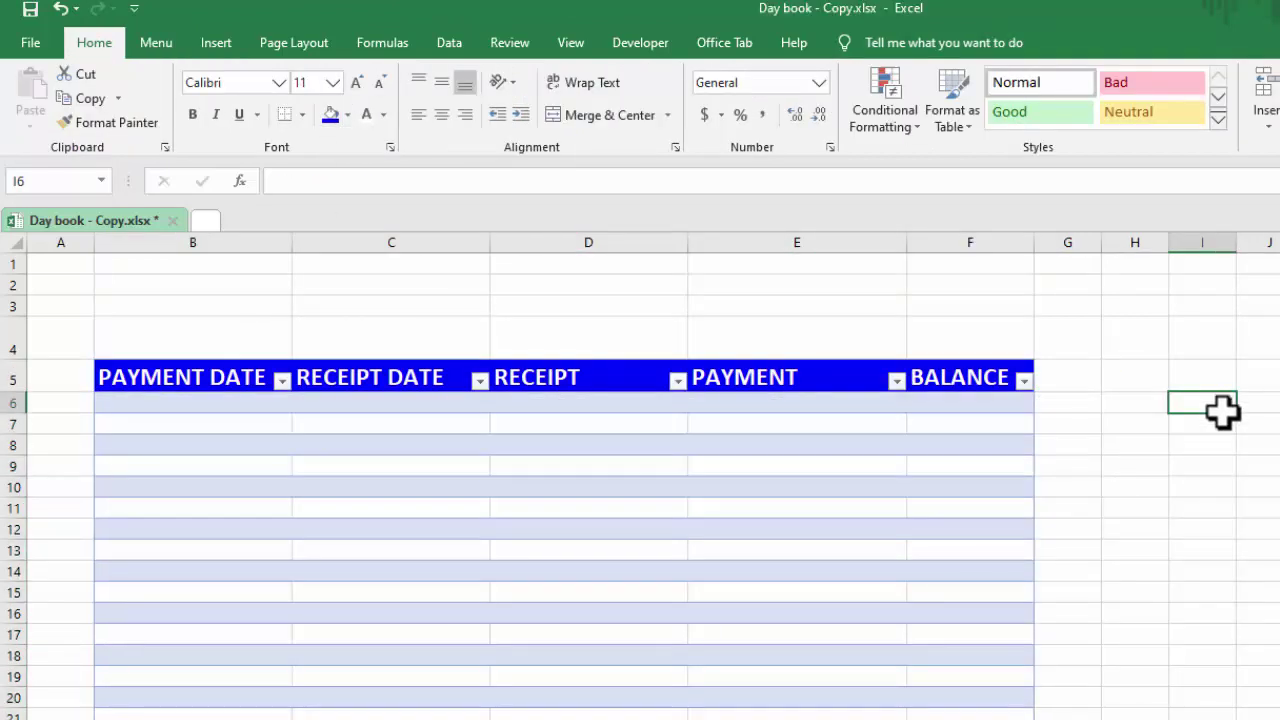
click(364, 340)
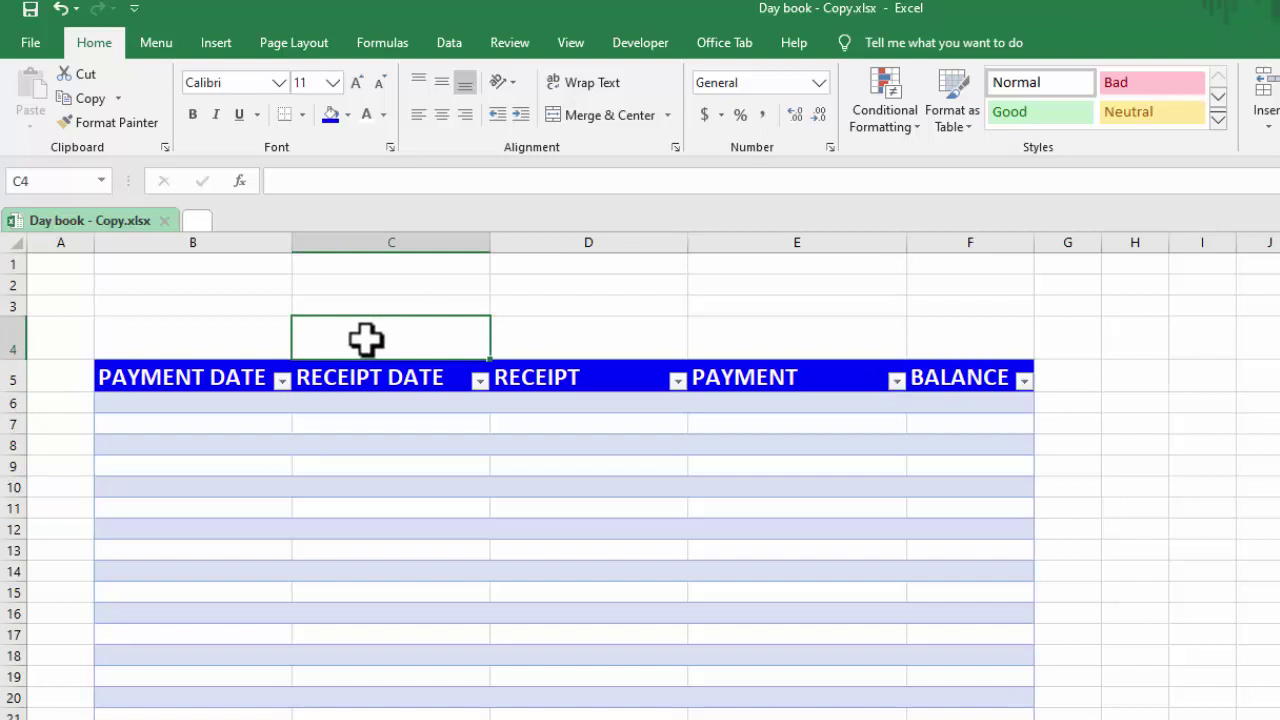
text(DAY BOOK)
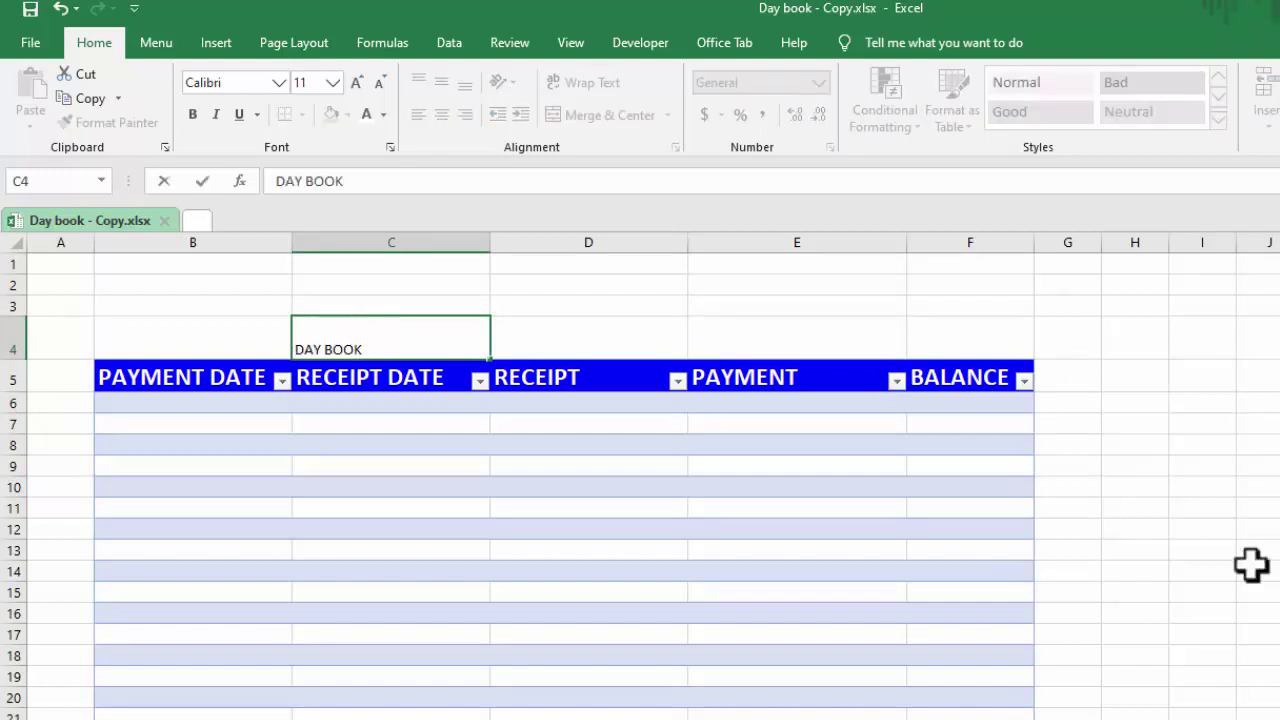
click(1251, 566)
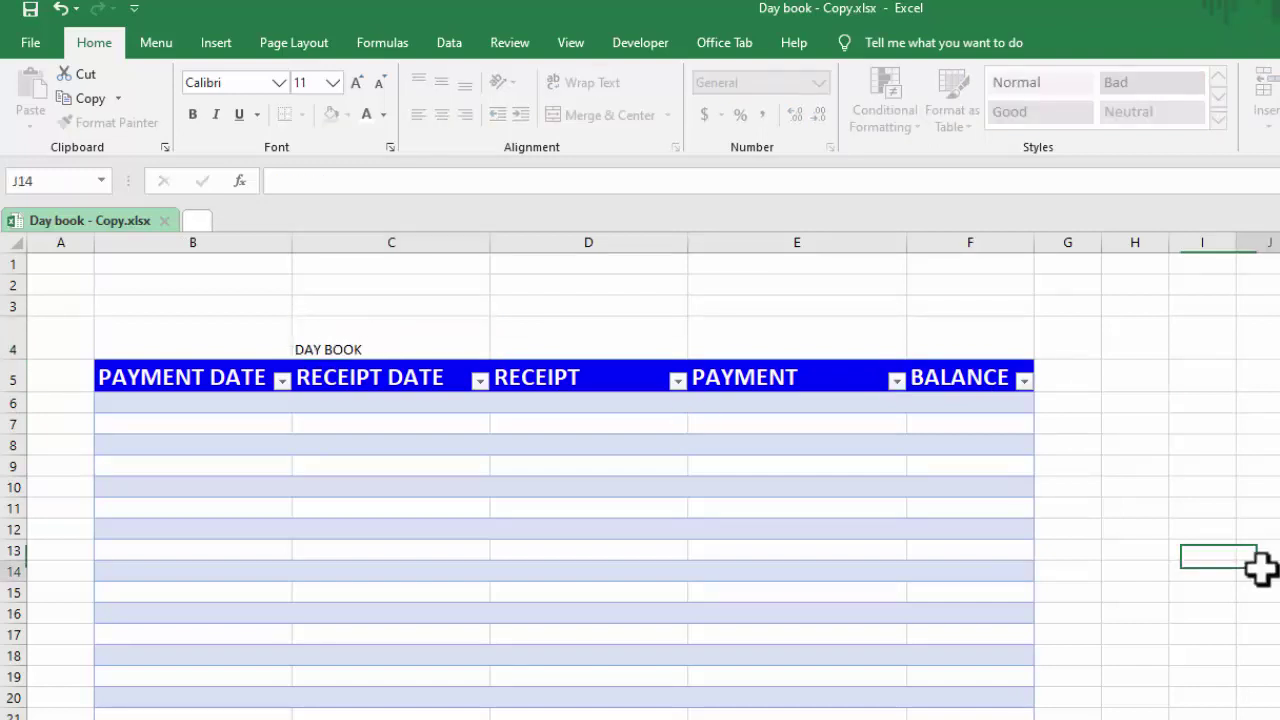
click(461, 328)
Step: Centre DAY BOOK across C4:D4 using Center Across Selection
drag(461, 328, 604, 324)
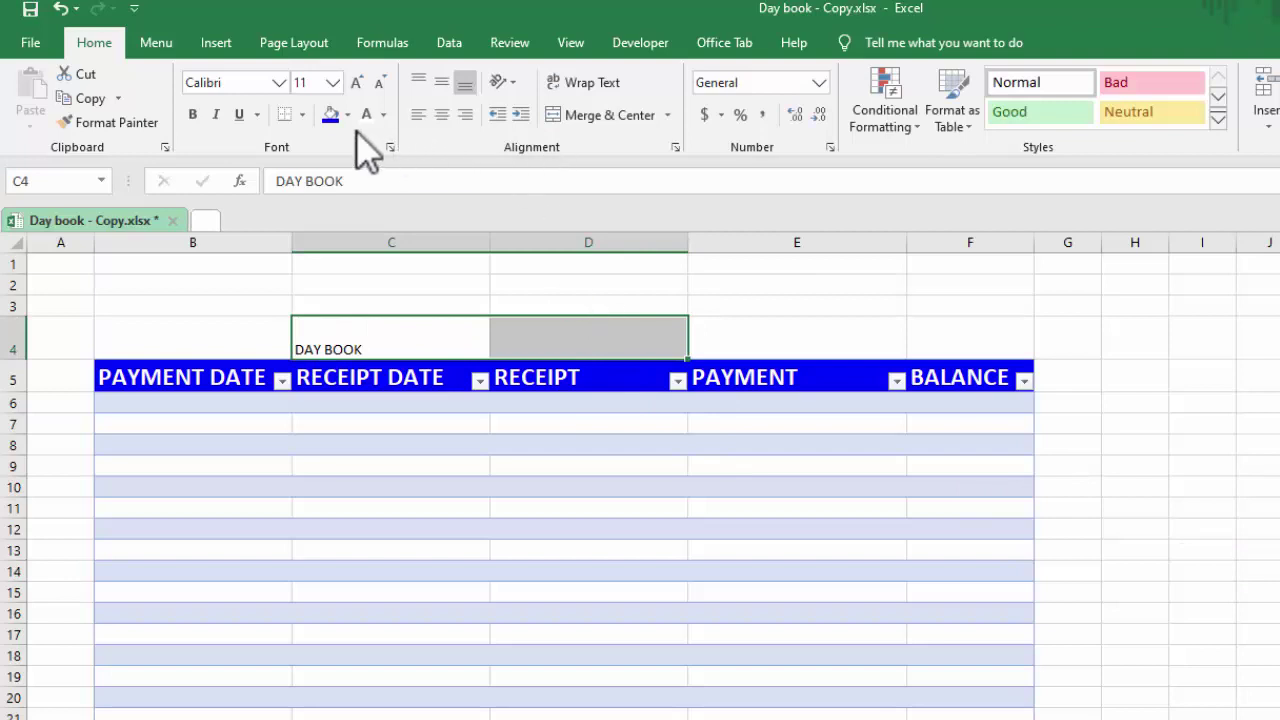
key(ctrl+1)
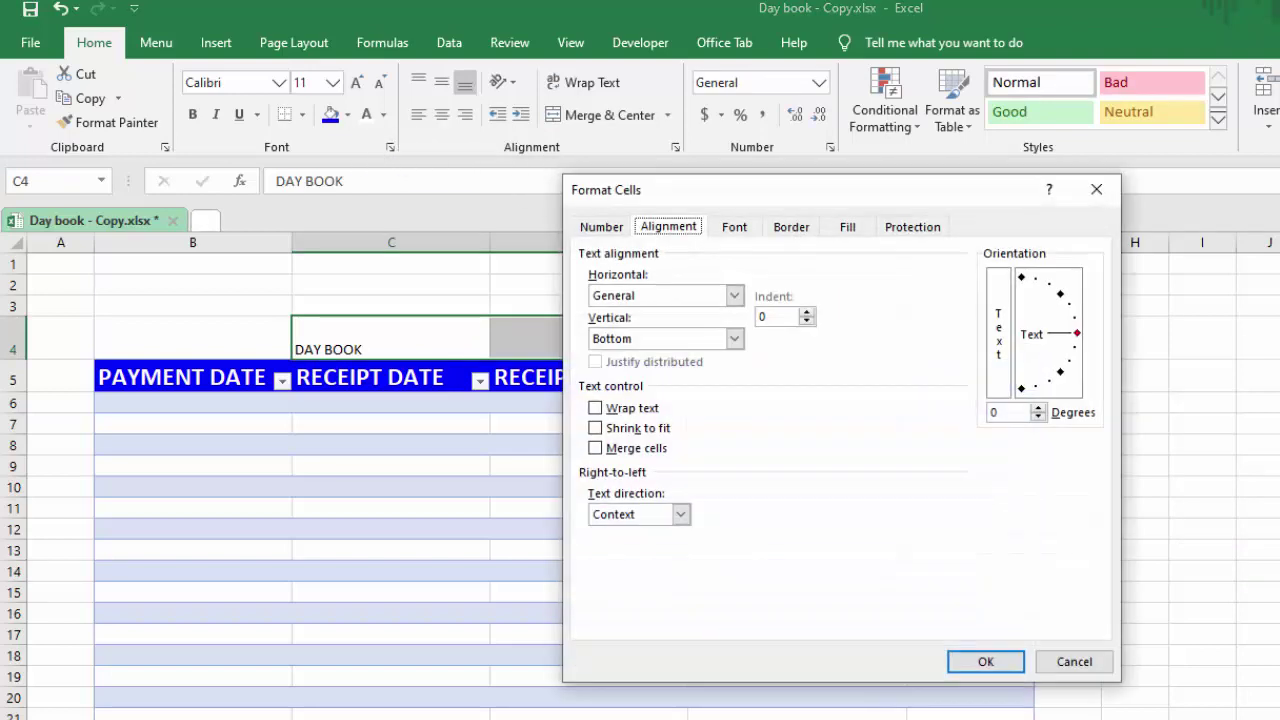
click(736, 295)
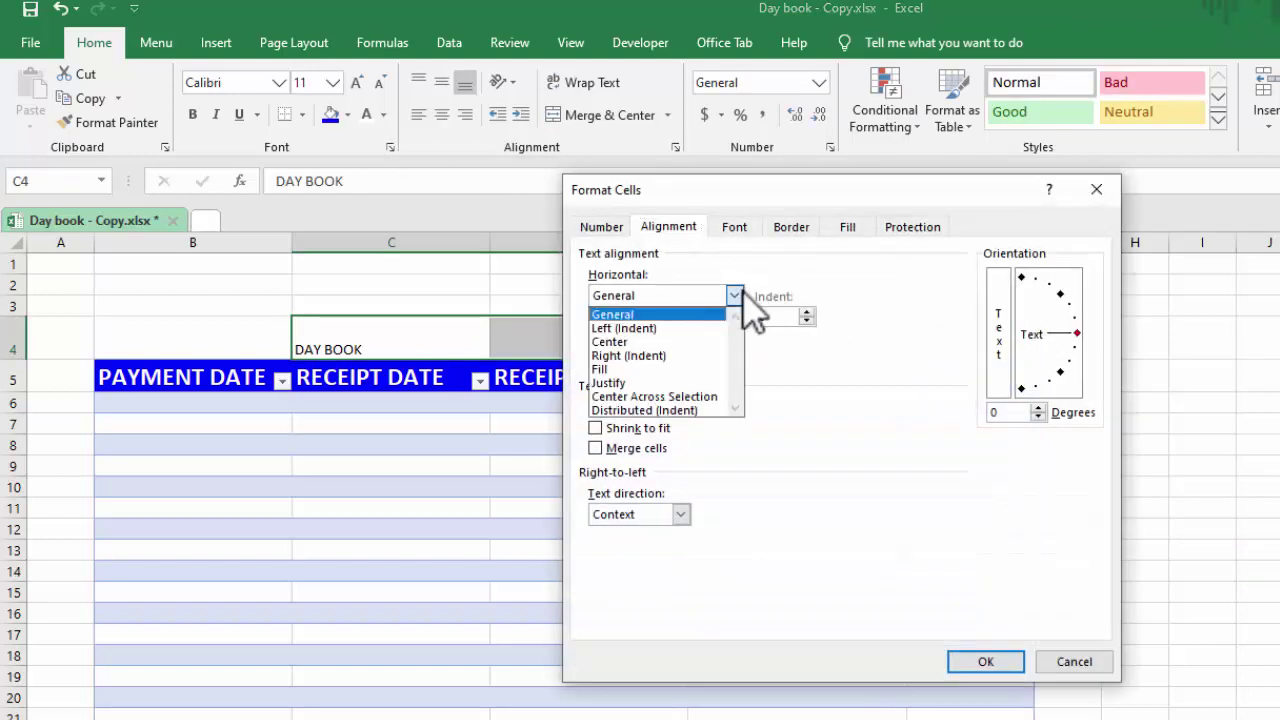
click(686, 395)
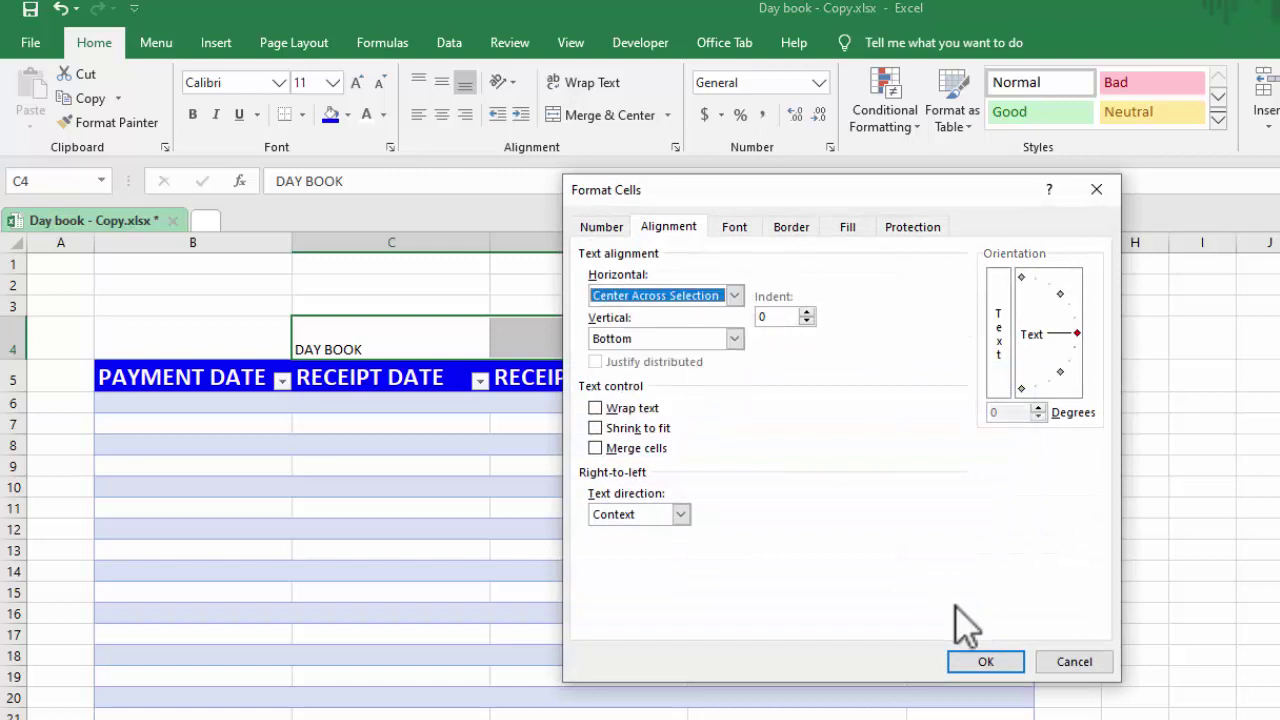
click(982, 662)
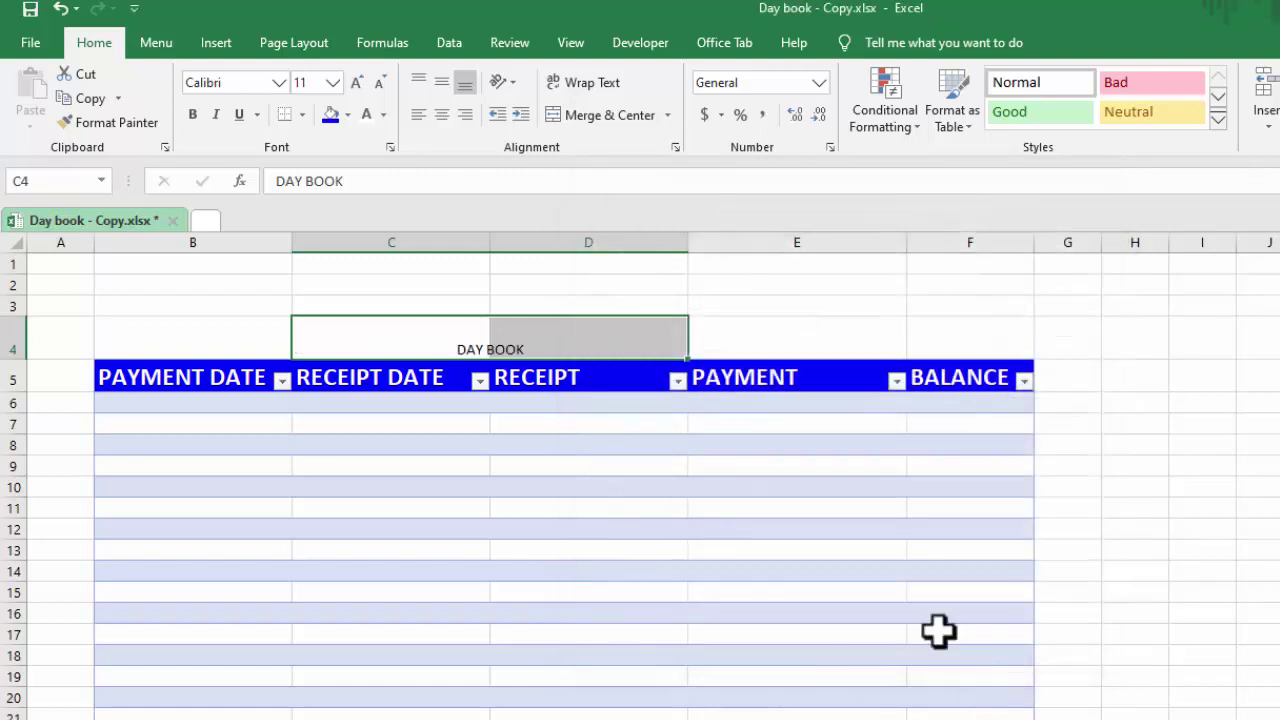
Step: Enlarge the DAY BOOK title to 22 pt, fill it blue and make it bold
click(357, 82)
click(357, 82)
click(357, 82)
click(357, 82)
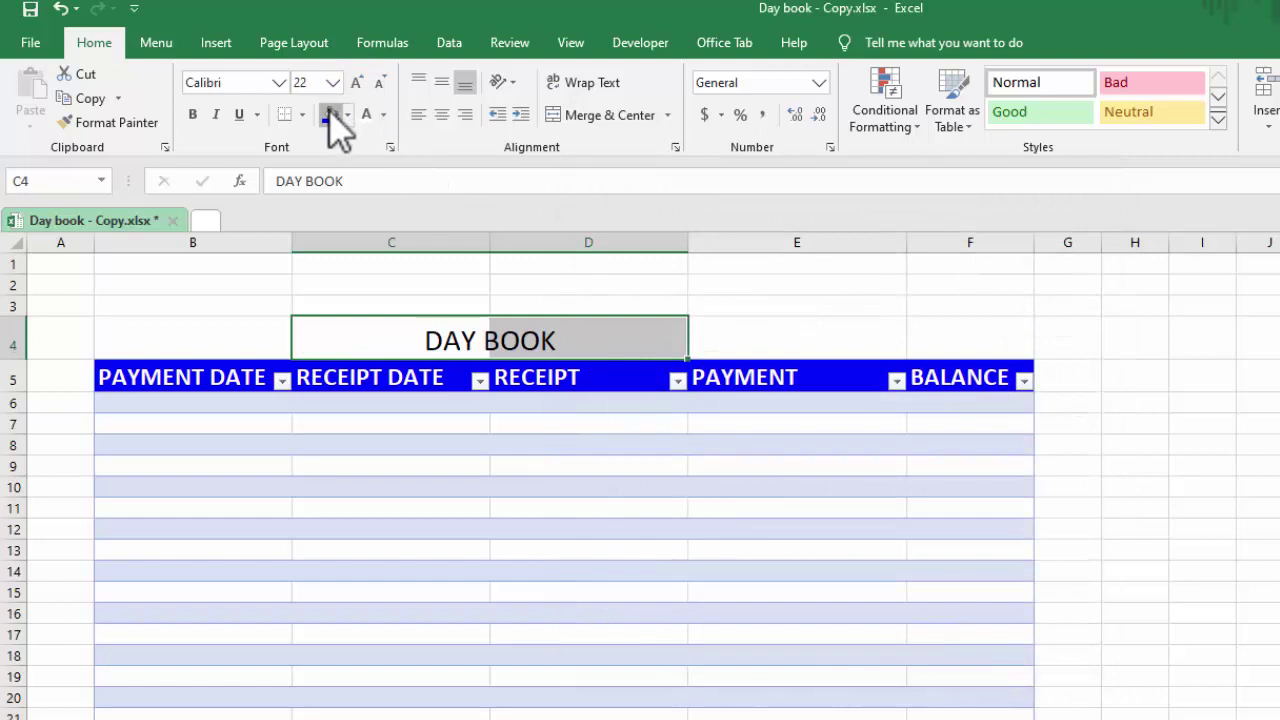
click(330, 114)
click(1278, 487)
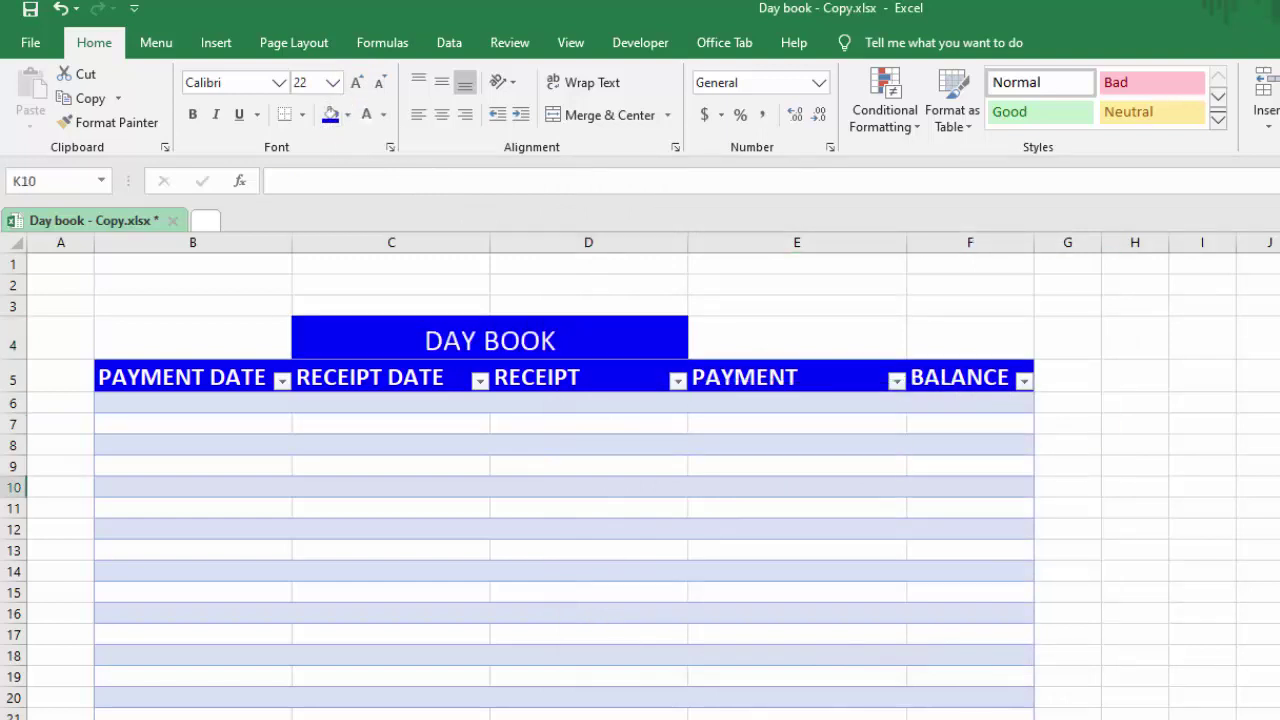
click(514, 337)
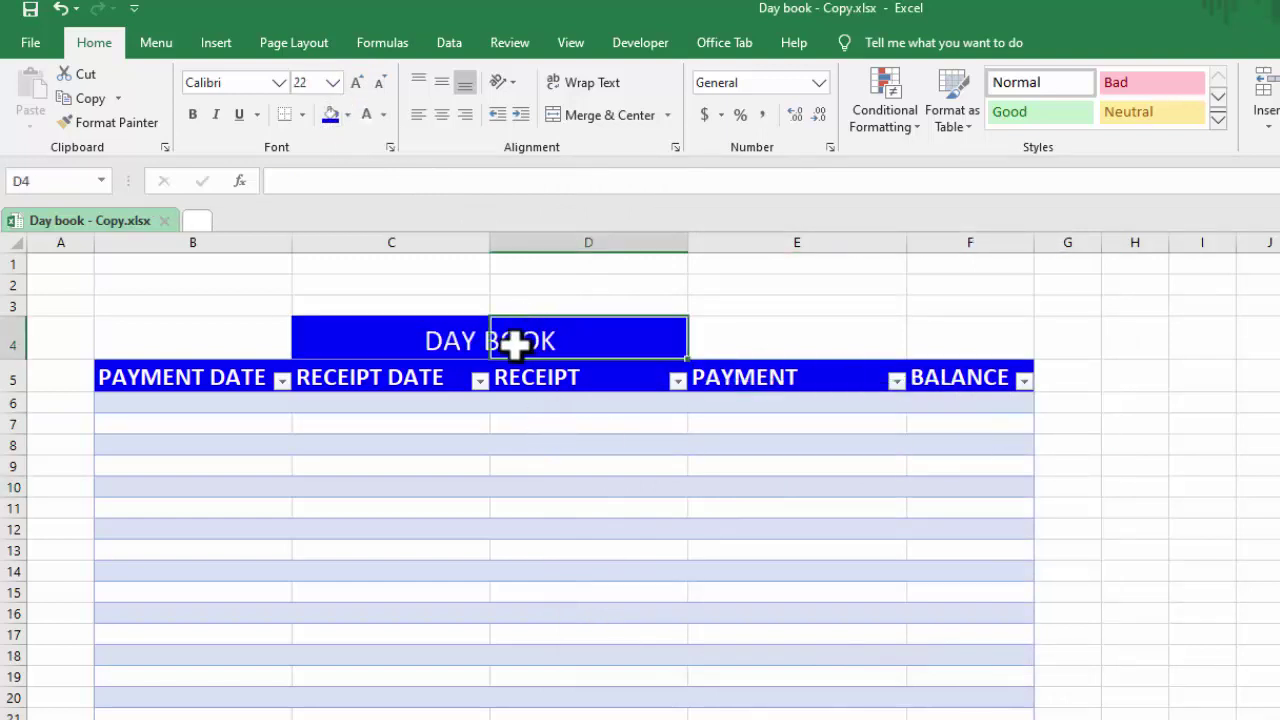
click(403, 340)
drag(403, 340, 557, 333)
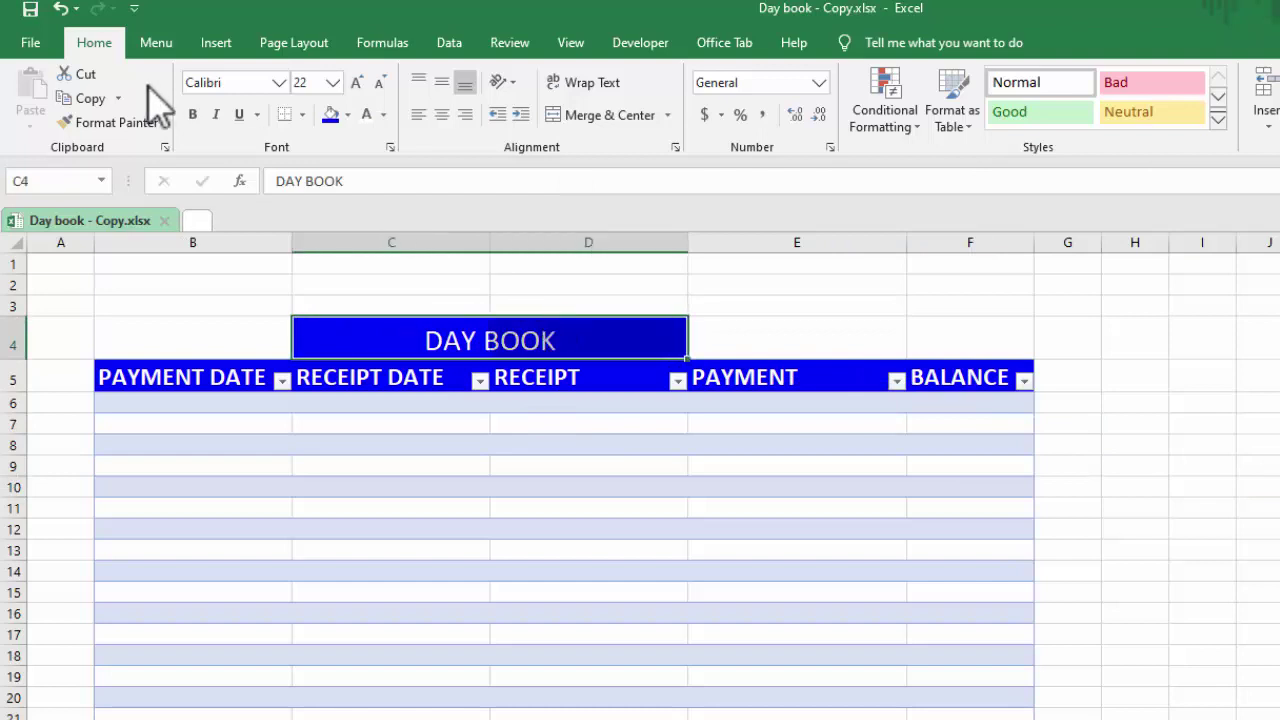
click(193, 114)
click(1266, 420)
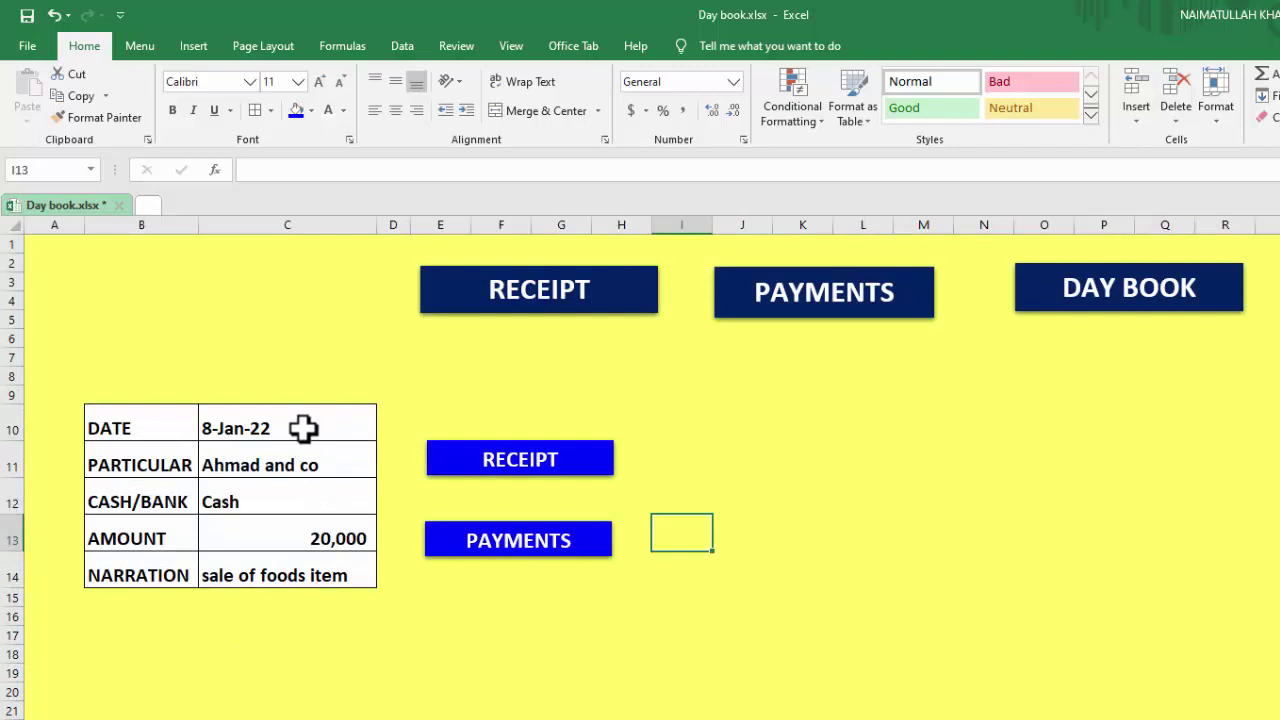
Step: Paste the dashboard values C10:C14 transposed into Receipt row 5 from B5, centred
drag(303, 428, 289, 560)
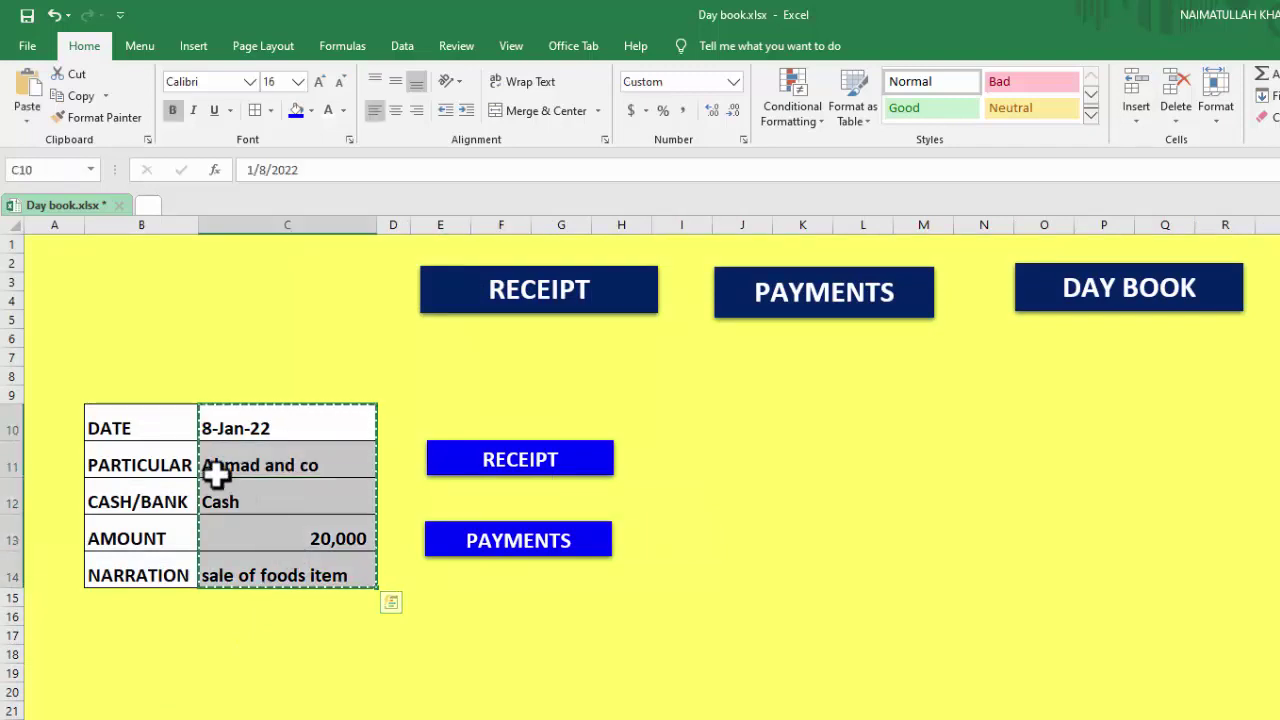
click(27, 122)
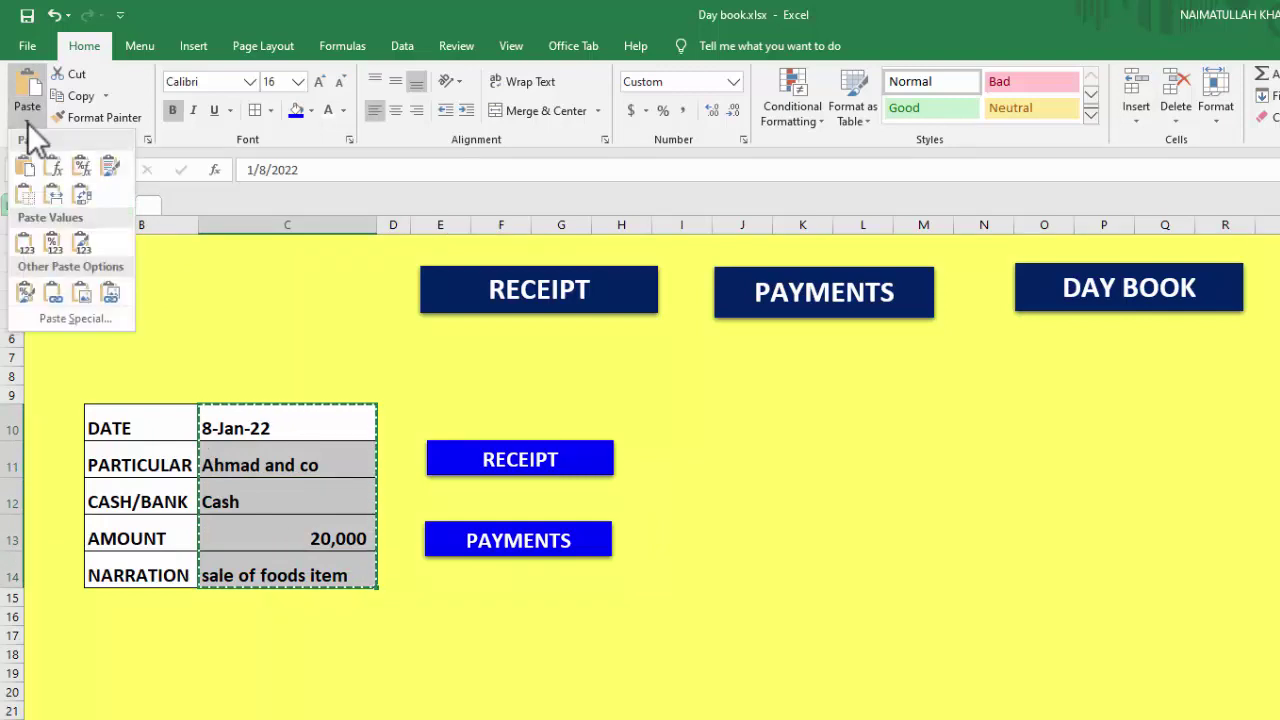
key(Escape)
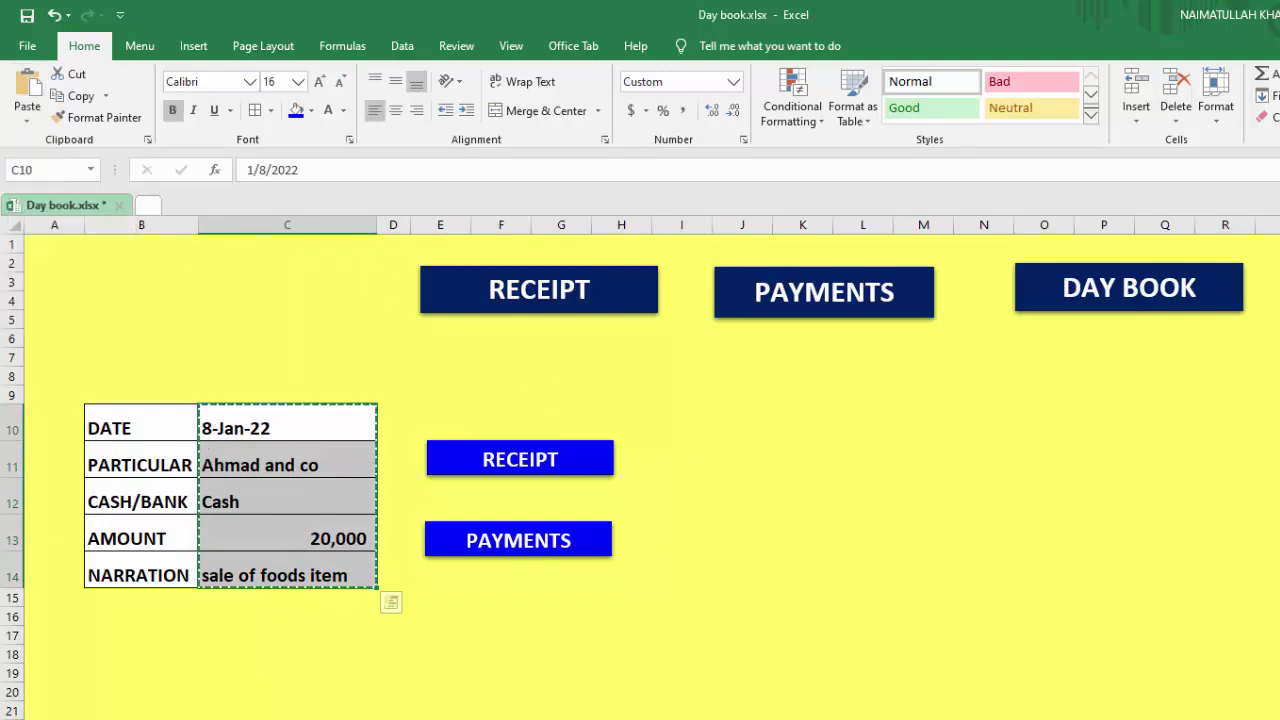
key(ctrl+Page_Down)
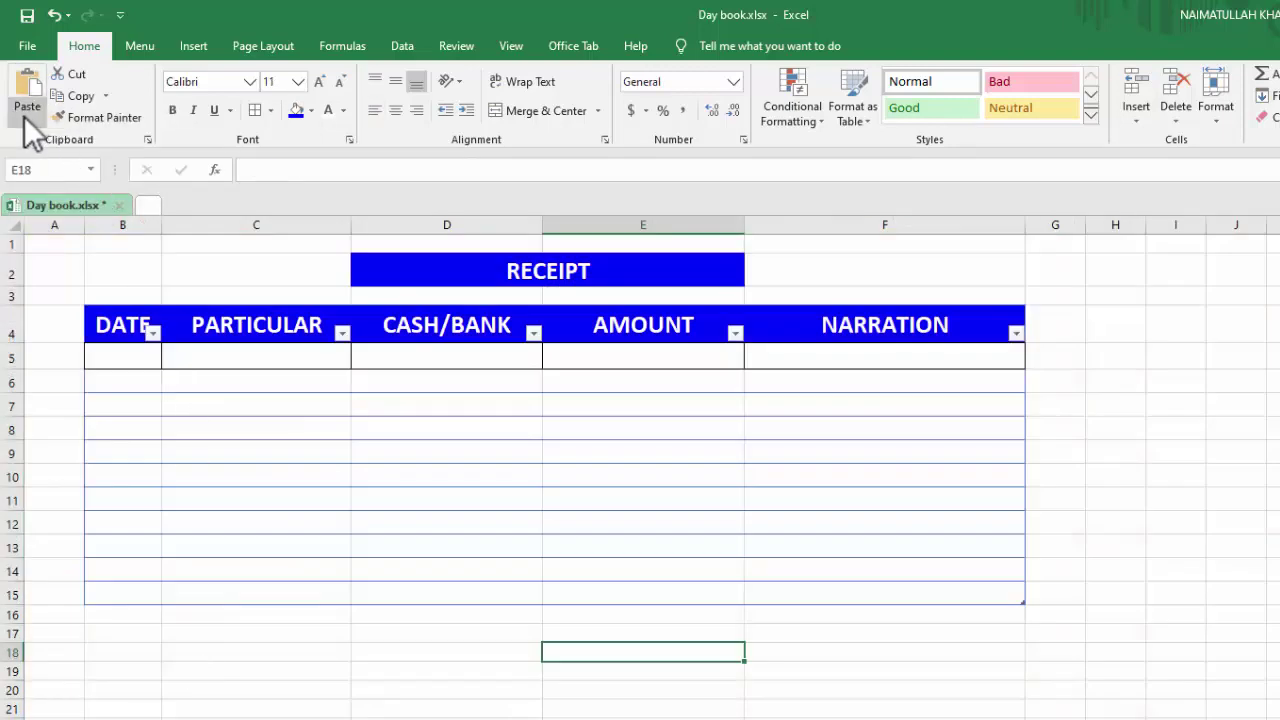
click(25, 120)
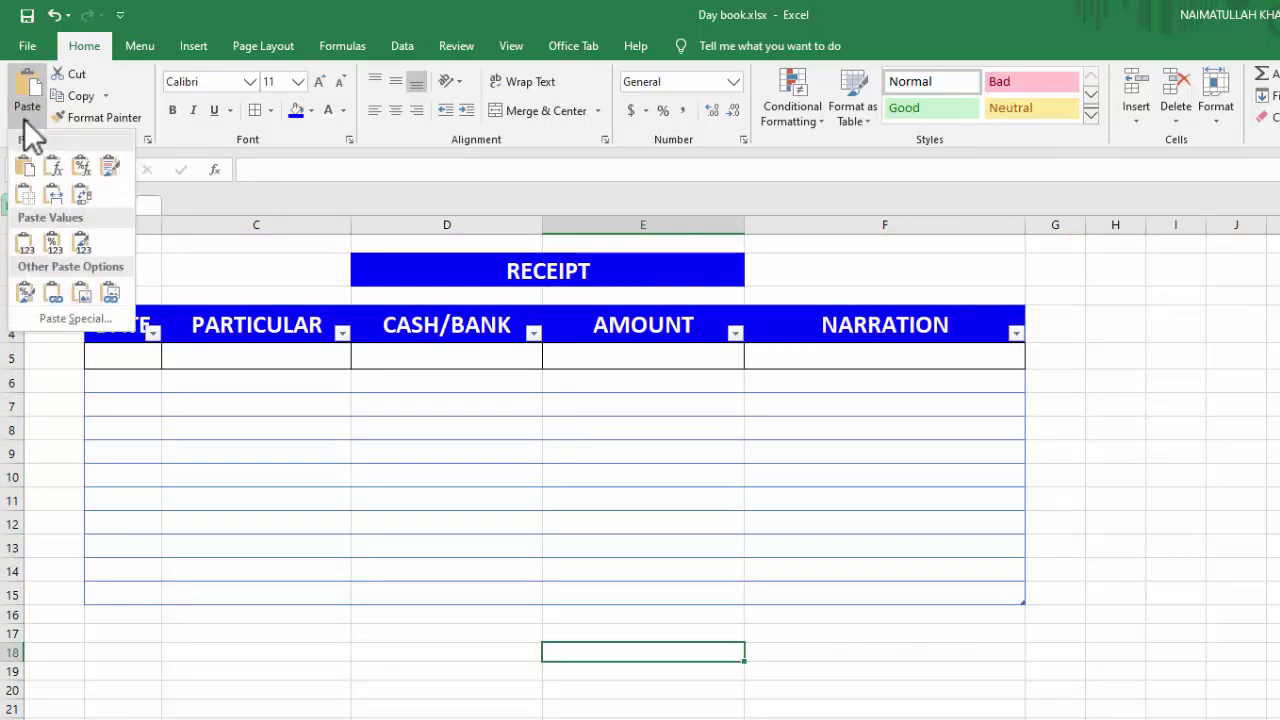
click(126, 370)
click(122, 357)
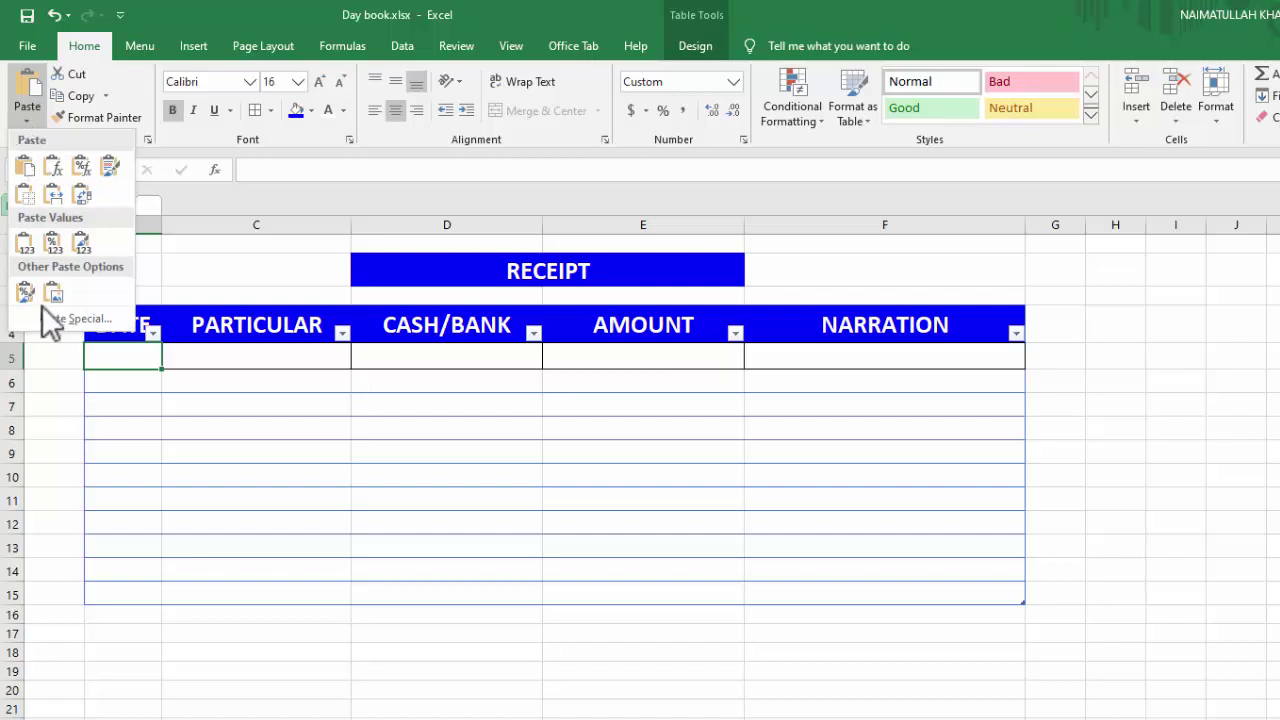
click(66, 314)
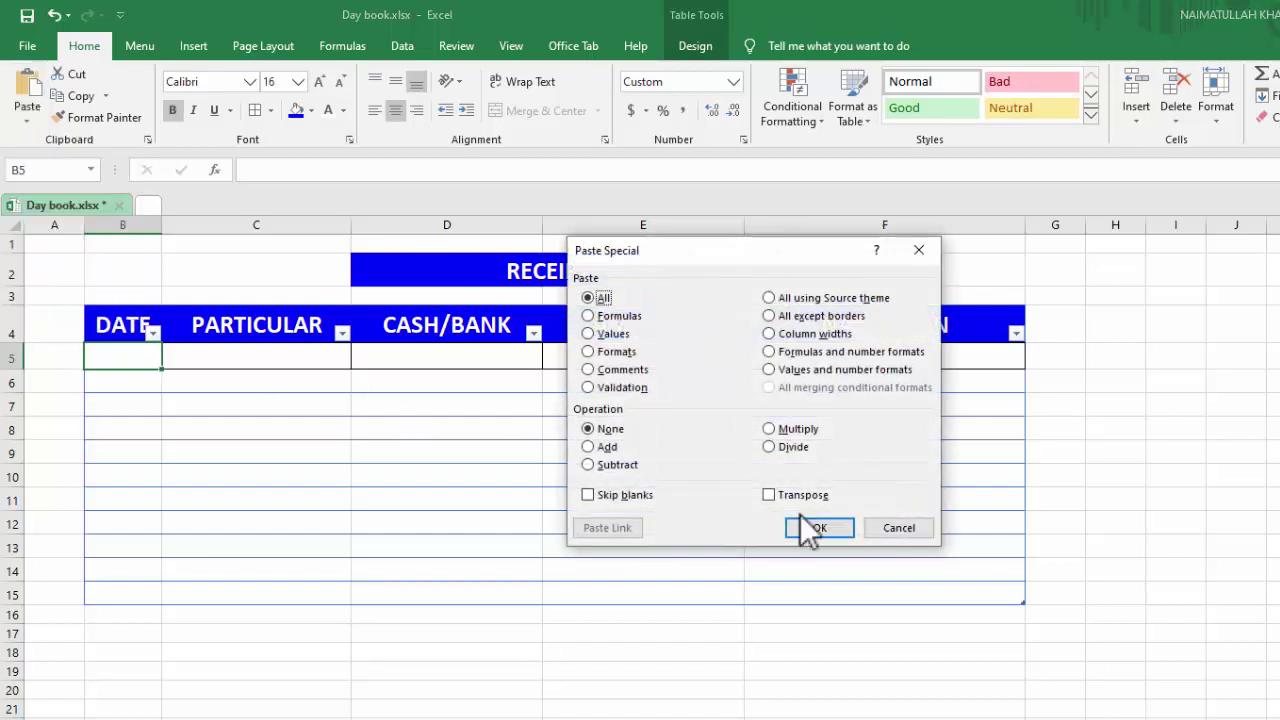
click(785, 494)
click(806, 528)
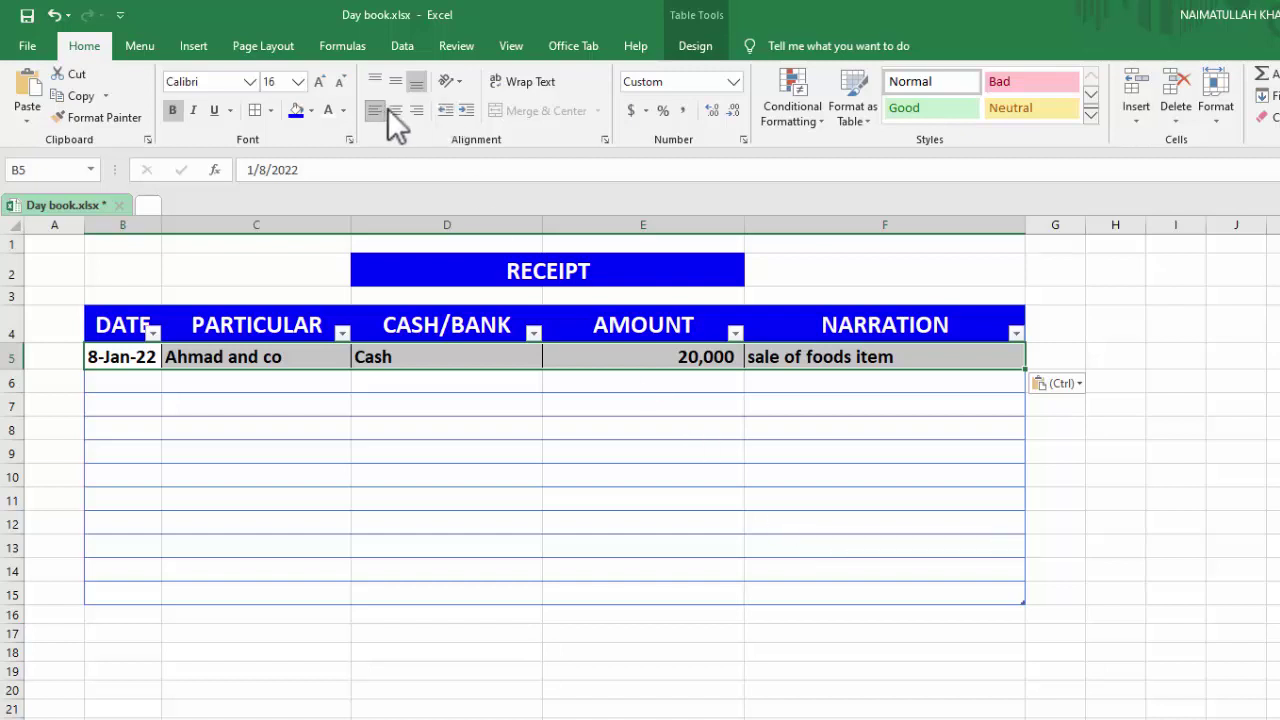
click(395, 110)
click(509, 494)
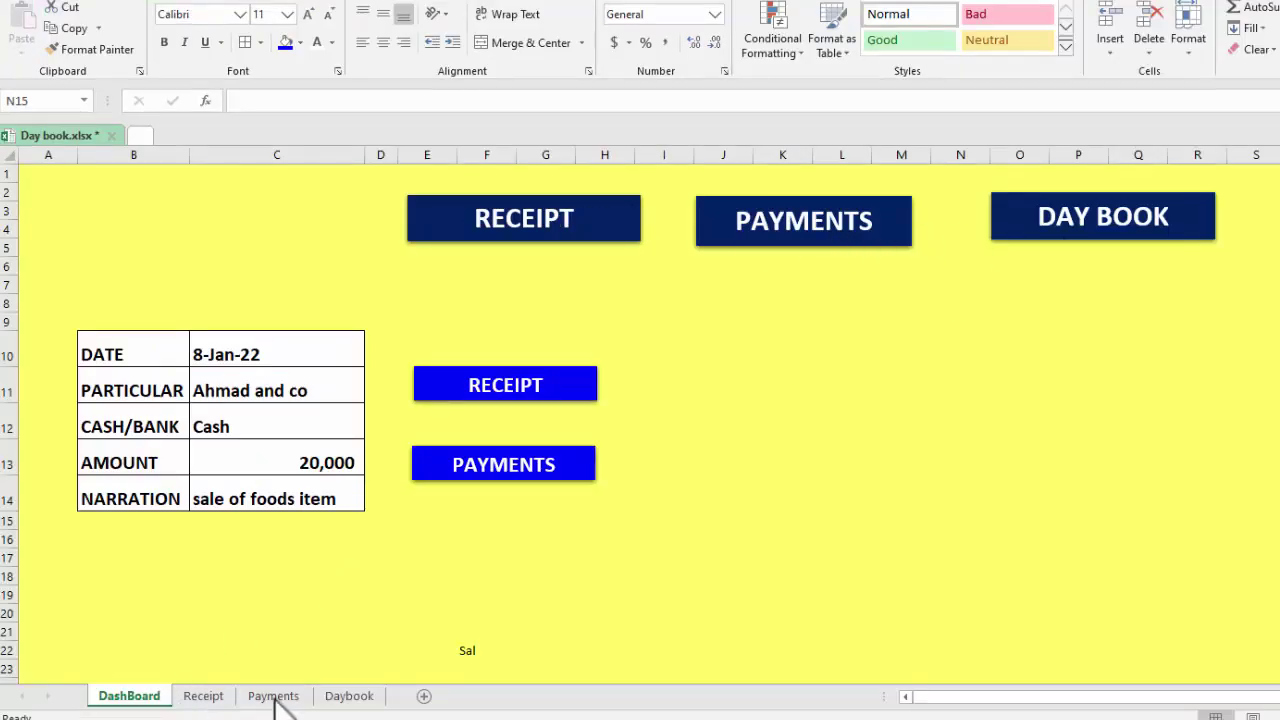
Step: Hyperlink the dashboard's RECEIPT shape to the Receipt sheet, test it, and come back
click(549, 221)
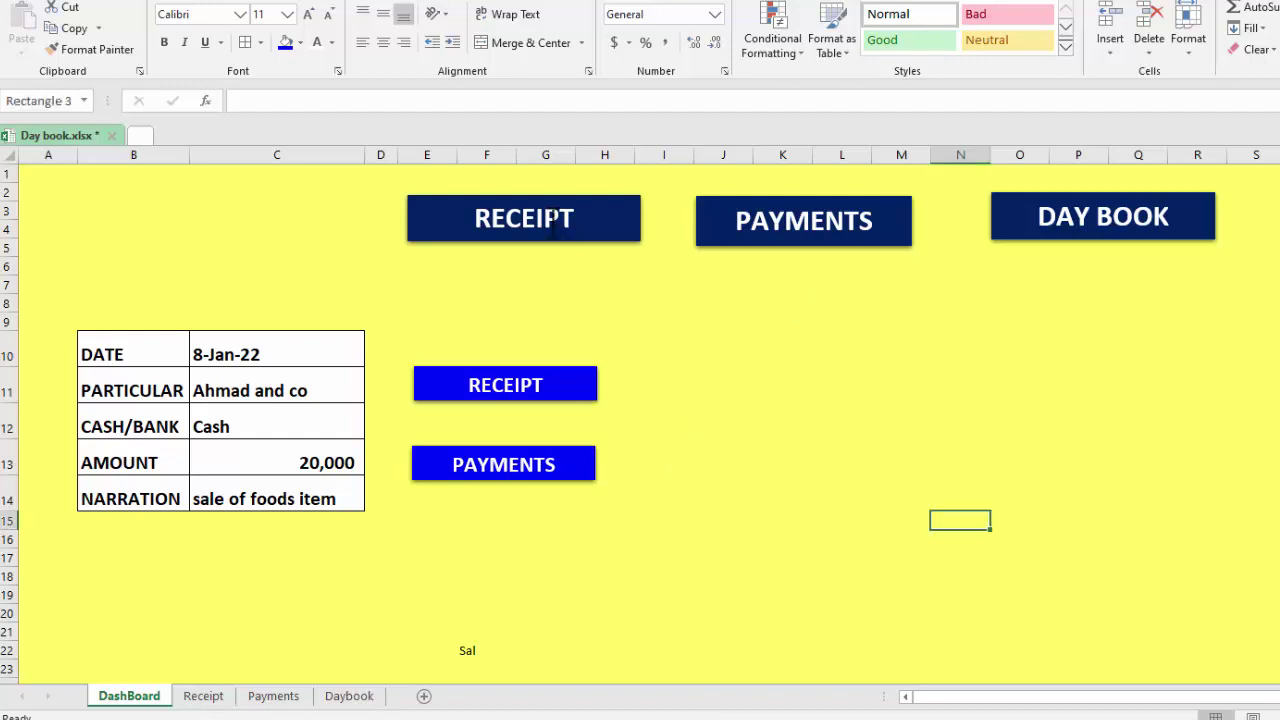
right_click(549, 221)
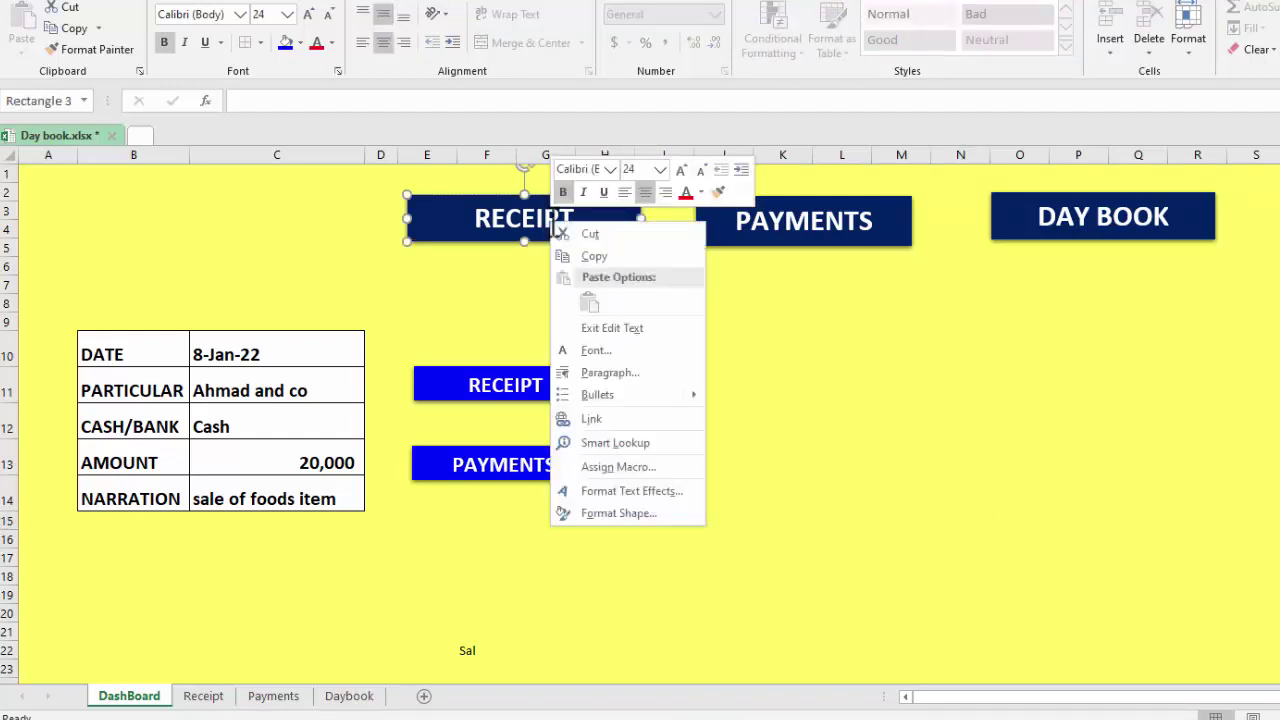
click(585, 420)
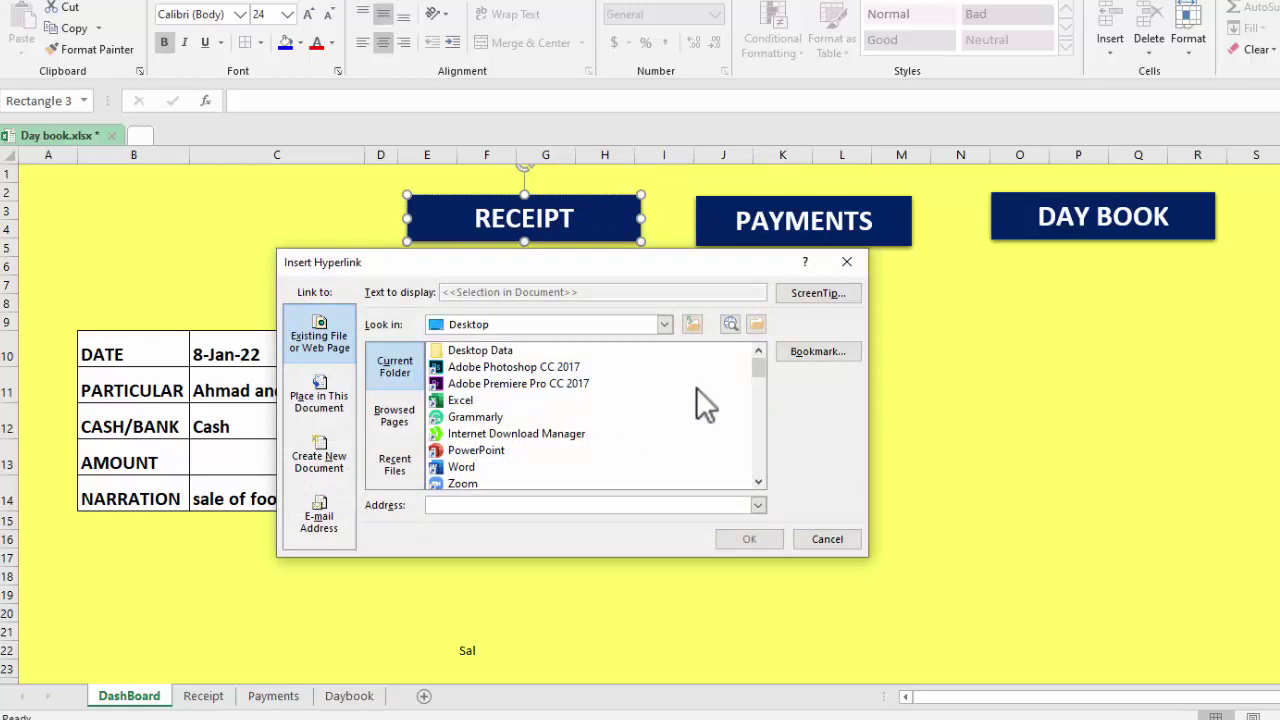
click(320, 393)
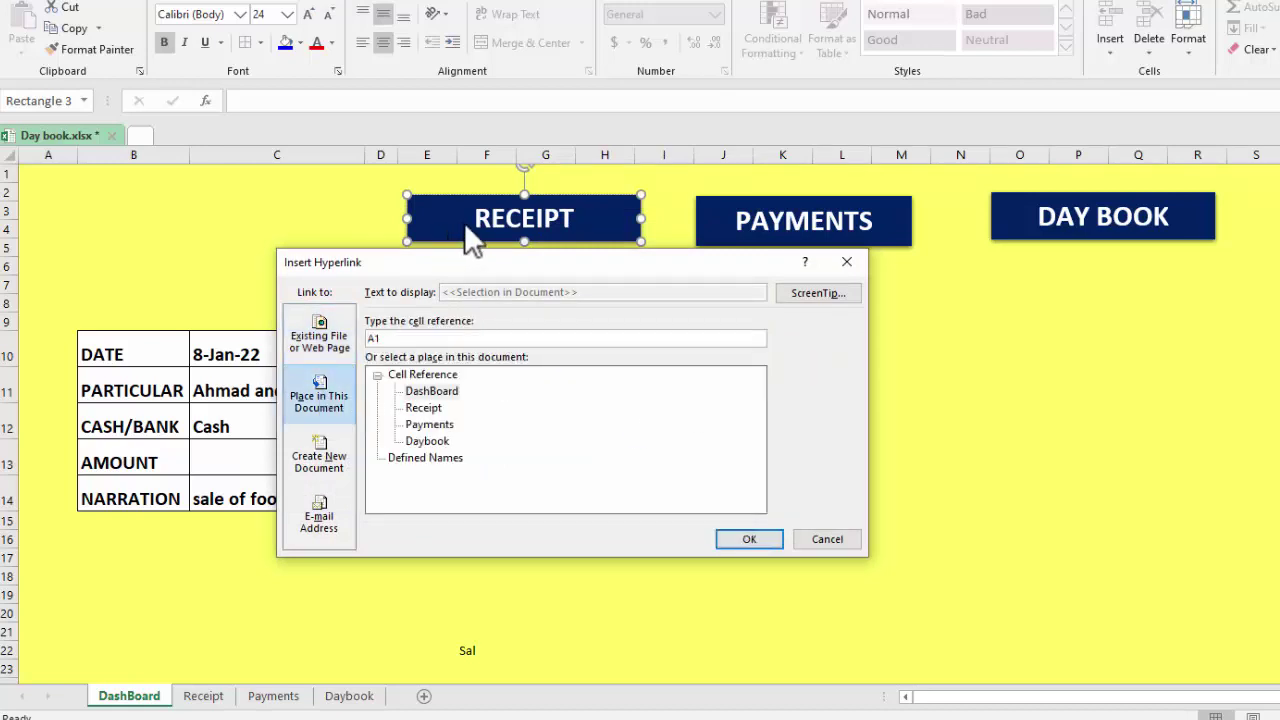
click(438, 407)
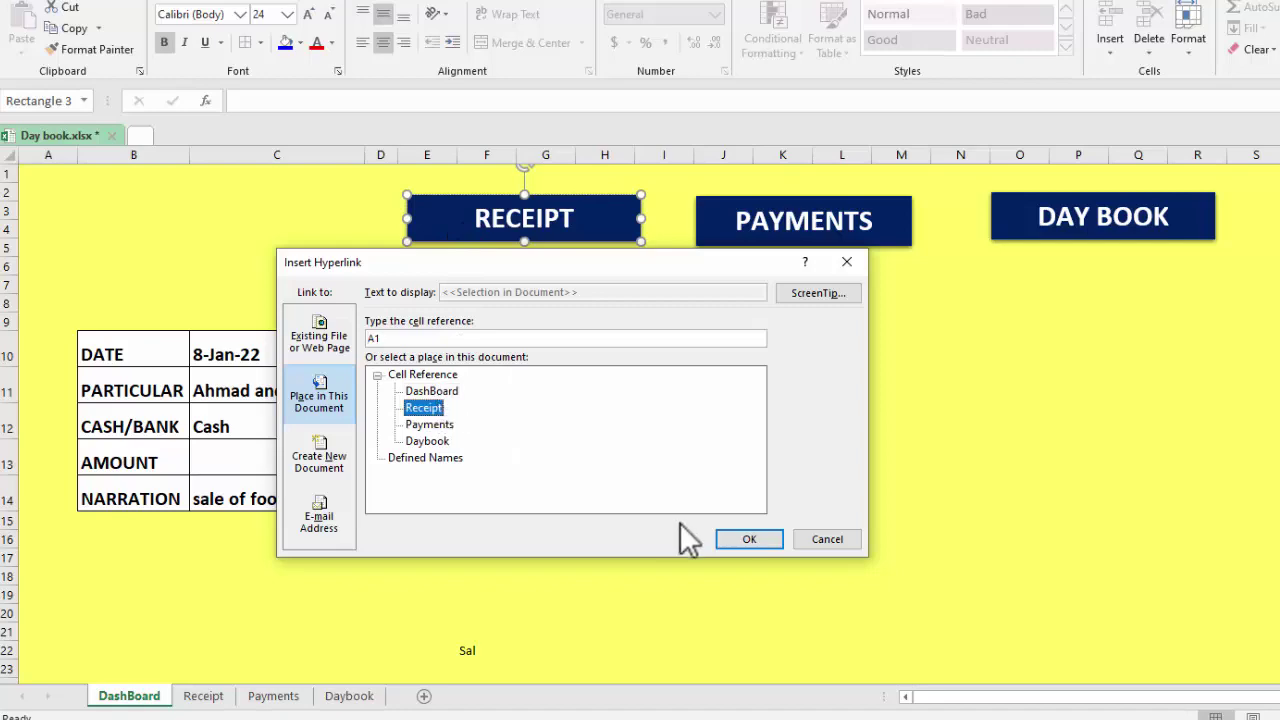
click(748, 539)
click(730, 449)
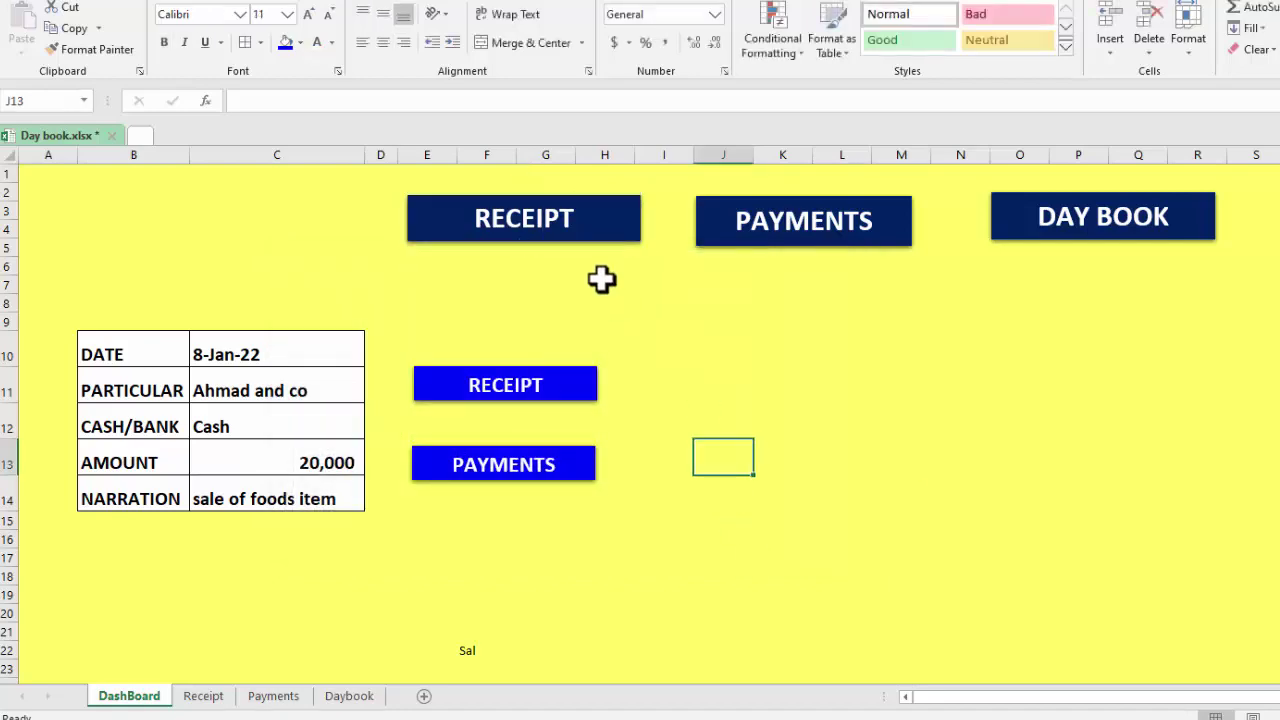
click(572, 226)
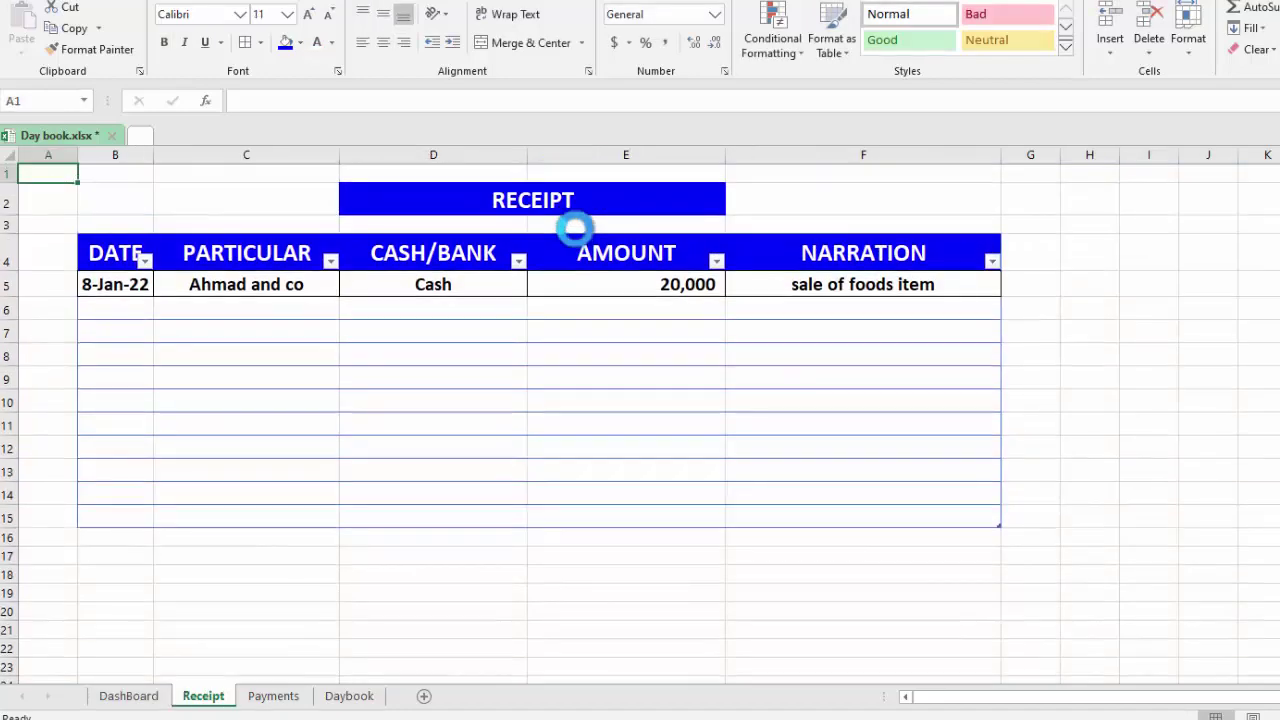
click(150, 695)
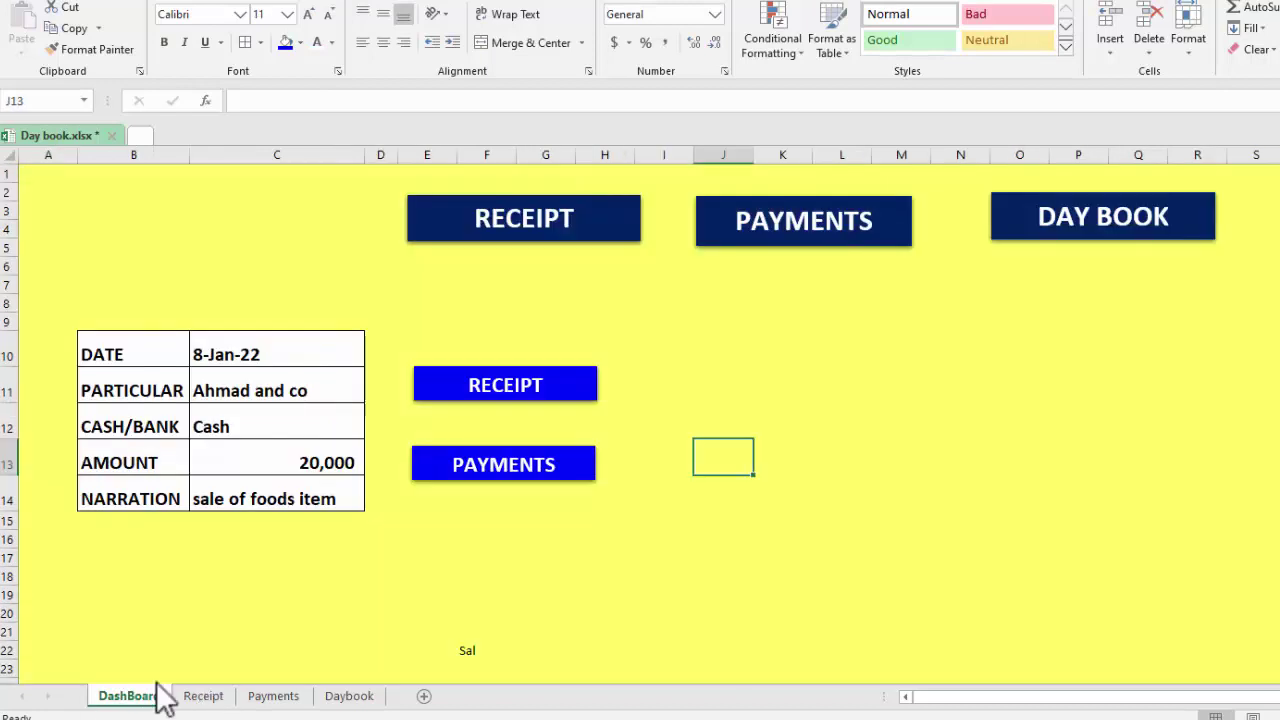
Step: Link the PAYMENTS shape to the Payments sheet and test the jump
ctrl+click(775, 214)
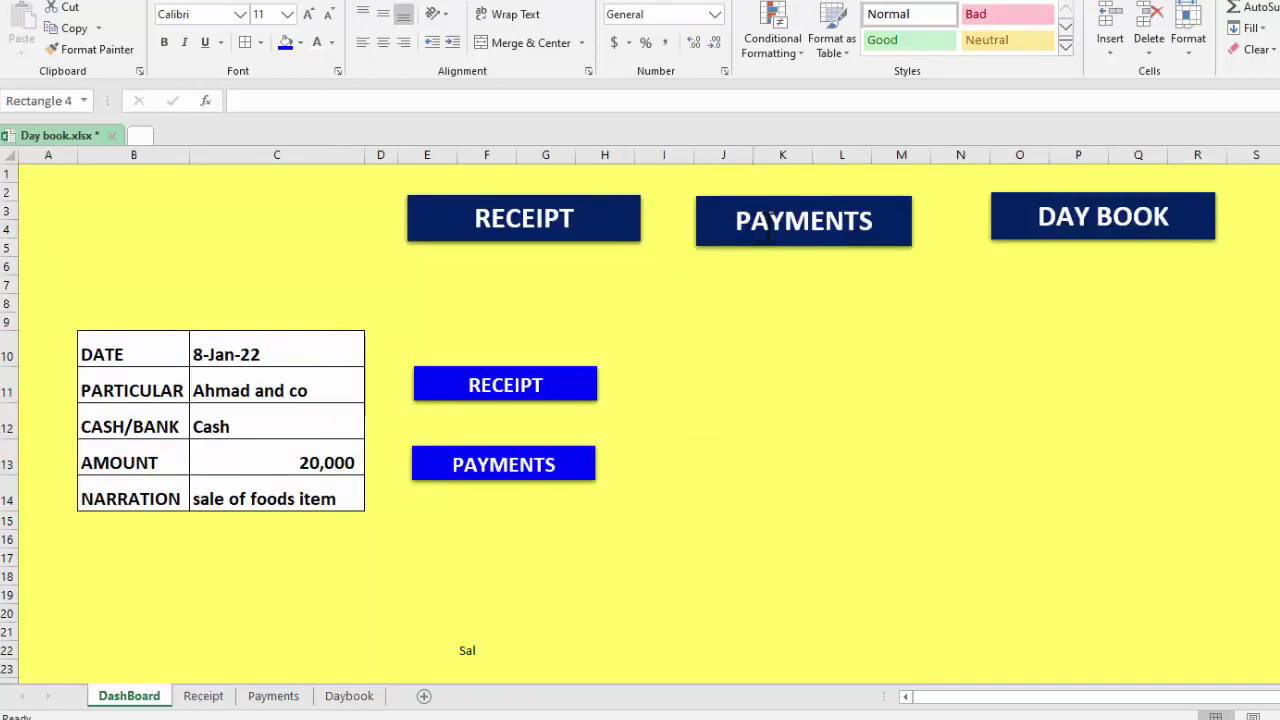
right_click(767, 226)
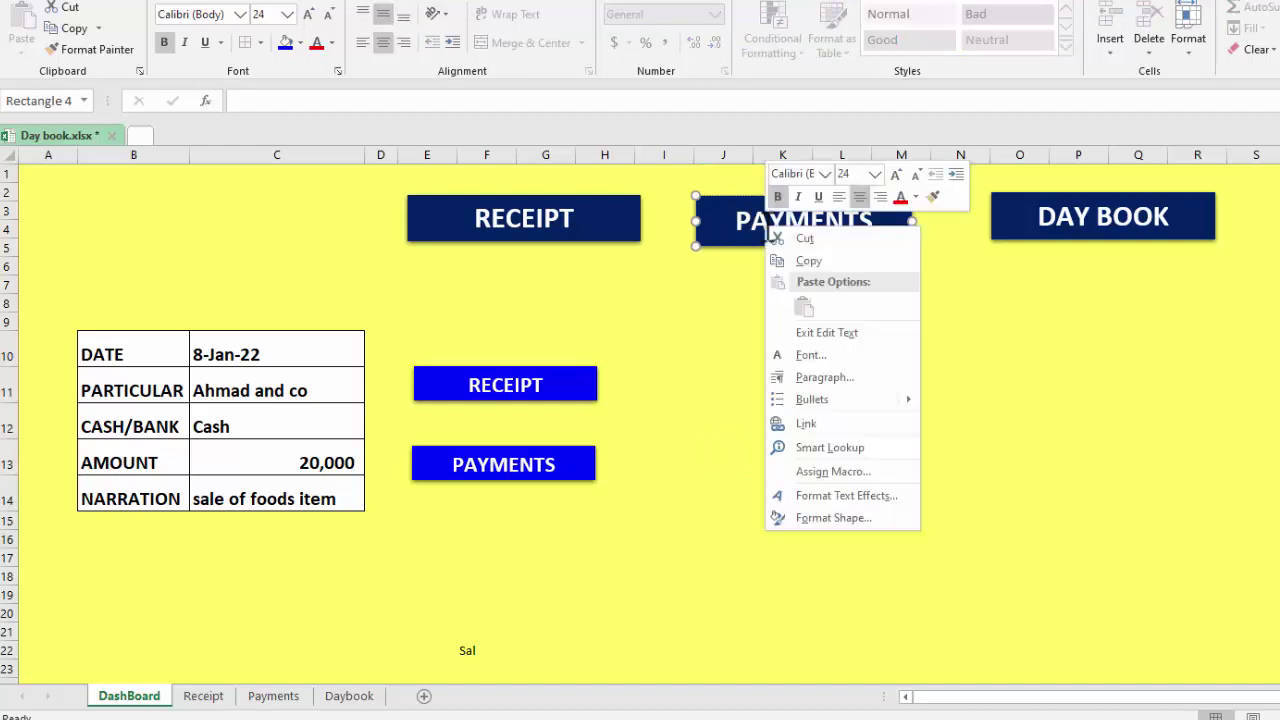
click(803, 421)
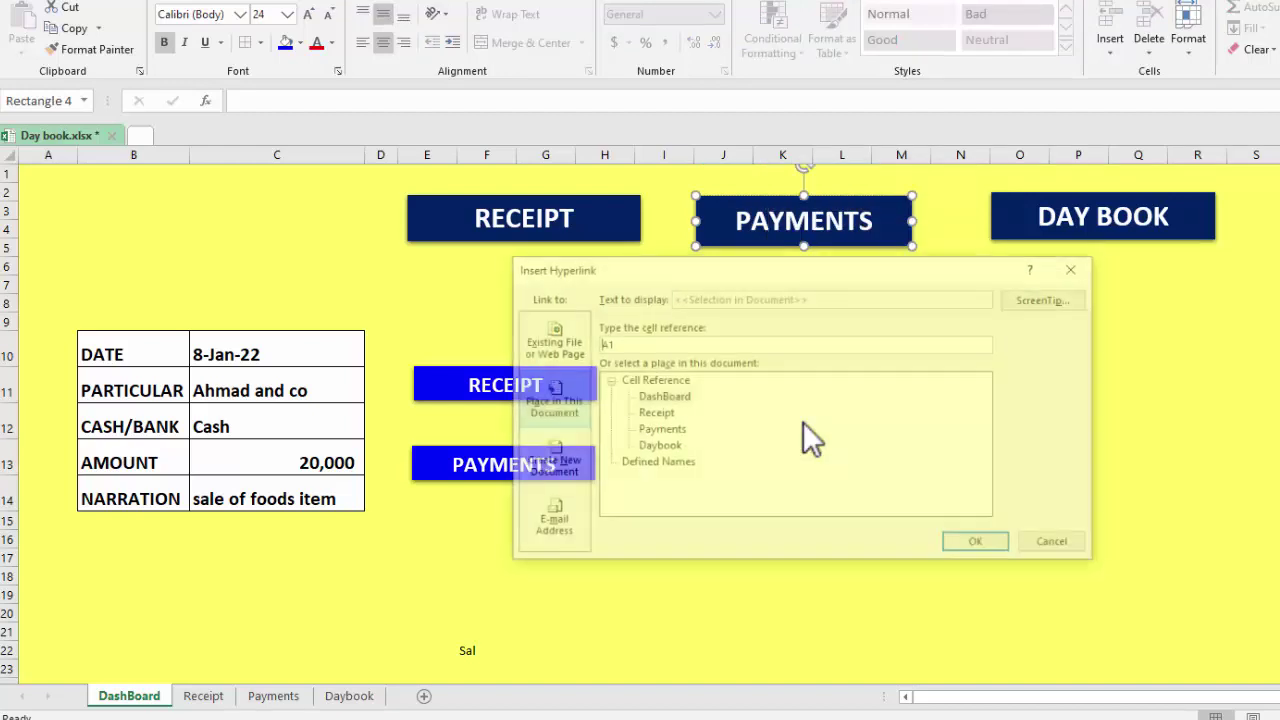
click(638, 429)
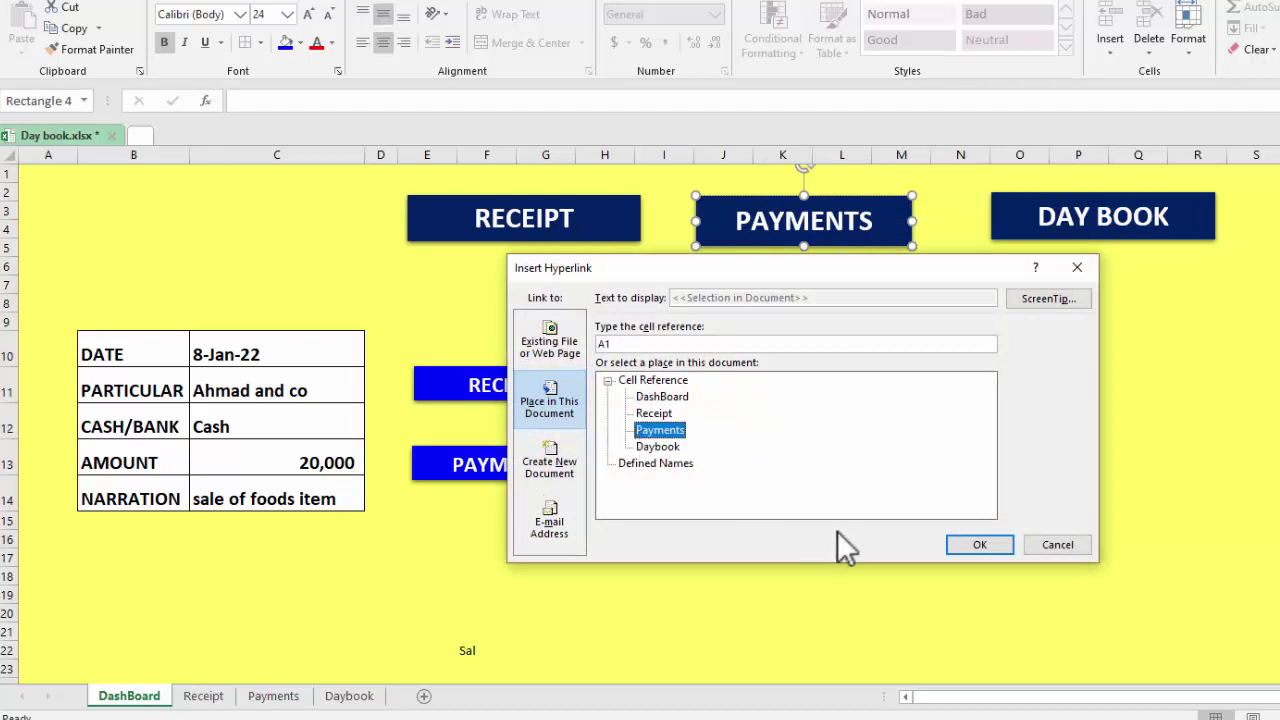
click(972, 549)
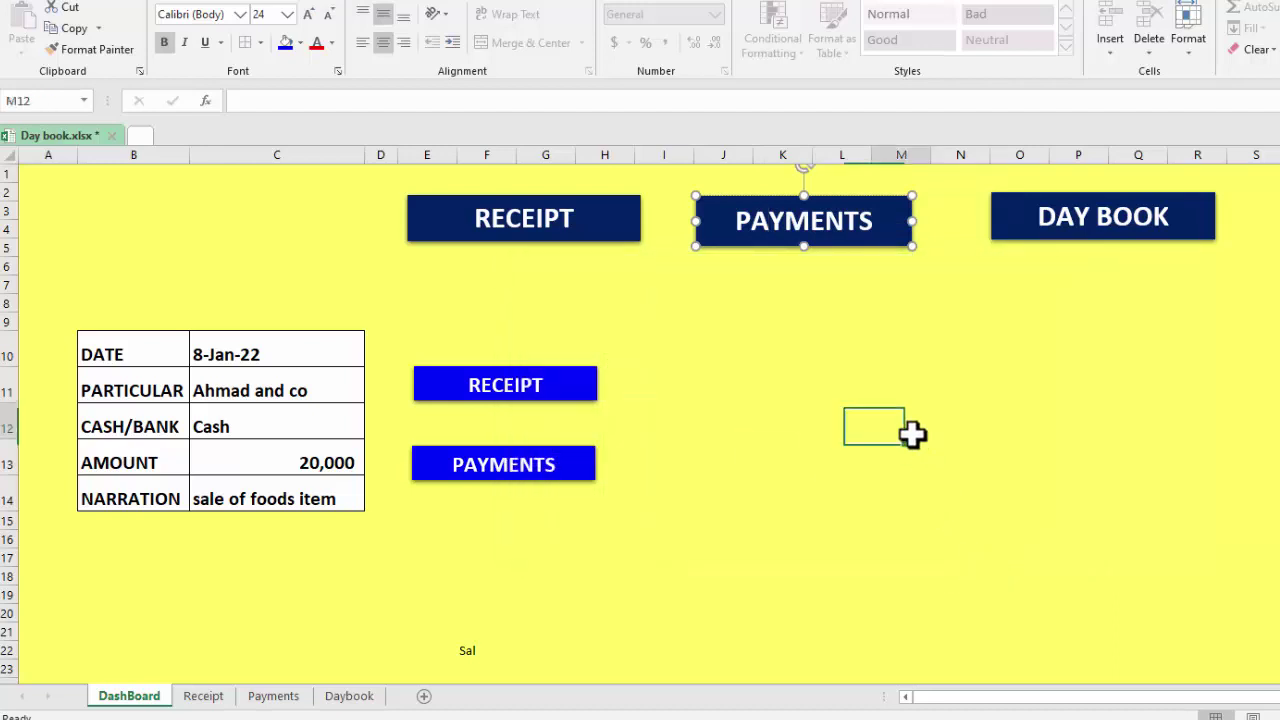
click(912, 432)
click(831, 248)
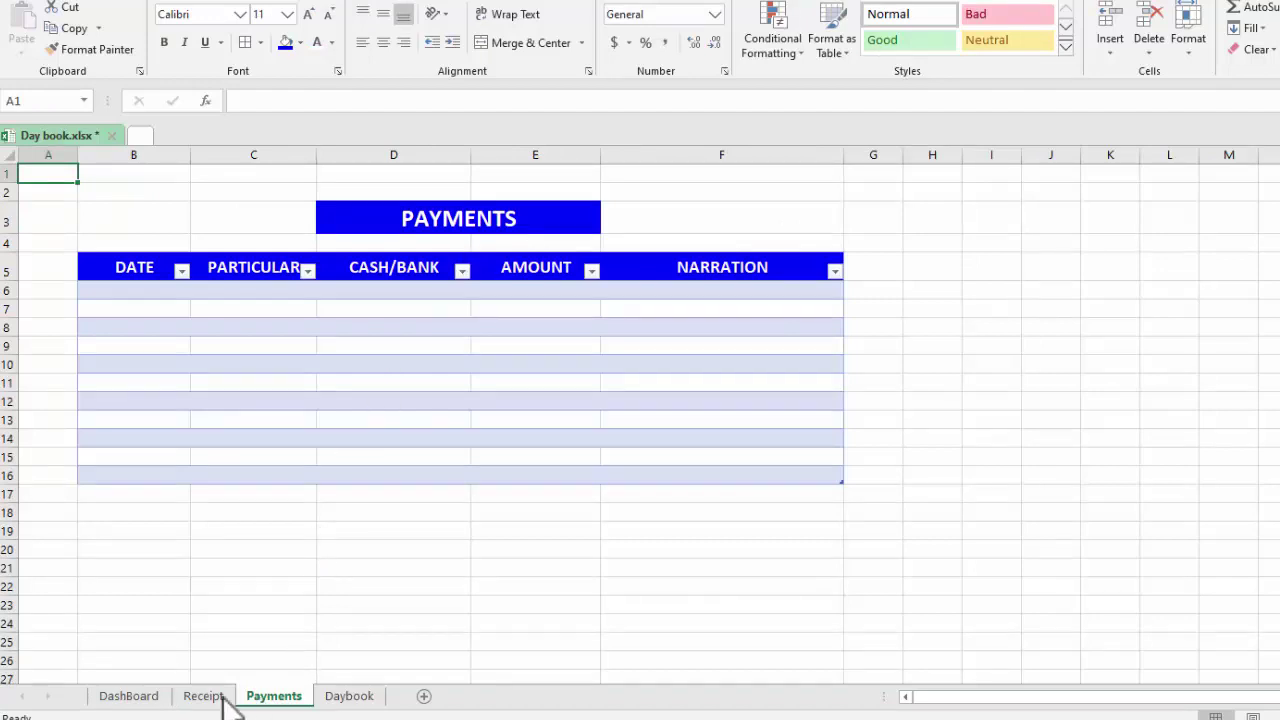
click(140, 697)
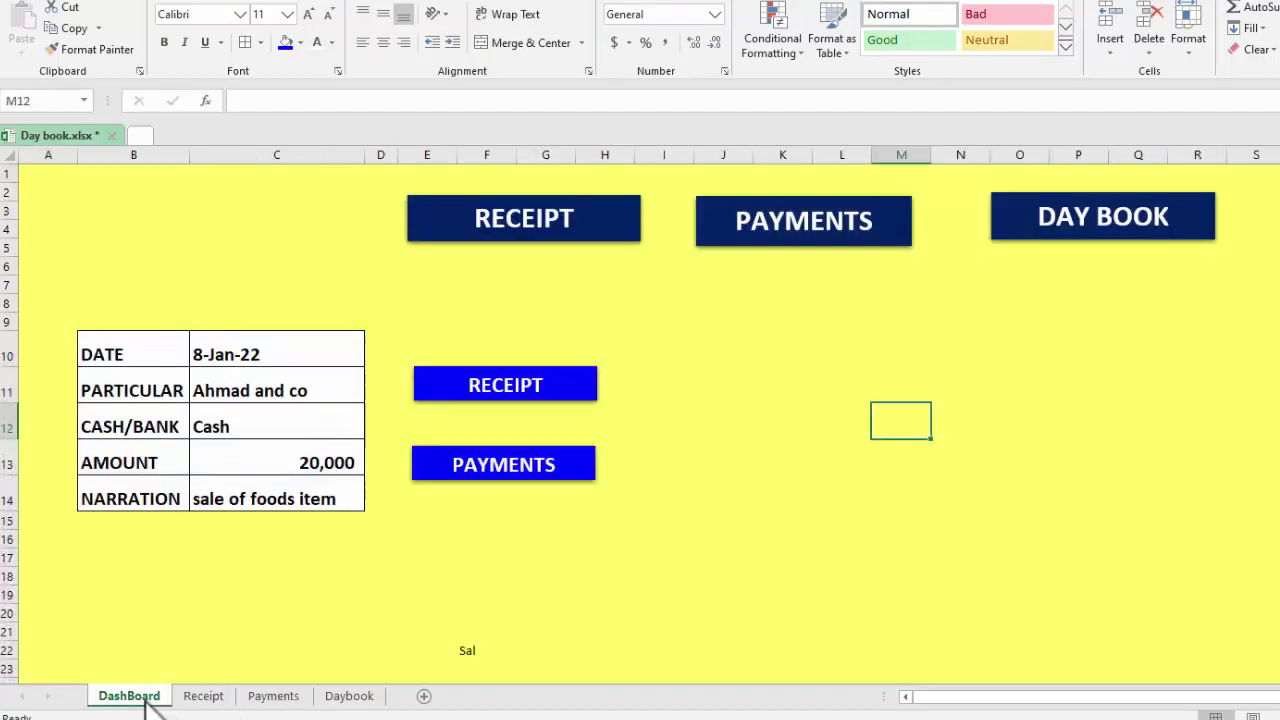
Step: Link the DAY BOOK shape to the Daybook sheet and test the jump
click(1098, 236)
right_click(1098, 236)
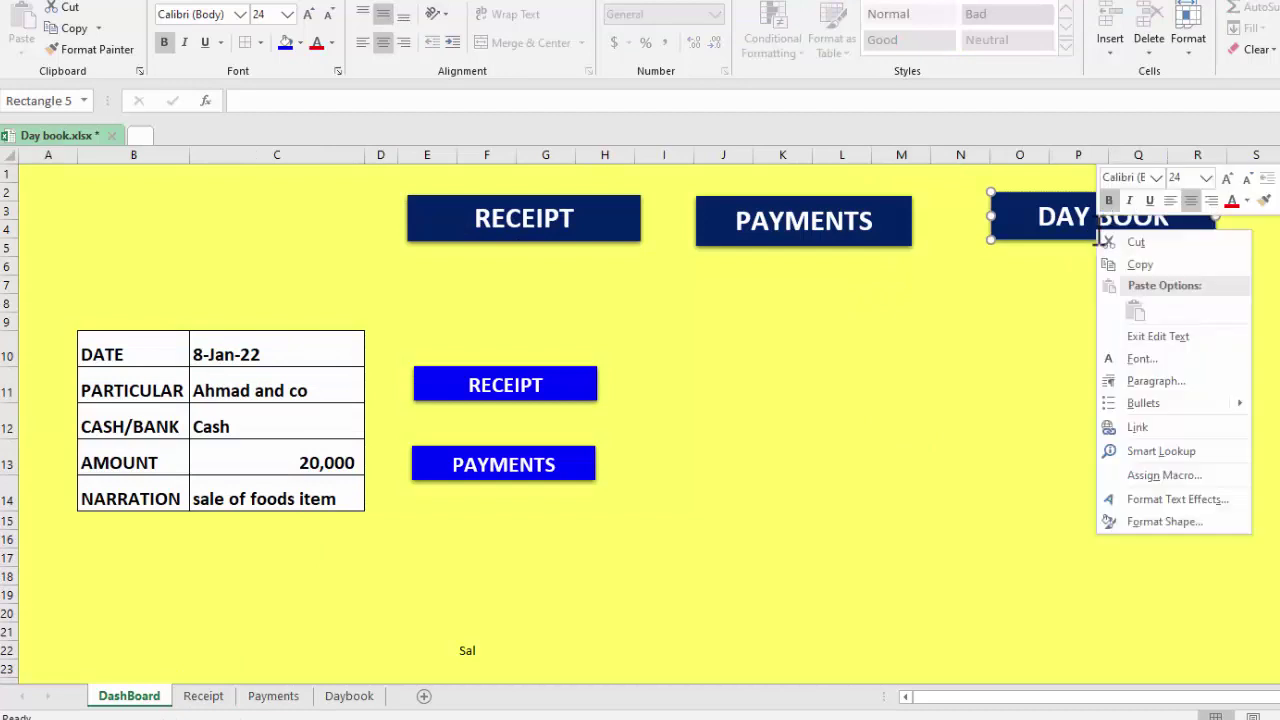
click(1131, 430)
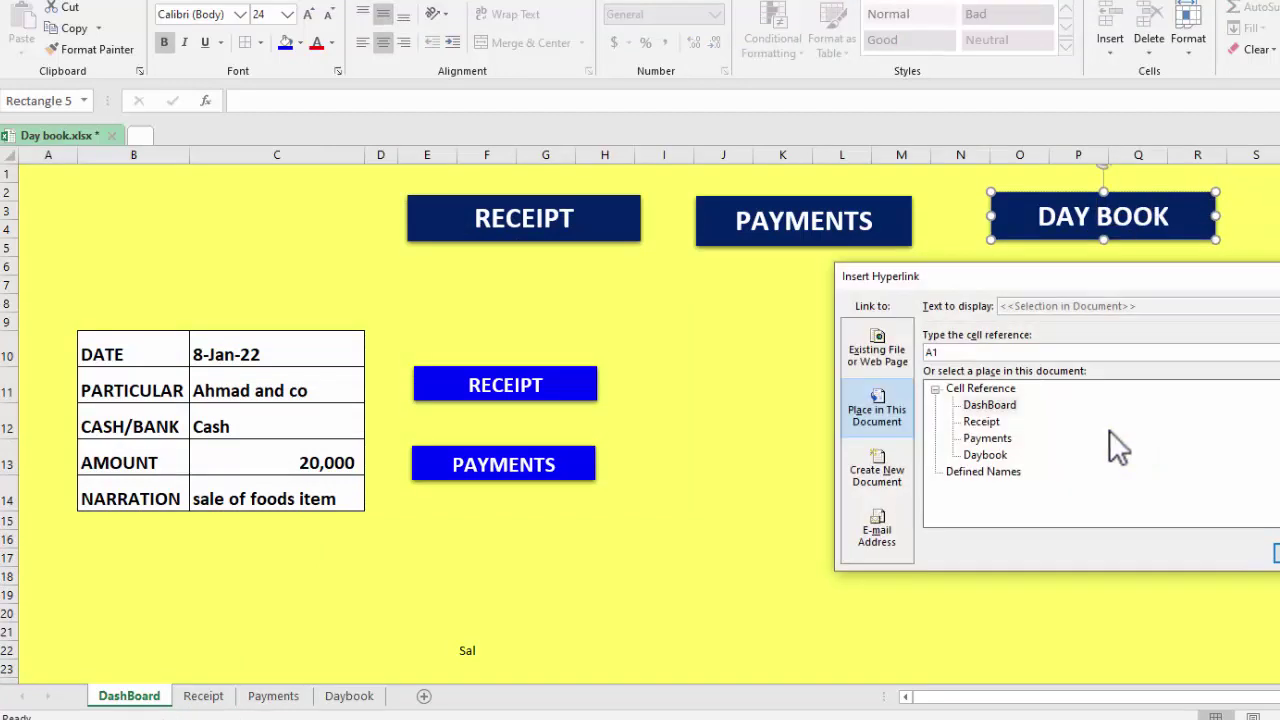
click(976, 455)
click(1266, 553)
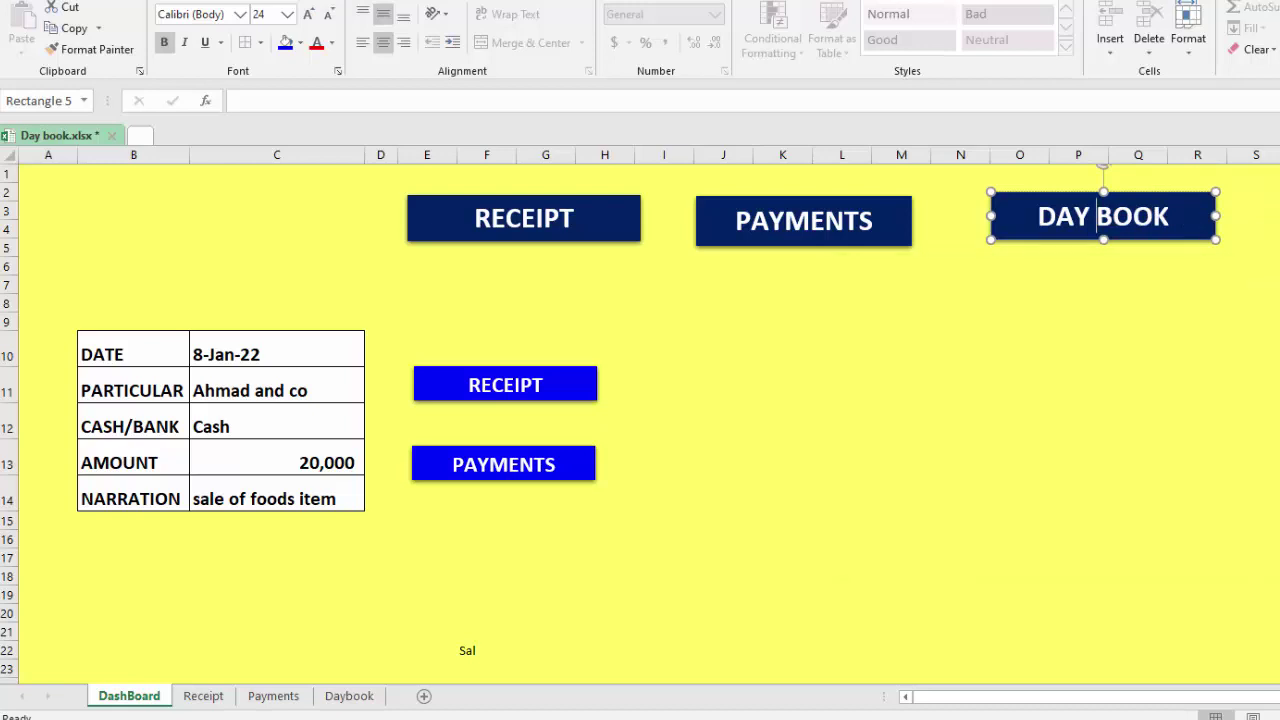
click(1140, 356)
click(1086, 222)
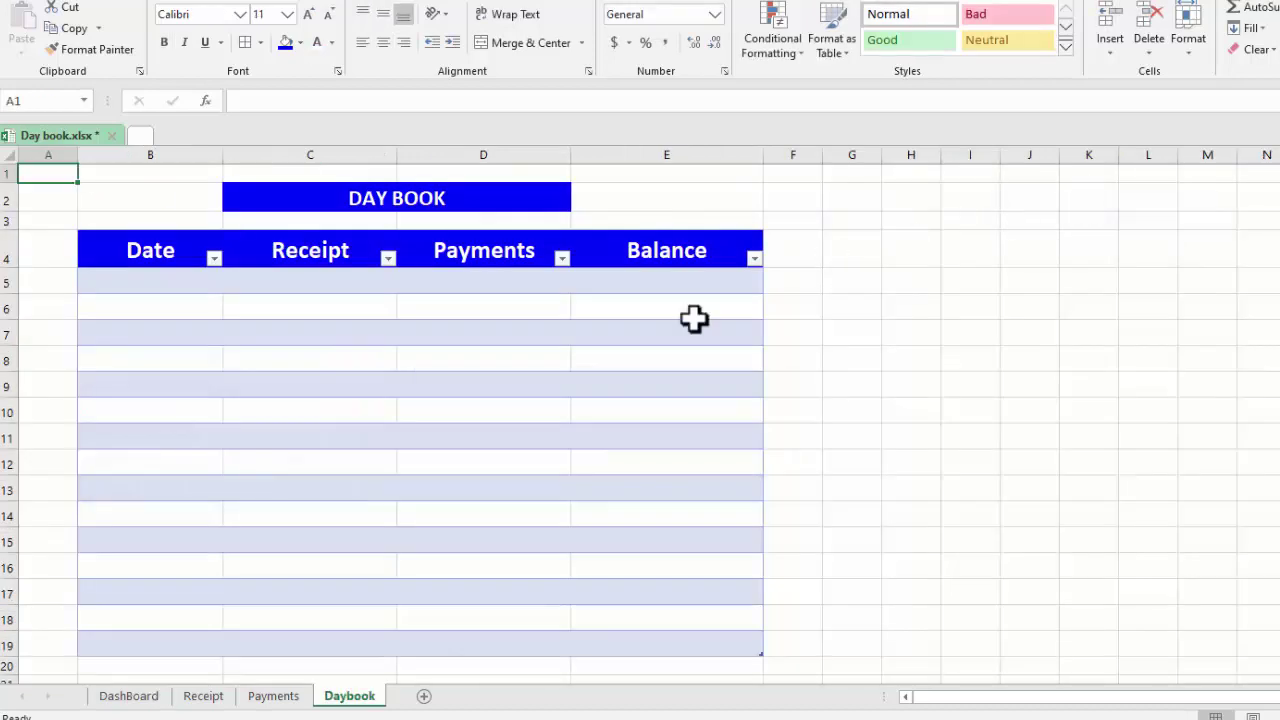
click(133, 697)
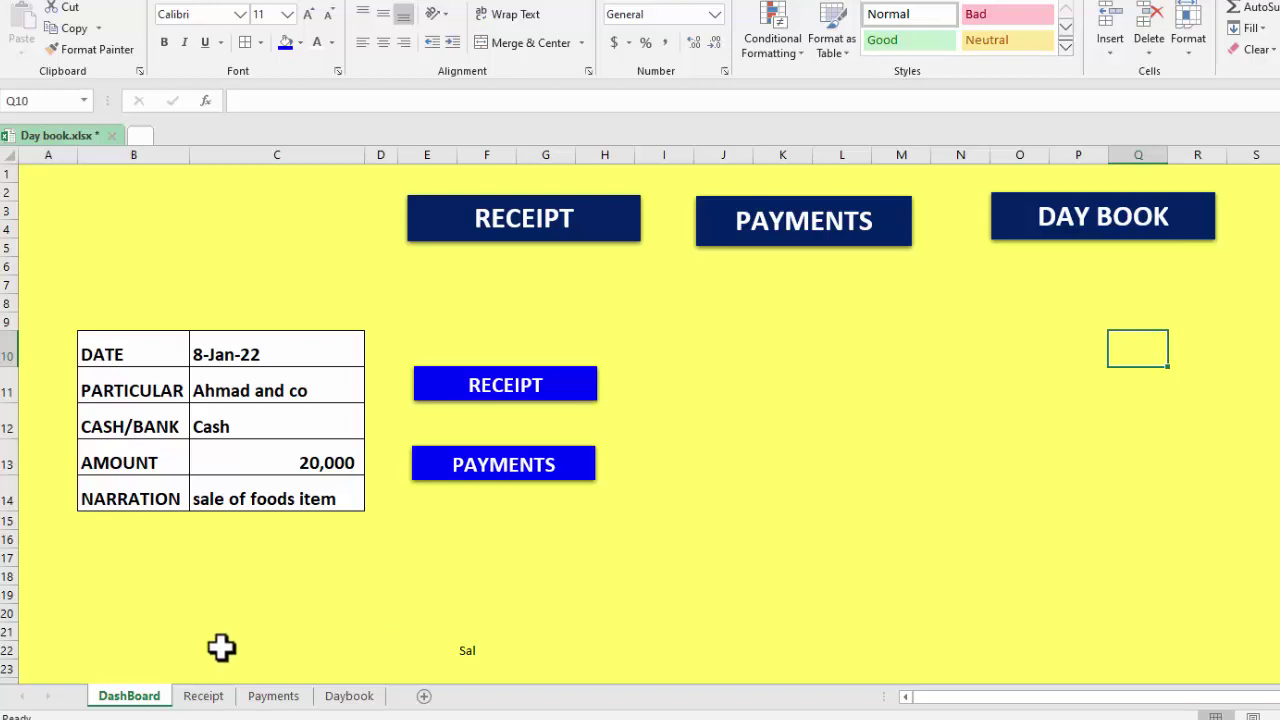
Step: Copy form values C10:C14 and paste them transposed into Payments B6, centred
click(287, 347)
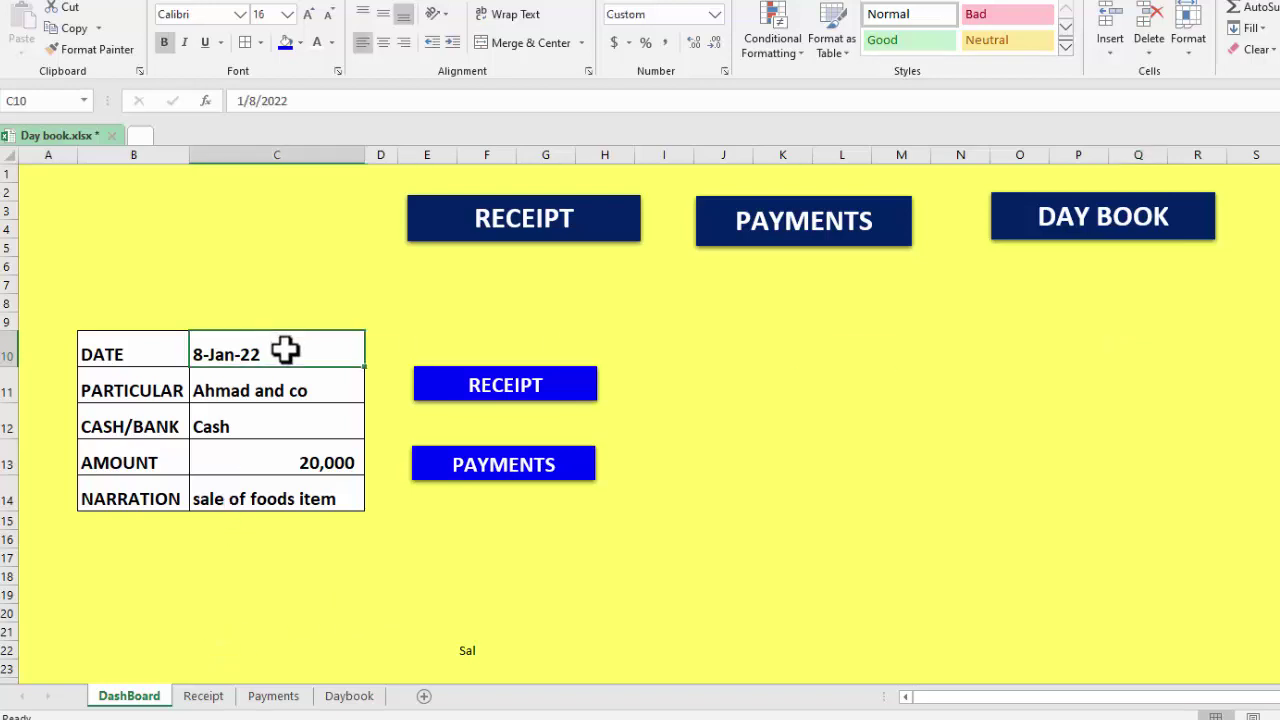
drag(284, 360, 277, 494)
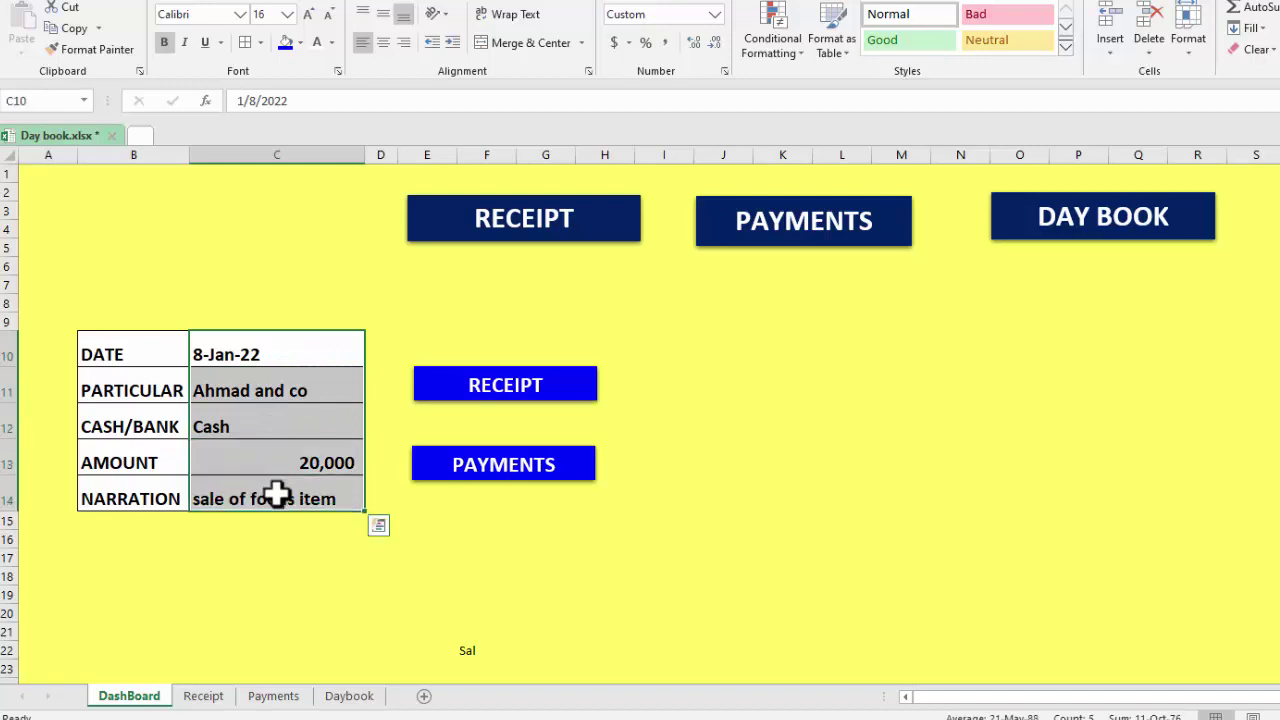
key(ctrl+c)
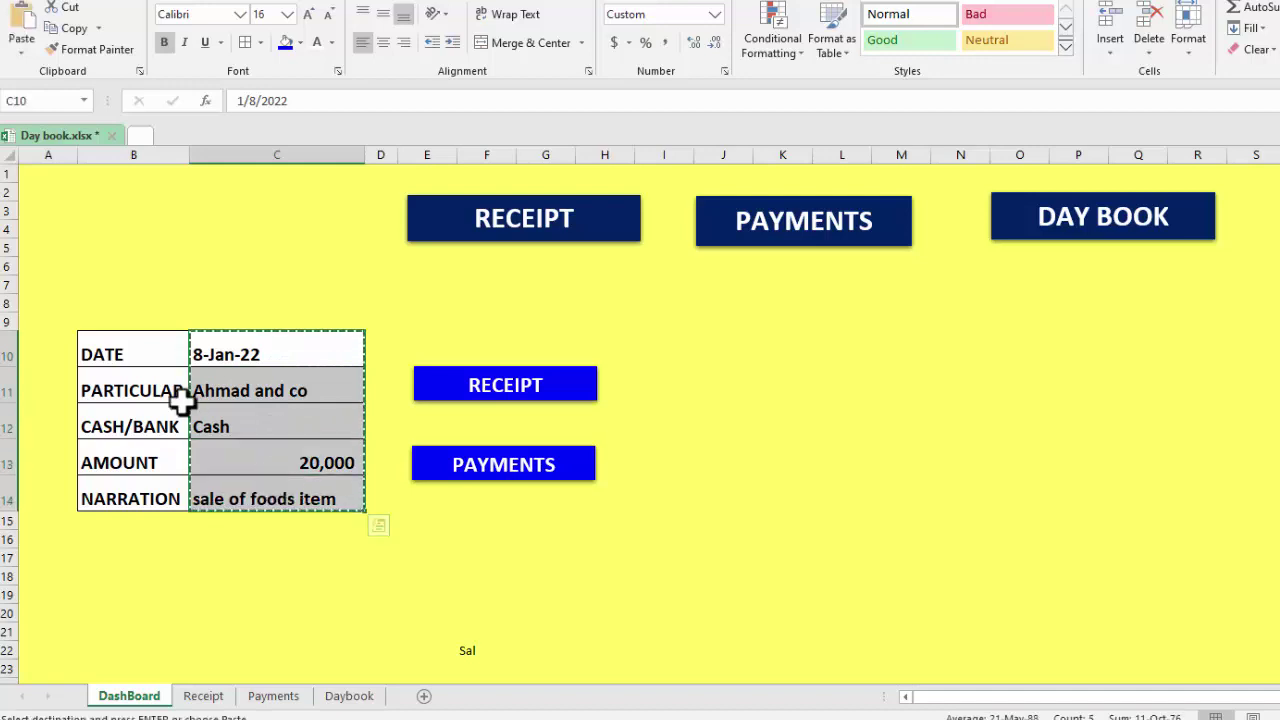
click(290, 703)
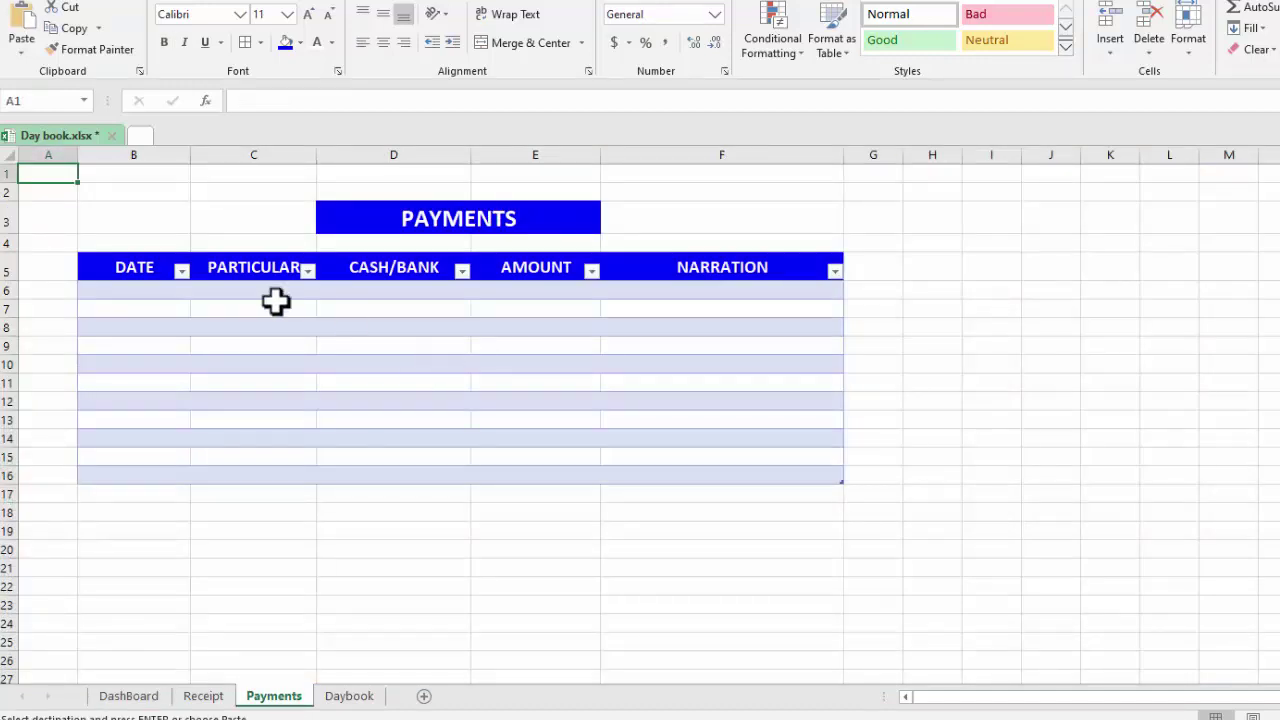
click(149, 288)
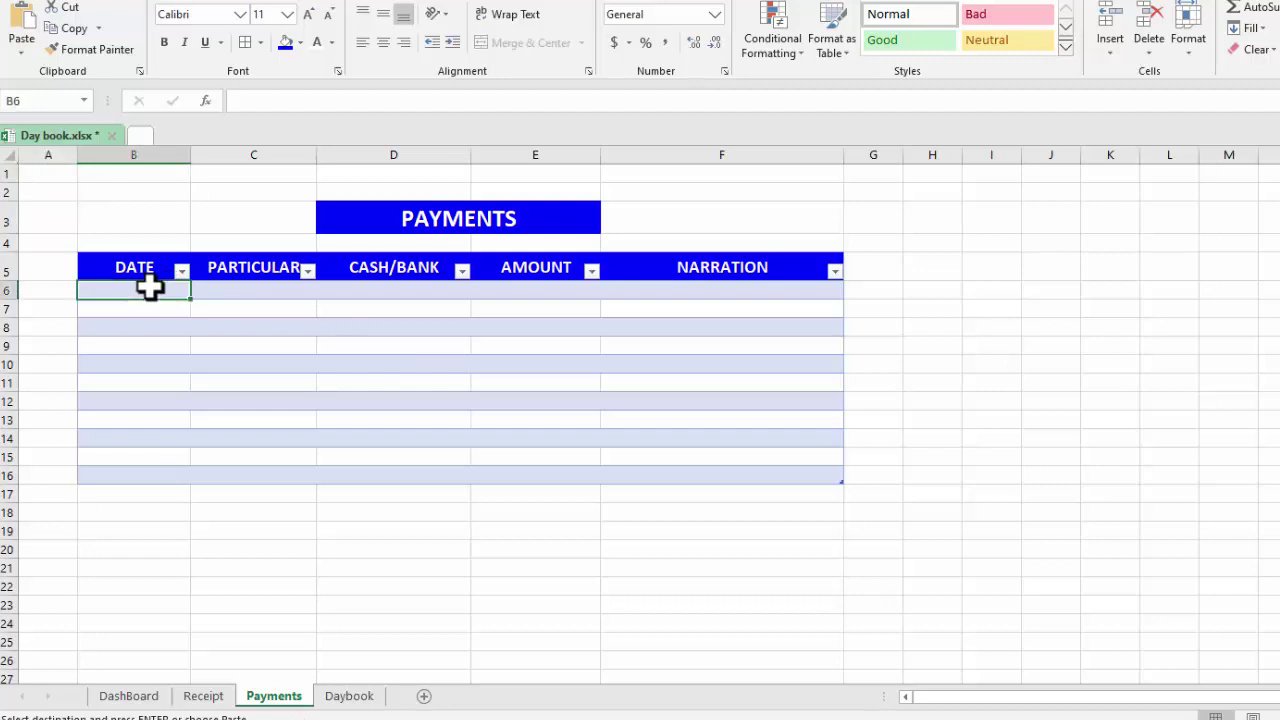
click(22, 52)
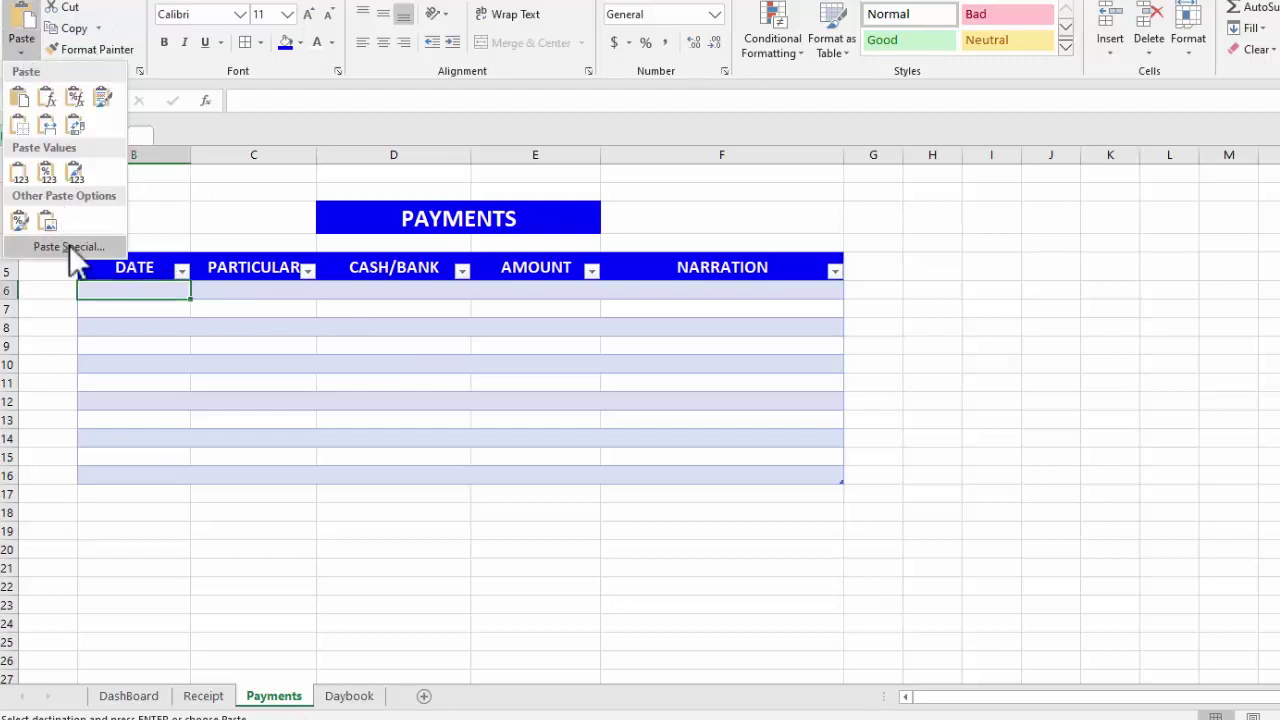
click(68, 246)
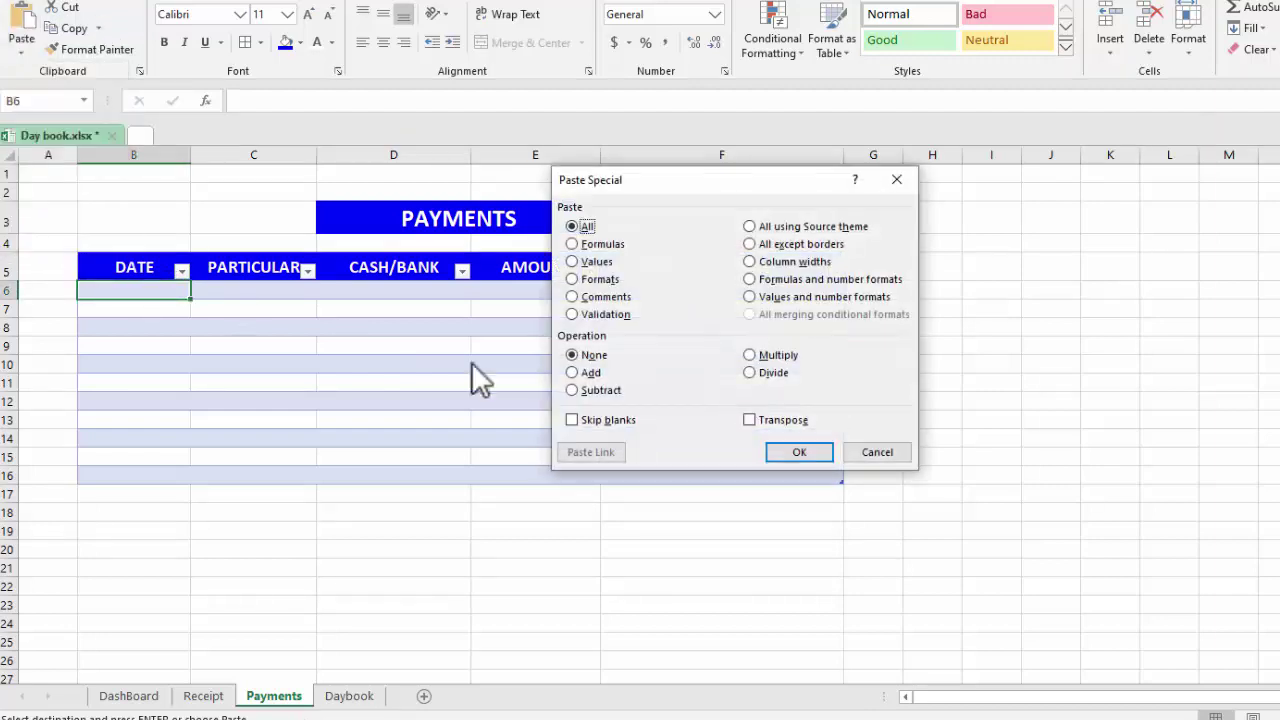
click(767, 418)
click(790, 456)
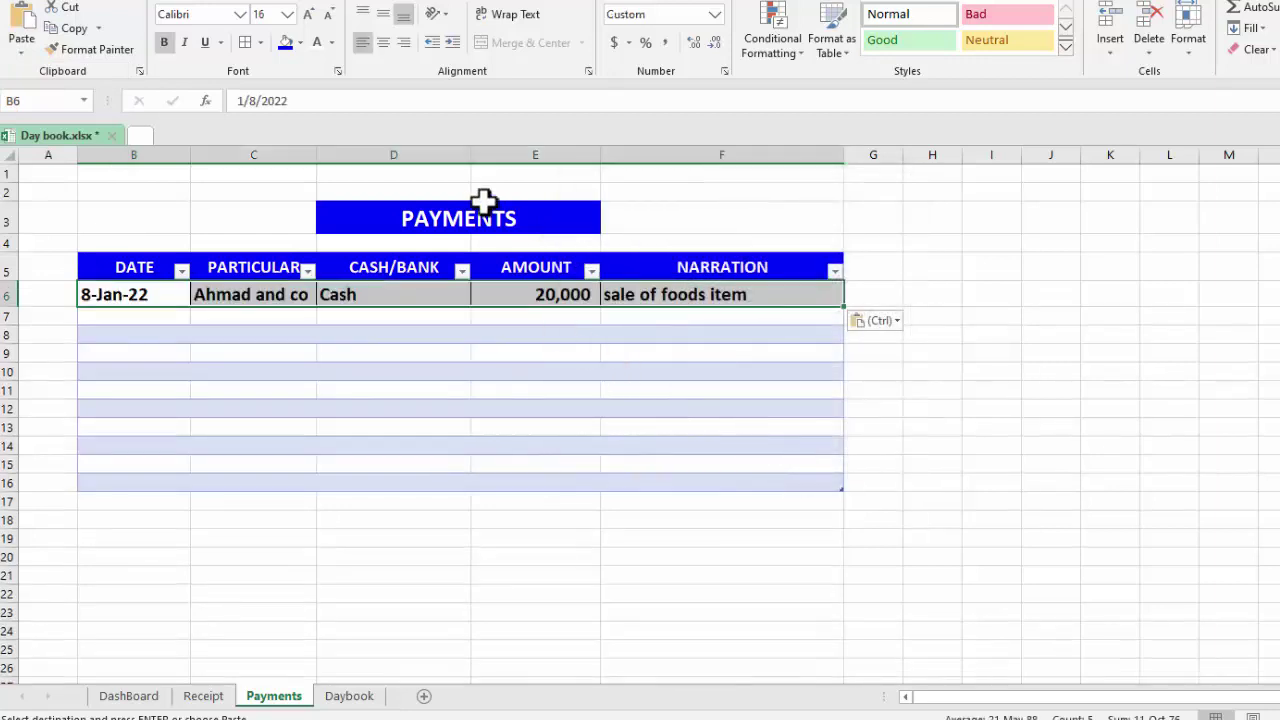
click(383, 42)
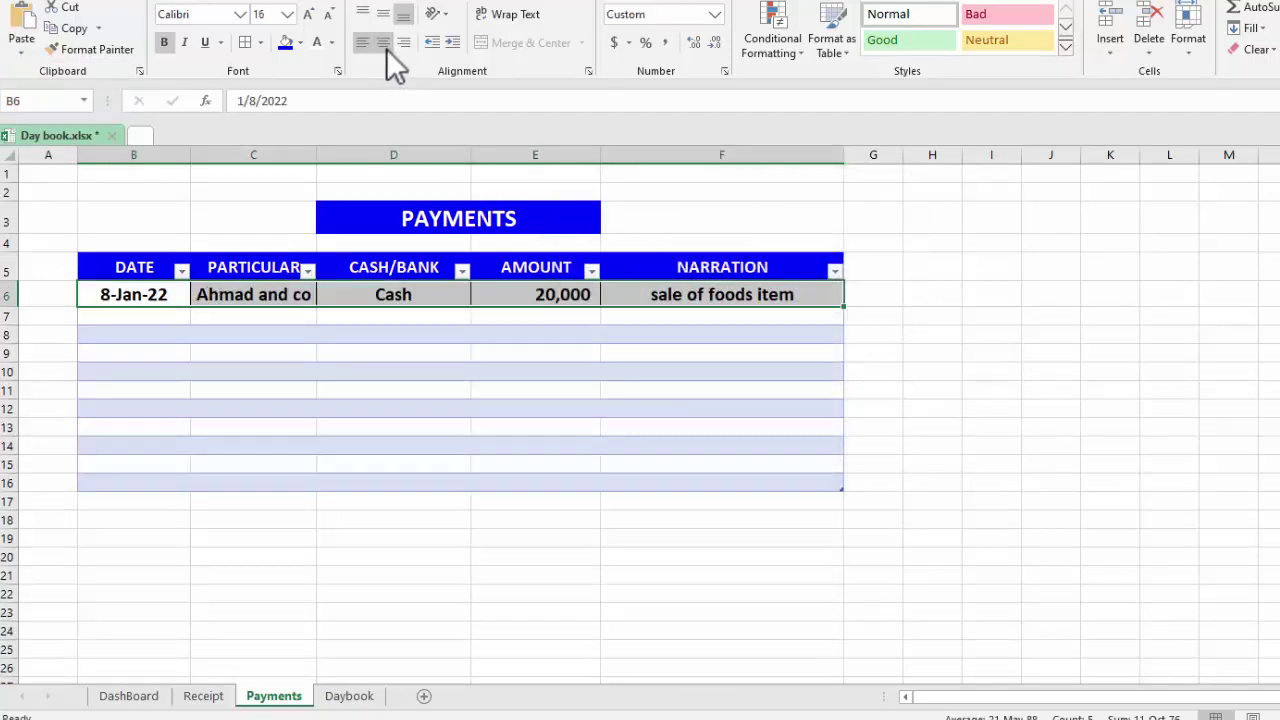
click(1045, 392)
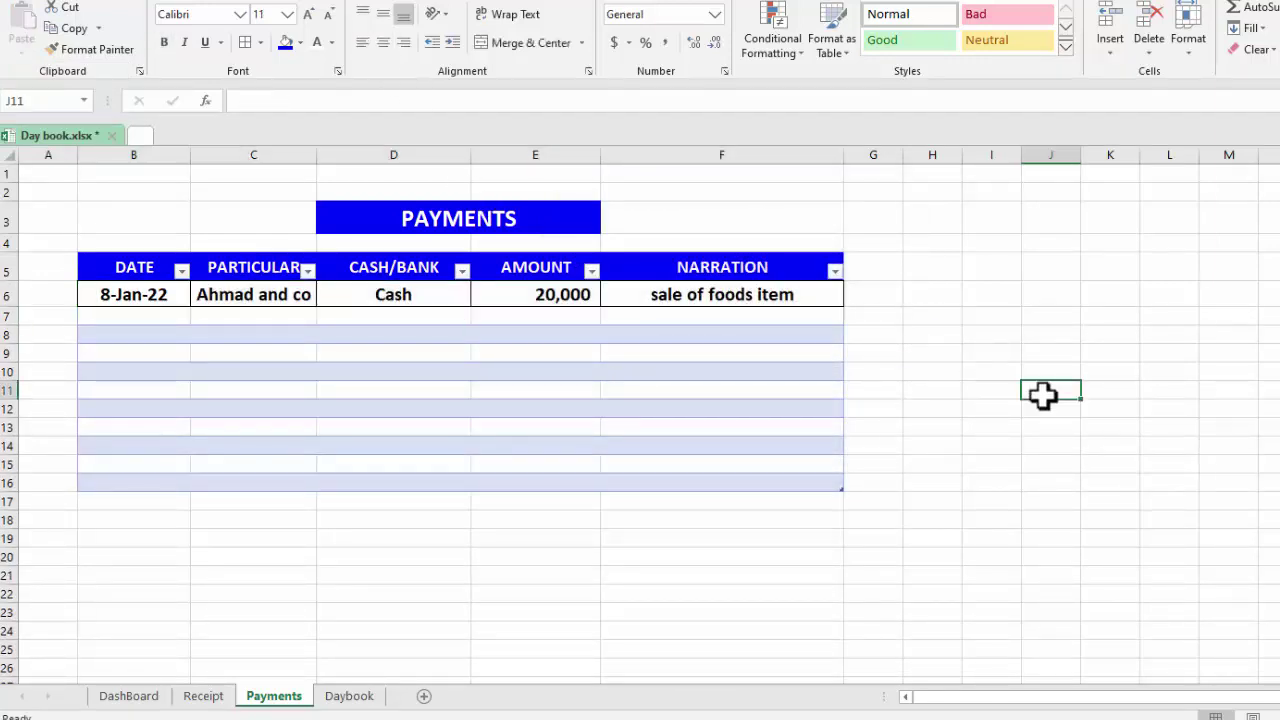
click(135, 700)
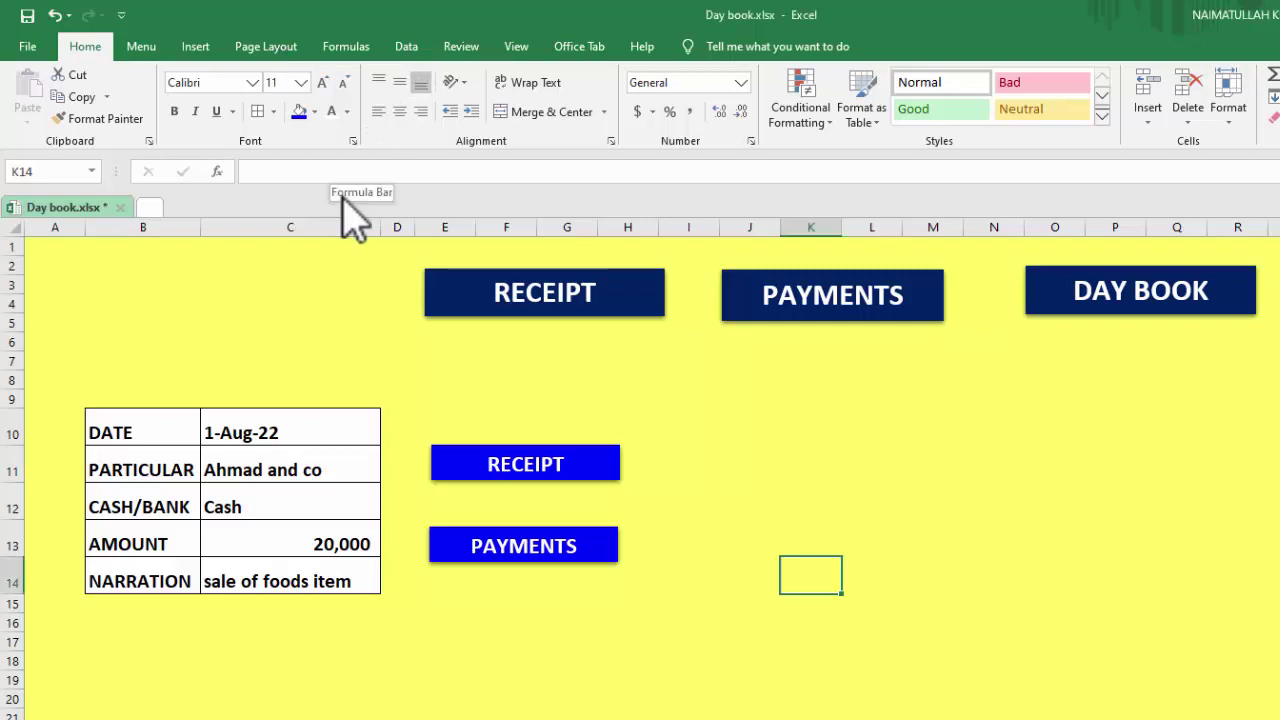
Step: Tick the Developer tab under Main Tabs in Customize the Ribbon and confirm
right_click(313, 131)
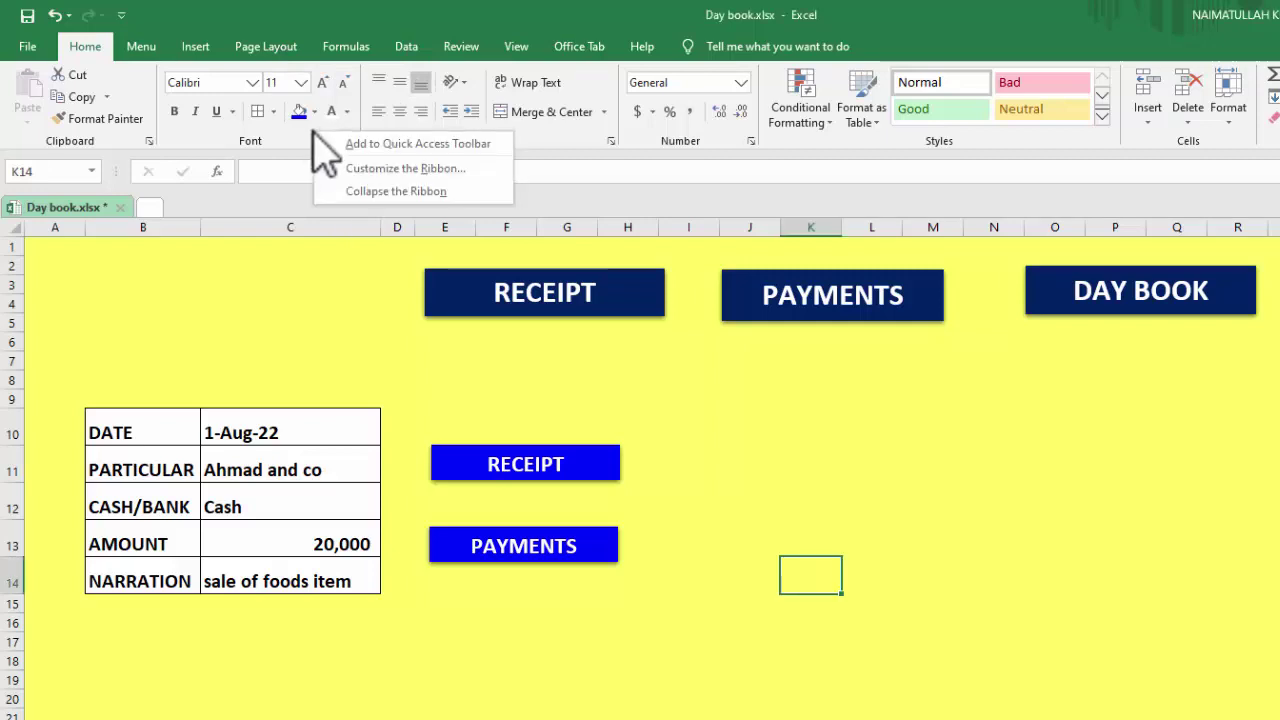
click(368, 169)
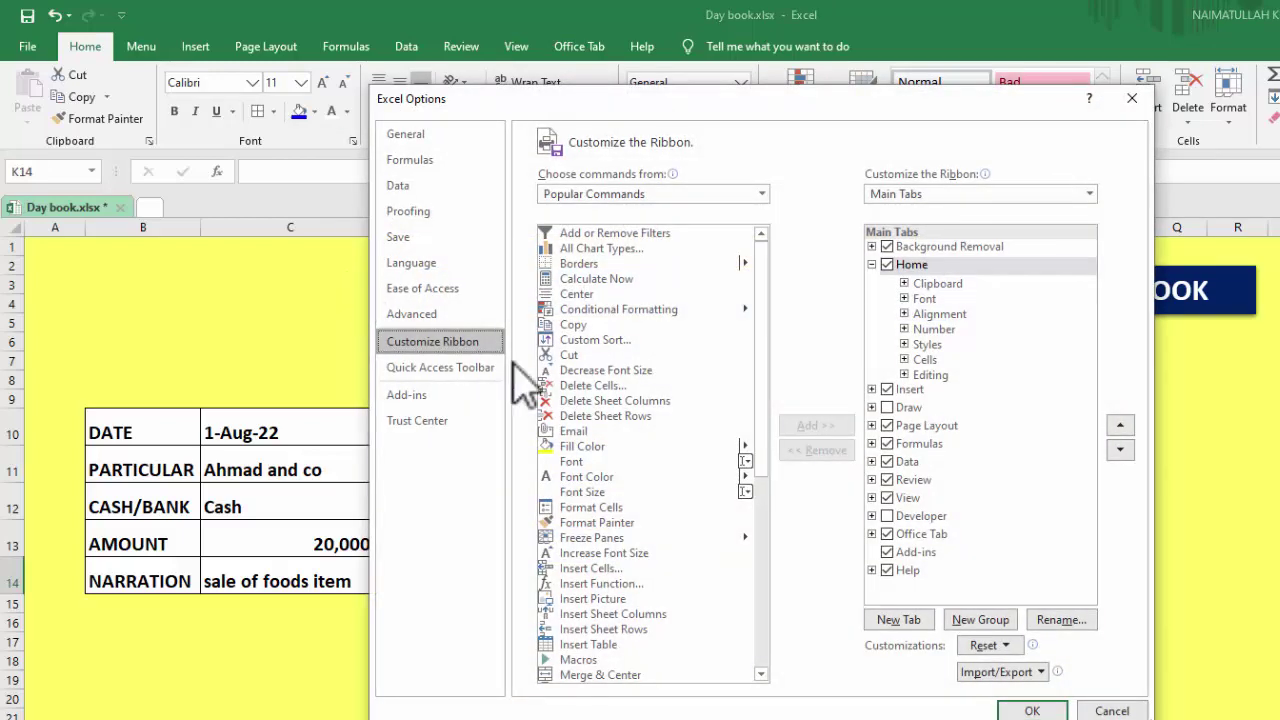
click(886, 516)
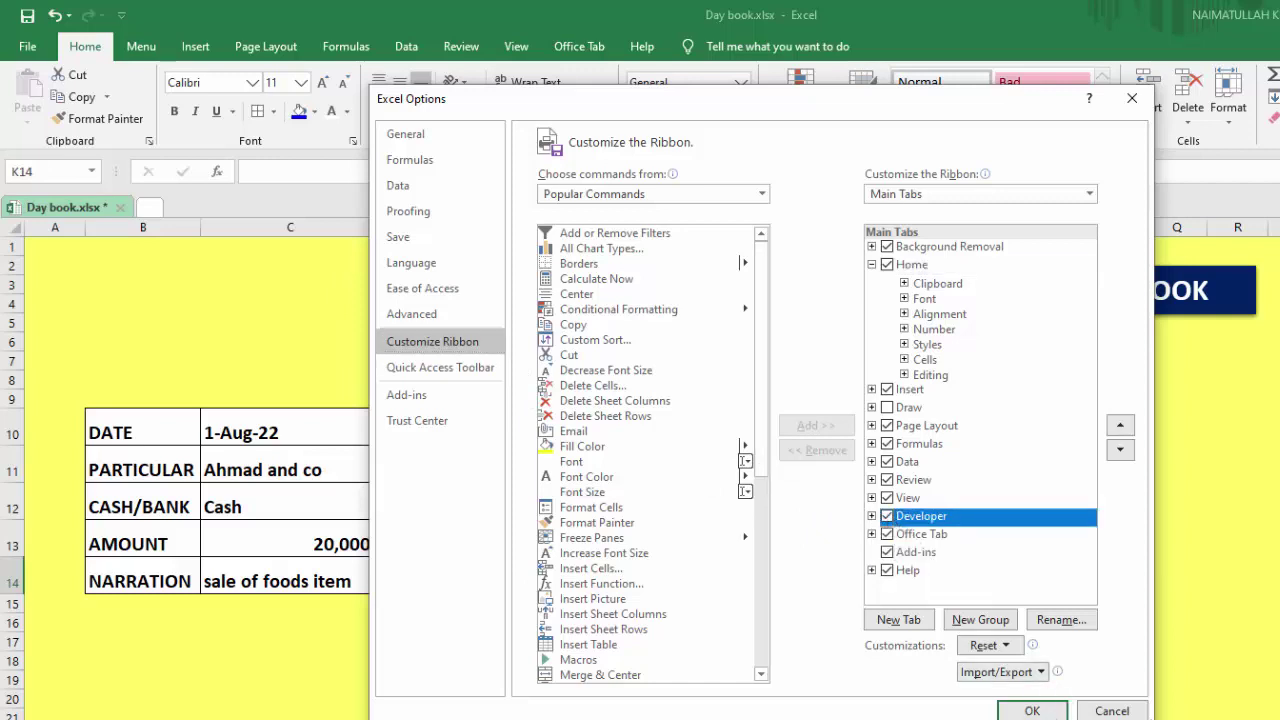
click(1032, 710)
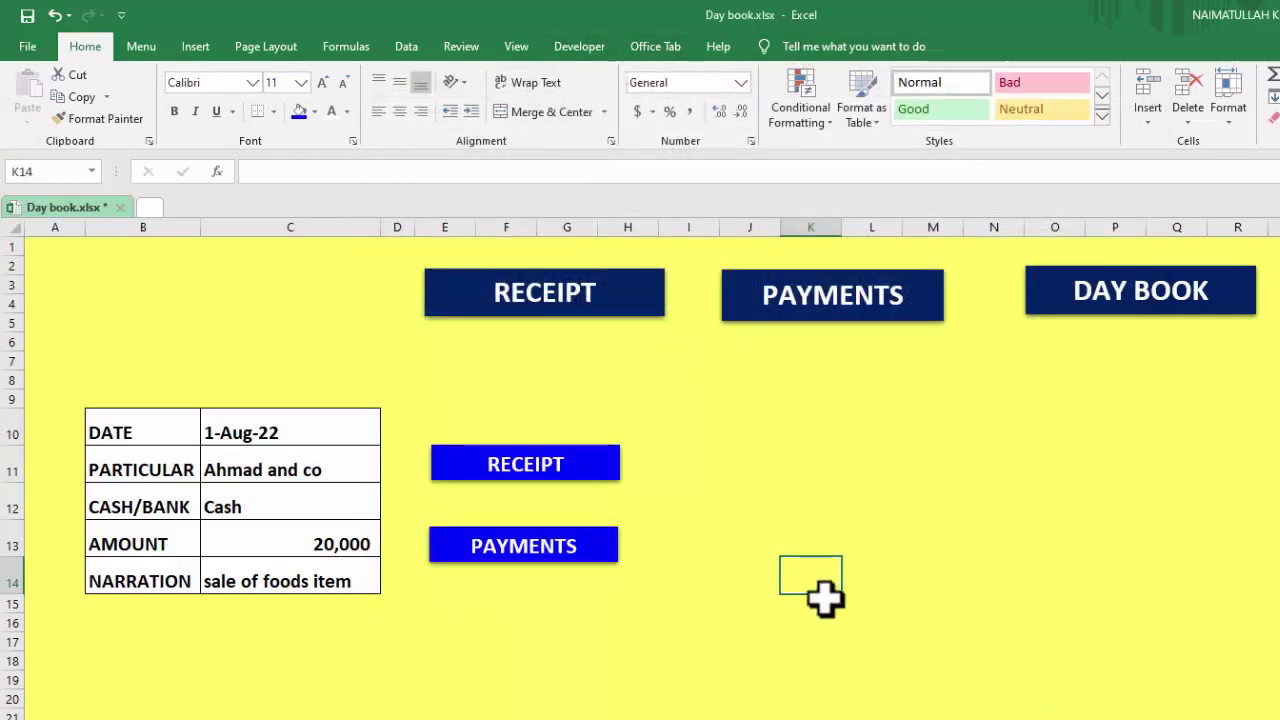
Step: Start recording a new macro named Receipt
click(572, 48)
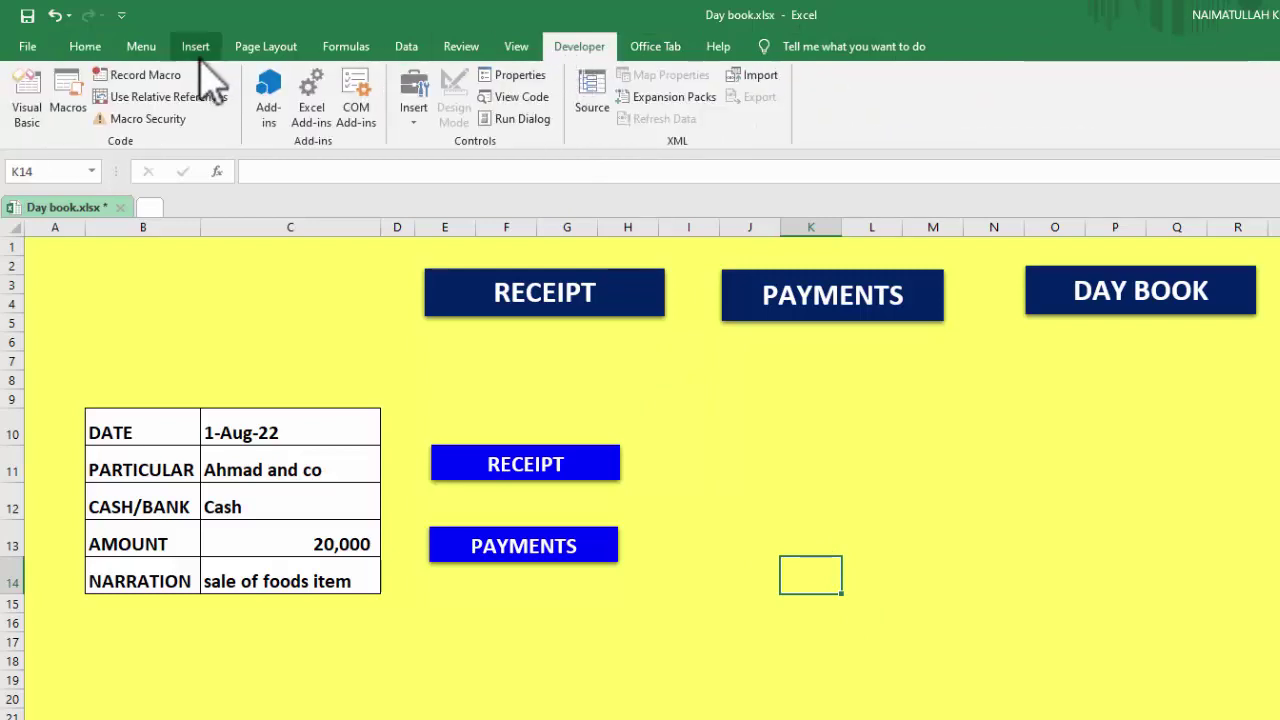
click(145, 75)
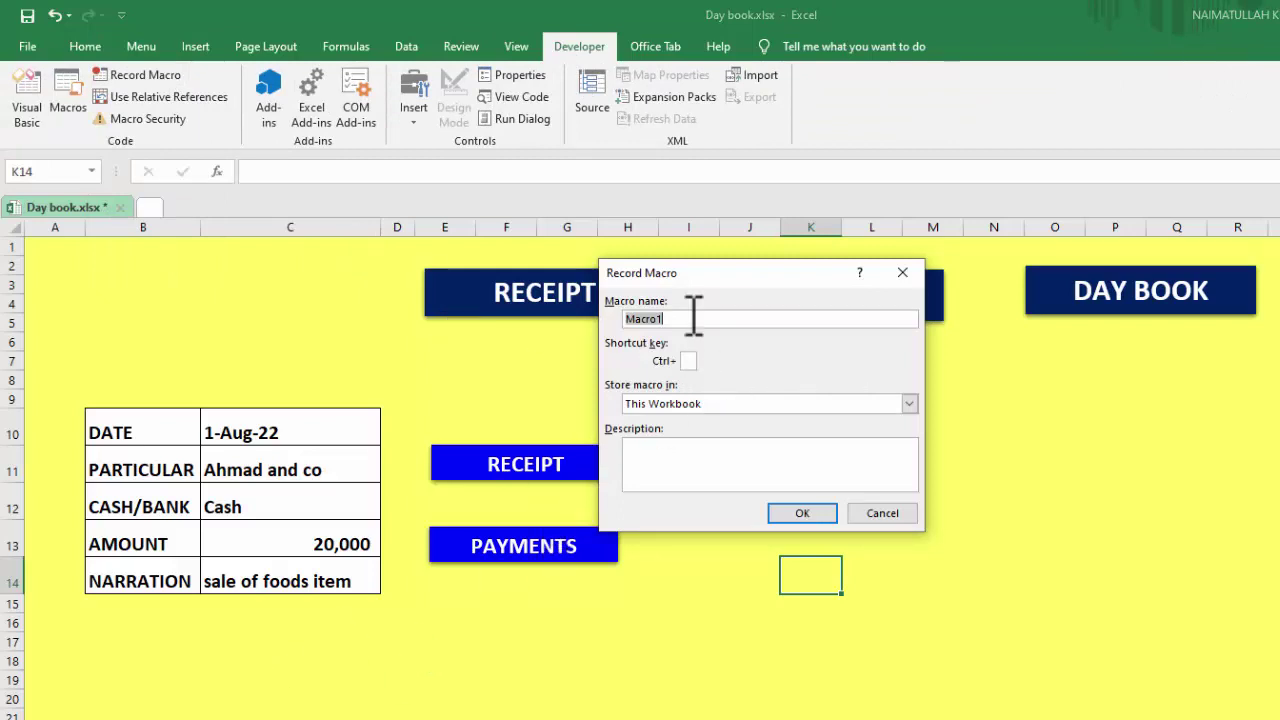
text(Receipt)
click(786, 510)
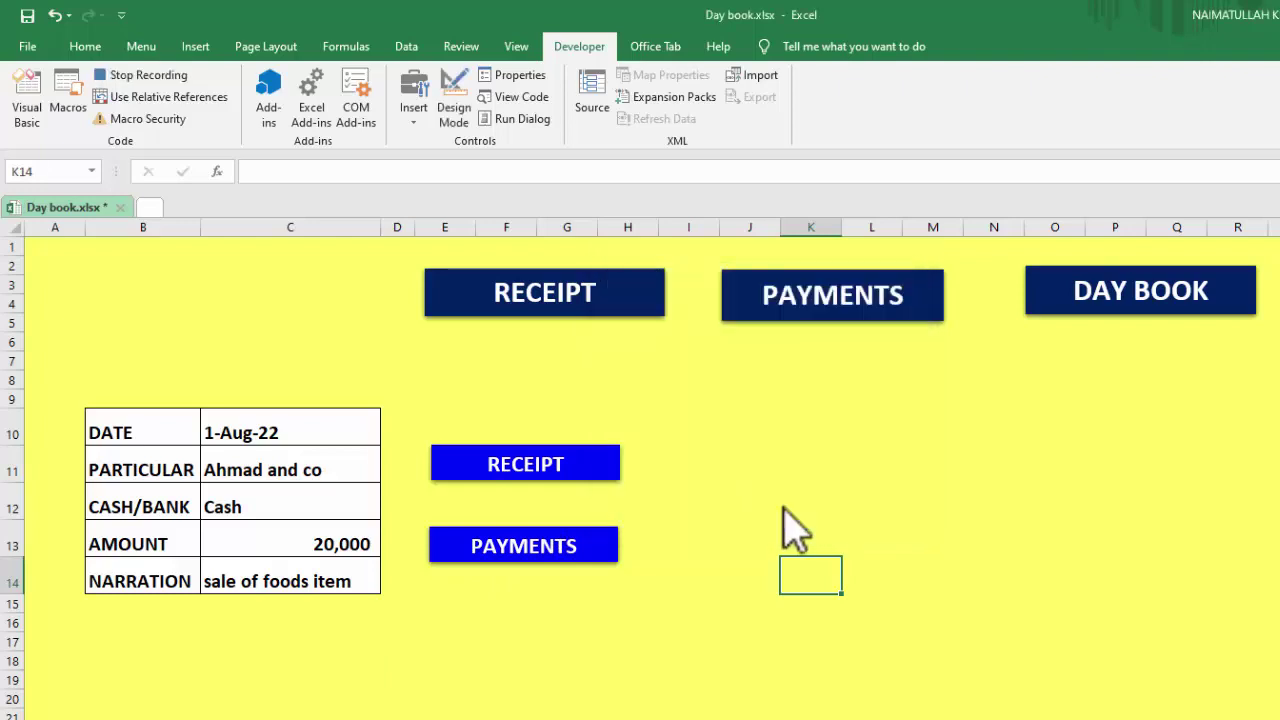
Step: Copy the form entries in C10:C14 and switch to the RECEIPT sheet
click(268, 422)
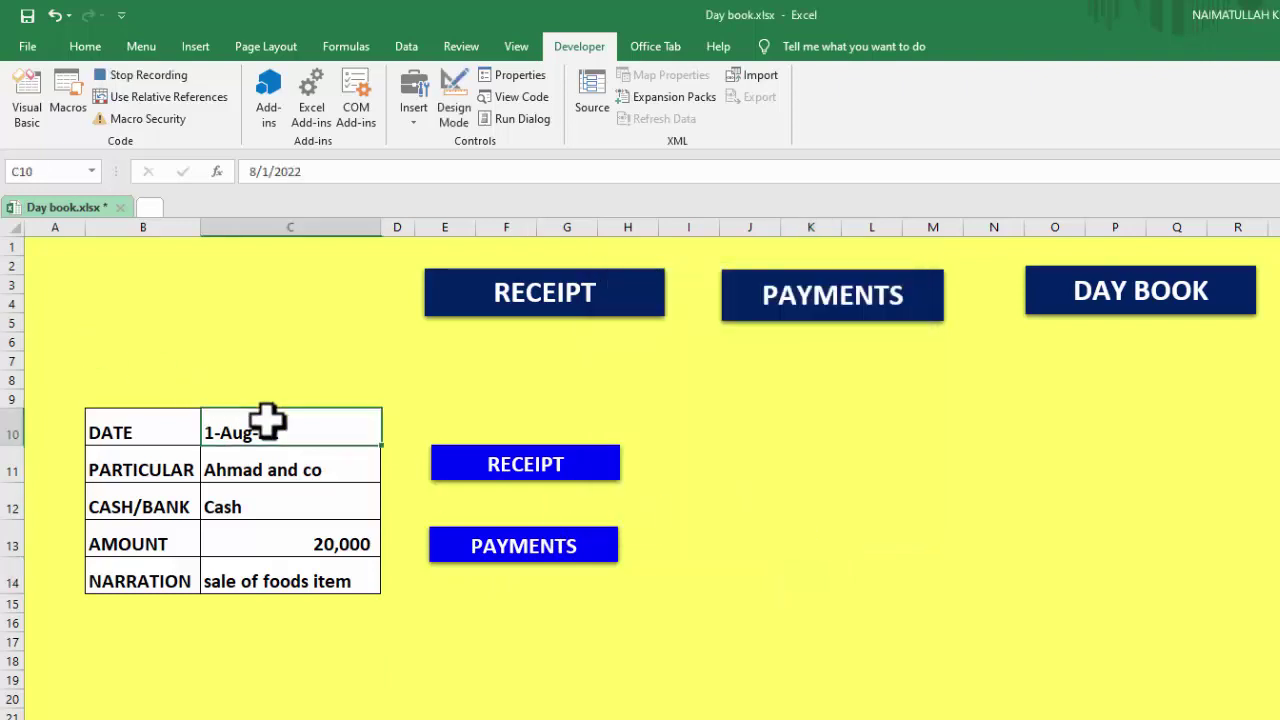
drag(268, 422, 258, 568)
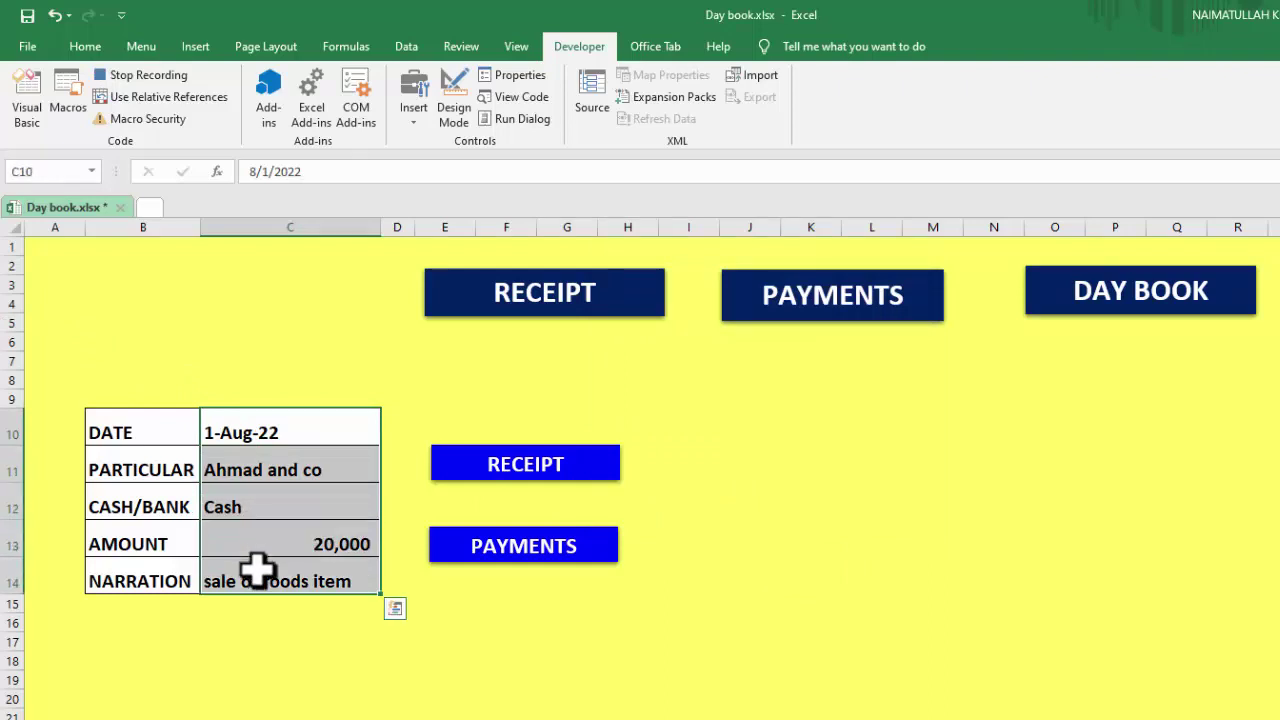
key(ctrl+c)
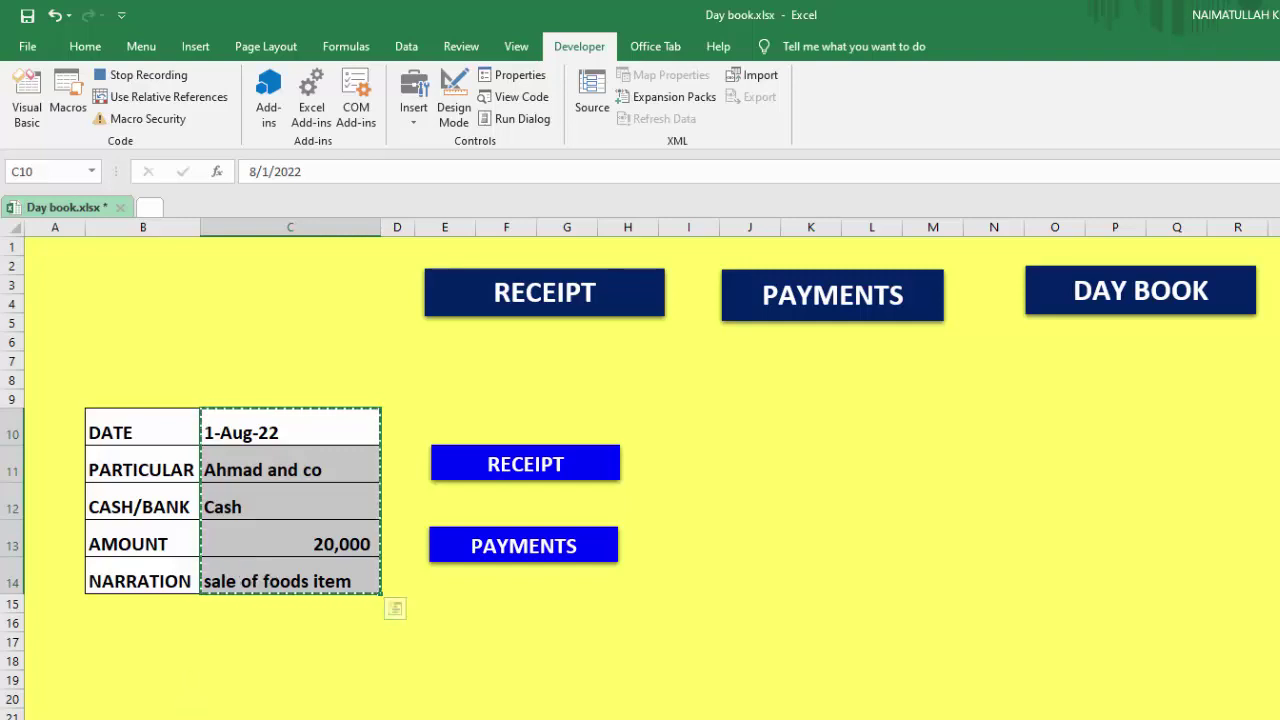
key(ctrl+Page_Down)
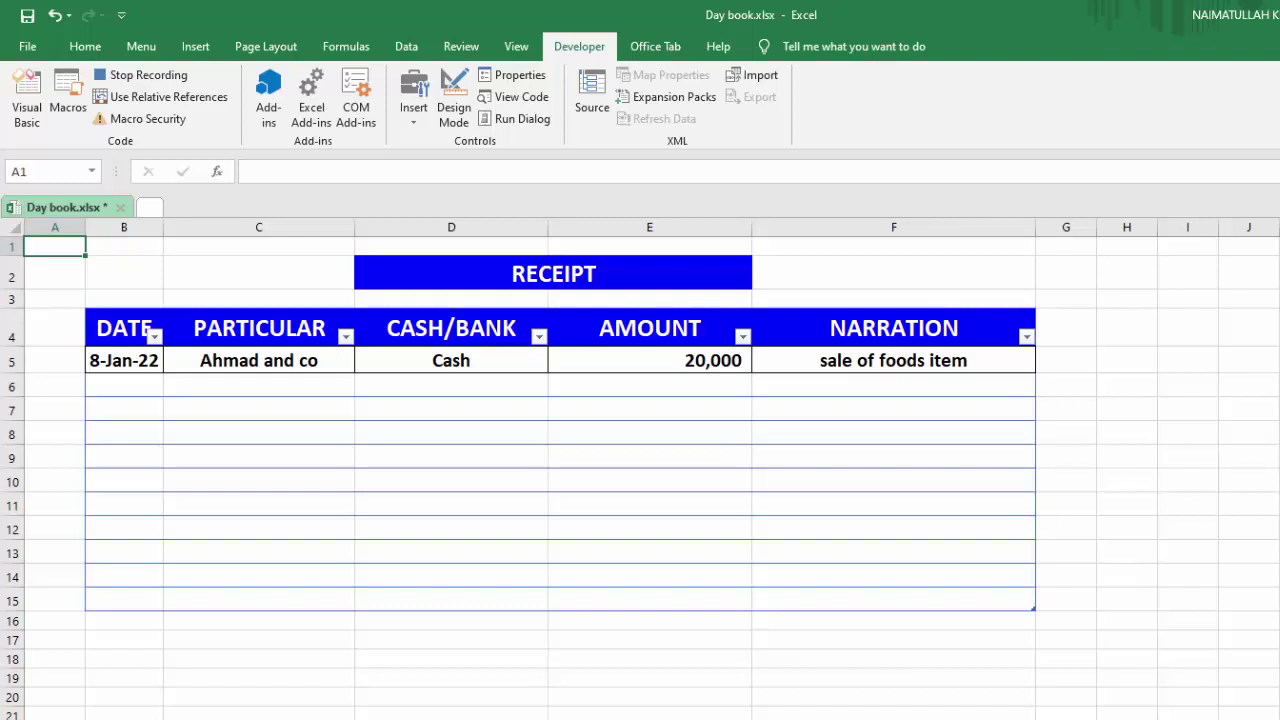
Step: Turn on Use Relative References and move from the RECEIPT table's B5 down to empty row B6
click(132, 328)
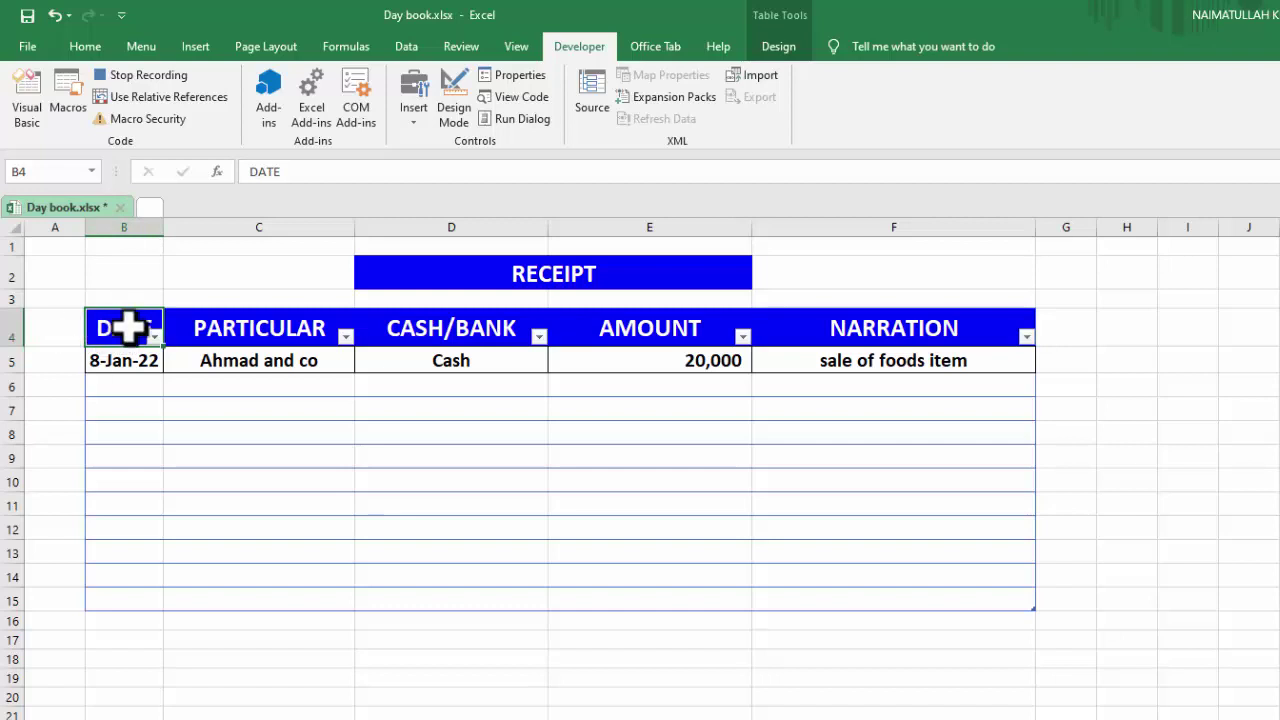
key(Down)
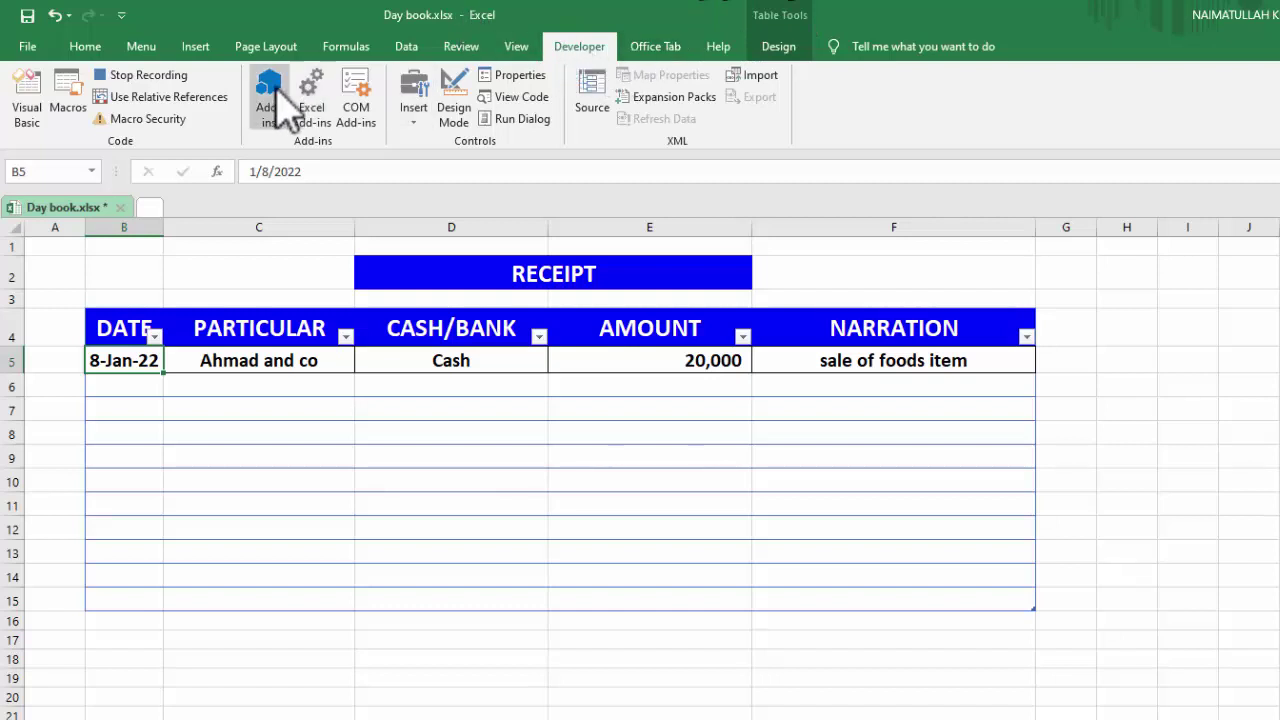
click(173, 101)
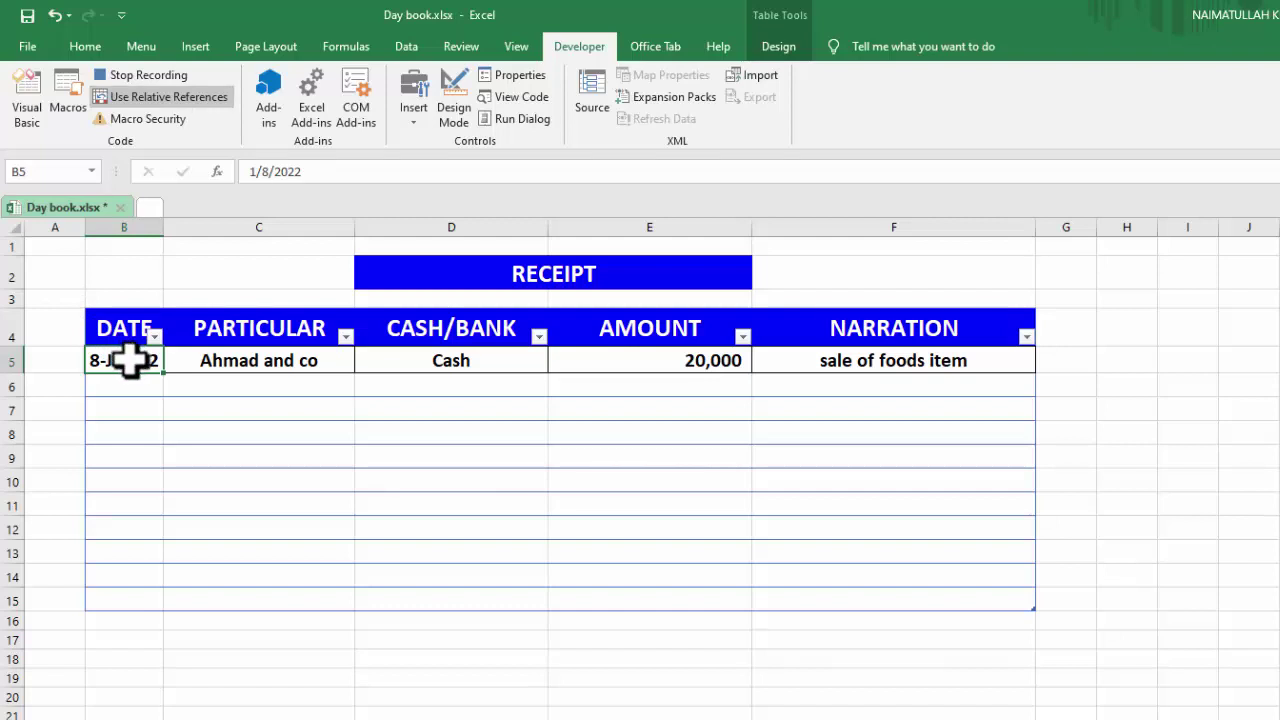
key(Down)
key(Down)
key(Down)
key(Down)
key(Down)
key(Down)
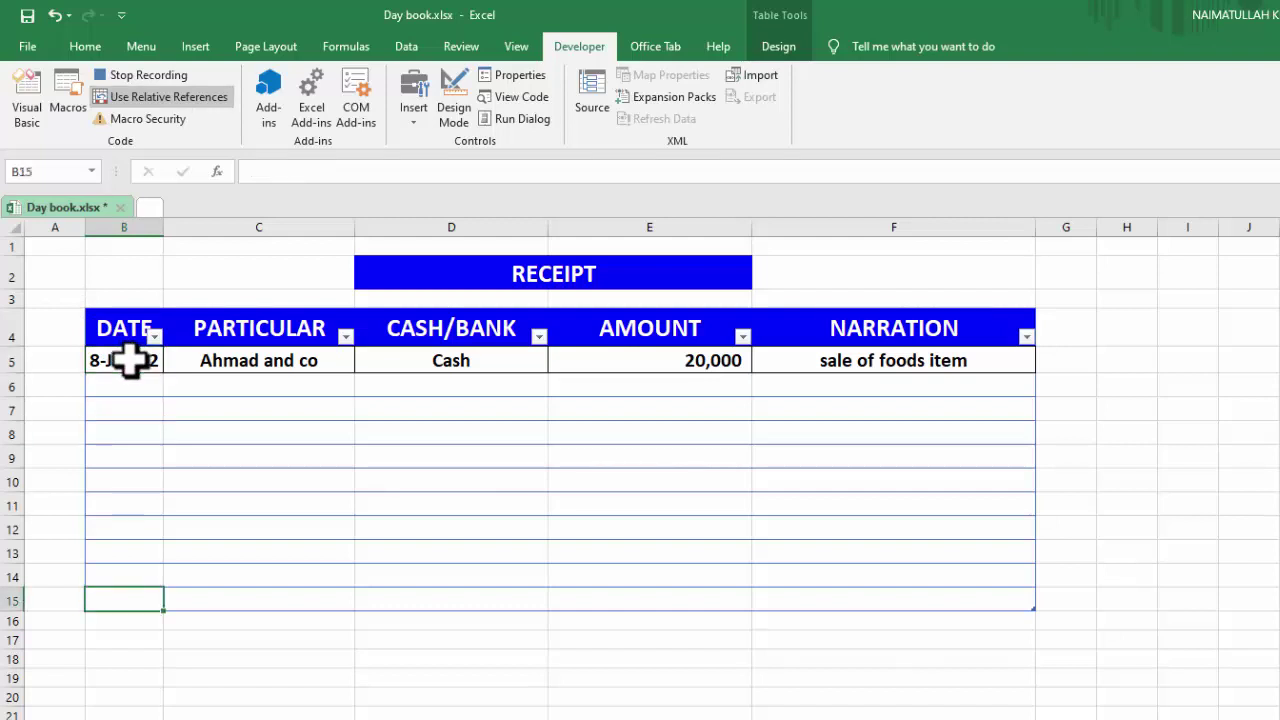
click(122, 359)
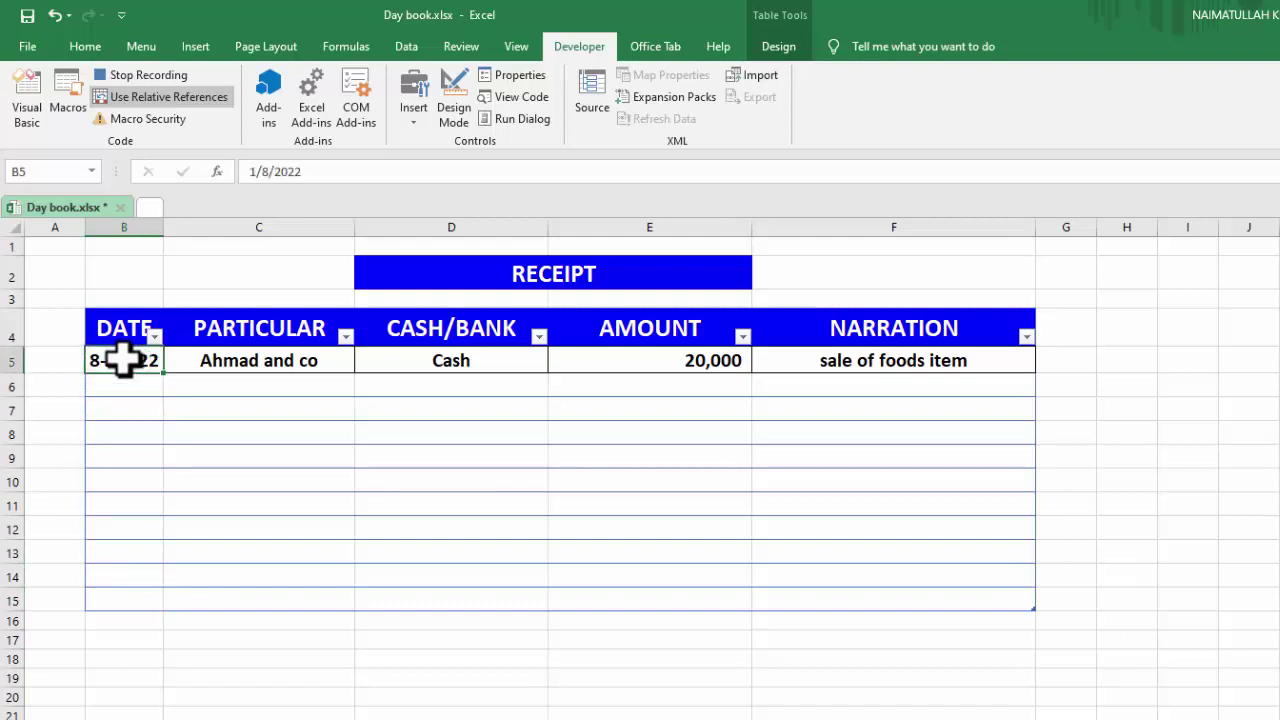
key(Down)
key(Down)
key(Down)
key(Down)
key(Down)
key(Down)
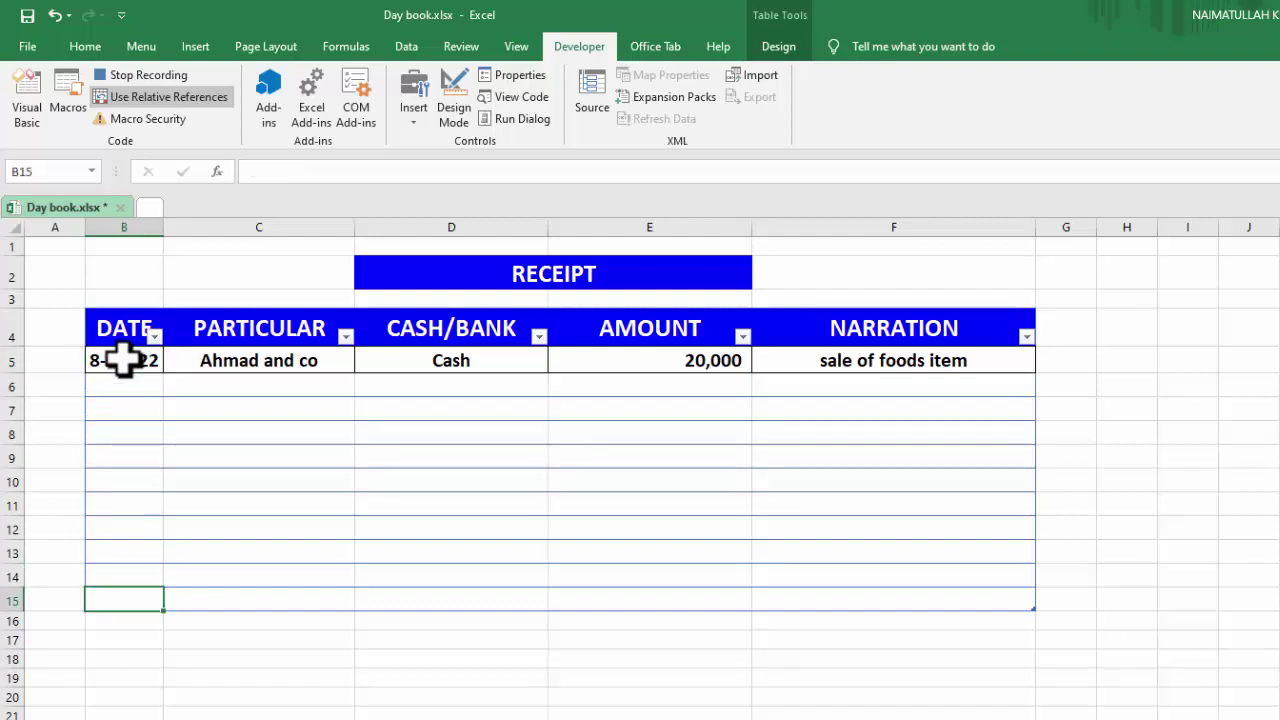
click(122, 359)
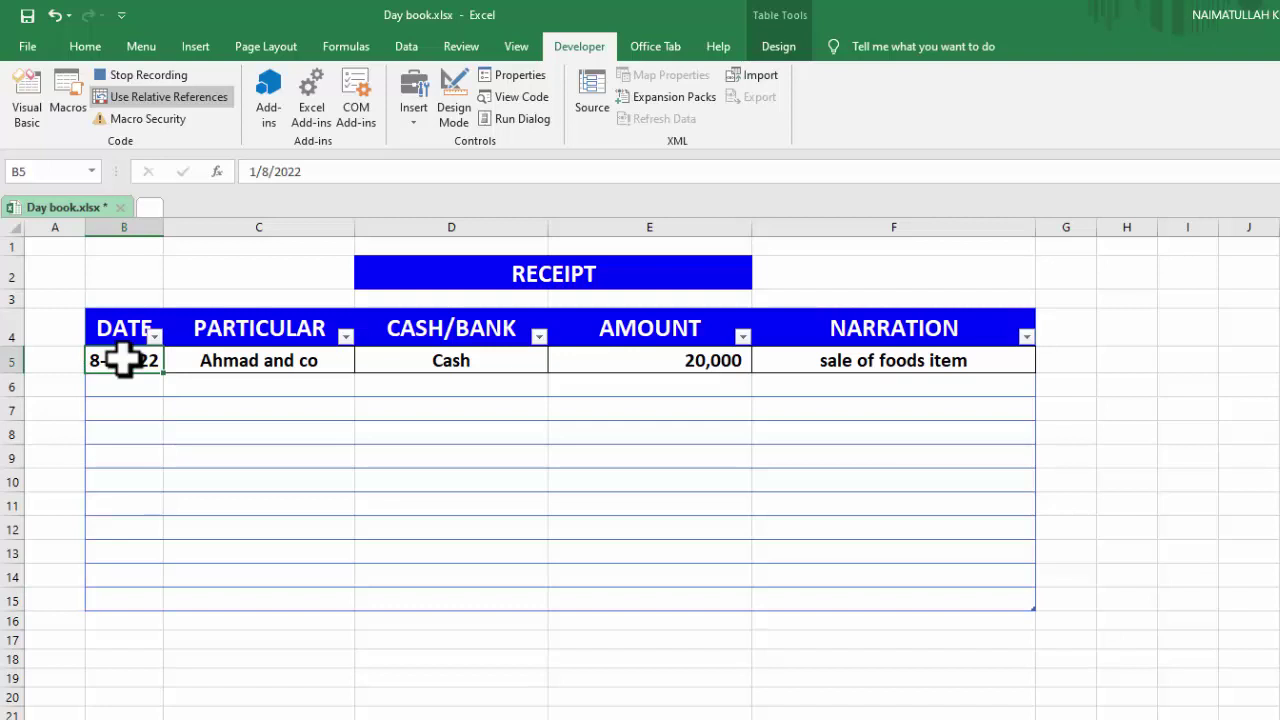
key(Down)
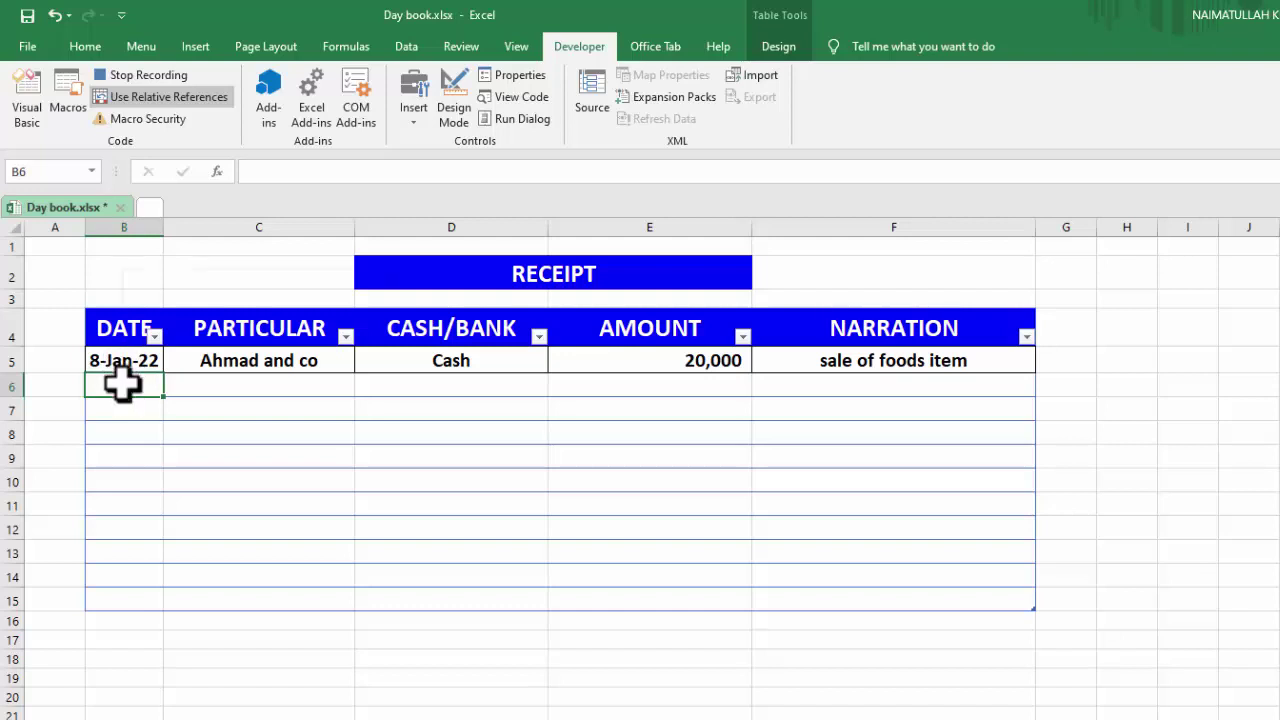
Step: Paste the form entry transposed into B6, autofit column B, and return to the dashboard
right_click(121, 383)
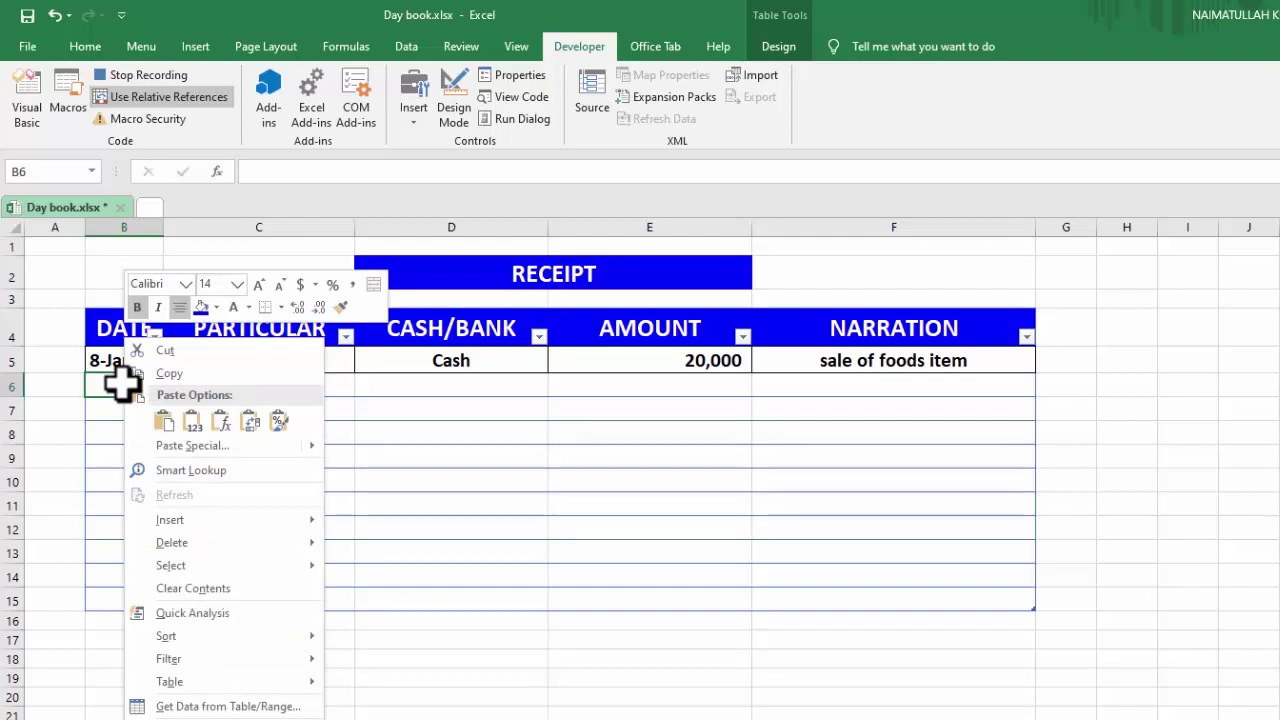
click(225, 446)
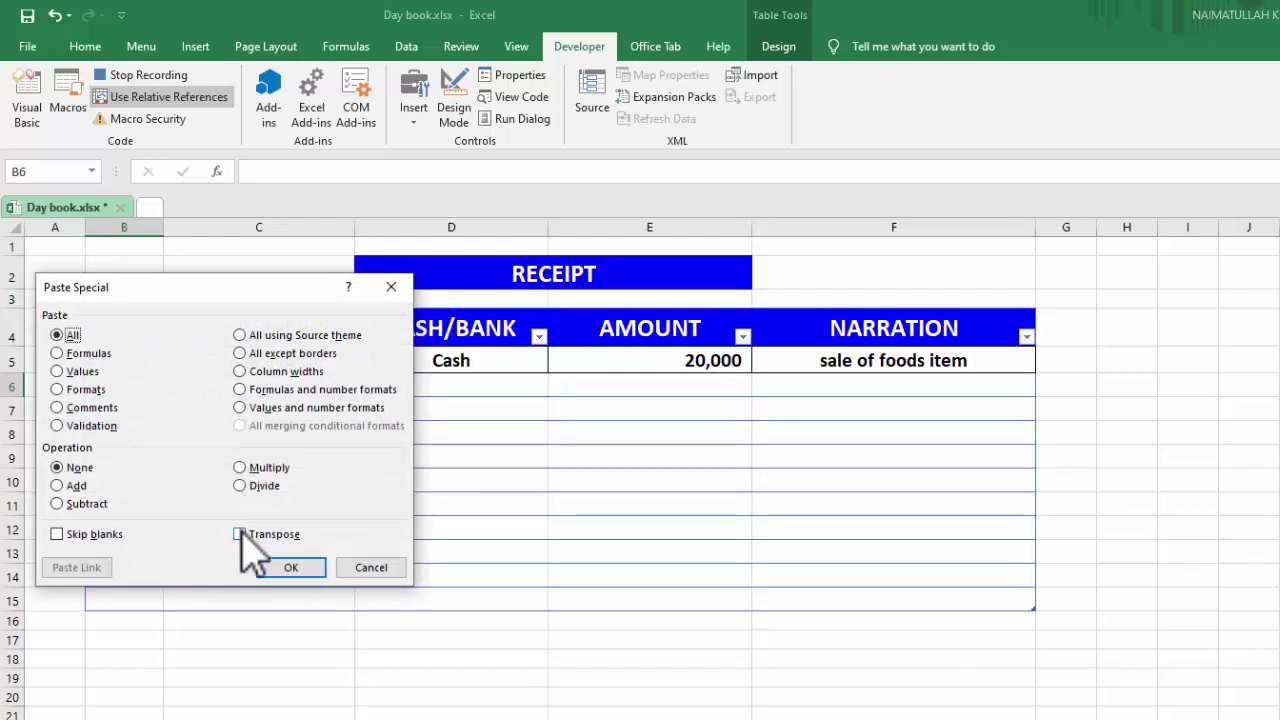
click(241, 536)
click(287, 568)
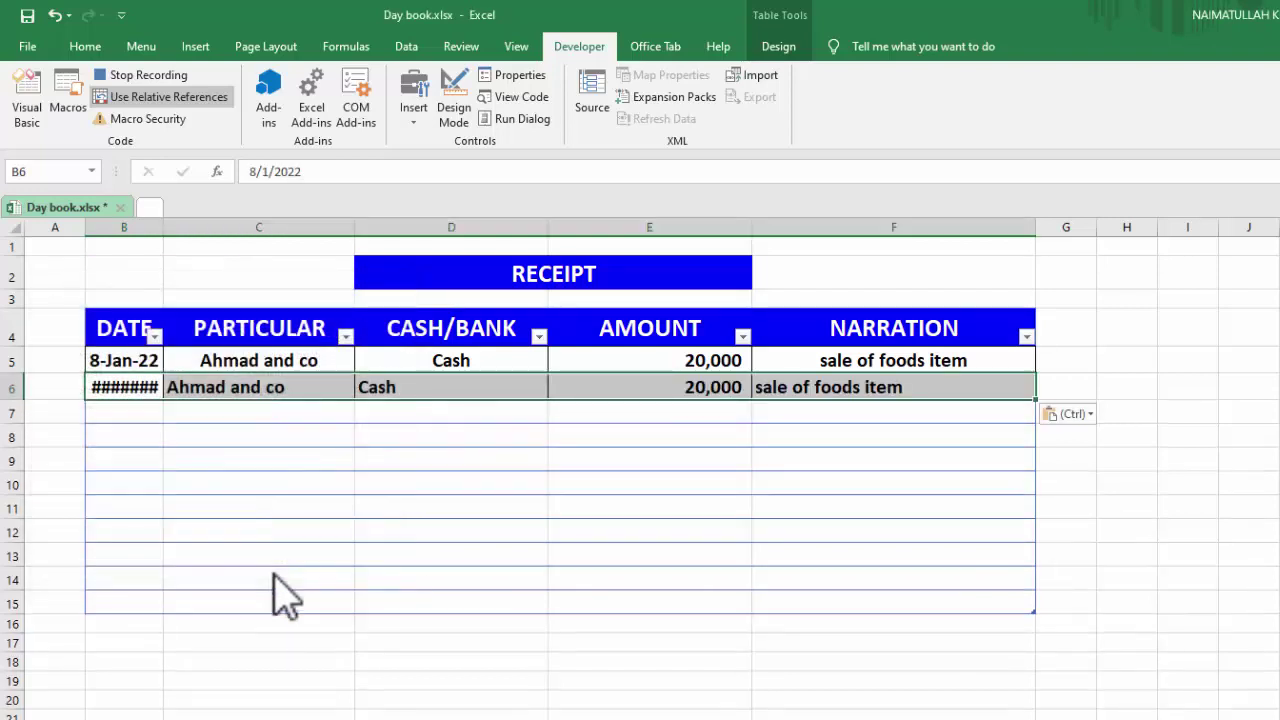
double_click(162, 227)
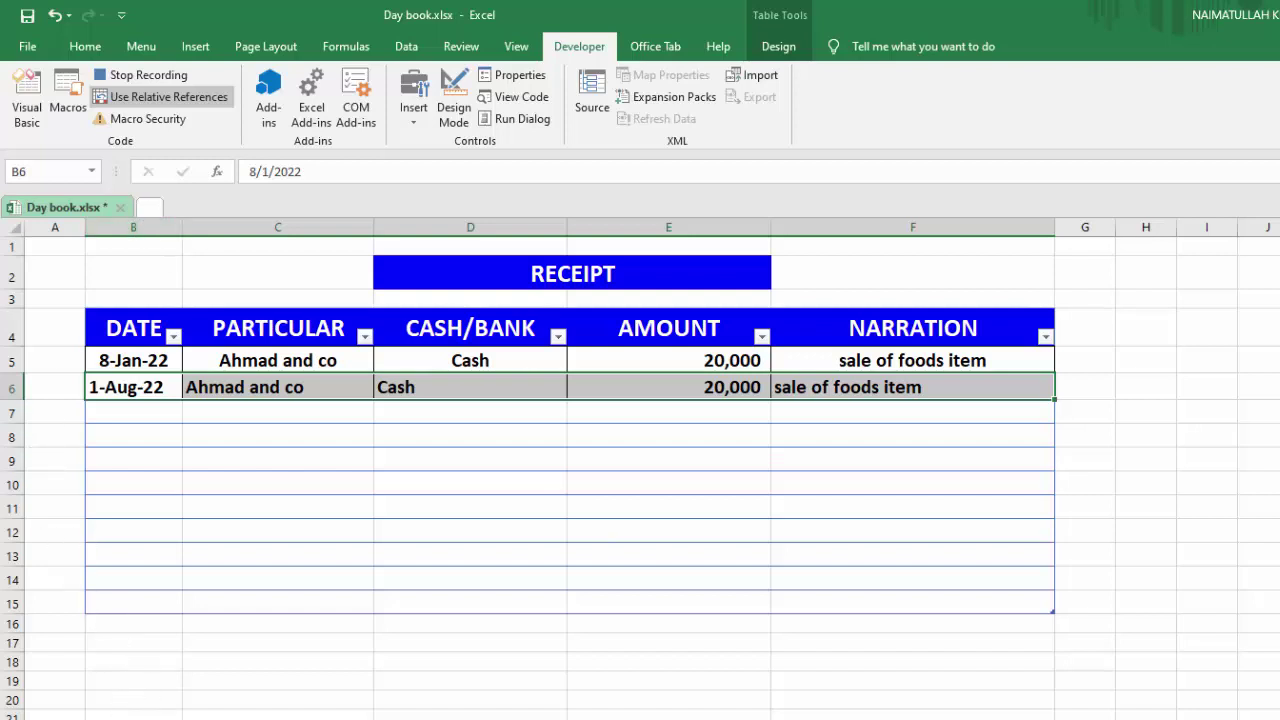
key(ctrl+Page_Up)
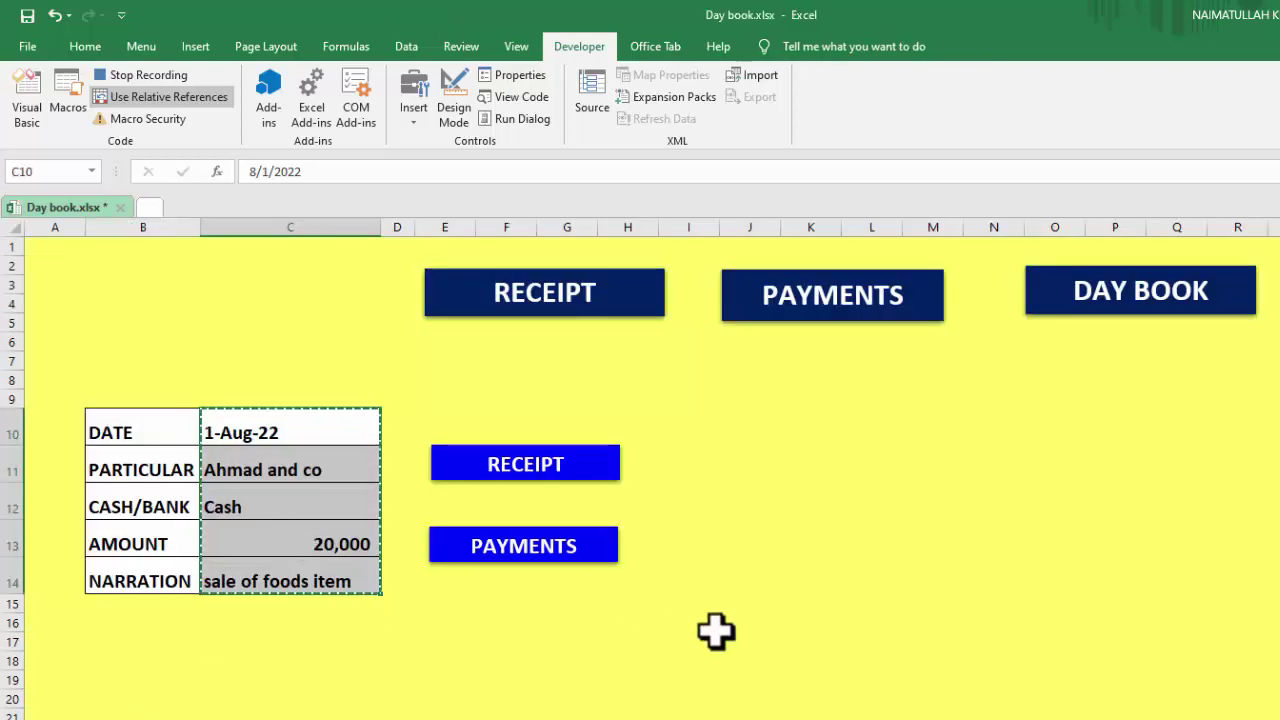
Step: Clear the form cells C10:C14, reselect C10, and stop recording the Receipt macro
click(85, 46)
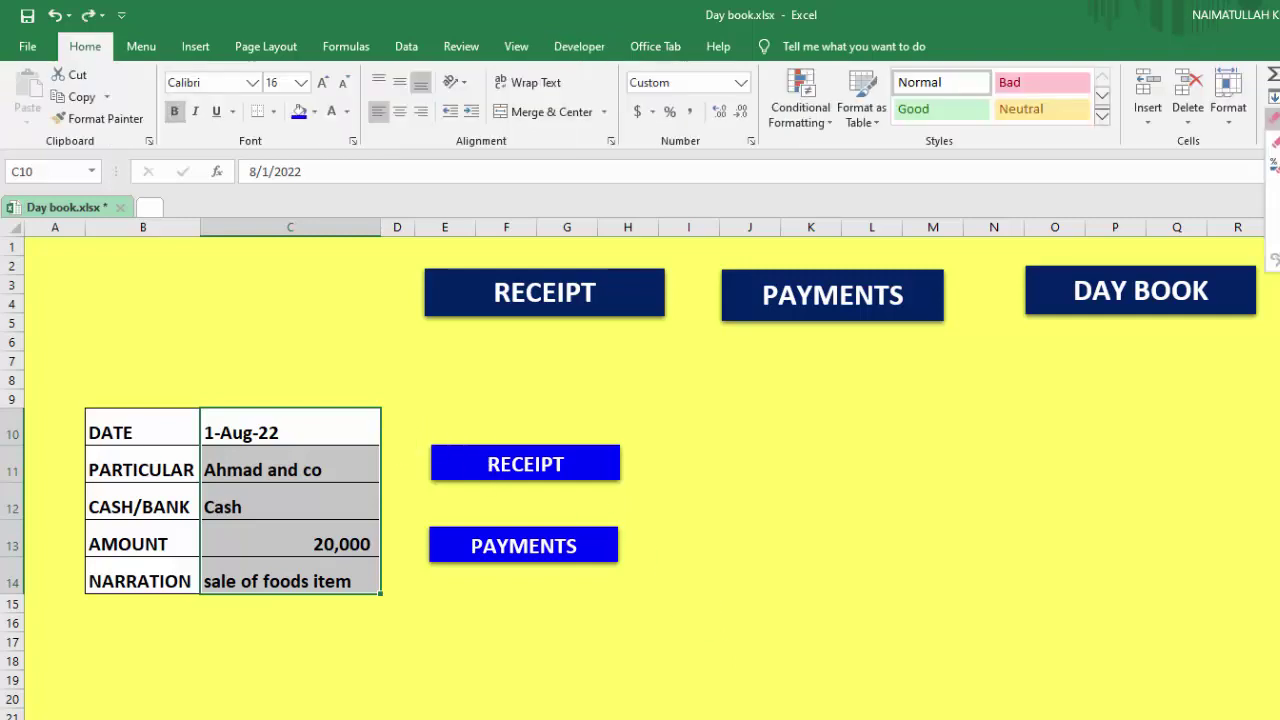
key(Delete)
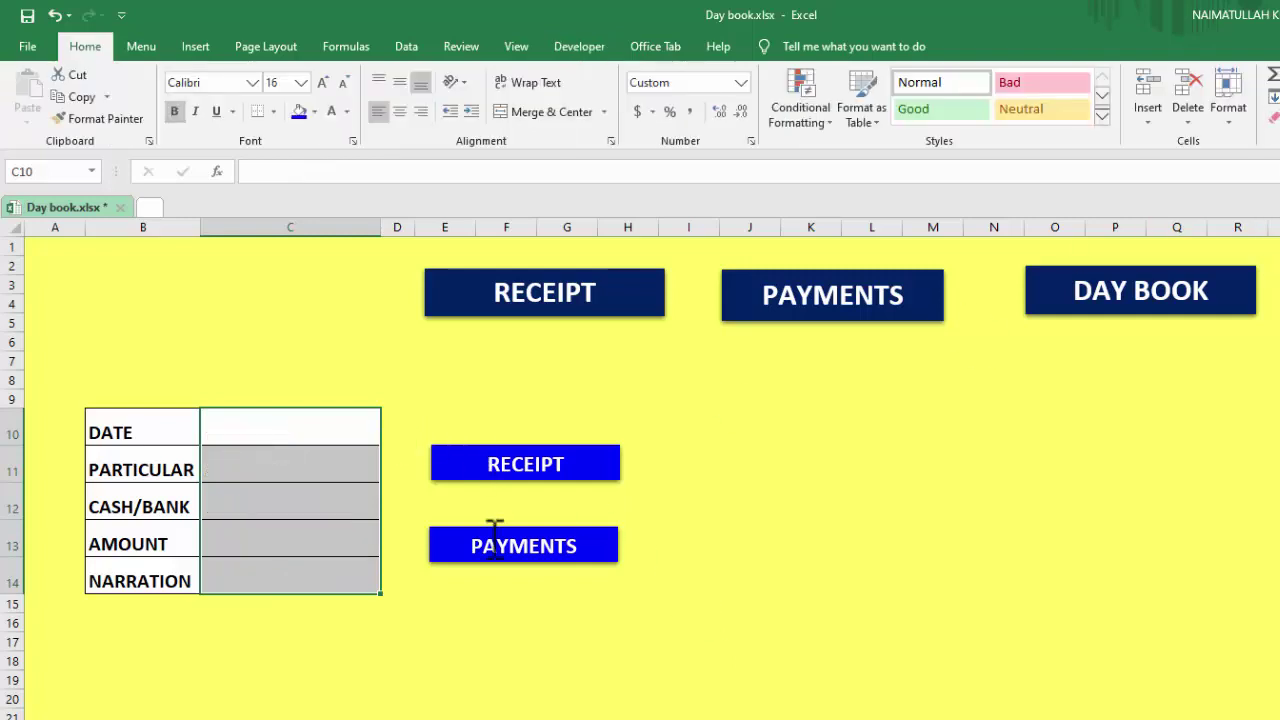
click(265, 430)
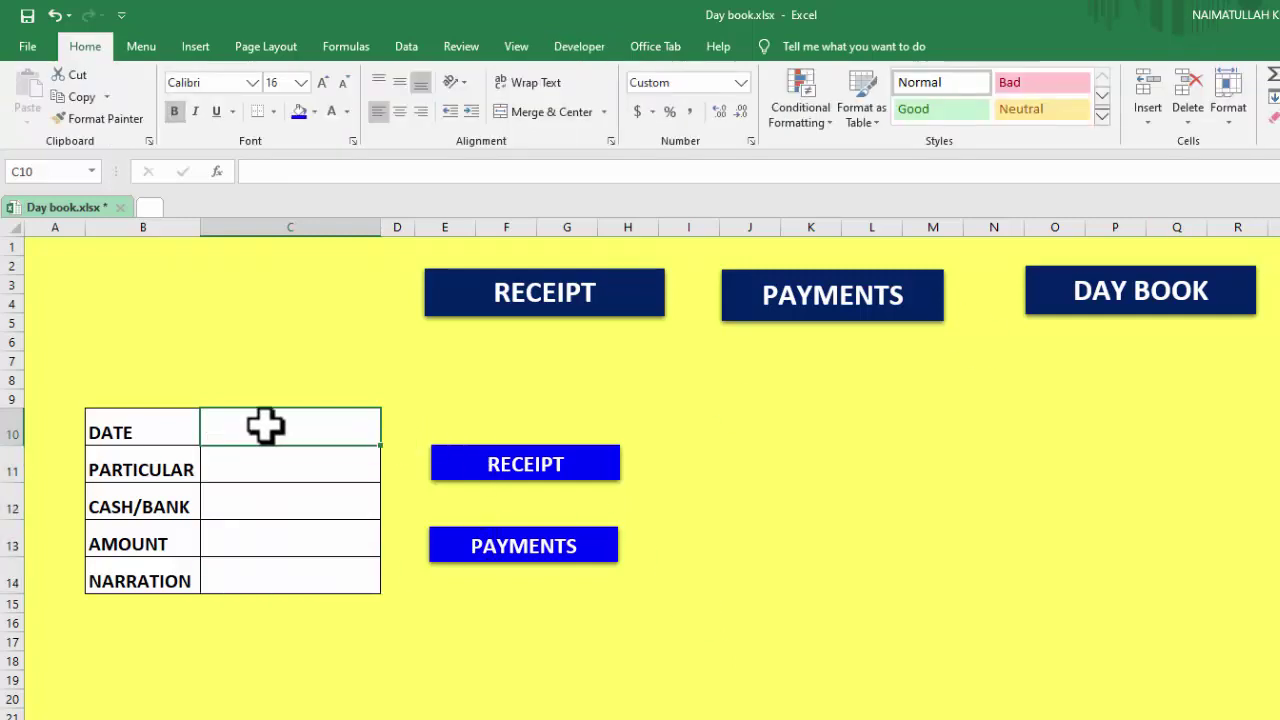
click(580, 47)
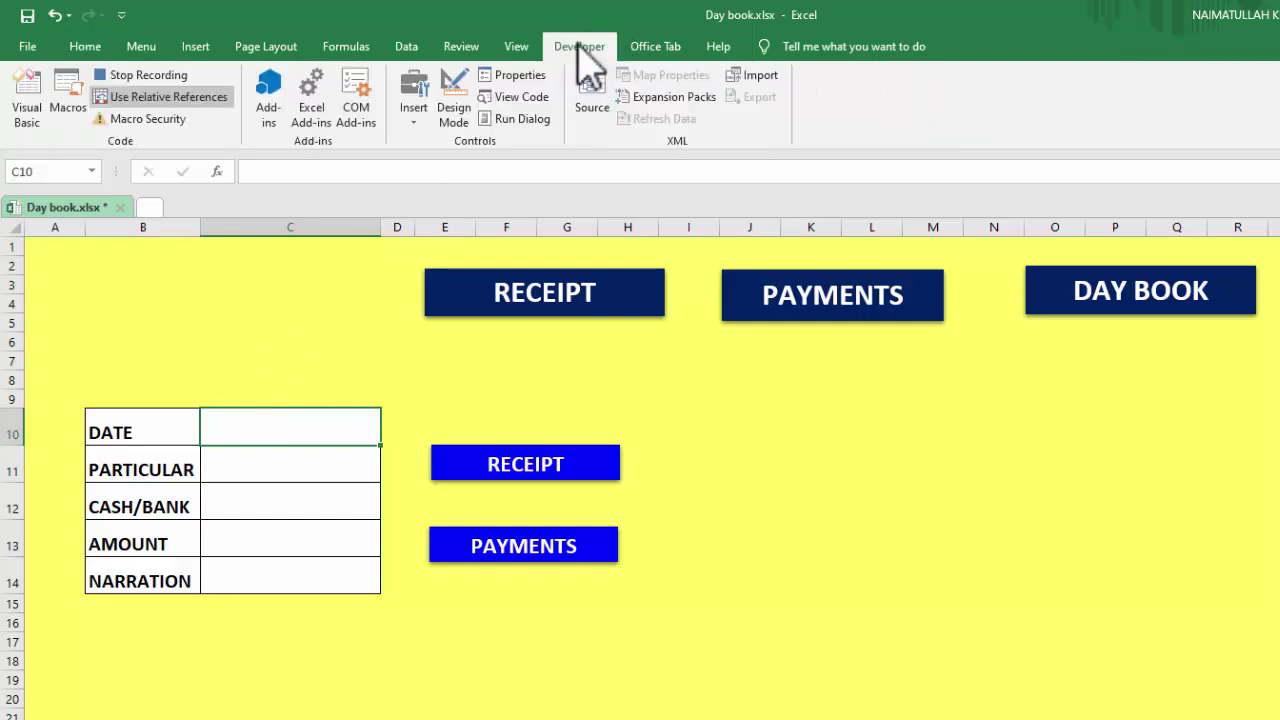
click(167, 76)
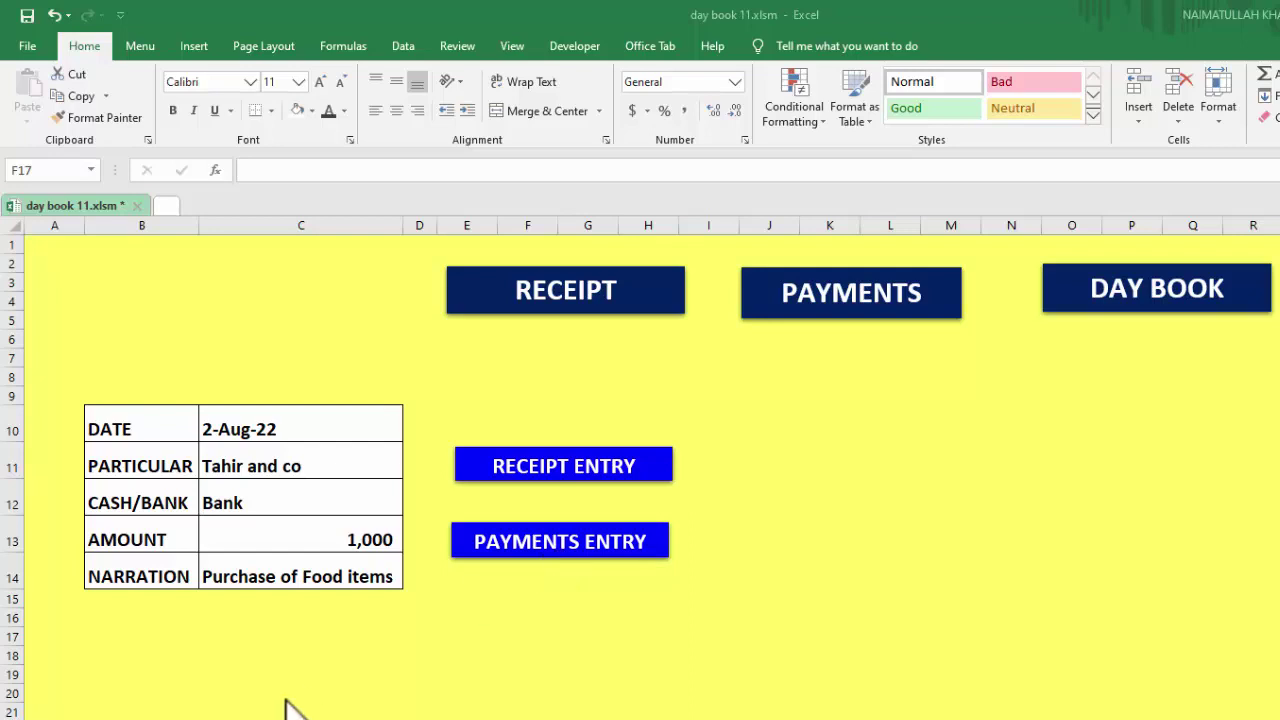
Step: View the PAYMENTS table, then copy the dashboard form's 2-Aug-22 entry in C10:C14
click(876, 322)
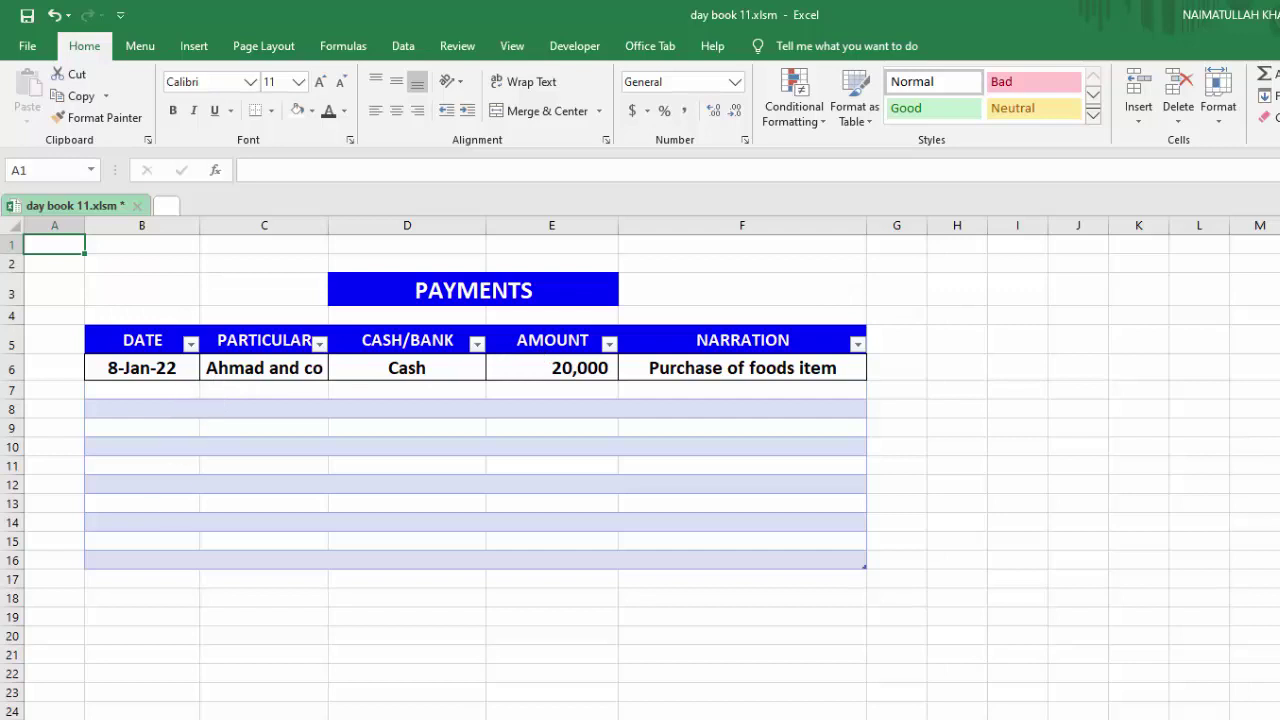
click(310, 715)
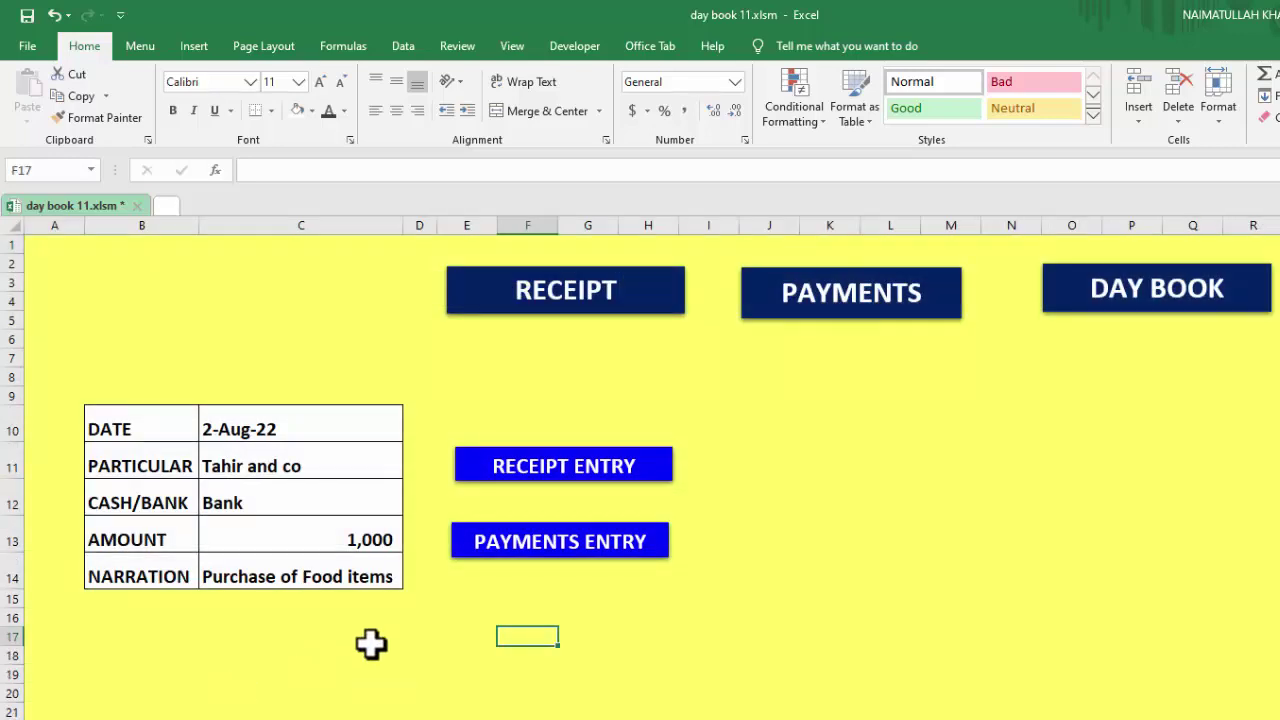
drag(288, 428, 285, 557)
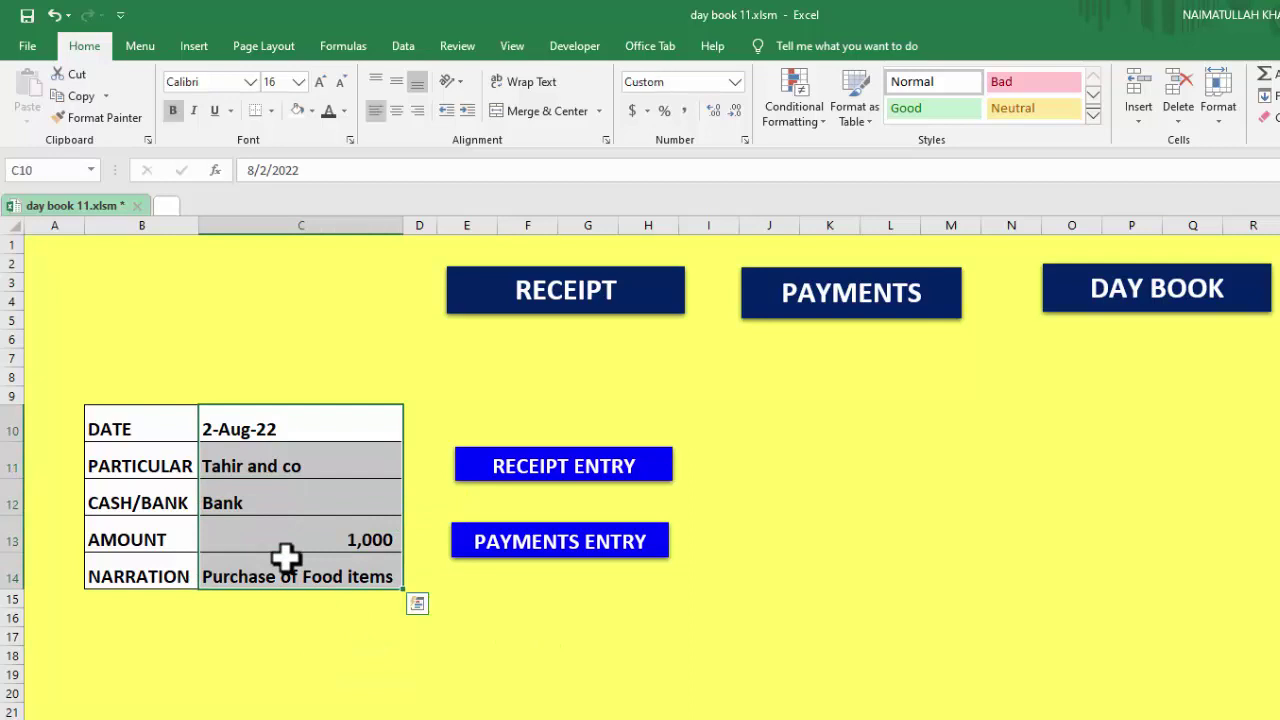
key(ctrl+c)
click(903, 581)
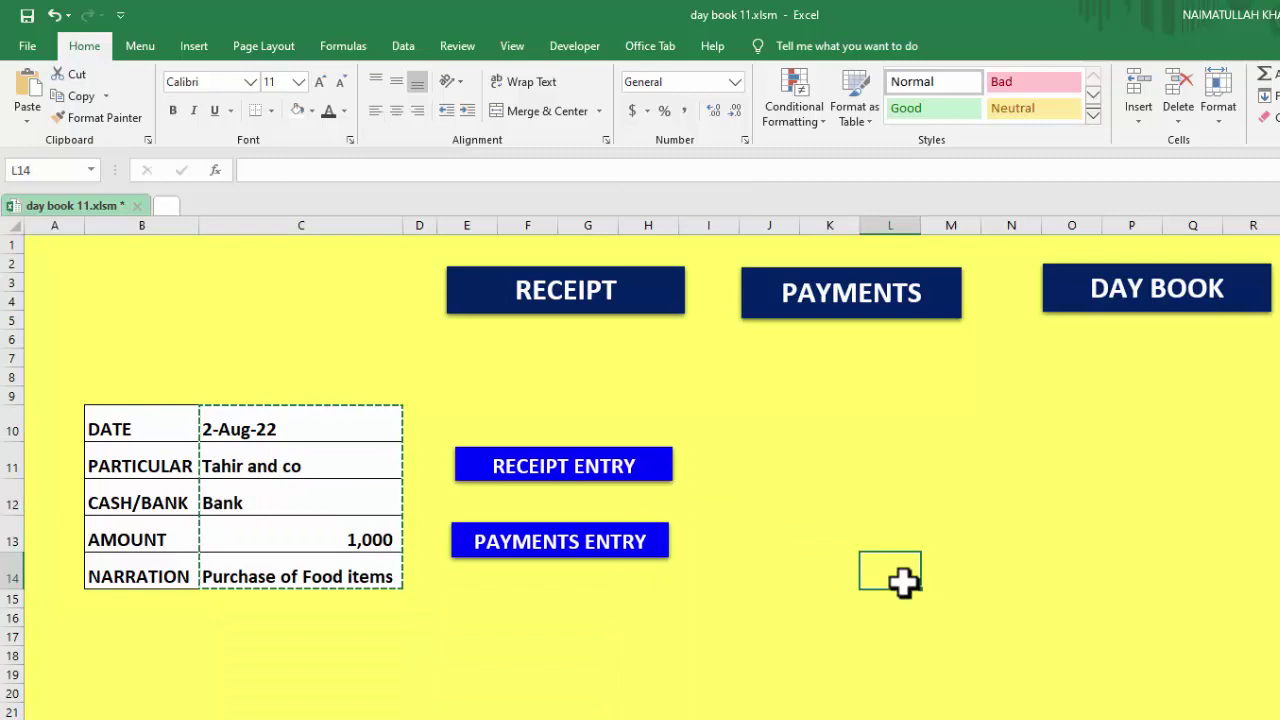
Step: Begin recording a macro named Payments, correcting the mistyped 'Mayment' name first
click(565, 50)
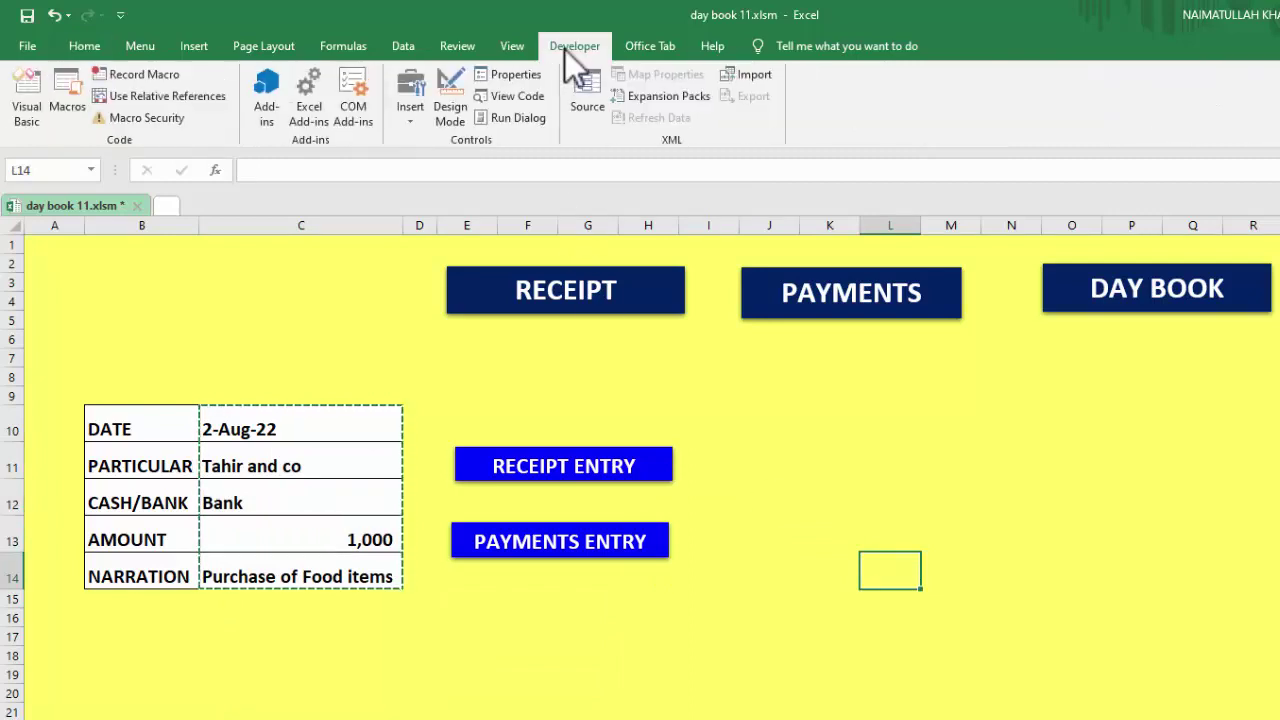
click(142, 72)
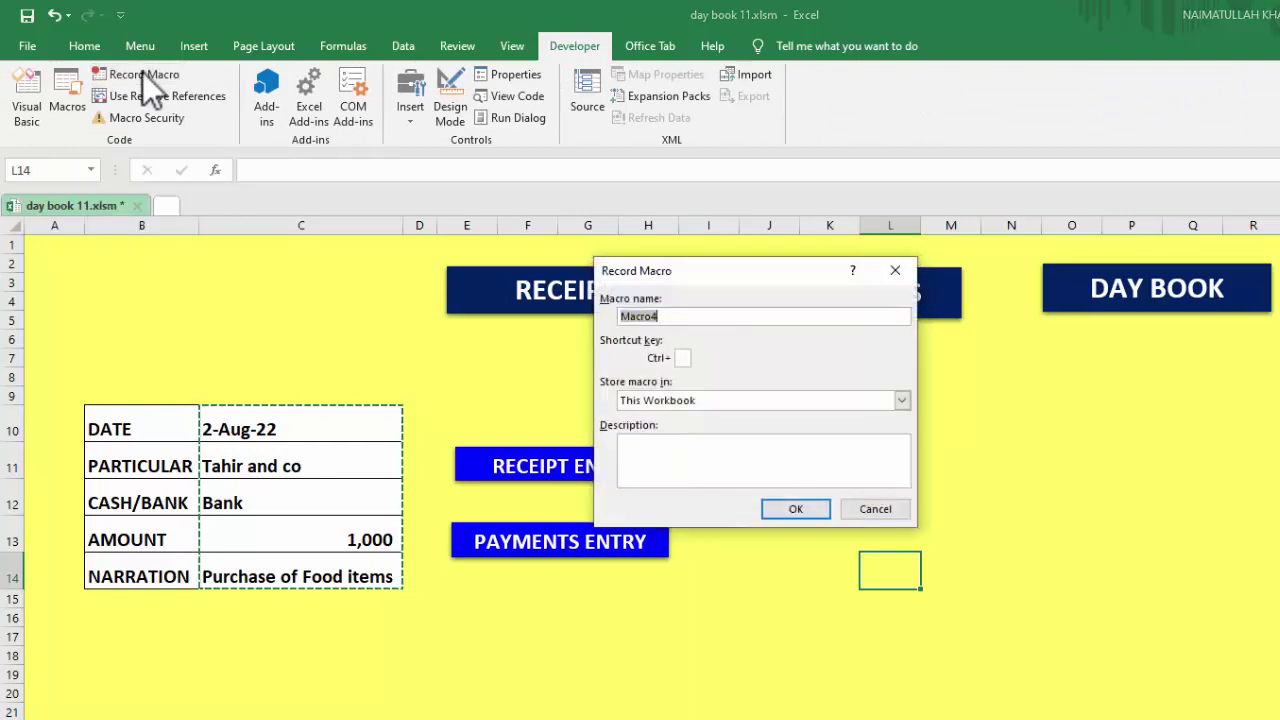
text(Ma)
text(yments)
double_click(634, 316)
text(Payments)
click(786, 508)
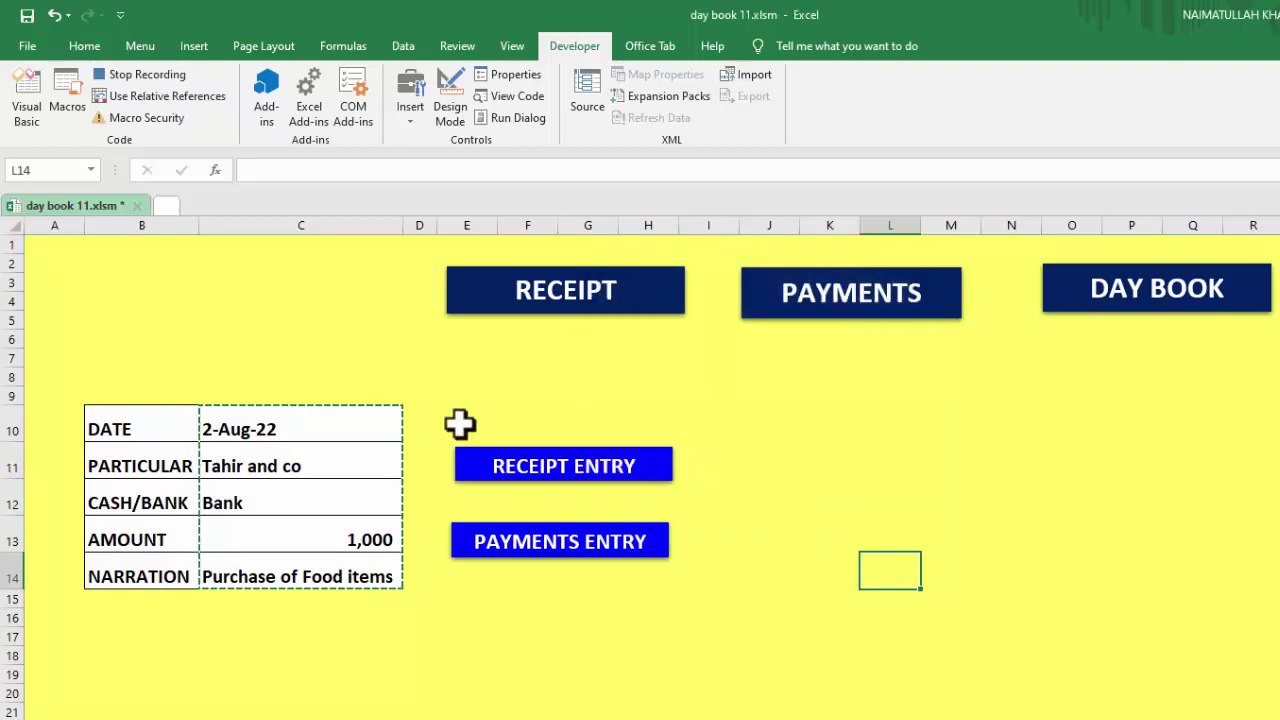
Step: On the PAYMENTS sheet, enable relative references and move from B6 down to empty row B7
drag(338, 429, 327, 558)
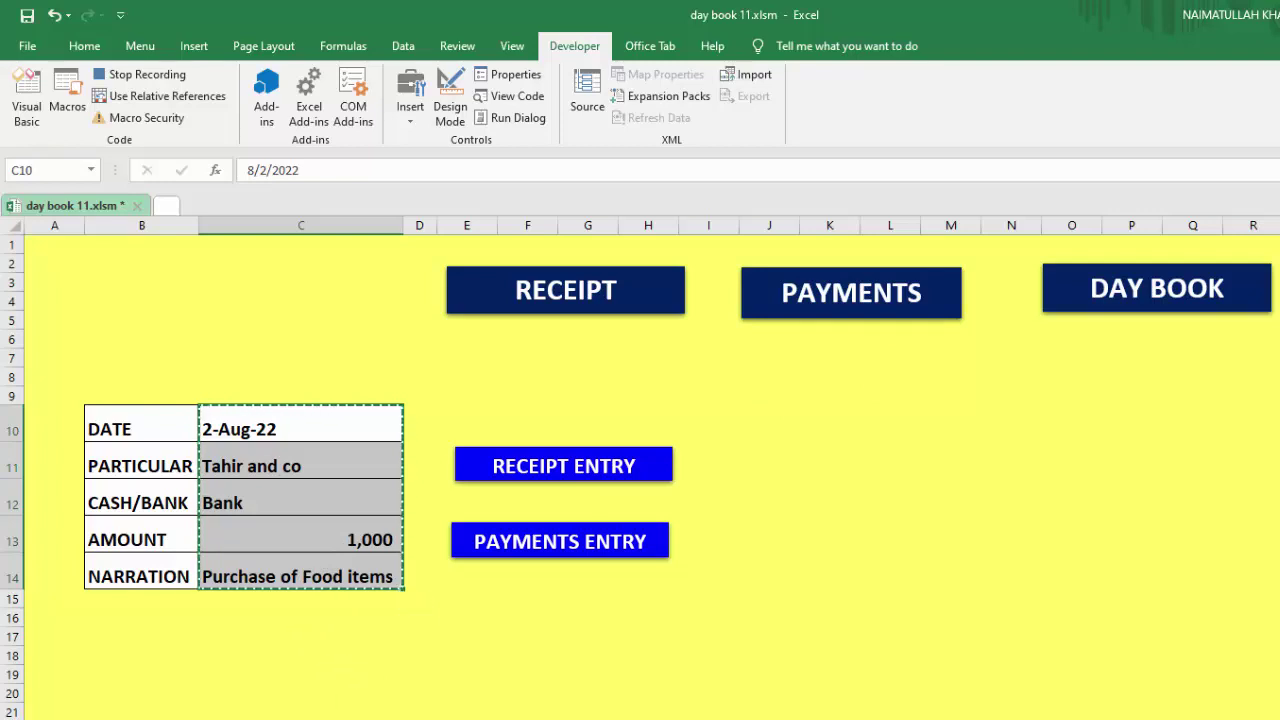
key(ctrl+Page_Down)
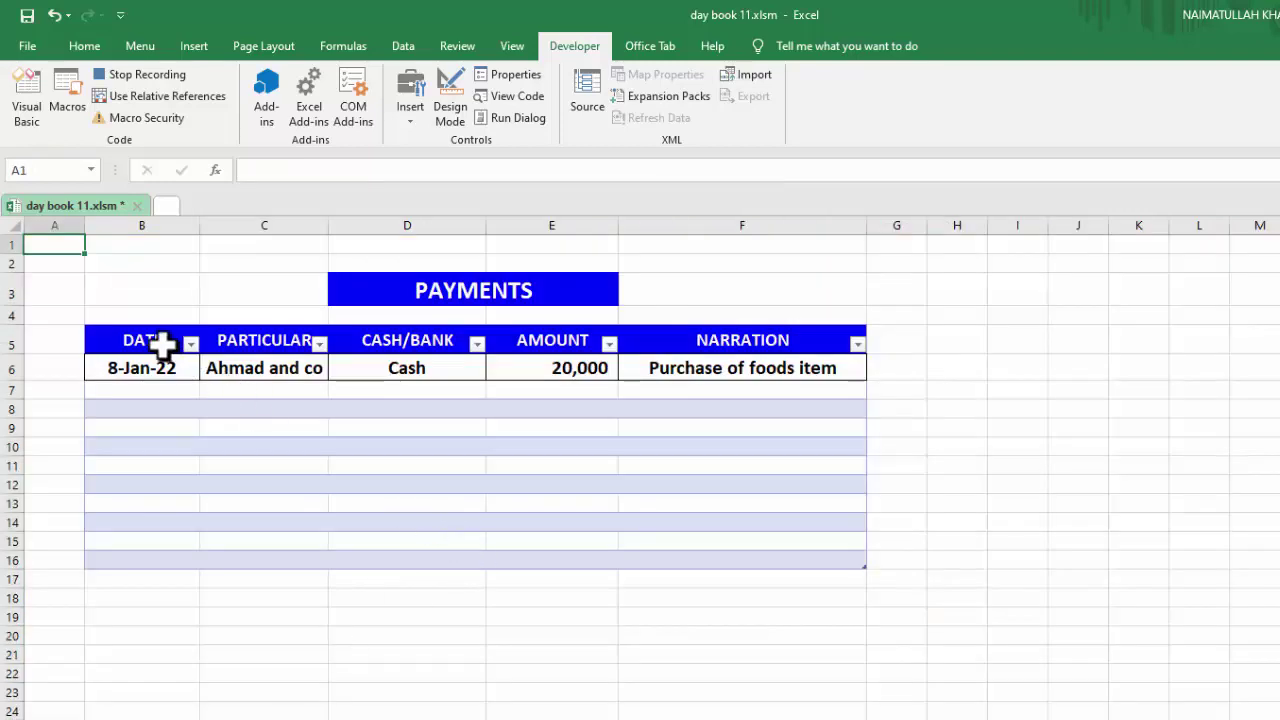
click(148, 341)
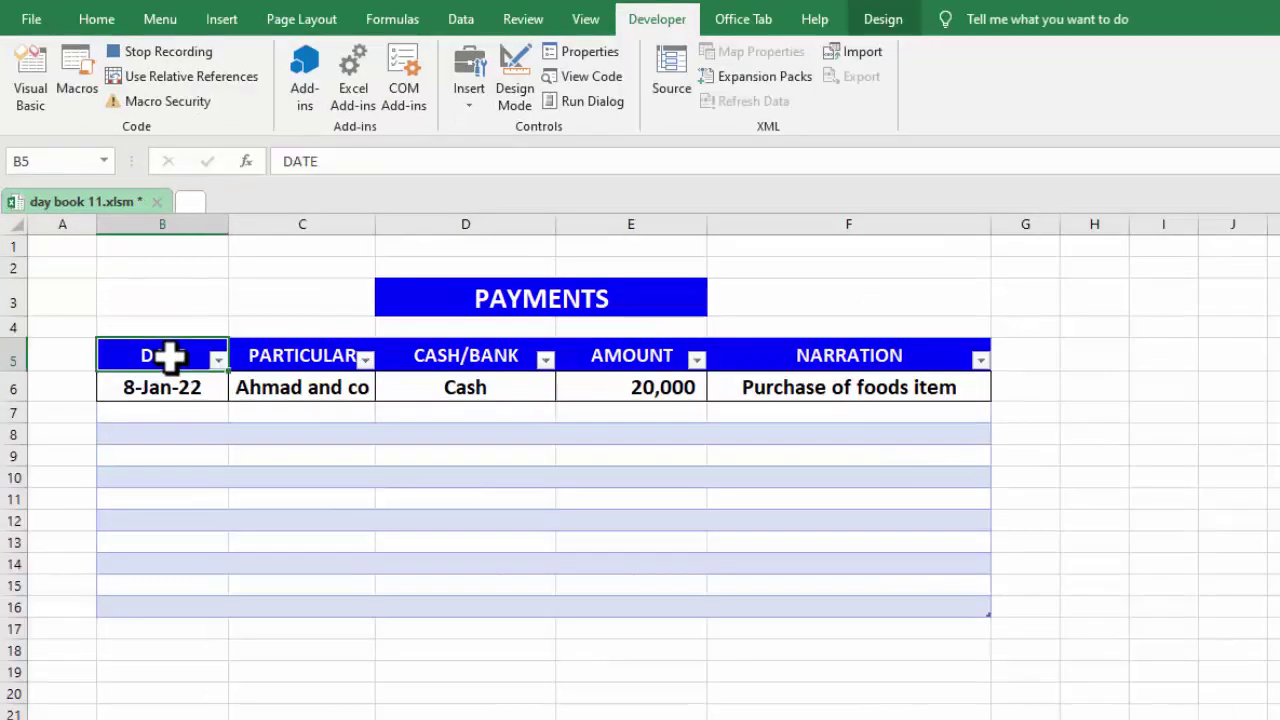
key(Down)
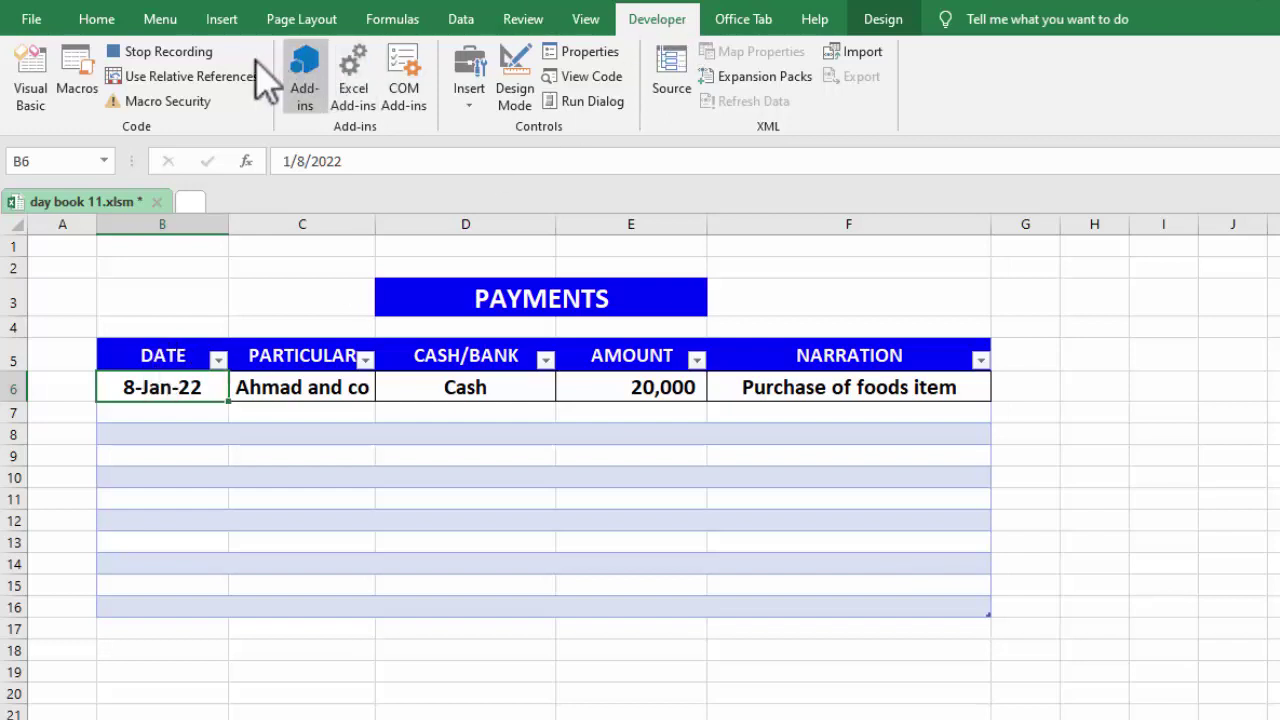
click(200, 78)
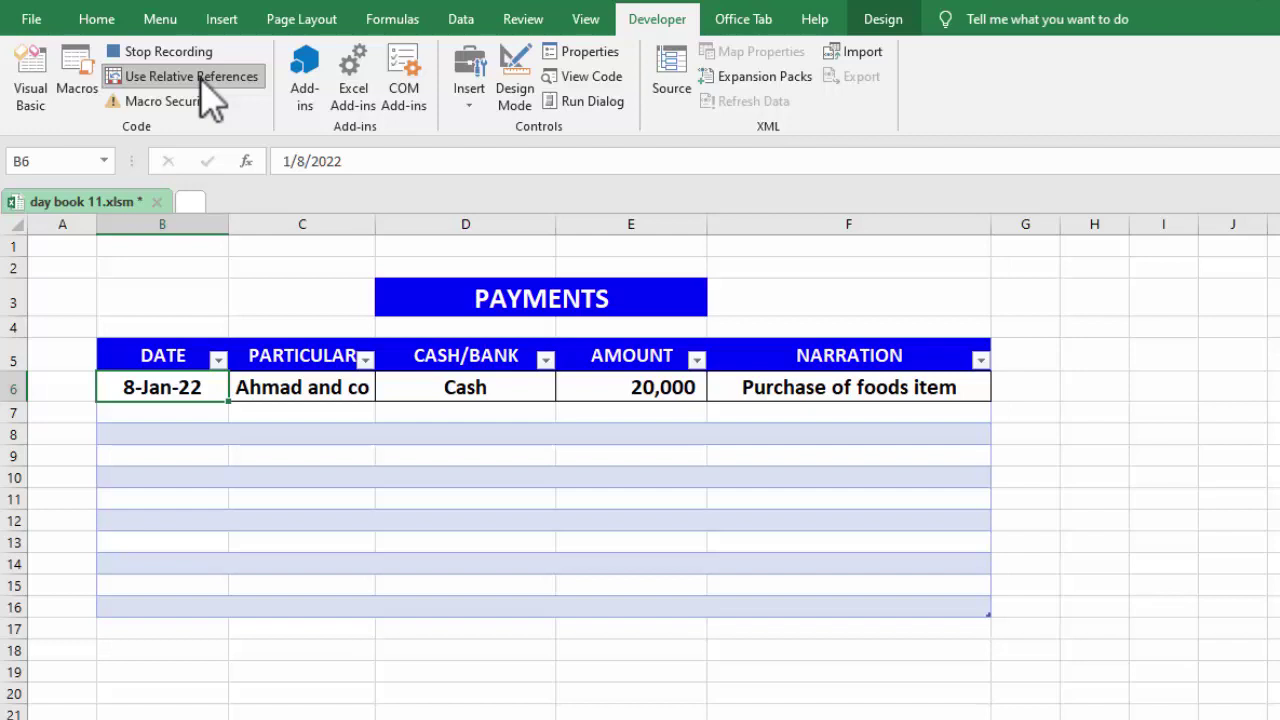
key(Down)
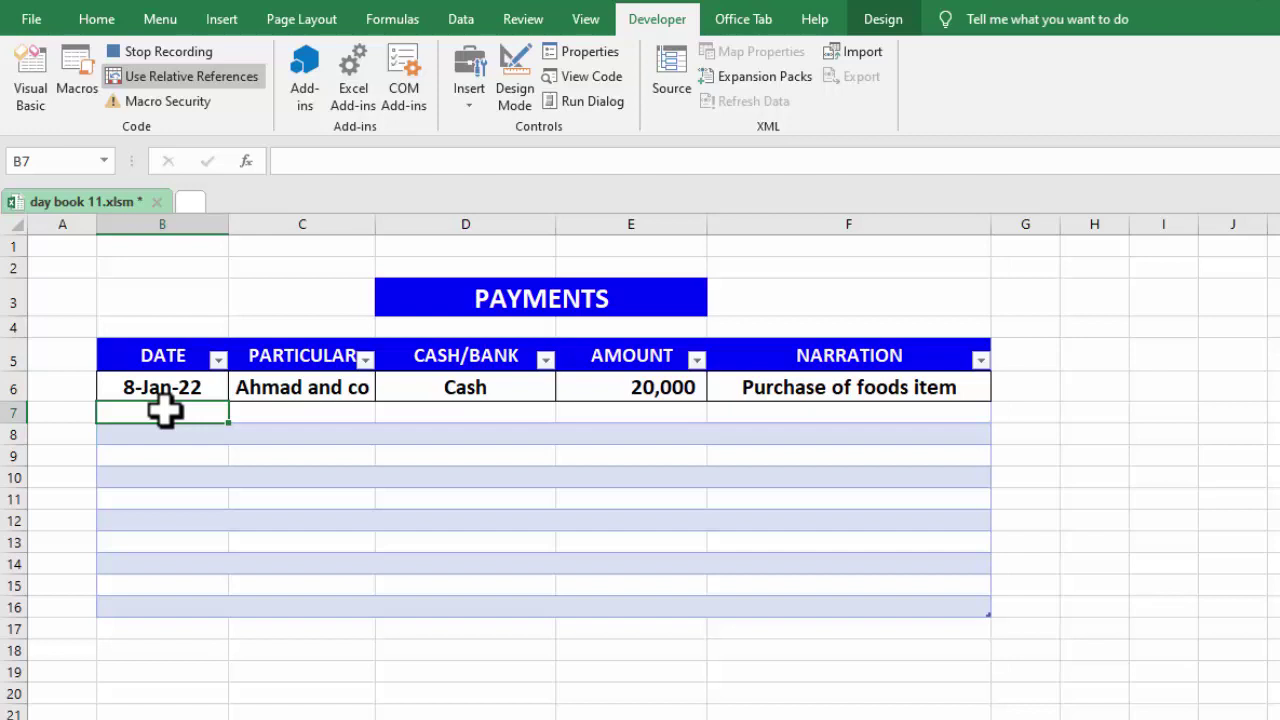
Step: Paste the form entry transposed into B7 as a 2-Aug-22 1,000 payment, then return to DashBoard
right_click(165, 408)
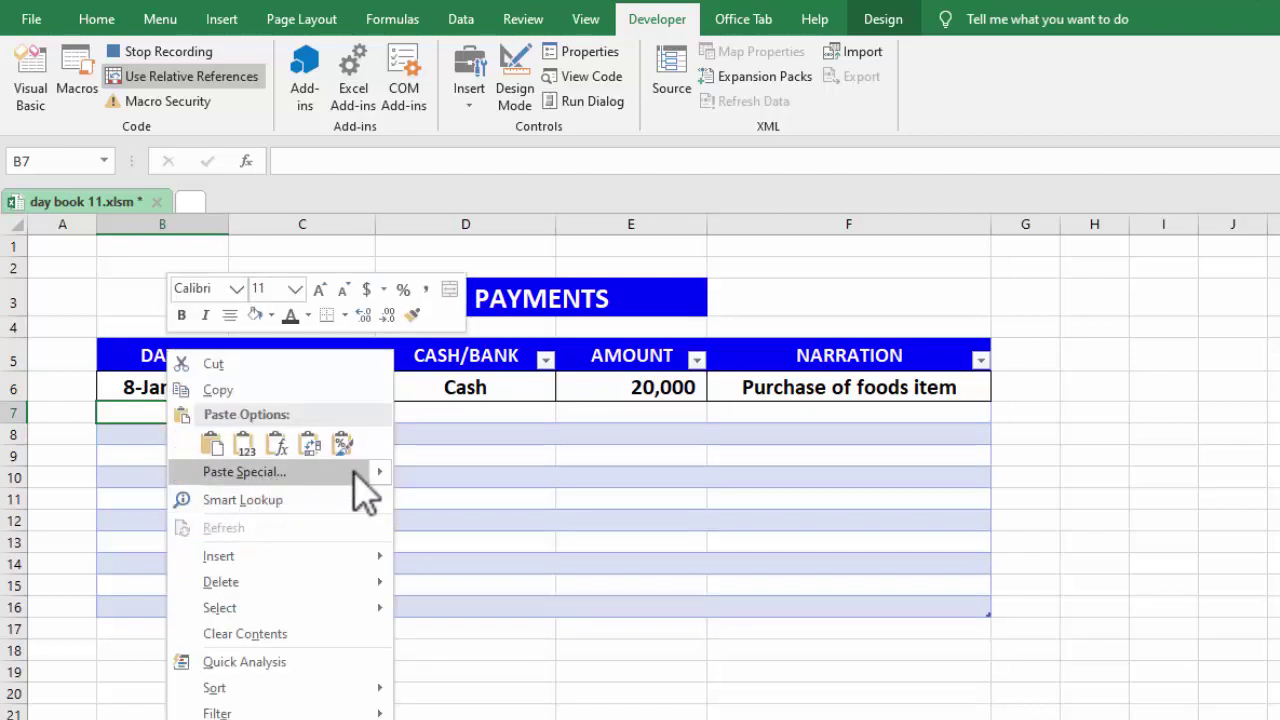
mouse_move(369, 471)
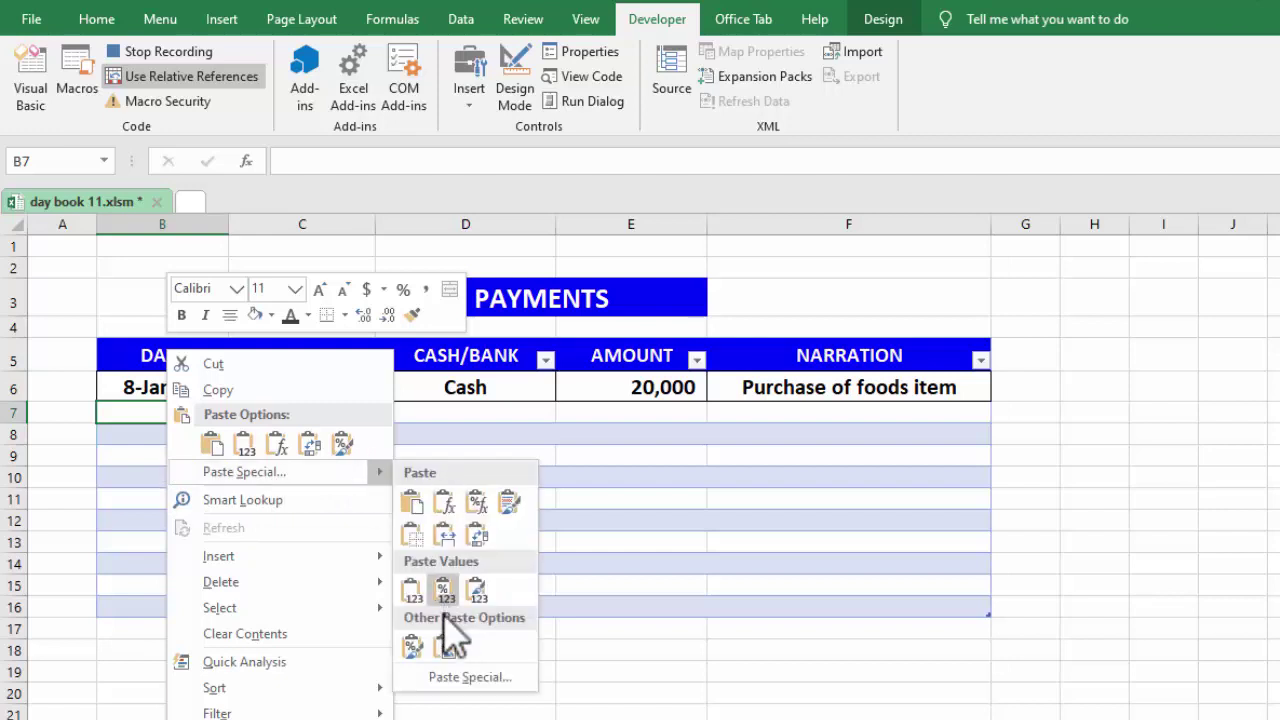
click(462, 677)
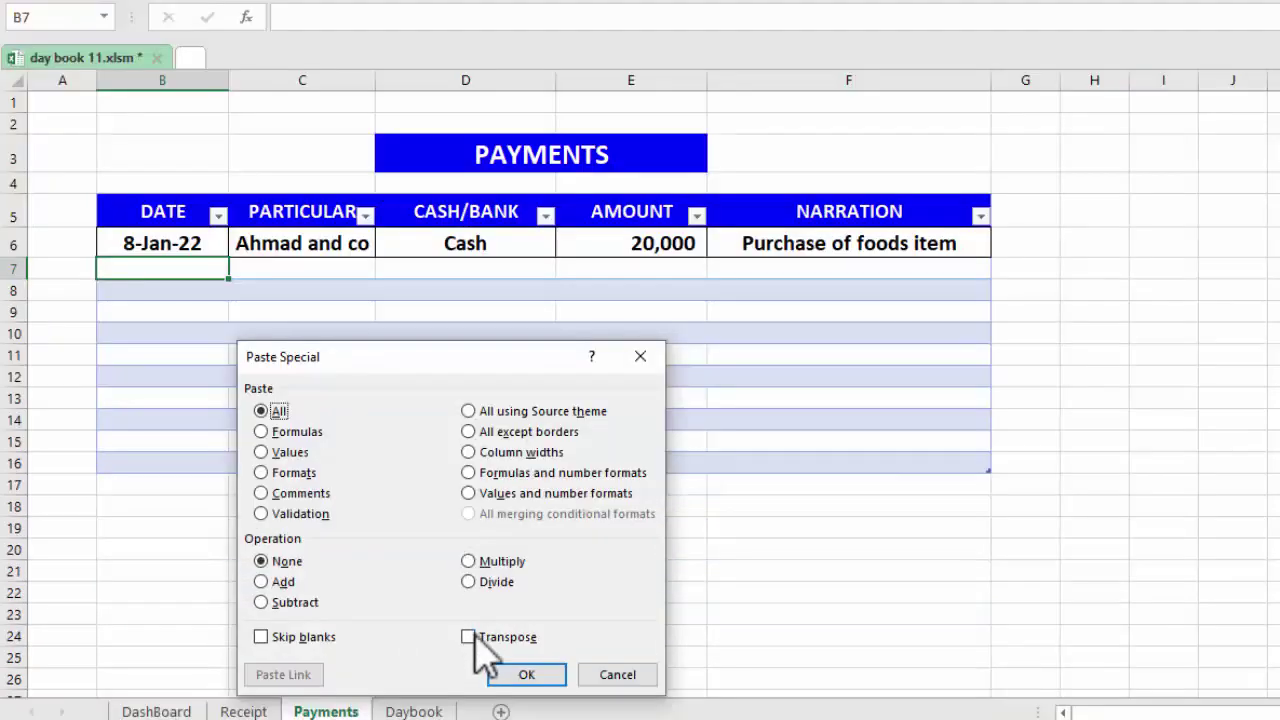
click(470, 637)
click(526, 675)
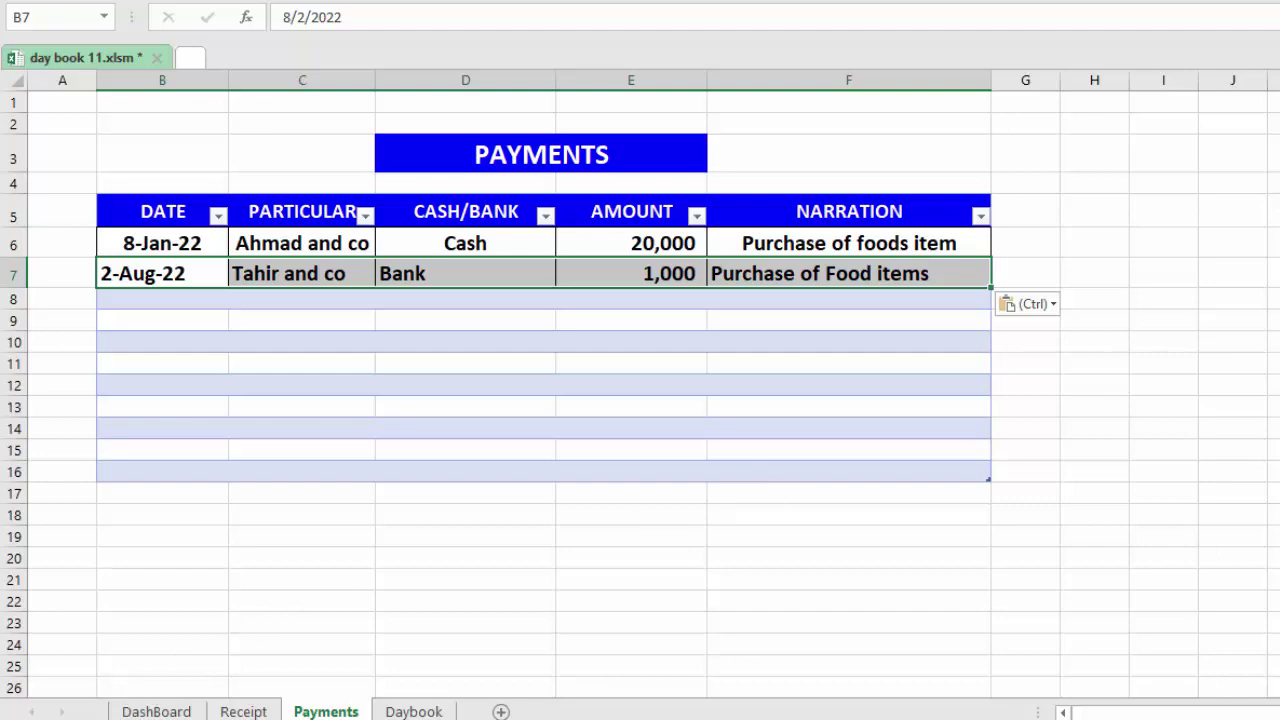
click(140, 711)
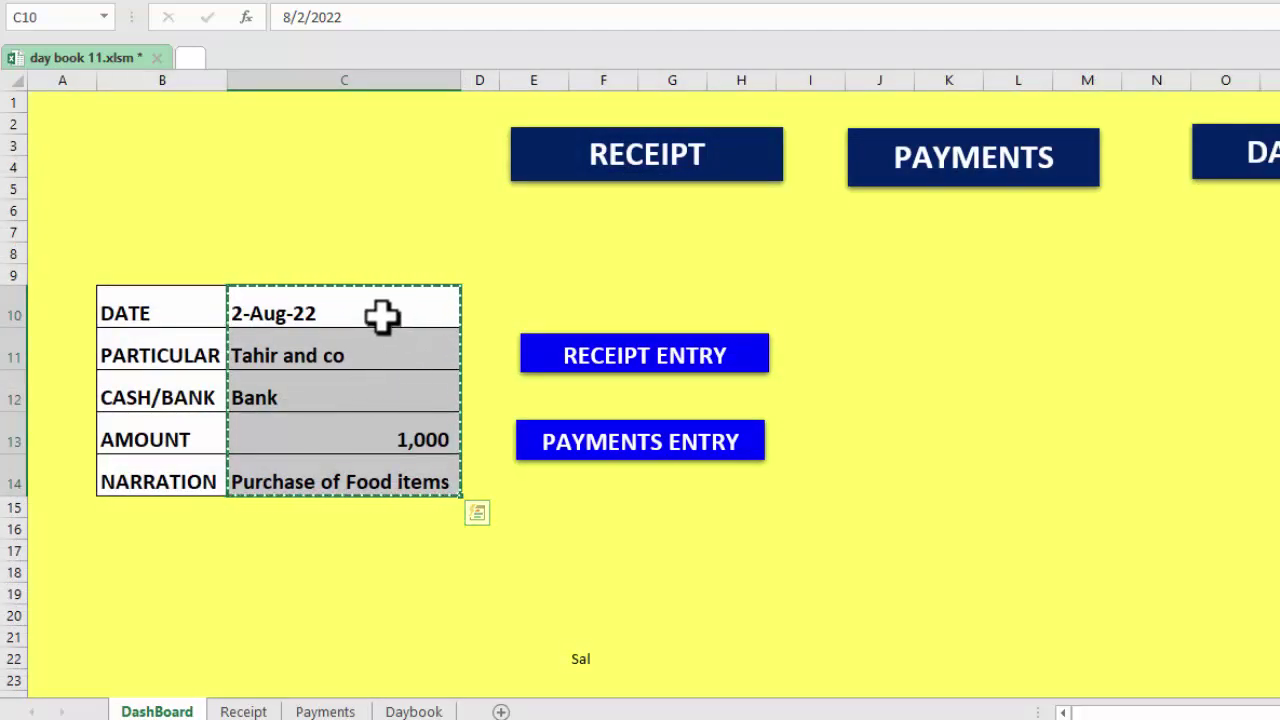
Step: Empty the form cells C10:C14, reselect C10, and stop recording the Payments macro
key(Escape)
drag(360, 313, 340, 472)
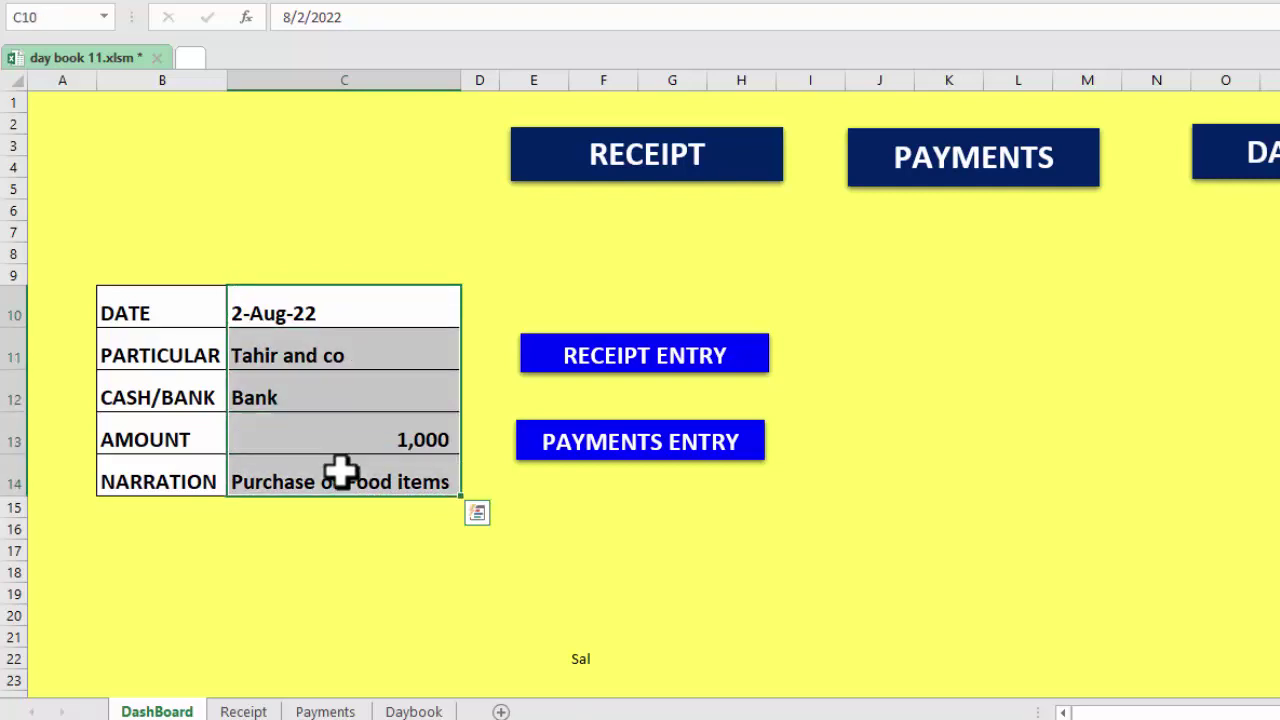
key(Delete)
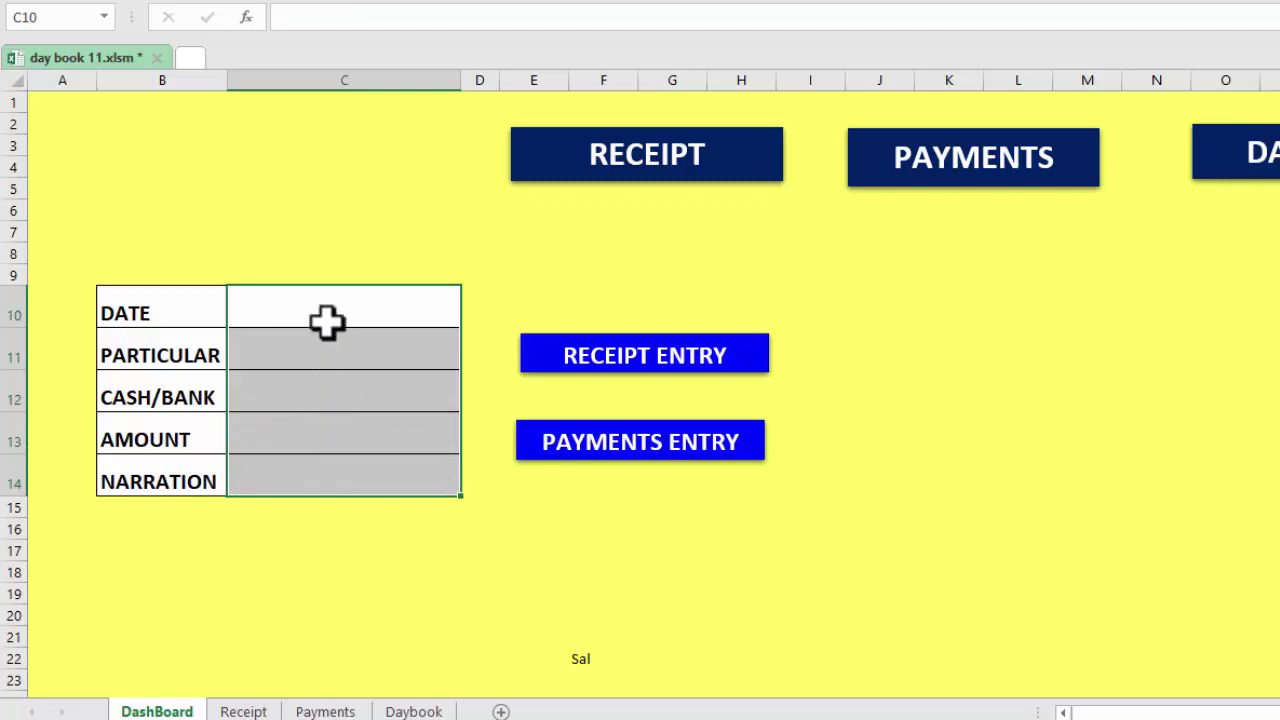
click(350, 314)
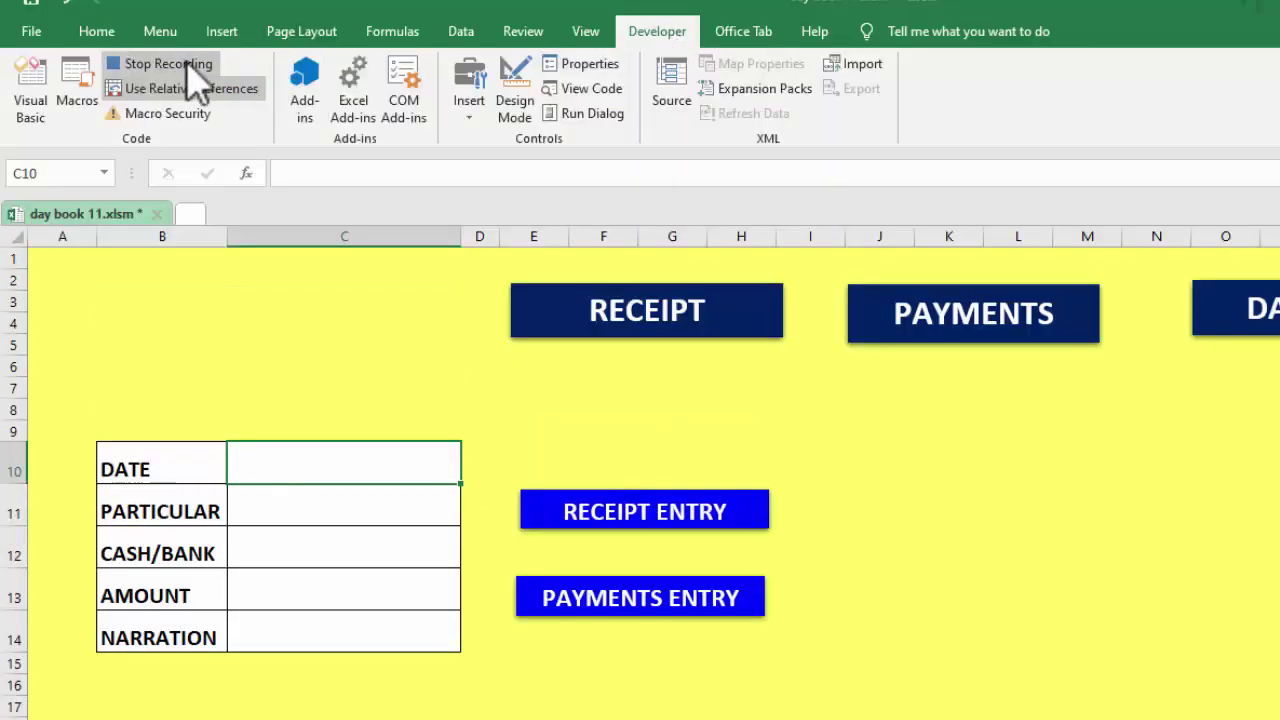
click(184, 67)
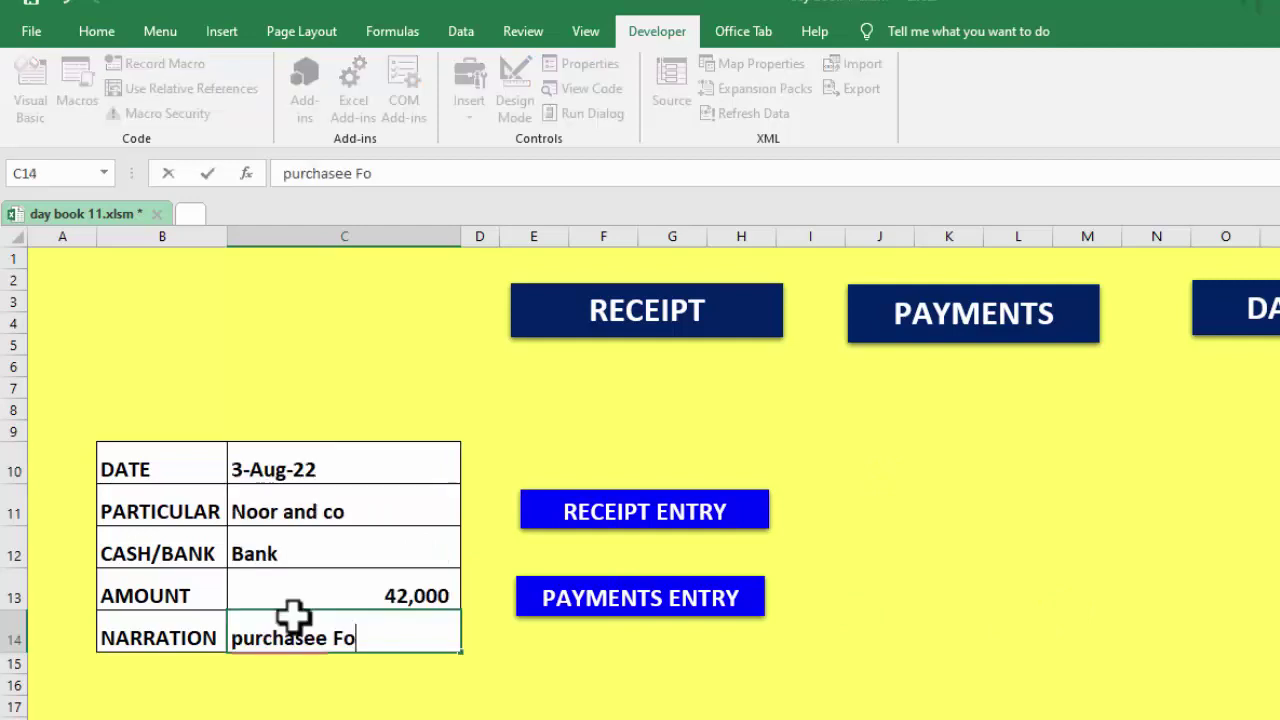
Step: Correct the narration to end in 'Goods' and assign the Payments macro to the PAYMENTS ENTRY shape
key(BackSpace)
key(BackSpace)
text(Good)
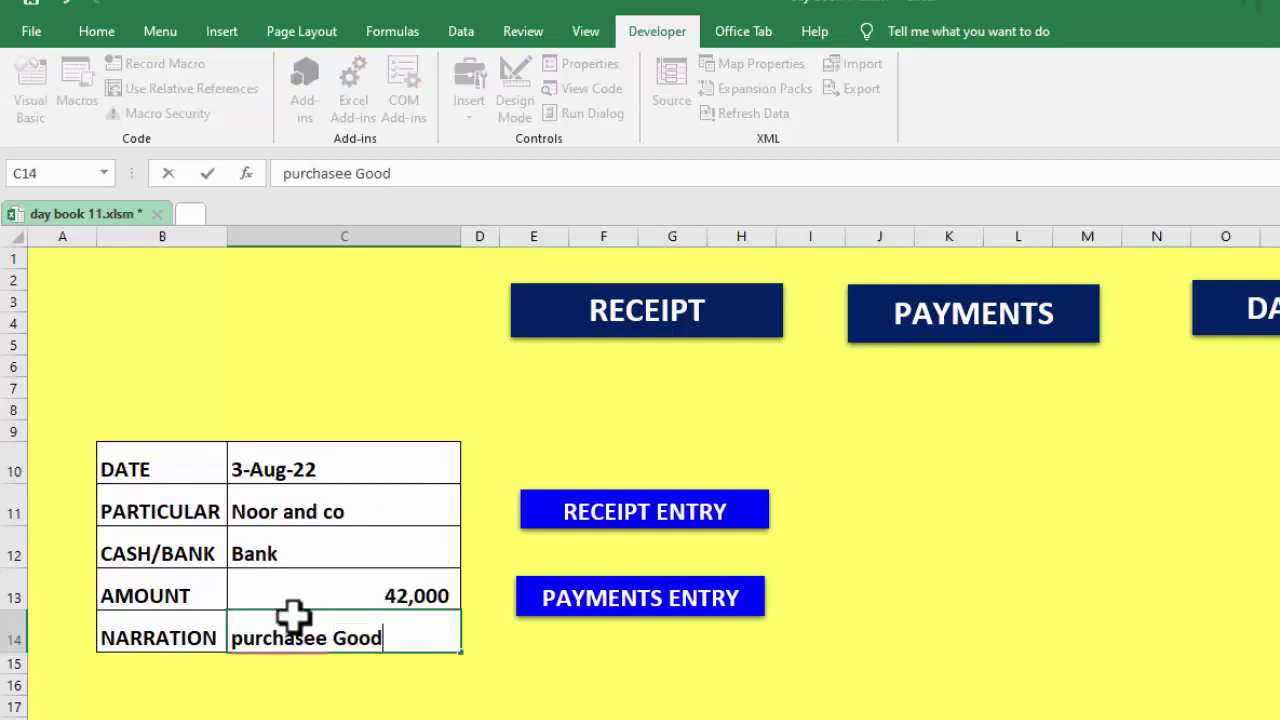
text(s)
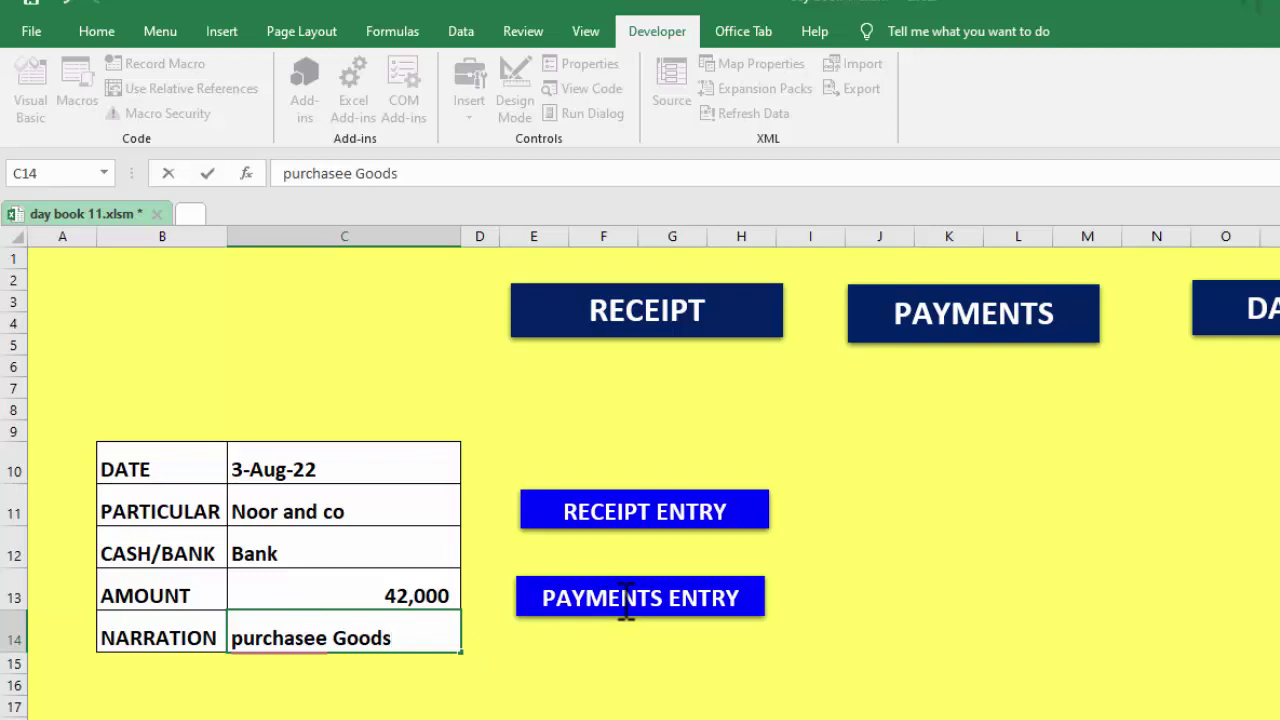
click(625, 600)
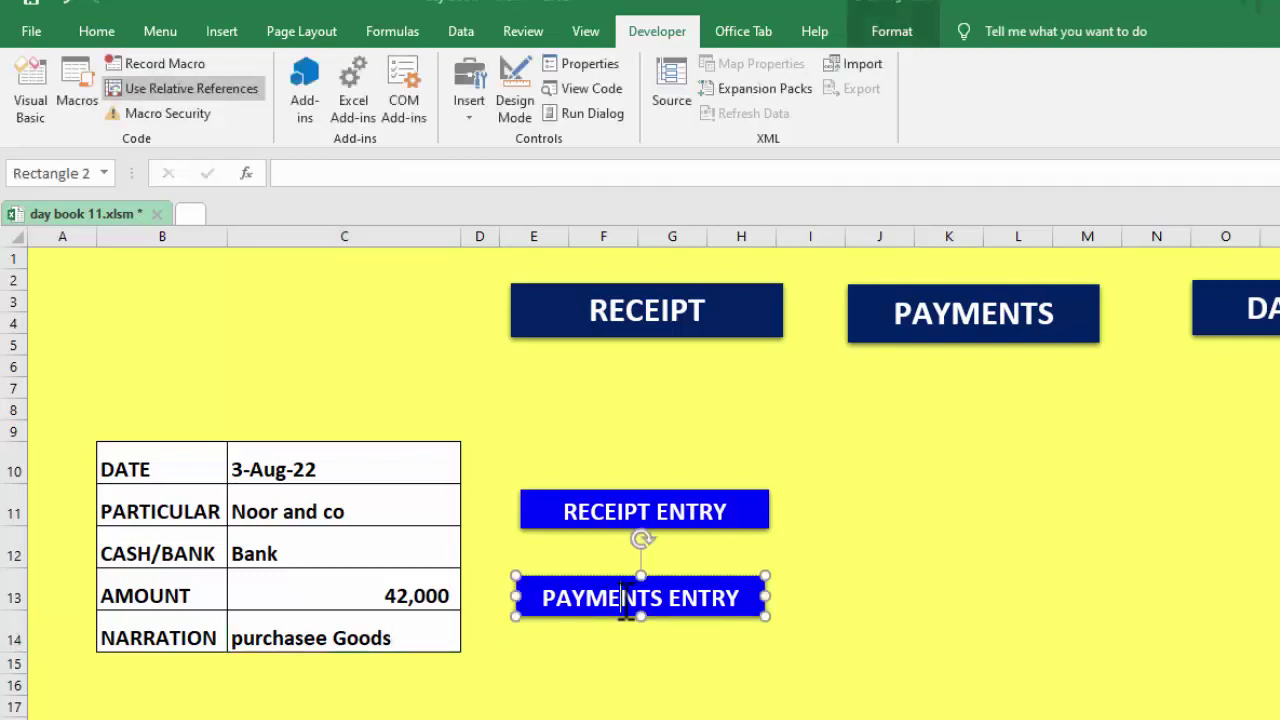
right_click(622, 600)
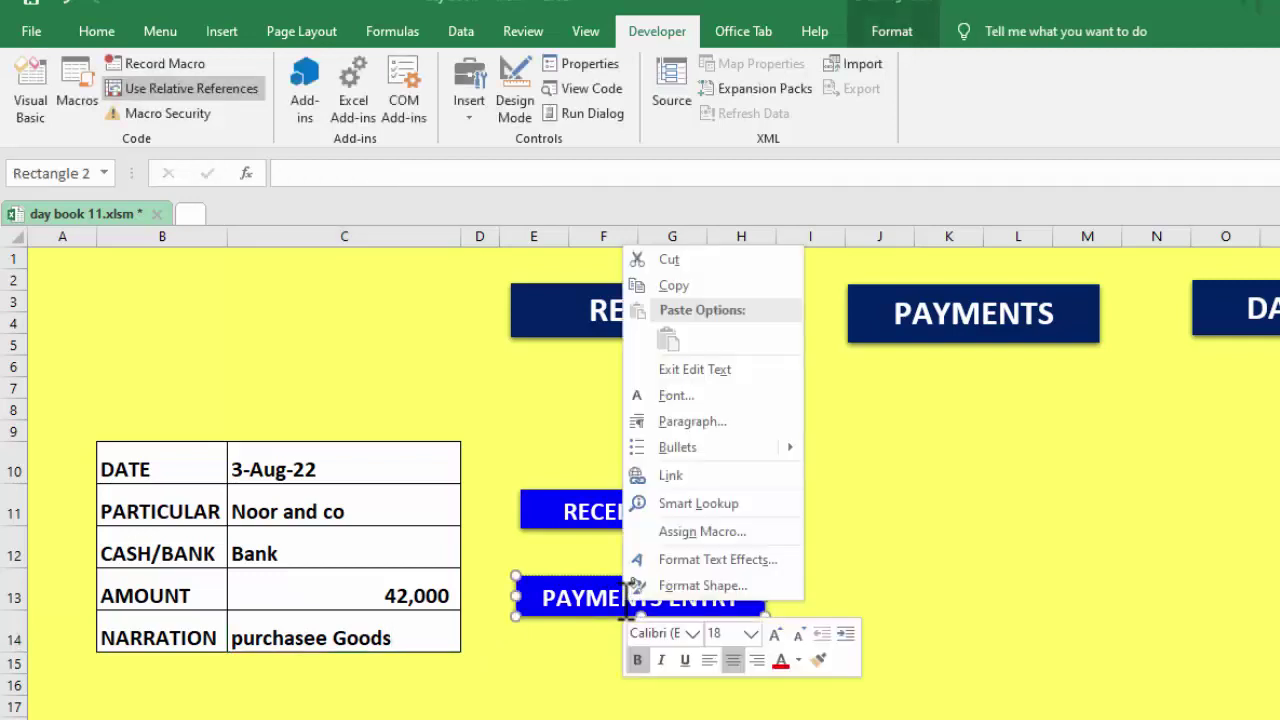
click(701, 531)
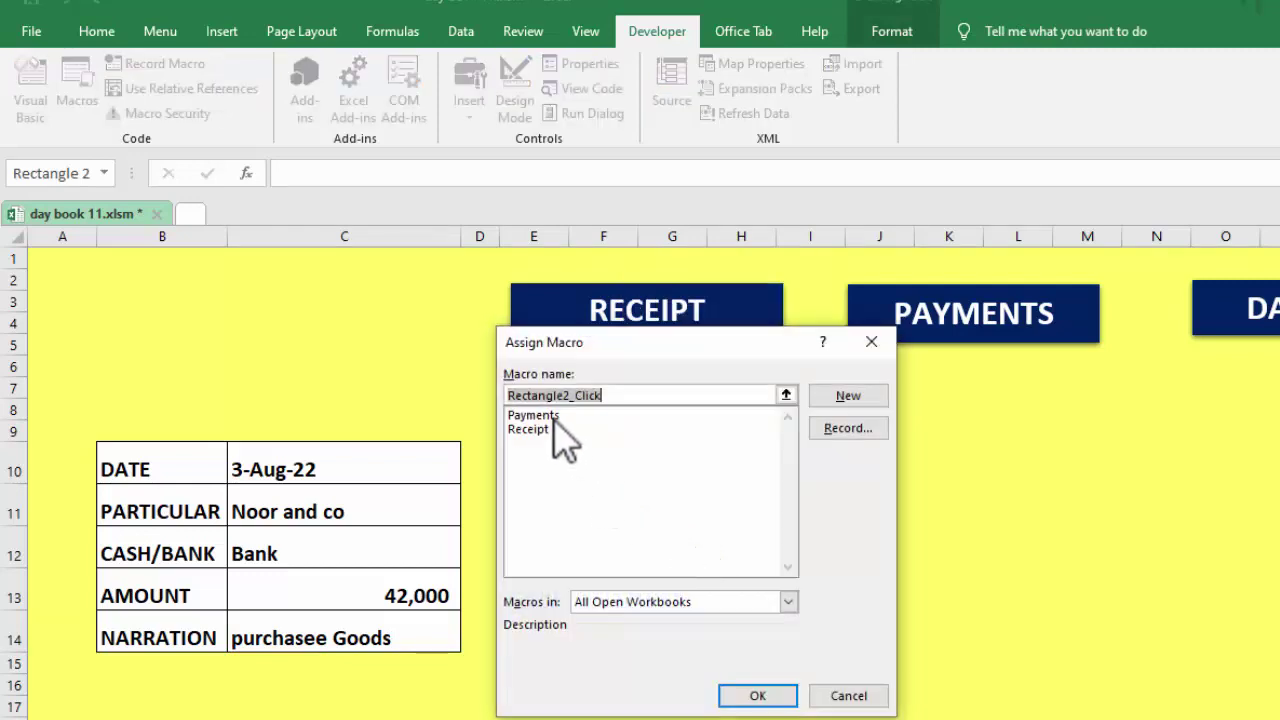
click(553, 418)
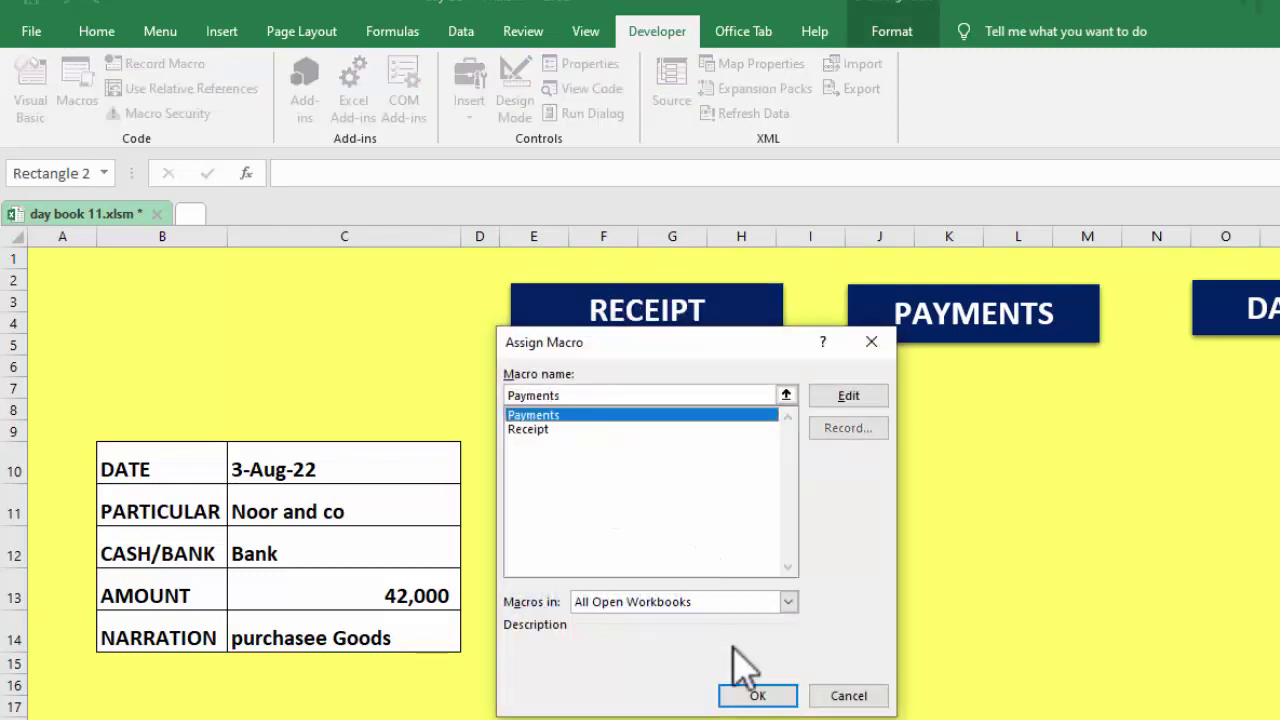
click(757, 695)
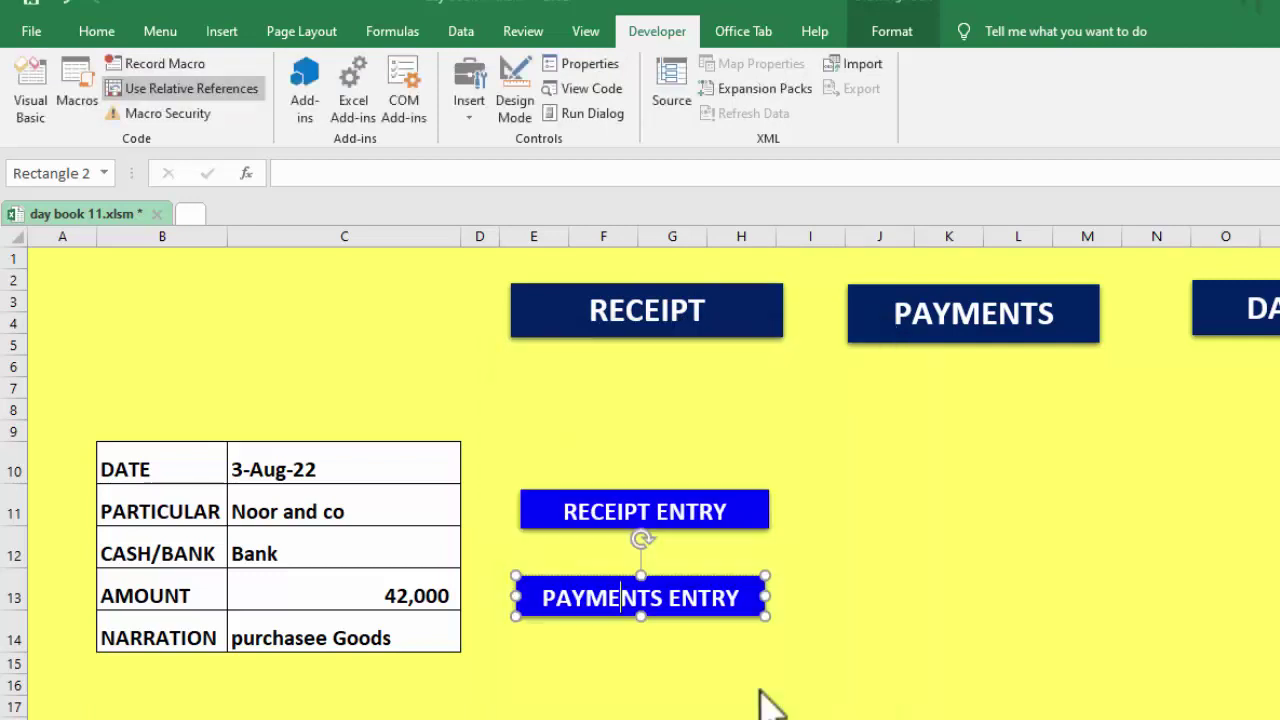
click(851, 628)
Step: Append the 42,000 payment to the Payments table as row 8, then return to the DashBoard form. The form now holds the 18-Aug-22 'Sale of goods' receipt of 9,000
click(701, 612)
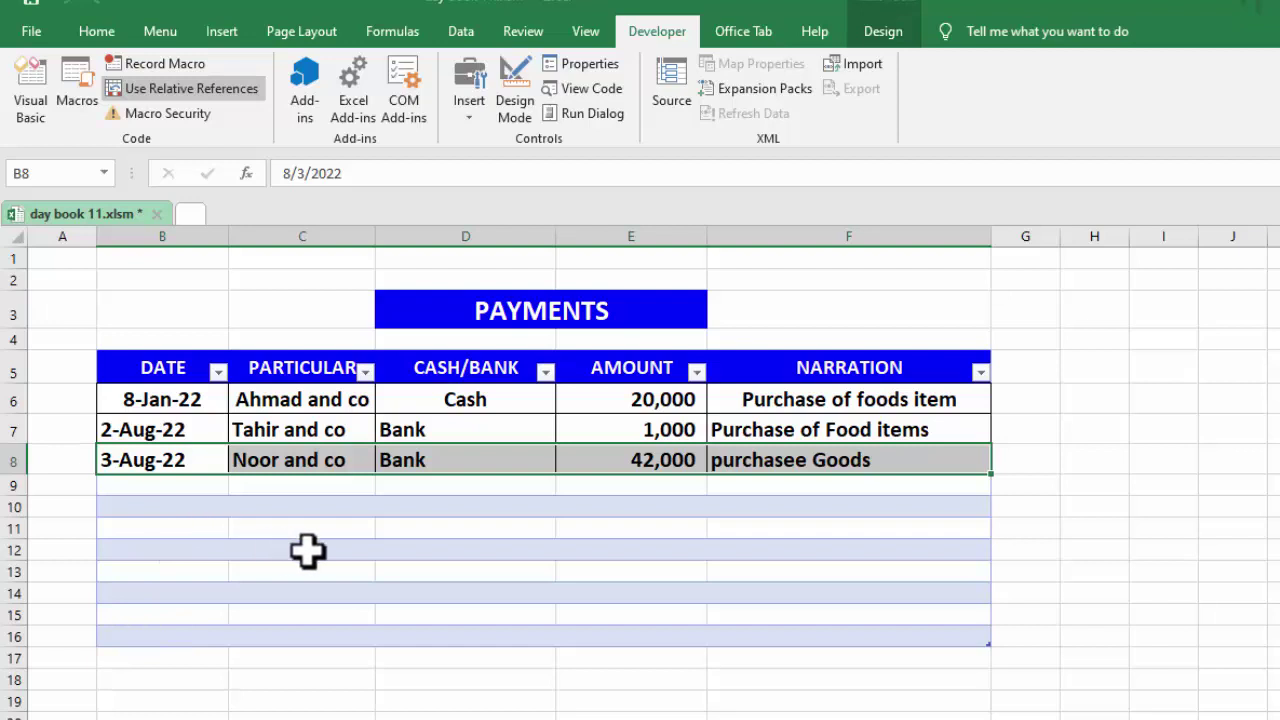
key(ctrl+Page_Up)
text(Sale of goods)
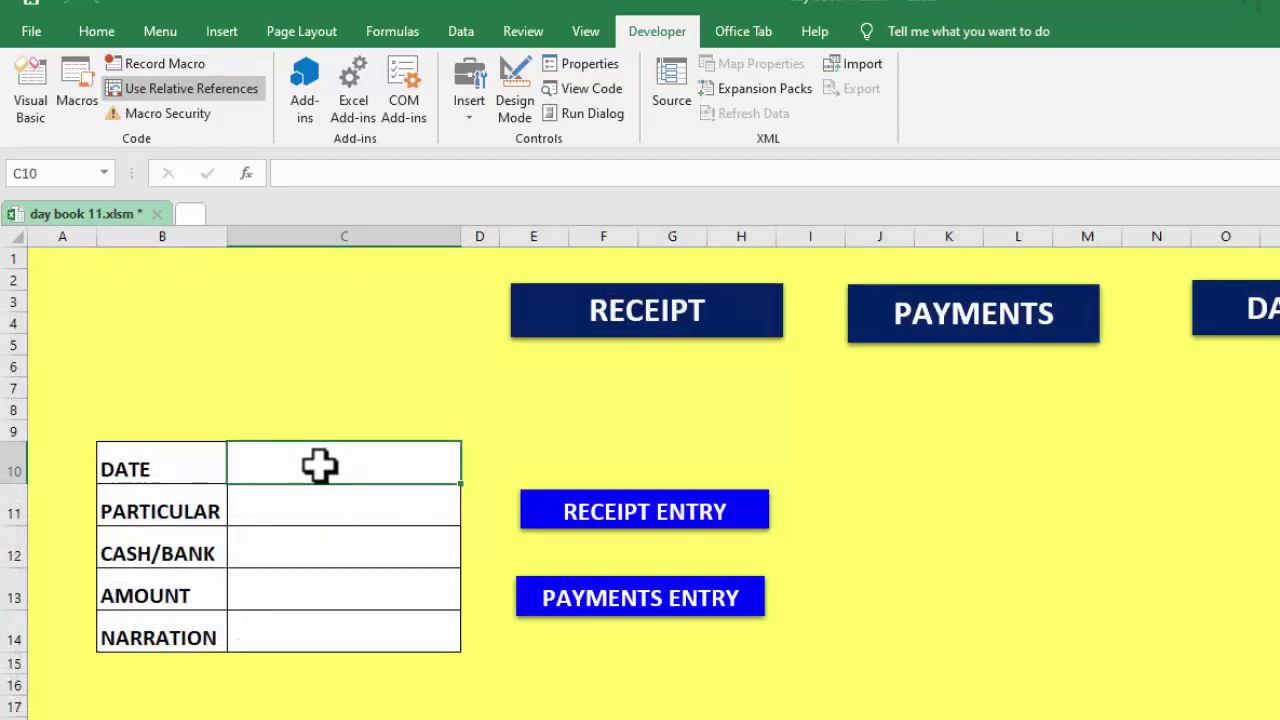
Step: Add the 9,000 'Sale of goods' receipt to the Receipt table and verify it. Then log the 21-Aug-22 bank payment of 23,000 for 'Purchase of goods'
click(634, 524)
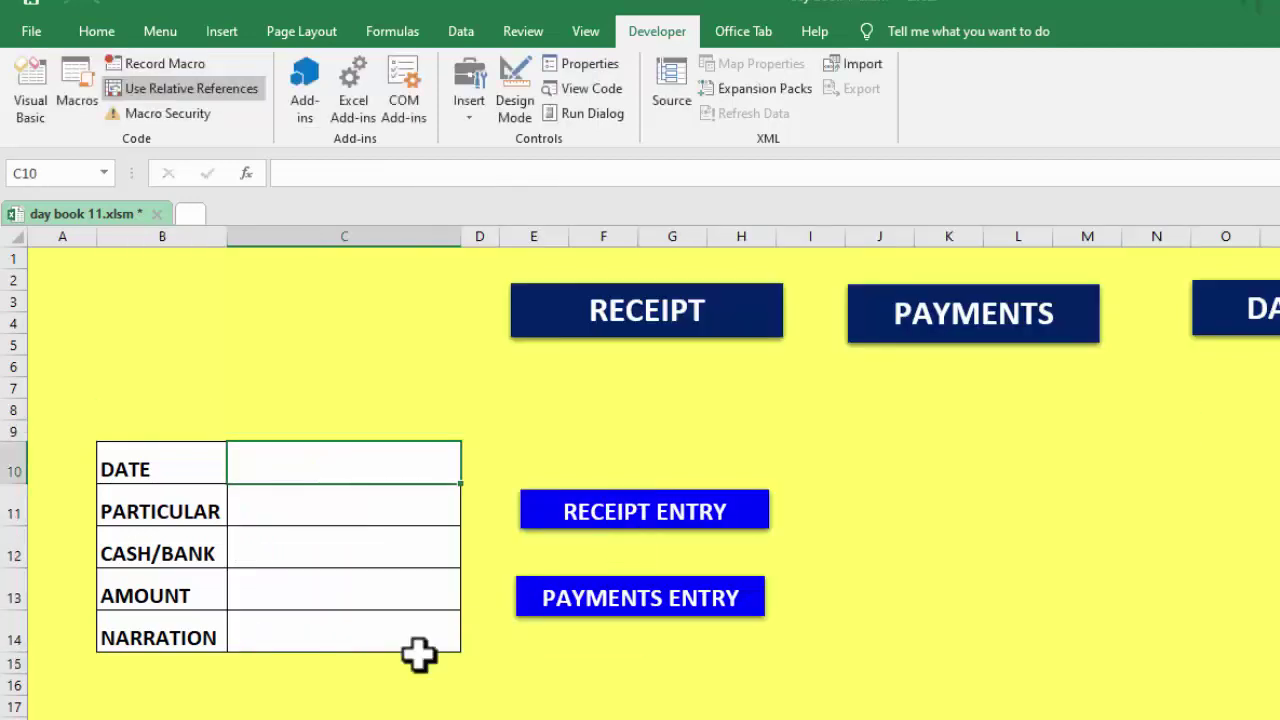
click(740, 312)
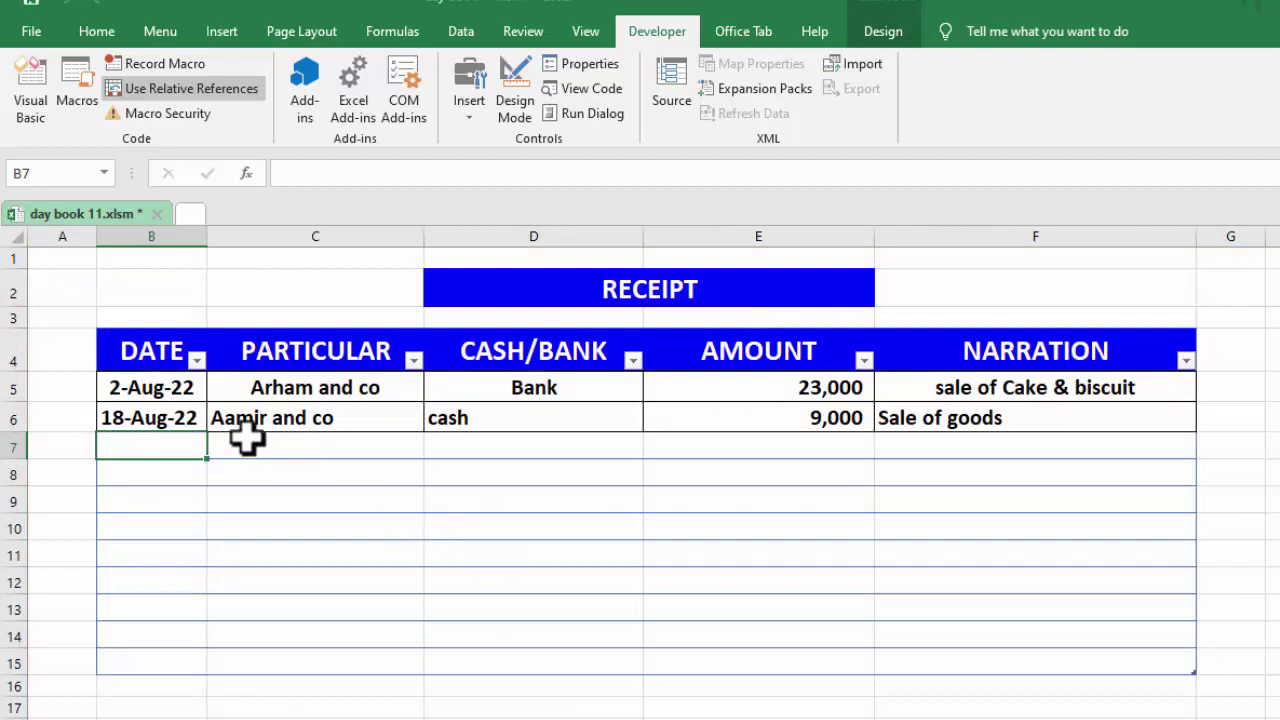
key(ctrl+Page_Up)
click(508, 554)
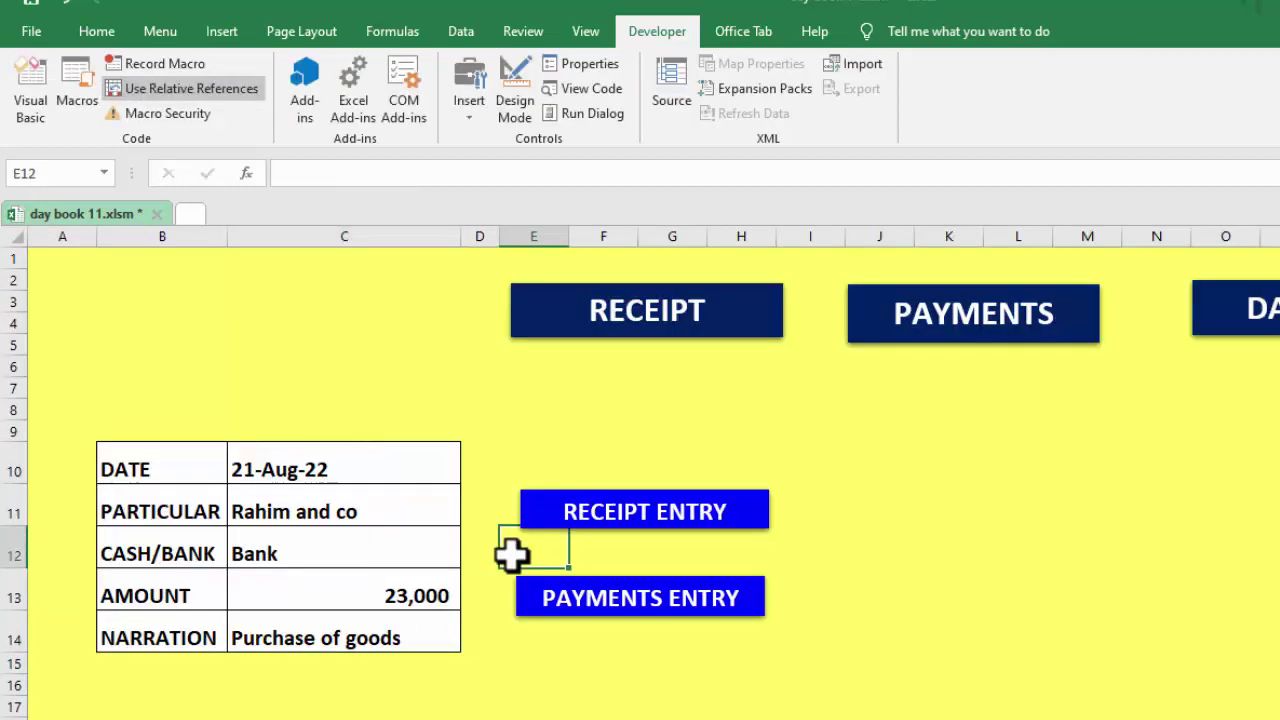
click(606, 602)
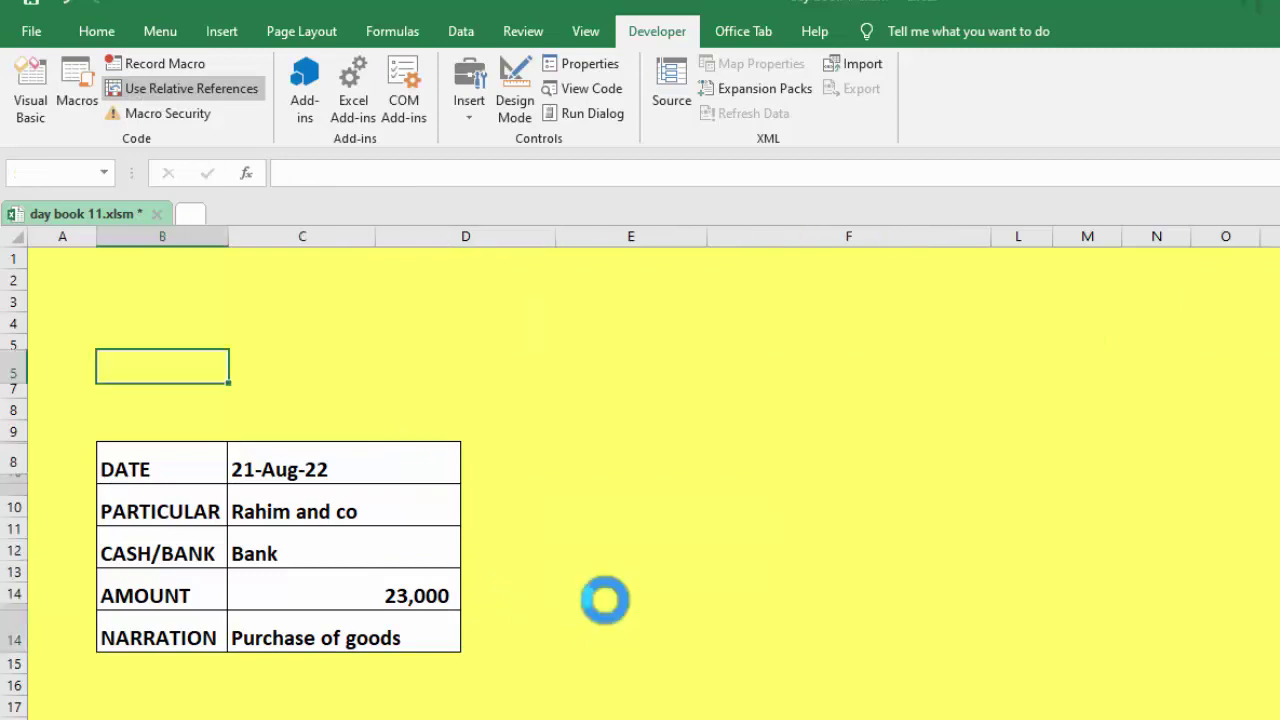
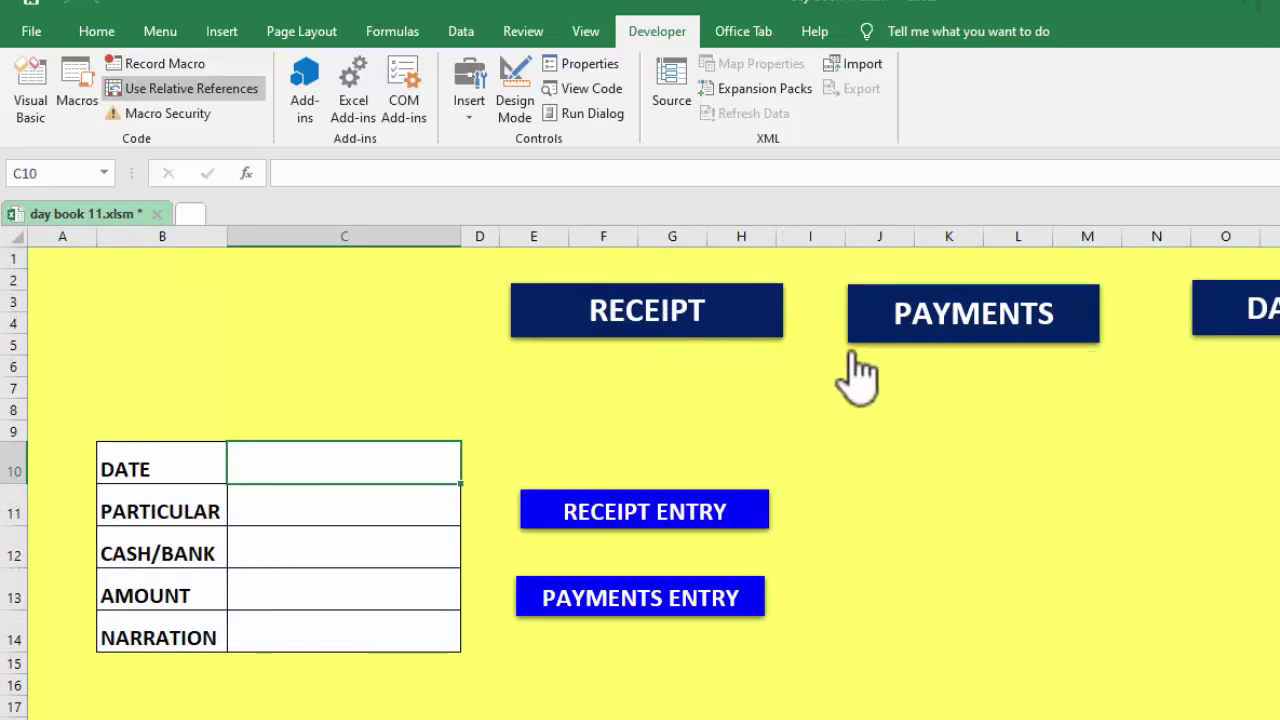
Step: Test the dashboard's RECEIPT, PAYMENTS and DAY BOOK links in turn, ending on the Day Book sheet
click(672, 318)
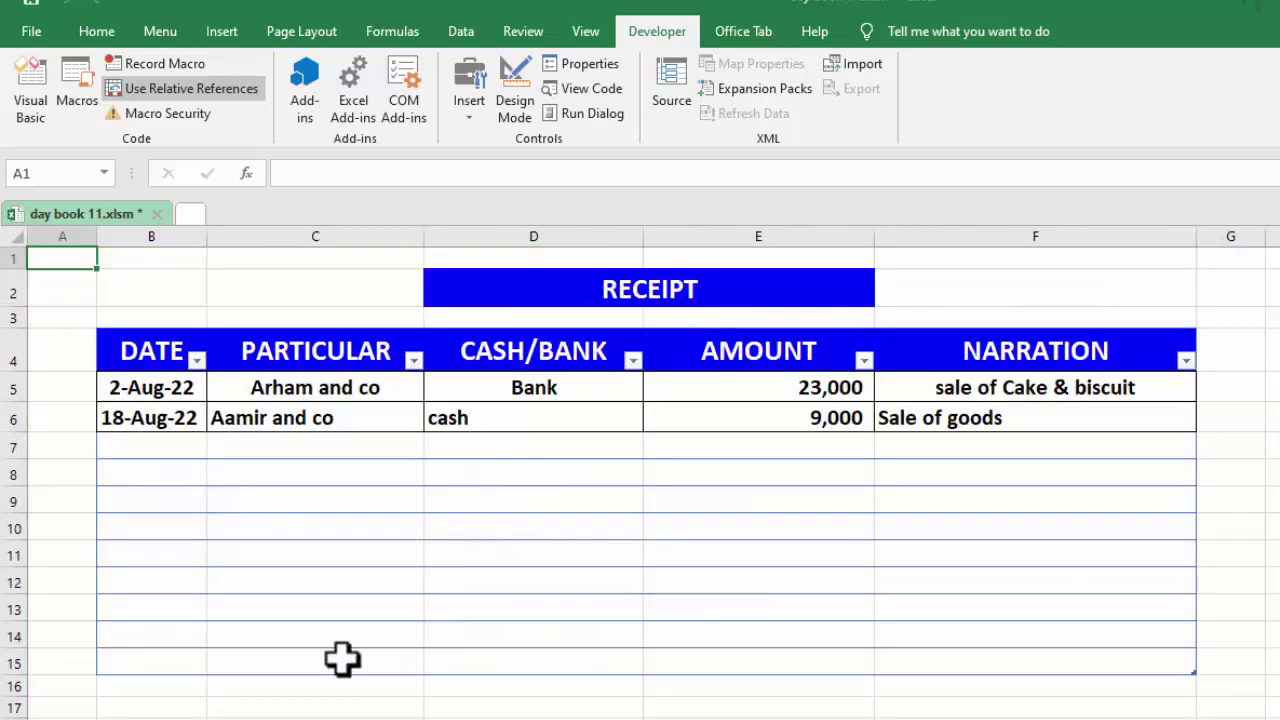
key(ctrl+Page_Up)
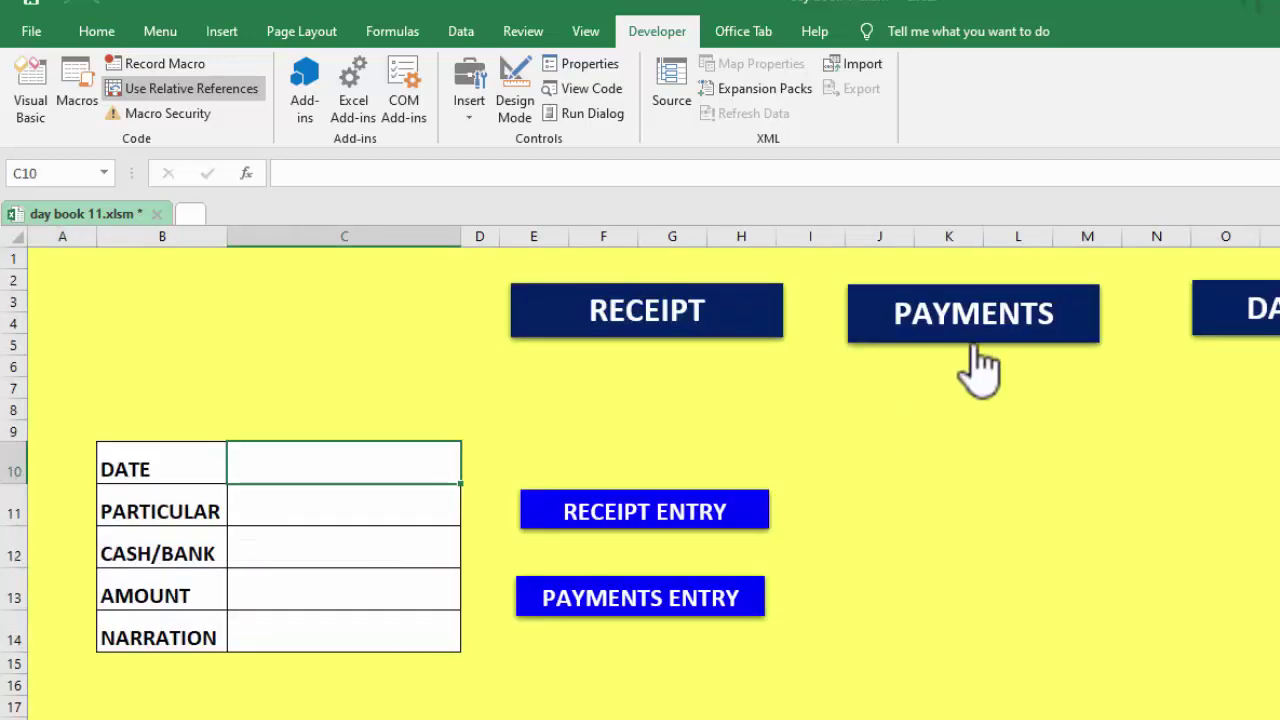
click(977, 352)
key(ctrl+Page_Up)
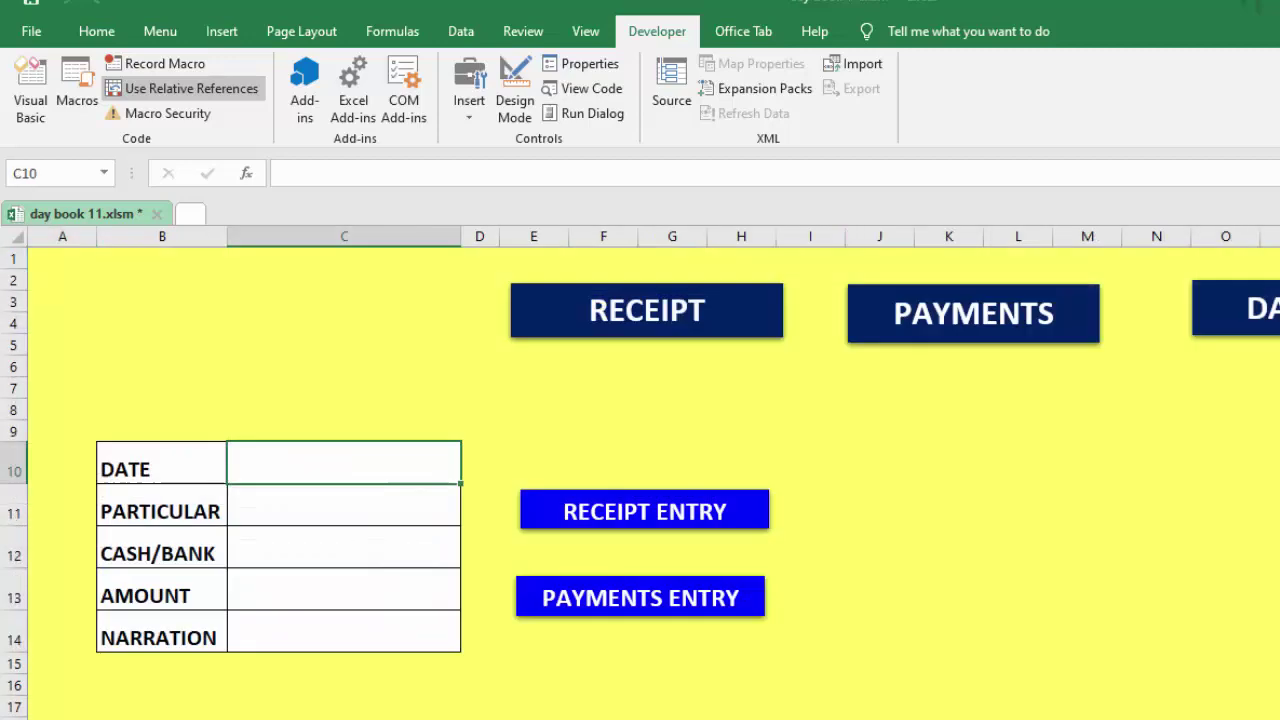
click(1270, 312)
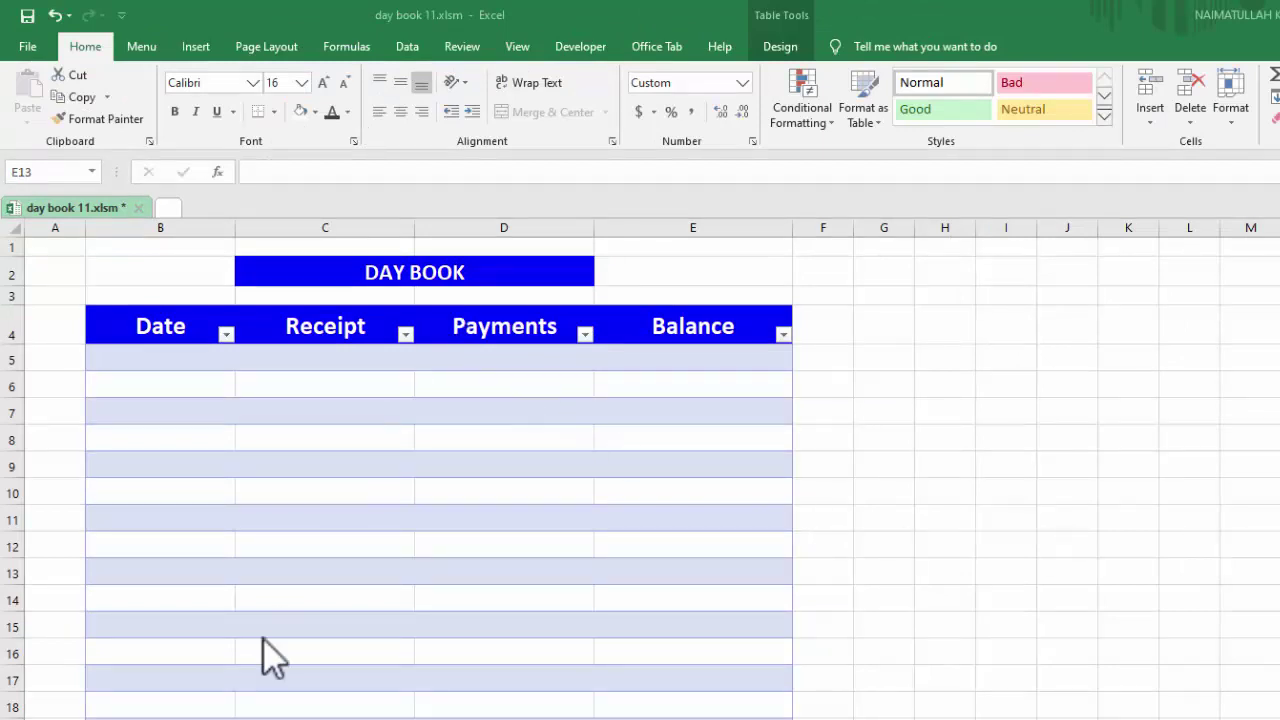
key(ctrl+Page_Up)
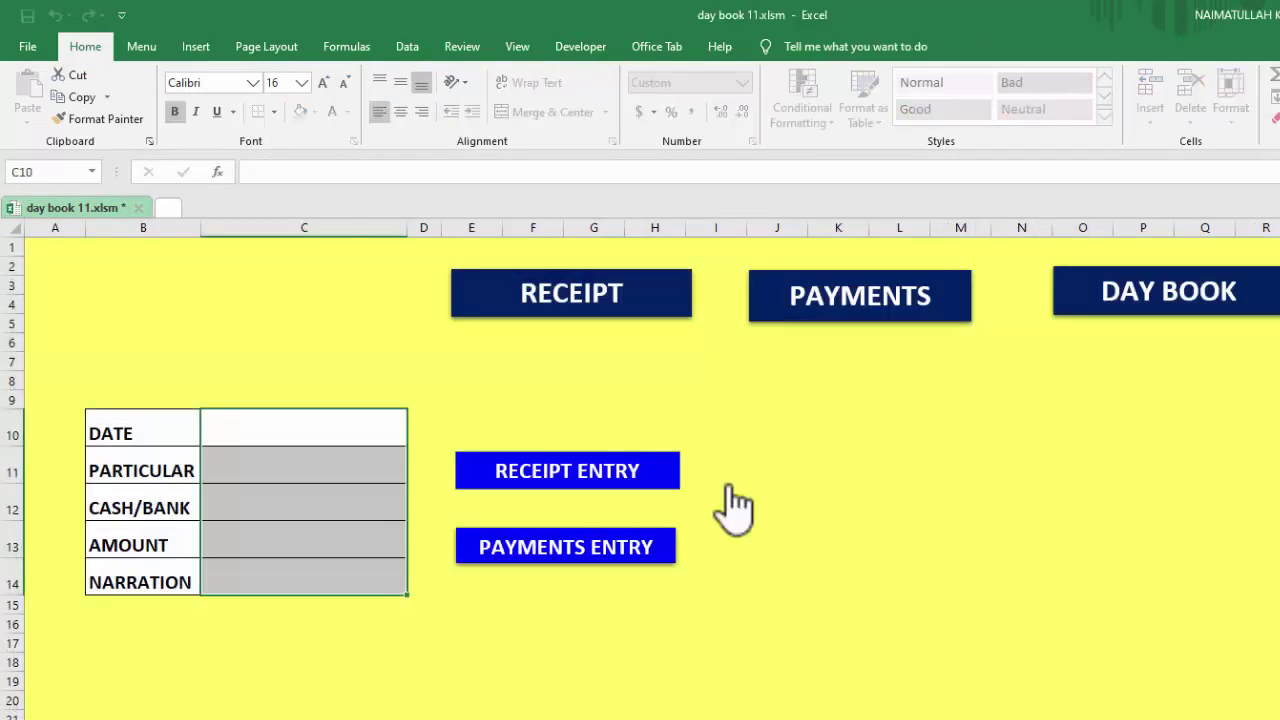
click(1120, 300)
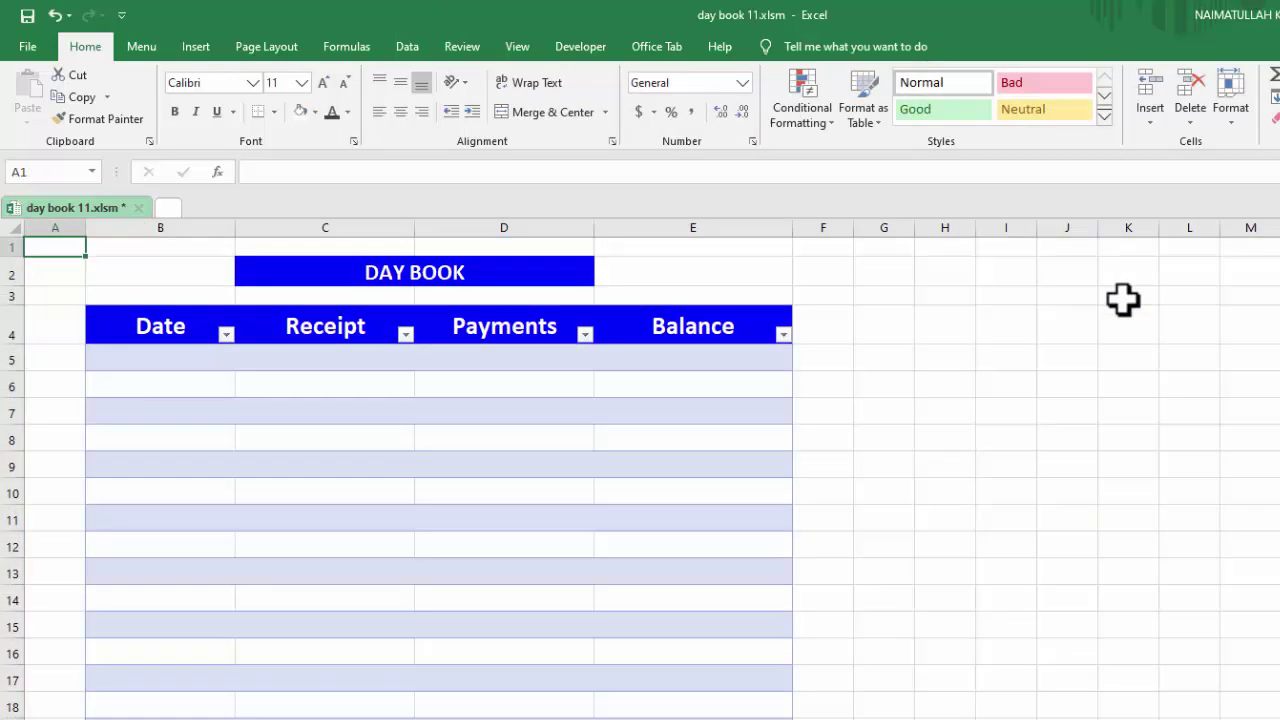
Step: Draw a blue rectangle beside the Day Book table near cell G4
click(891, 314)
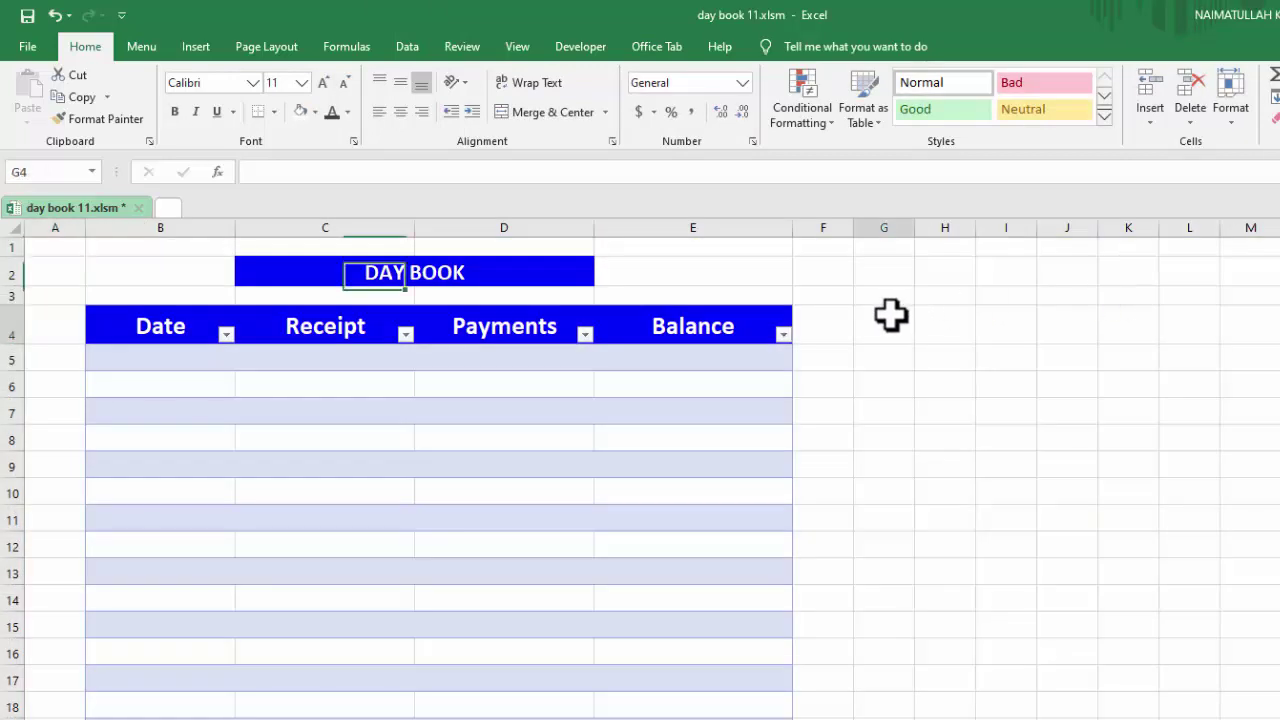
click(195, 47)
click(278, 101)
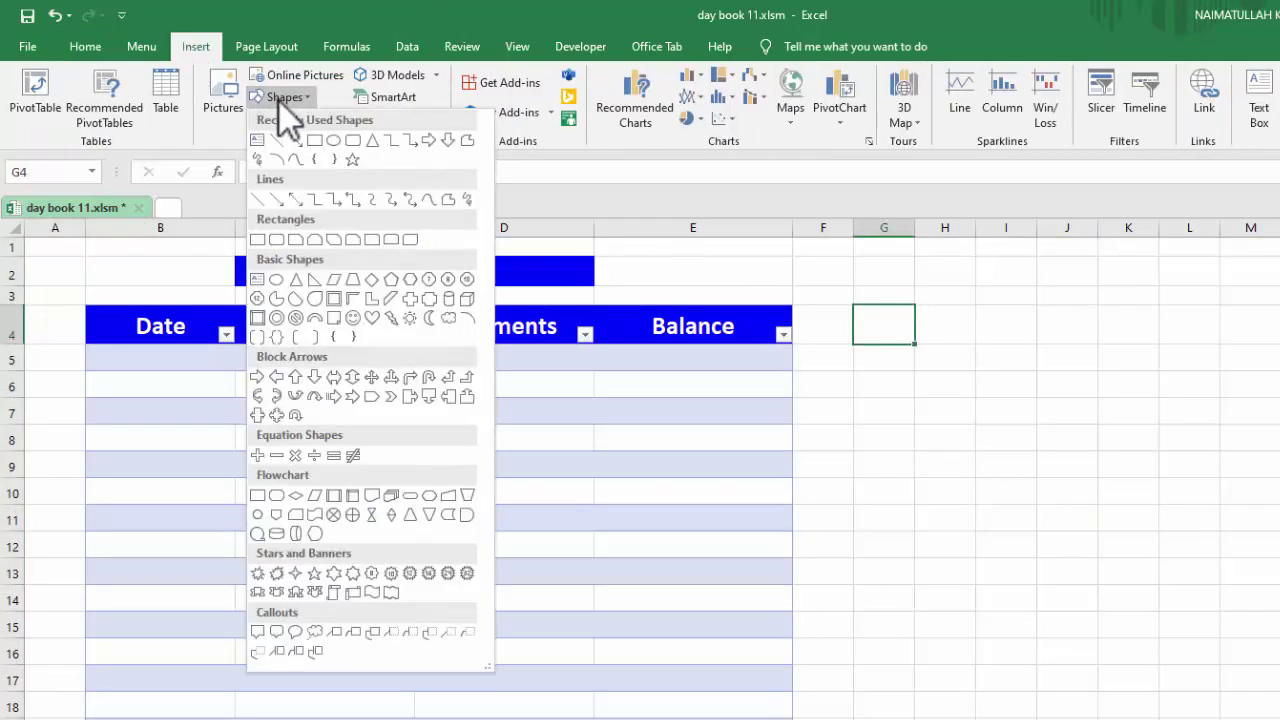
click(328, 141)
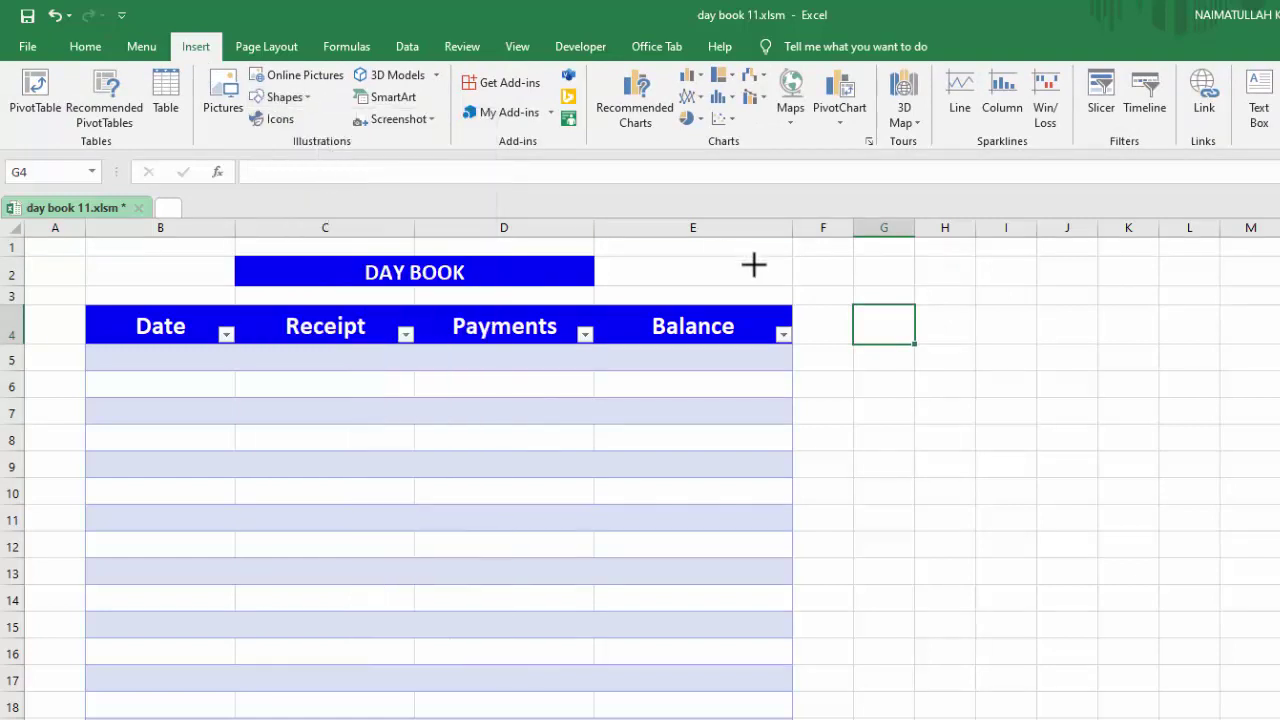
mouse_move(896, 322)
mouse_down()
mouse_move(1090, 351)
mouse_move(1094, 373)
mouse_up()
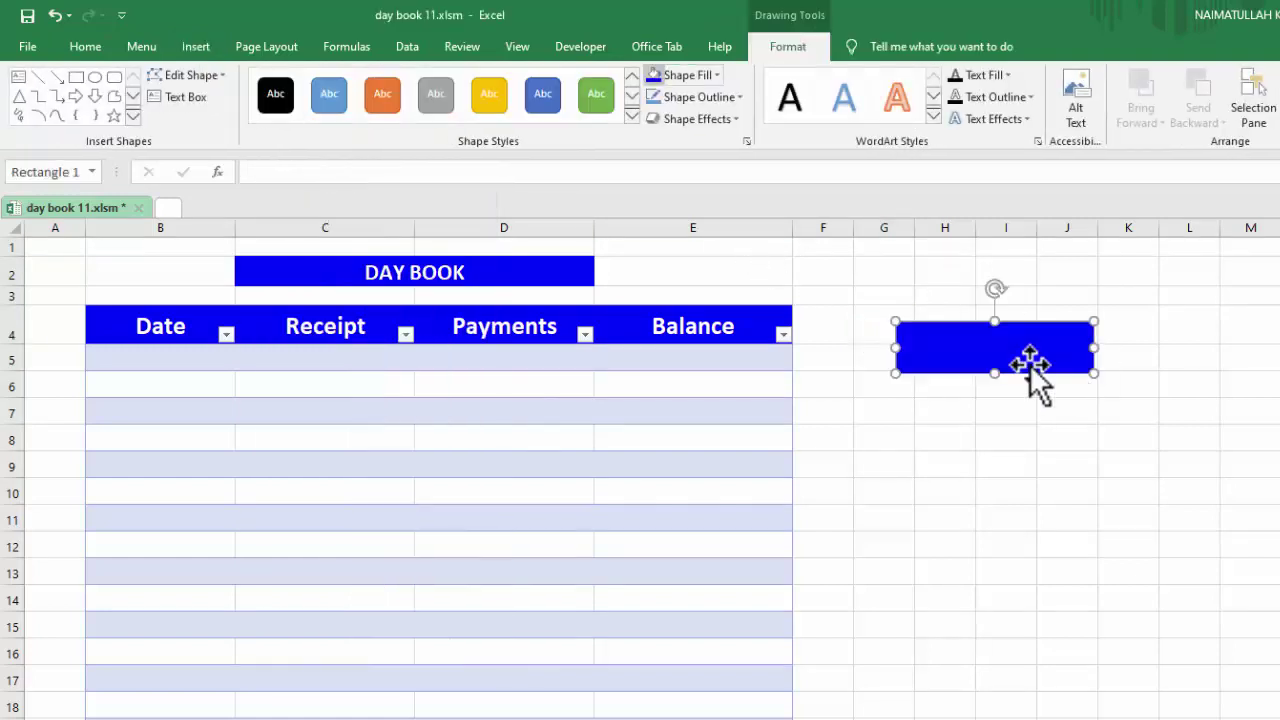
Step: Label the rectangle 'Dash Board' with centred 24-point text
click(186, 100)
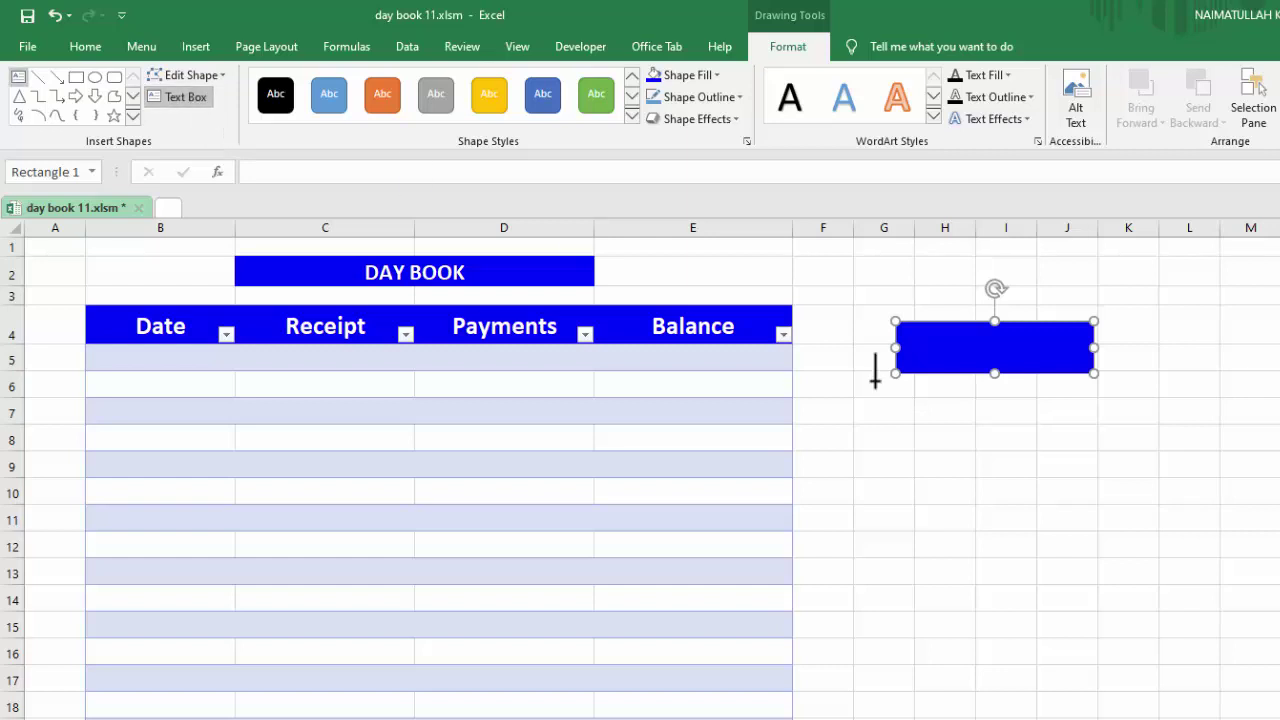
click(965, 337)
text(Dash Boar)
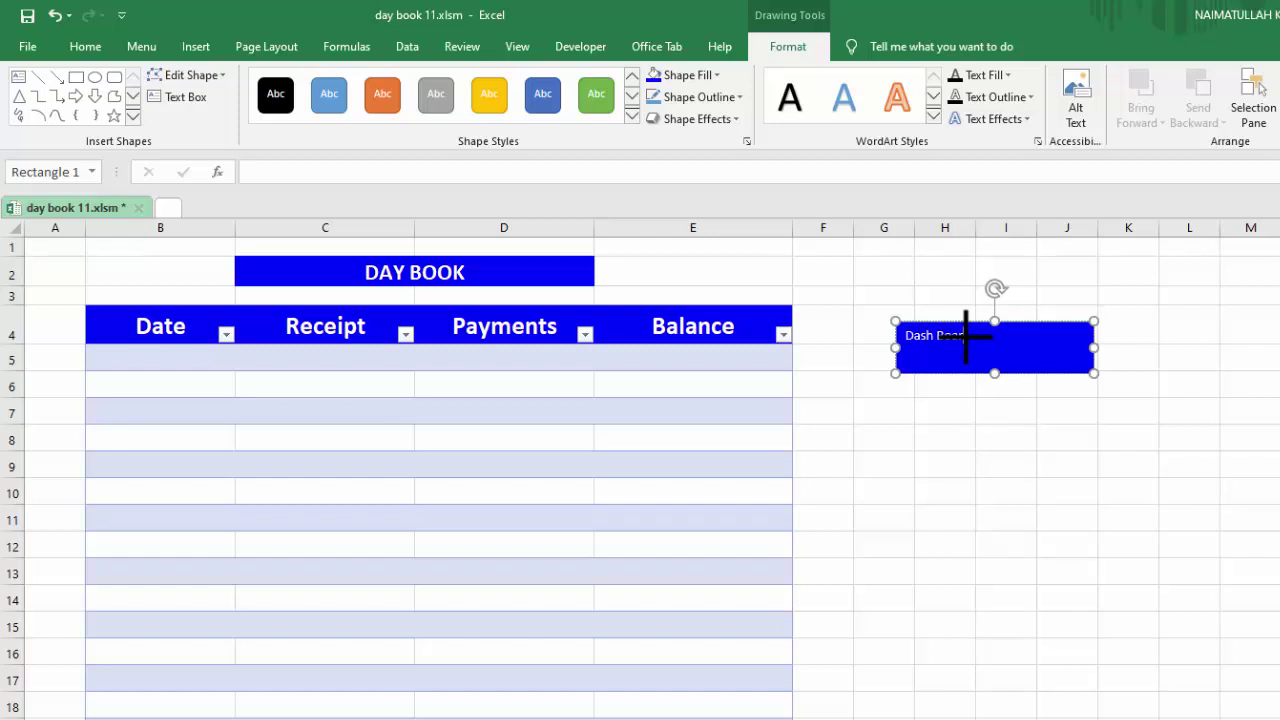
key(Escape)
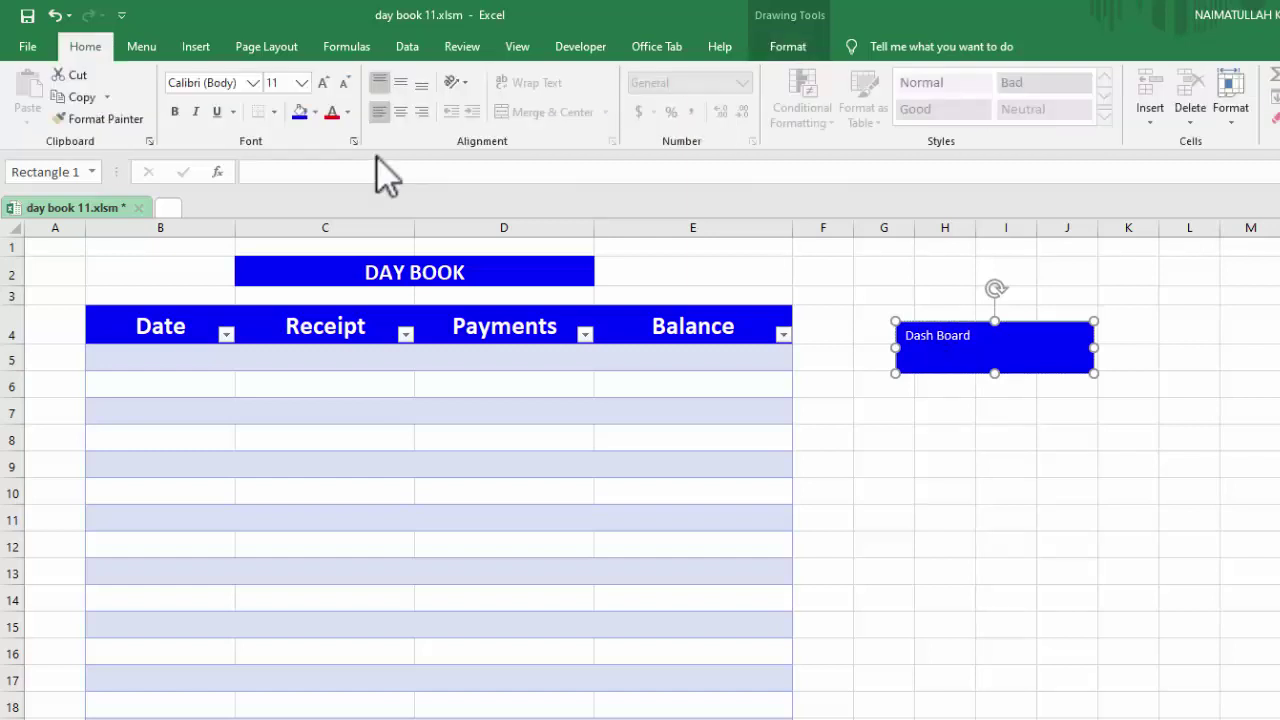
click(405, 112)
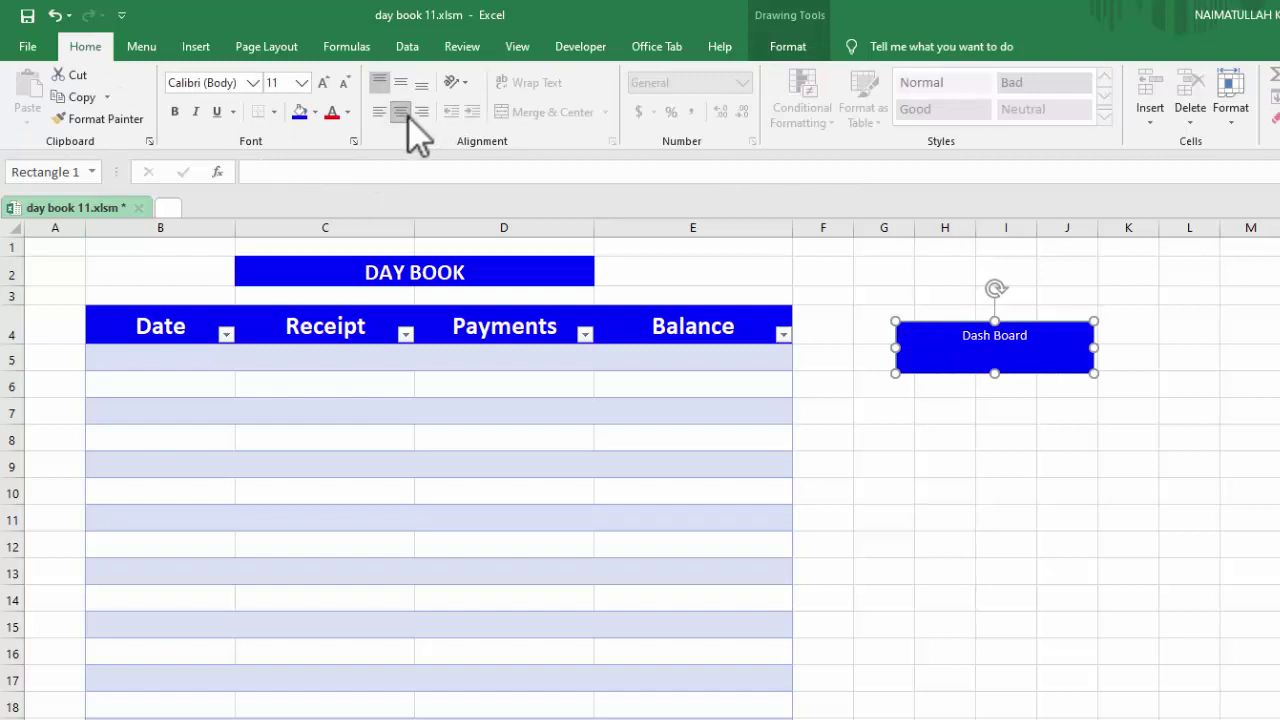
click(324, 84)
click(324, 84)
click(324, 84)
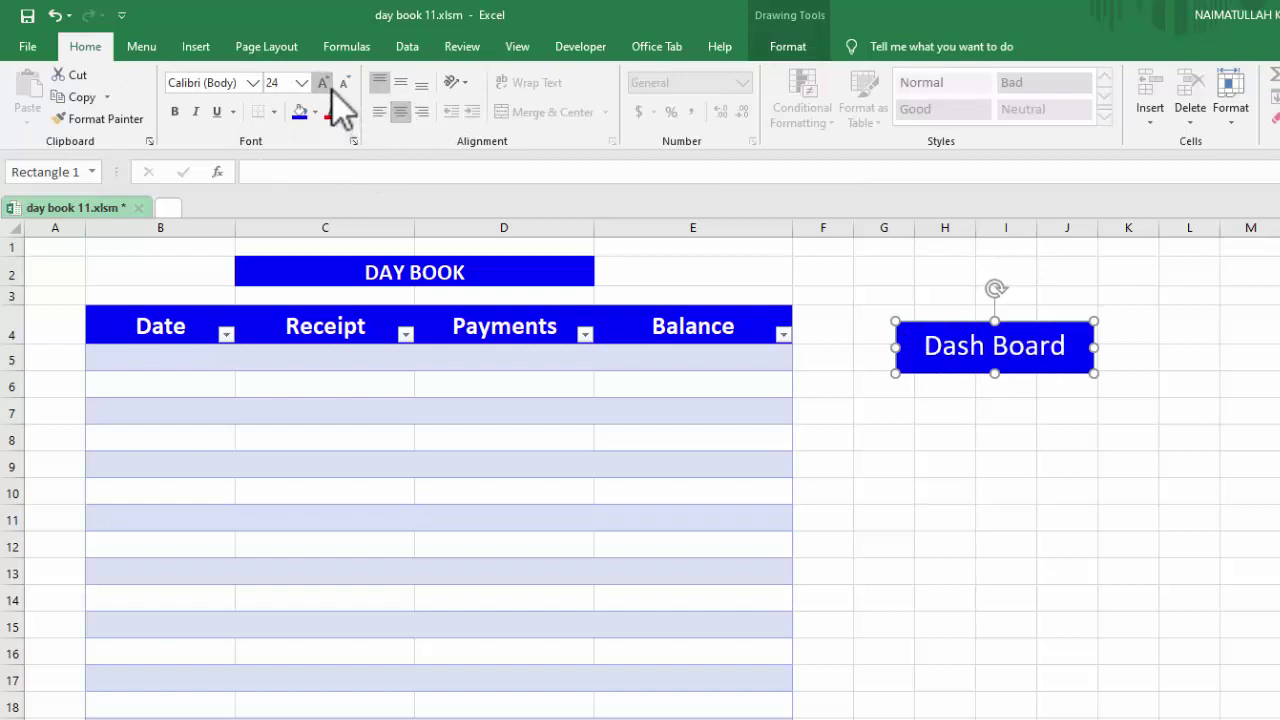
Step: Hyperlink the Dash Board shape to cell A1 of the DashBoard sheet in this document
right_click(957, 352)
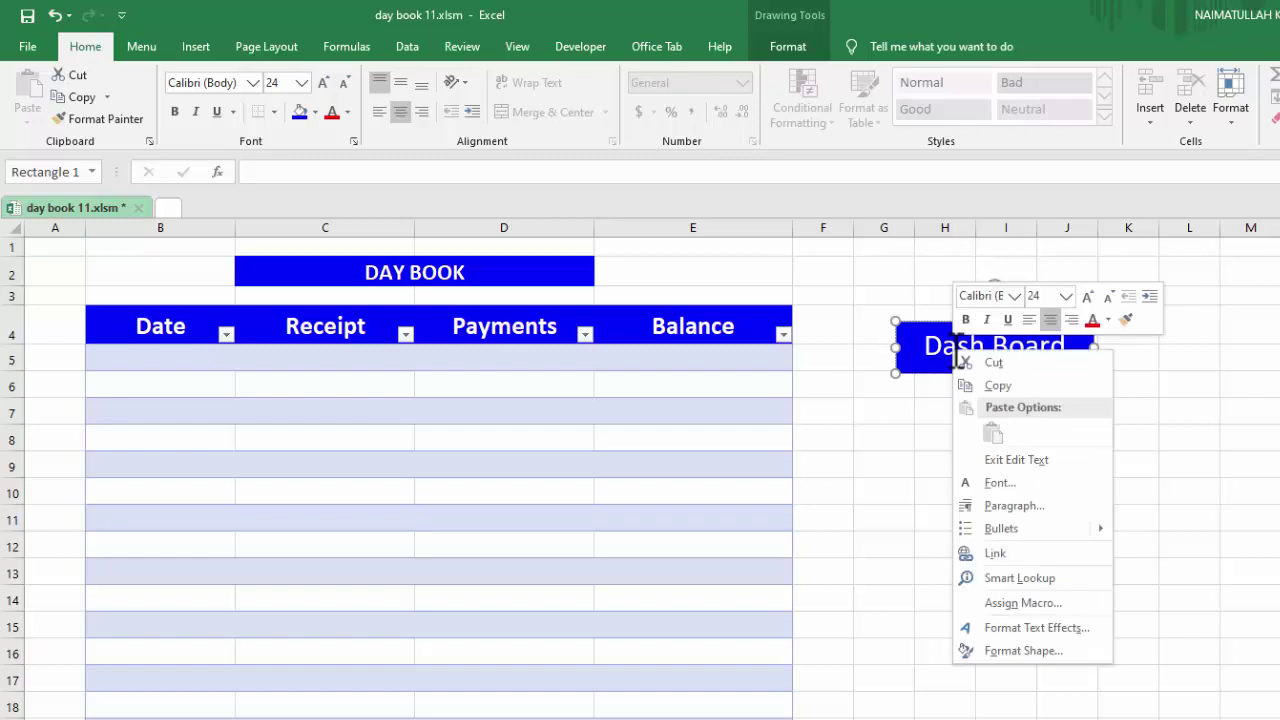
click(993, 553)
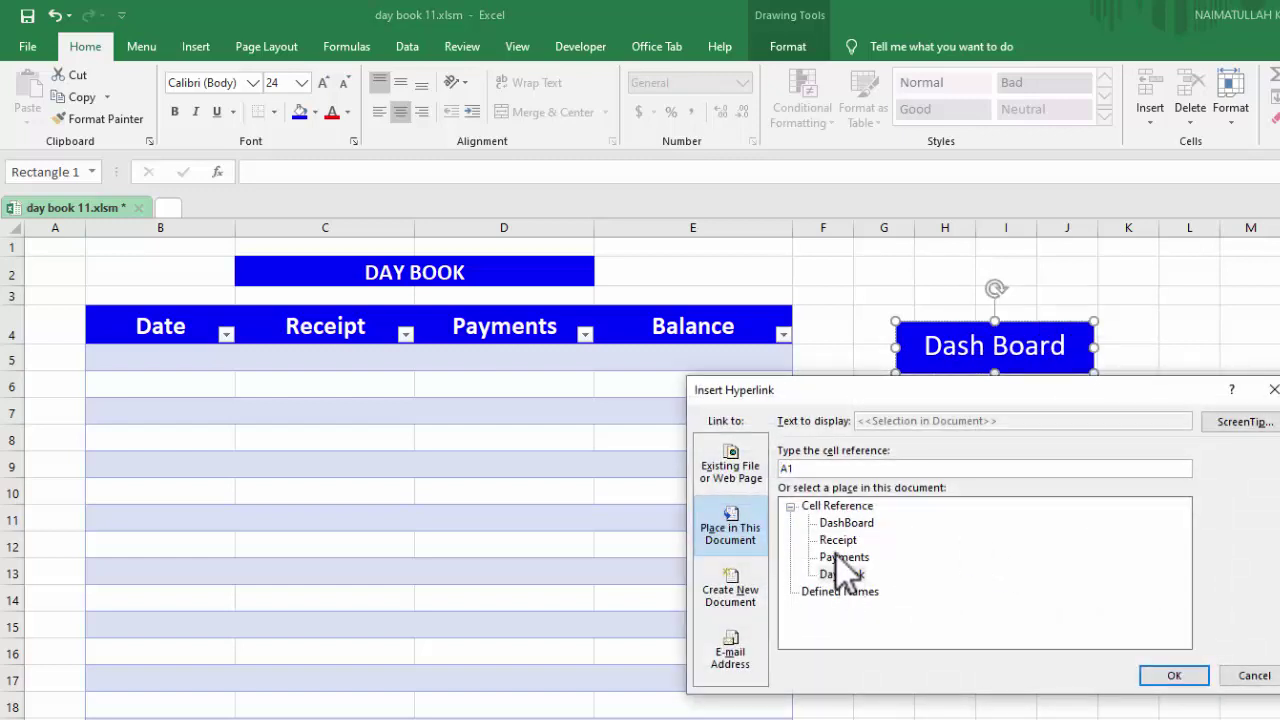
click(841, 576)
click(846, 523)
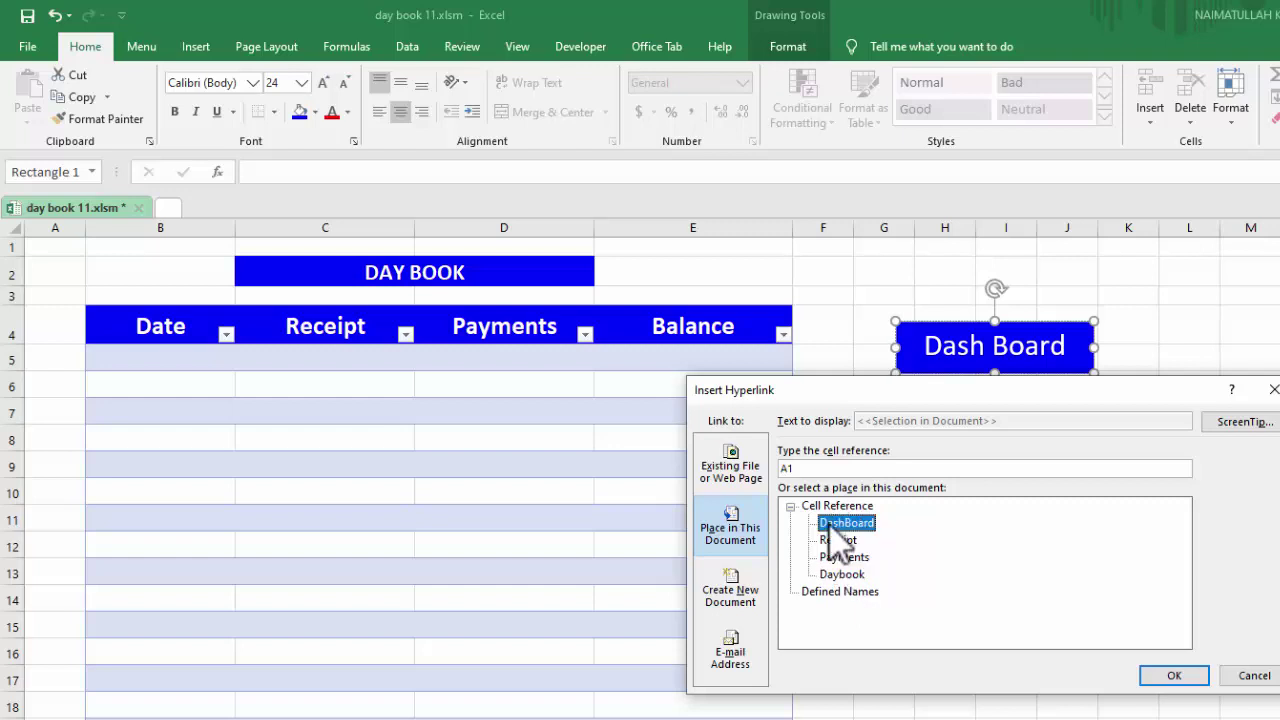
click(1172, 677)
click(1075, 591)
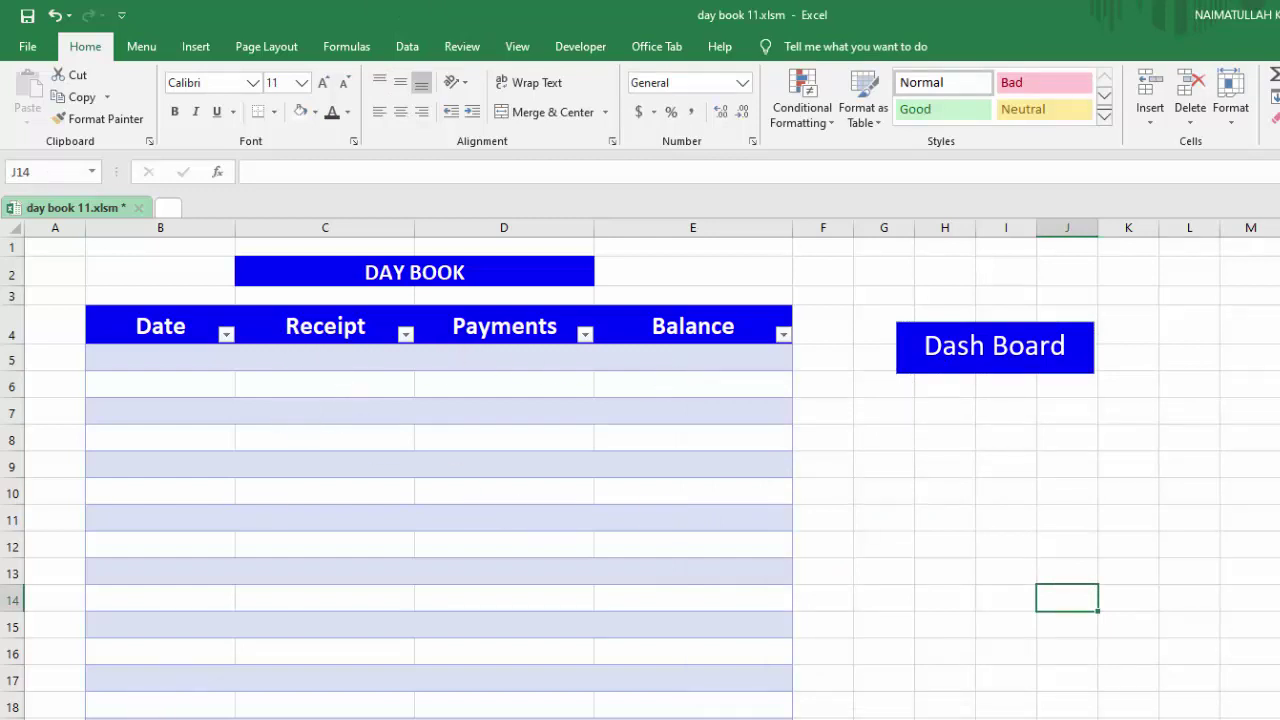
Step: Enter 8/1/2022 in B5 and fill consecutive dates down to 17-Aug-22
click(166, 356)
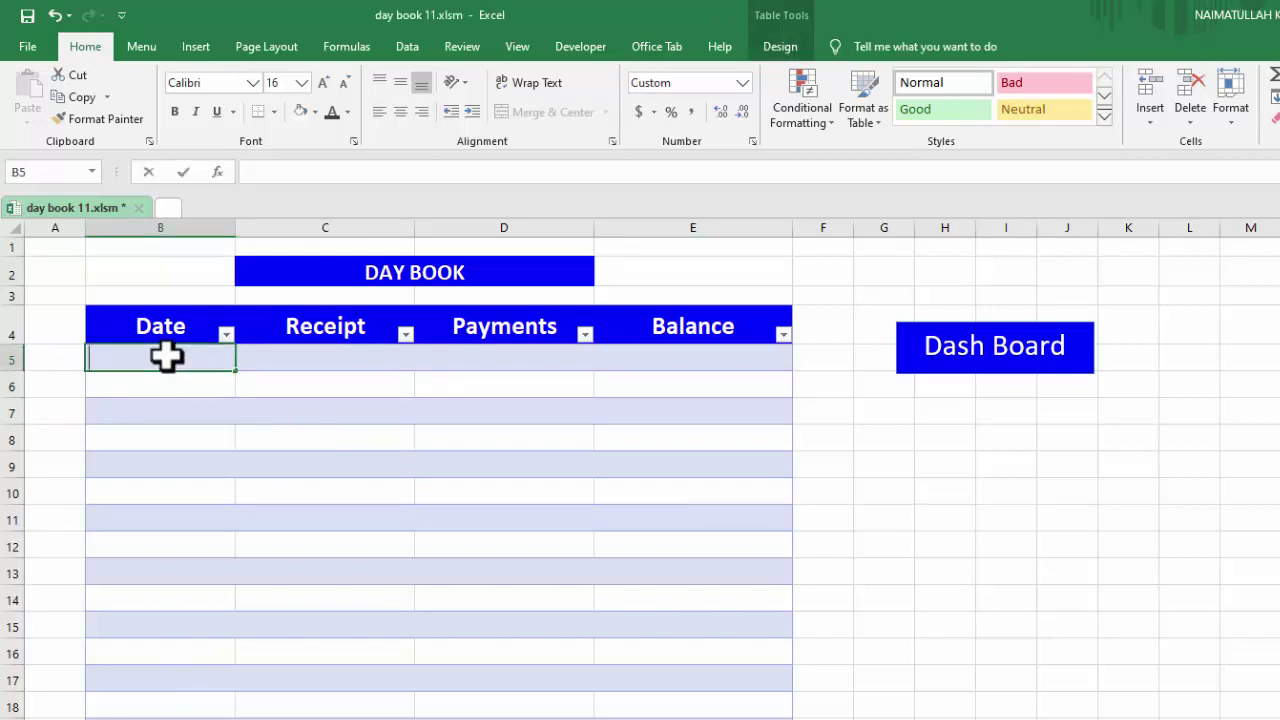
text(8/1/2022)
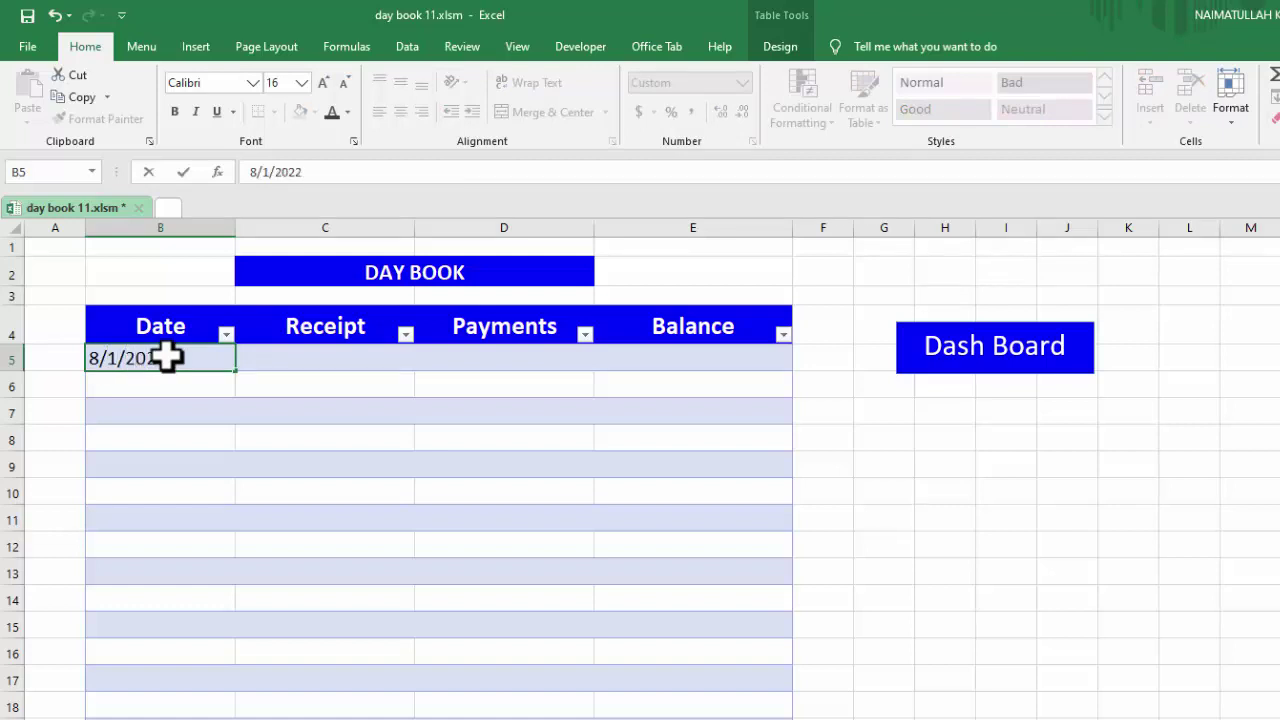
key(Return)
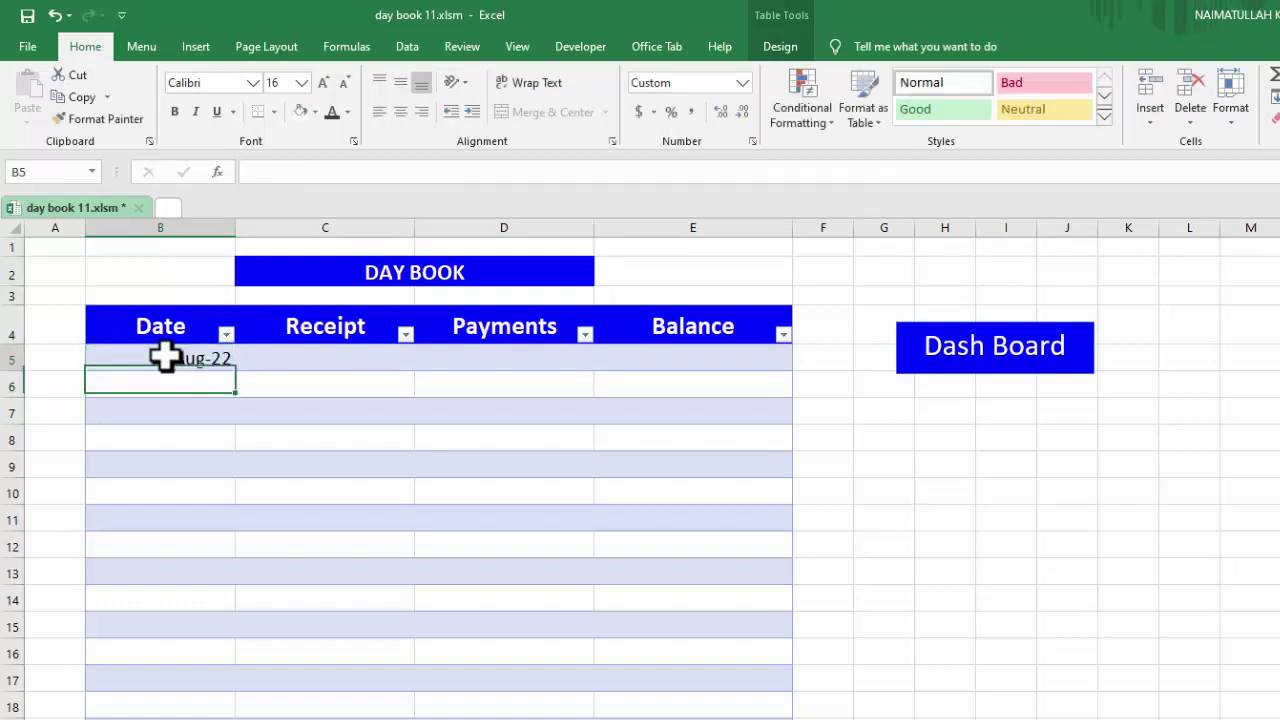
click(165, 356)
drag(237, 371, 245, 712)
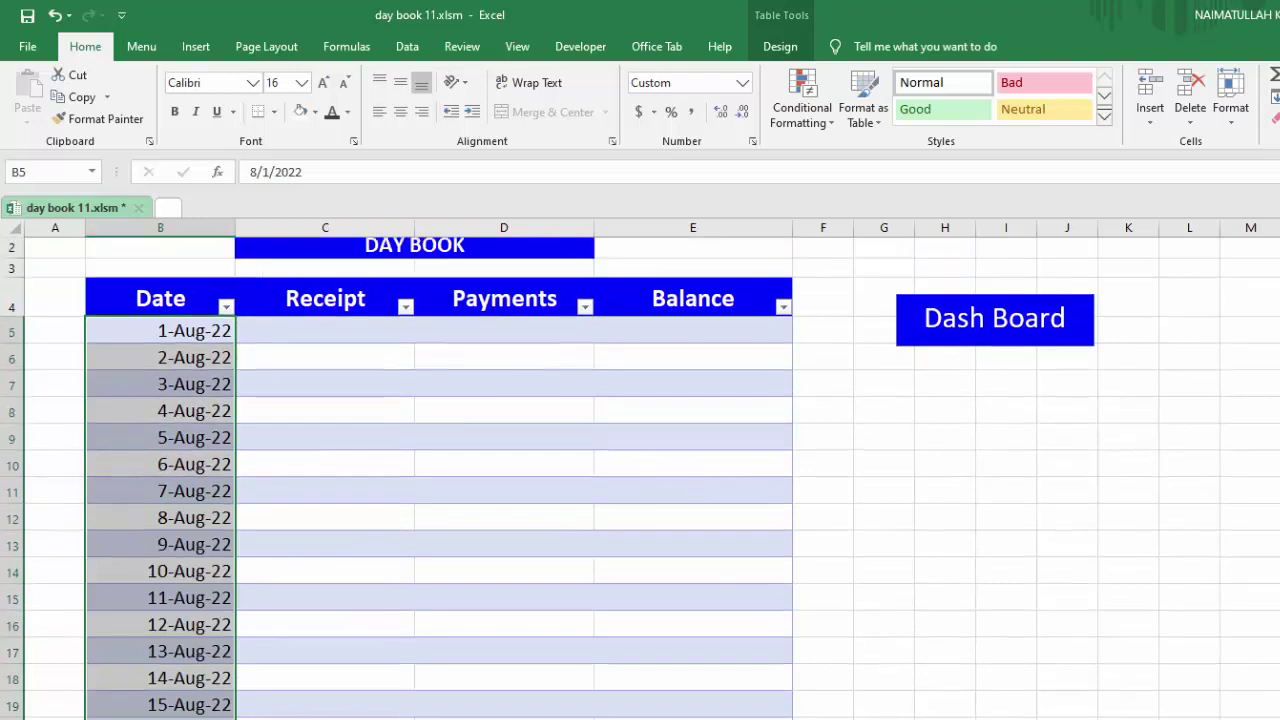
scroll(640, 478, up, 1)
Step: Set C5 to reference the Receipt sheet's E5 and copy that formula down the Receipt column
click(369, 363)
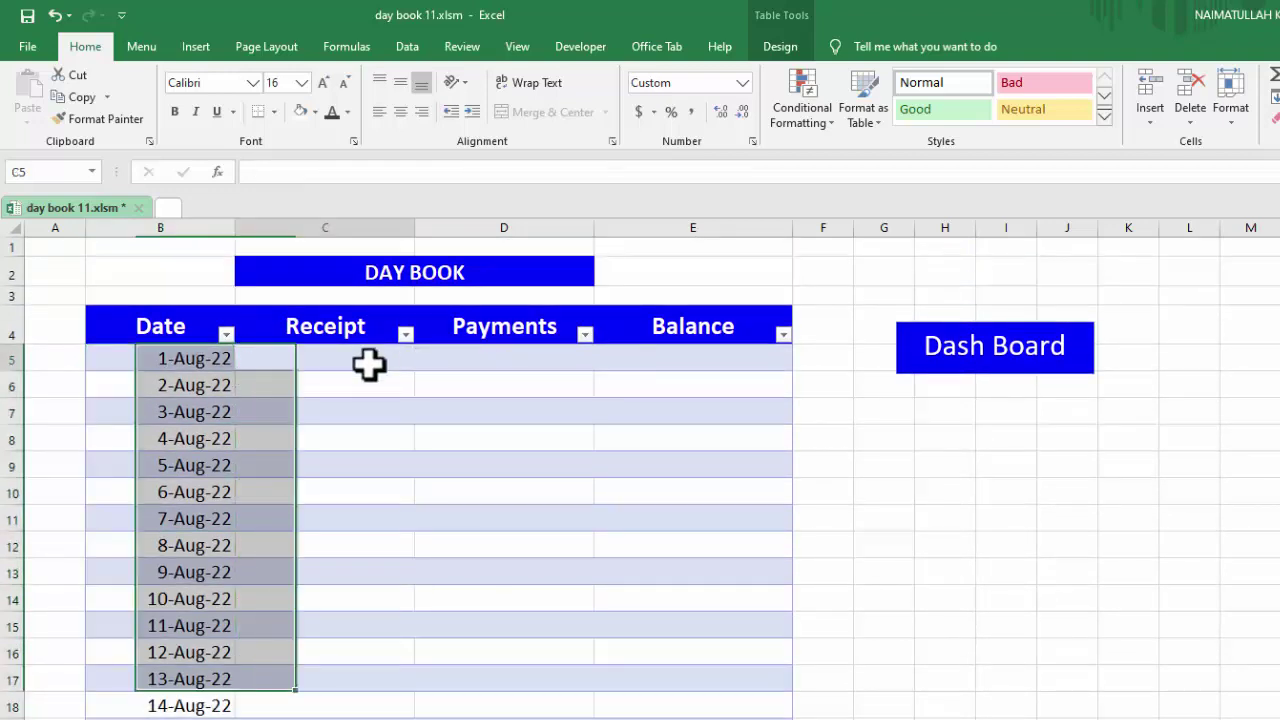
text(=)
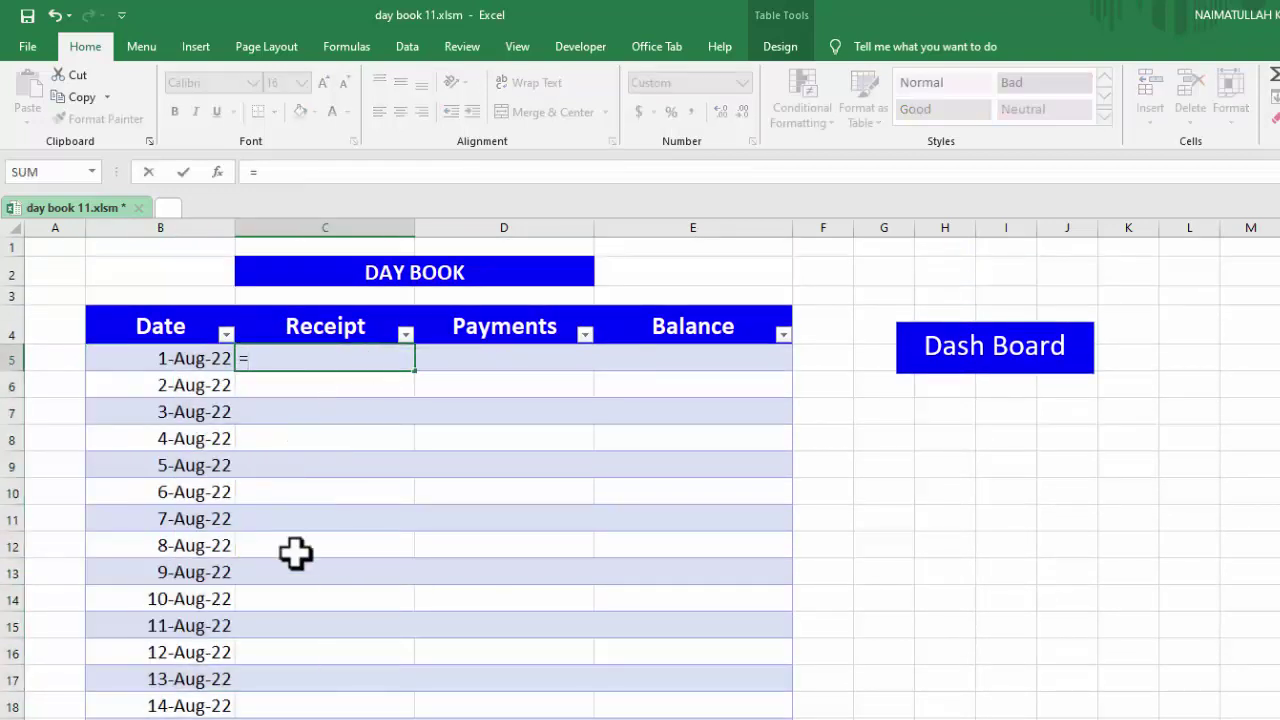
key(ctrl+Page_Down)
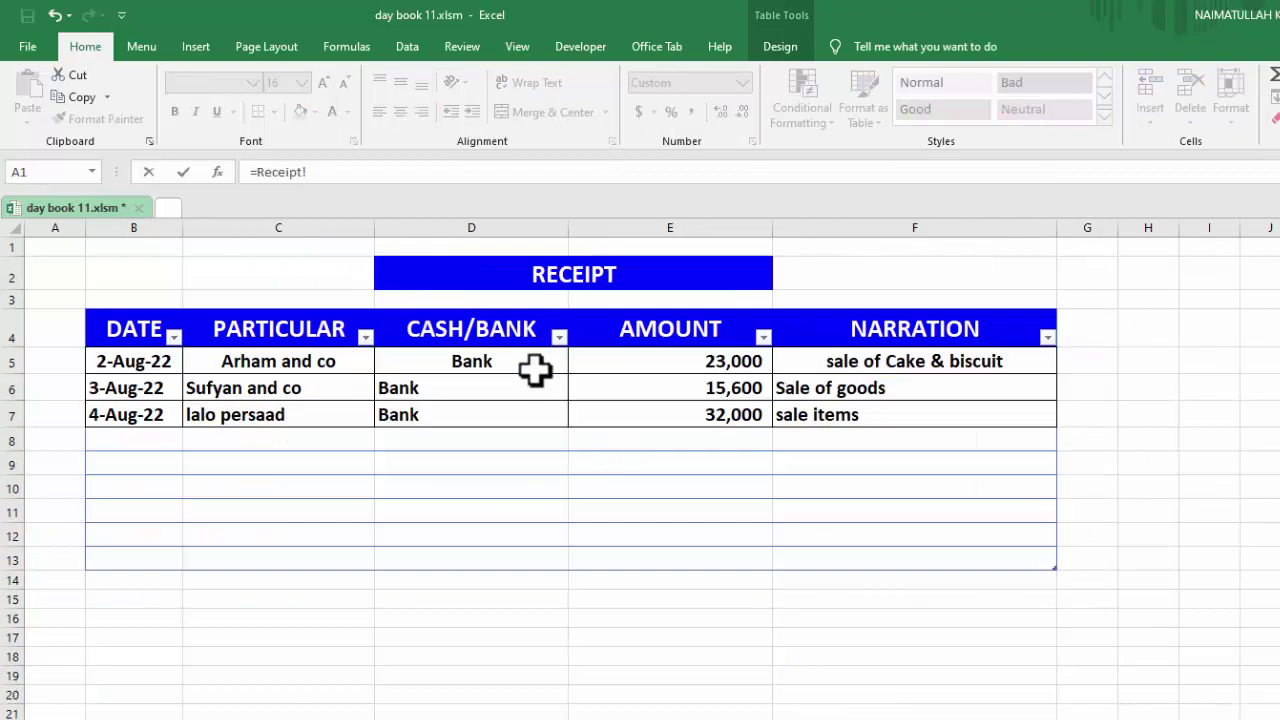
click(686, 367)
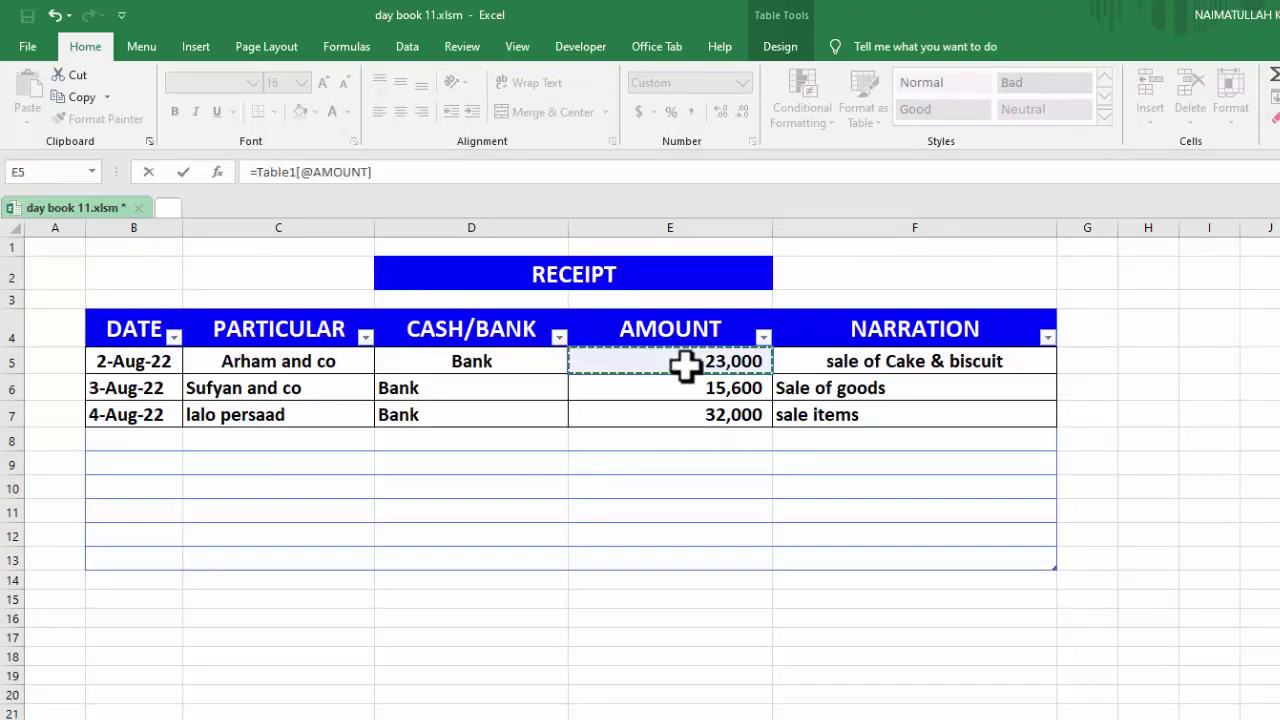
key(Return)
click(357, 408)
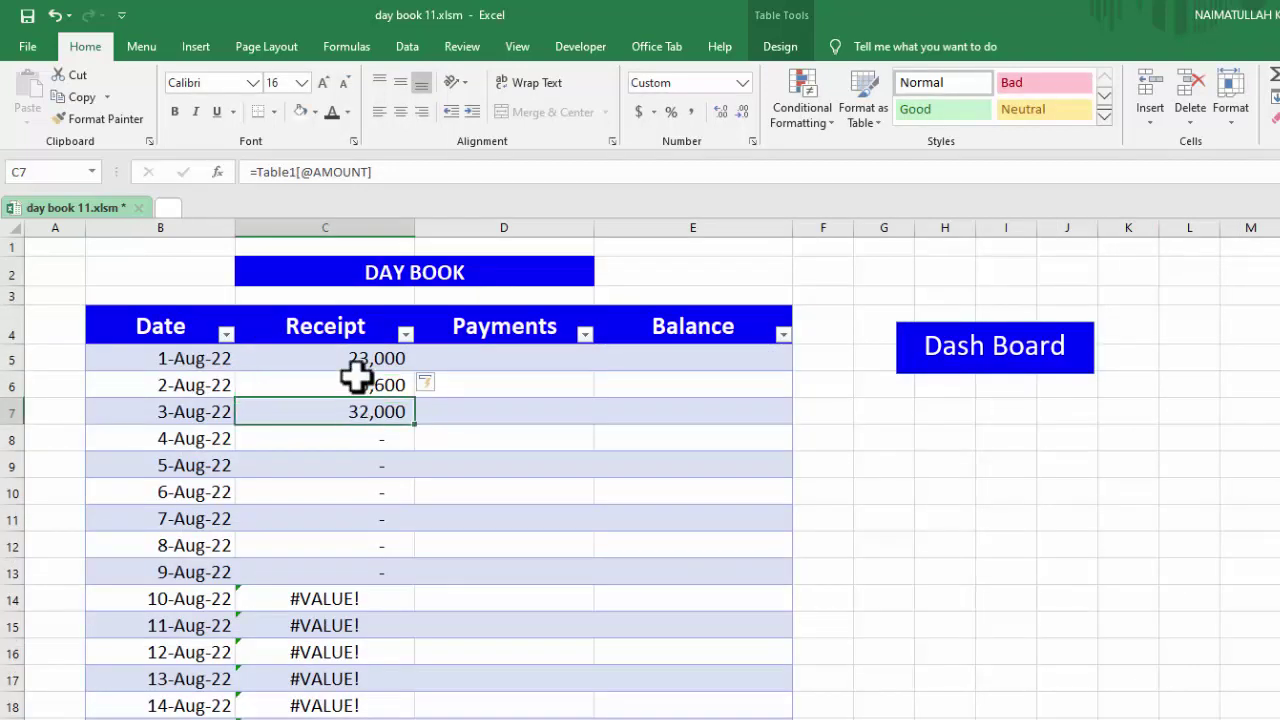
click(357, 363)
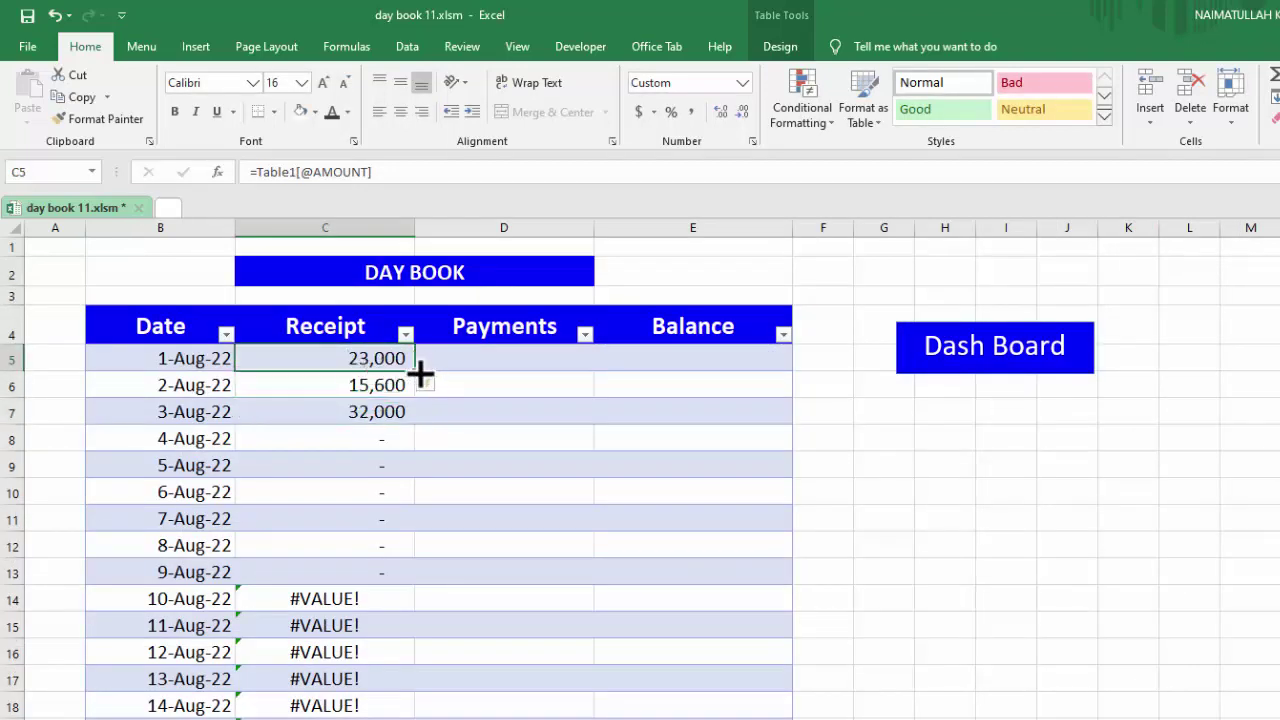
drag(416, 372, 405, 712)
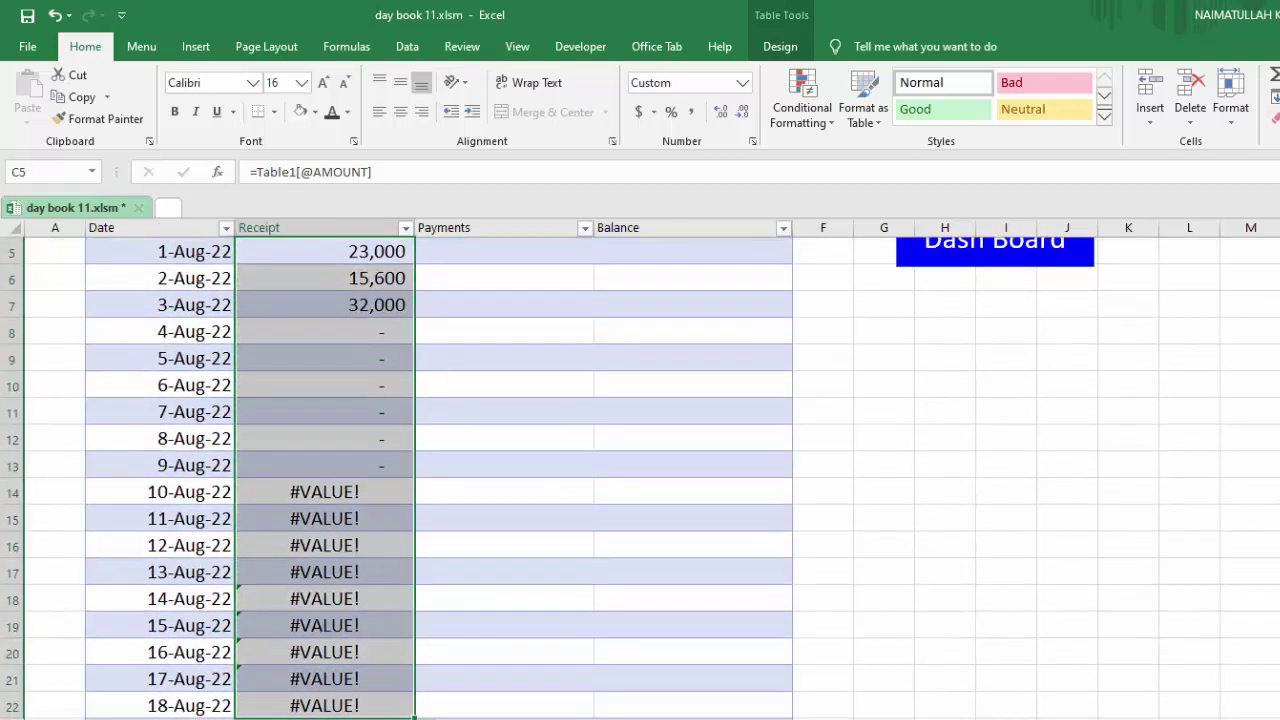
scroll(640, 470, up, 2)
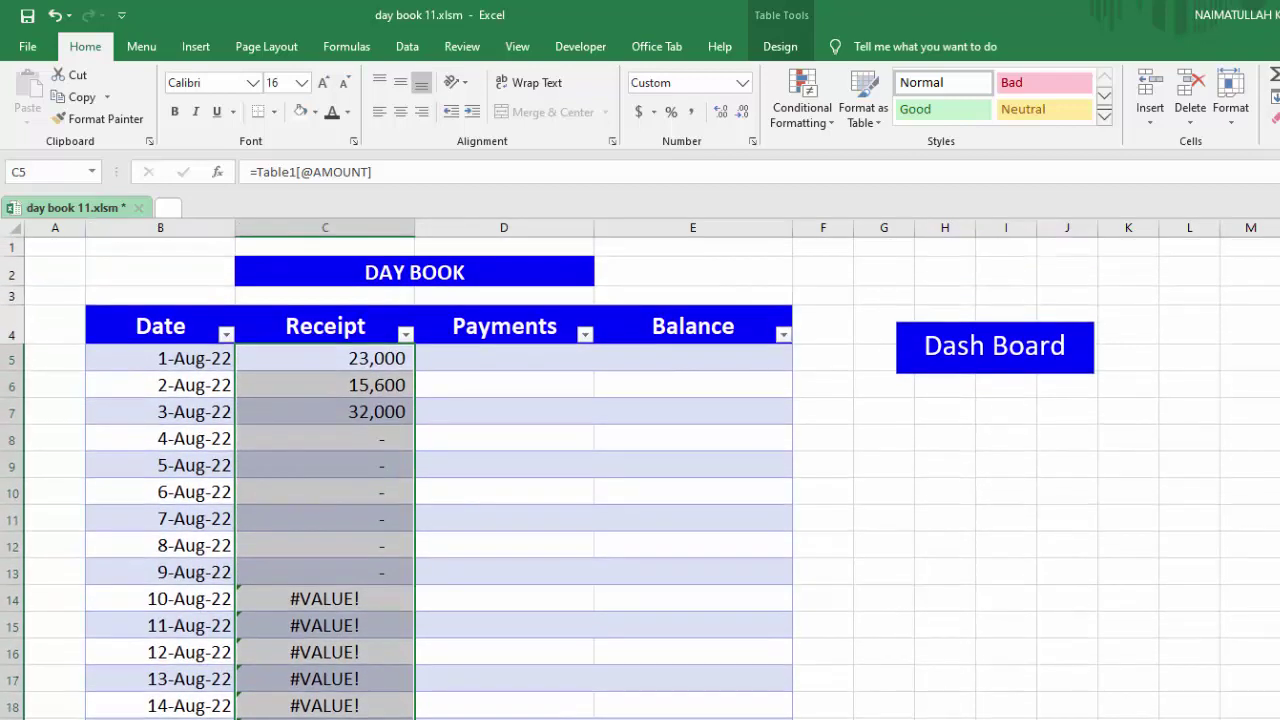
Step: Link D5 to the Payments sheet's E6, fill it down to D14, then view the dashboard and Payments sheets
click(491, 366)
text(=)
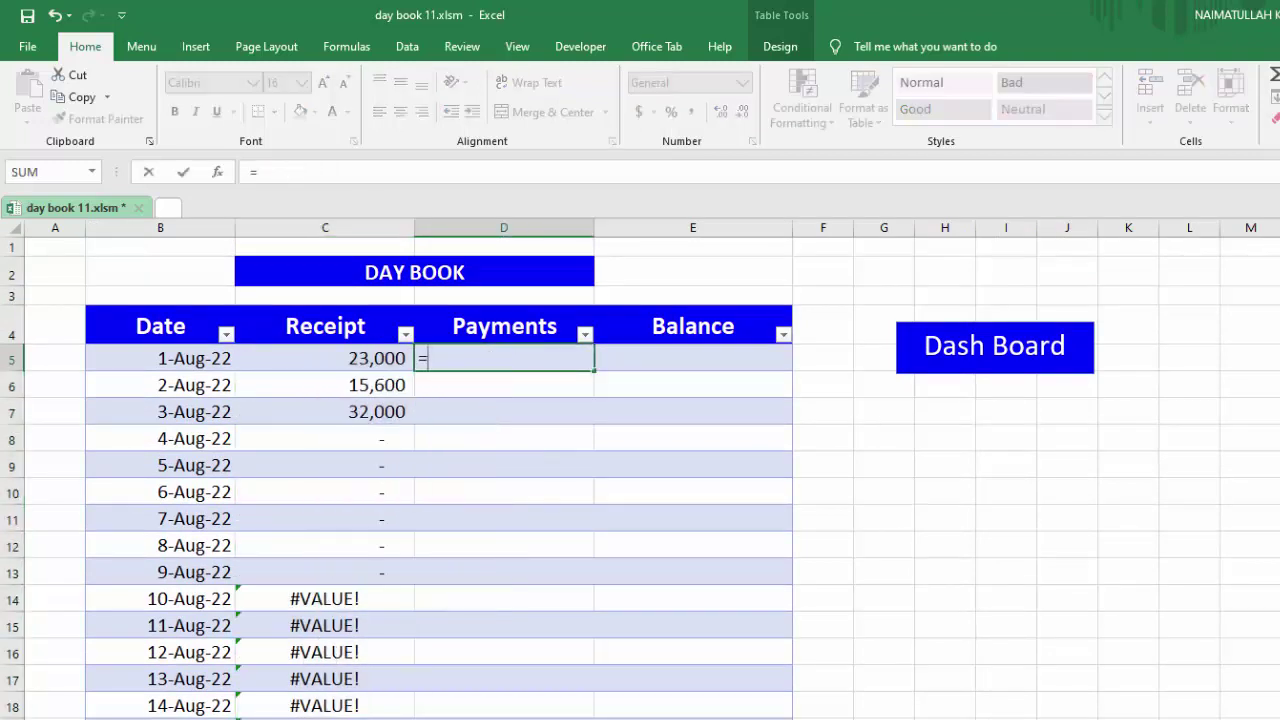
click(500, 715)
click(563, 374)
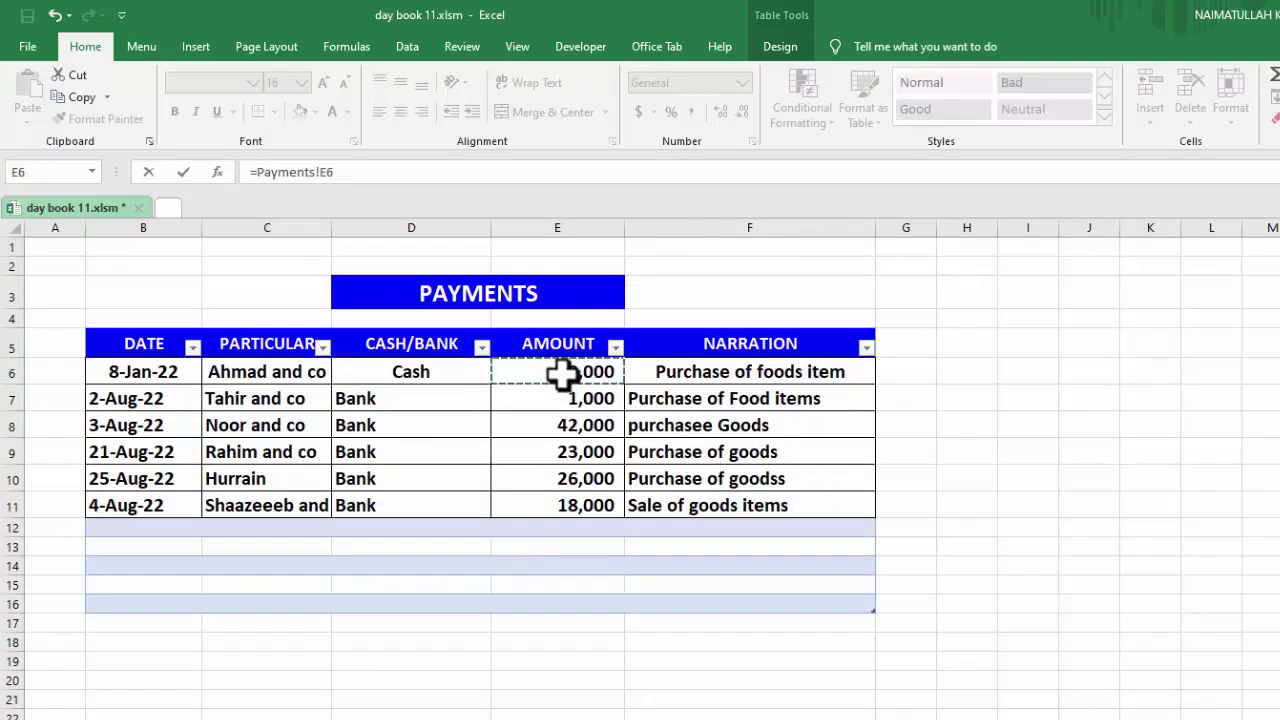
key(Return)
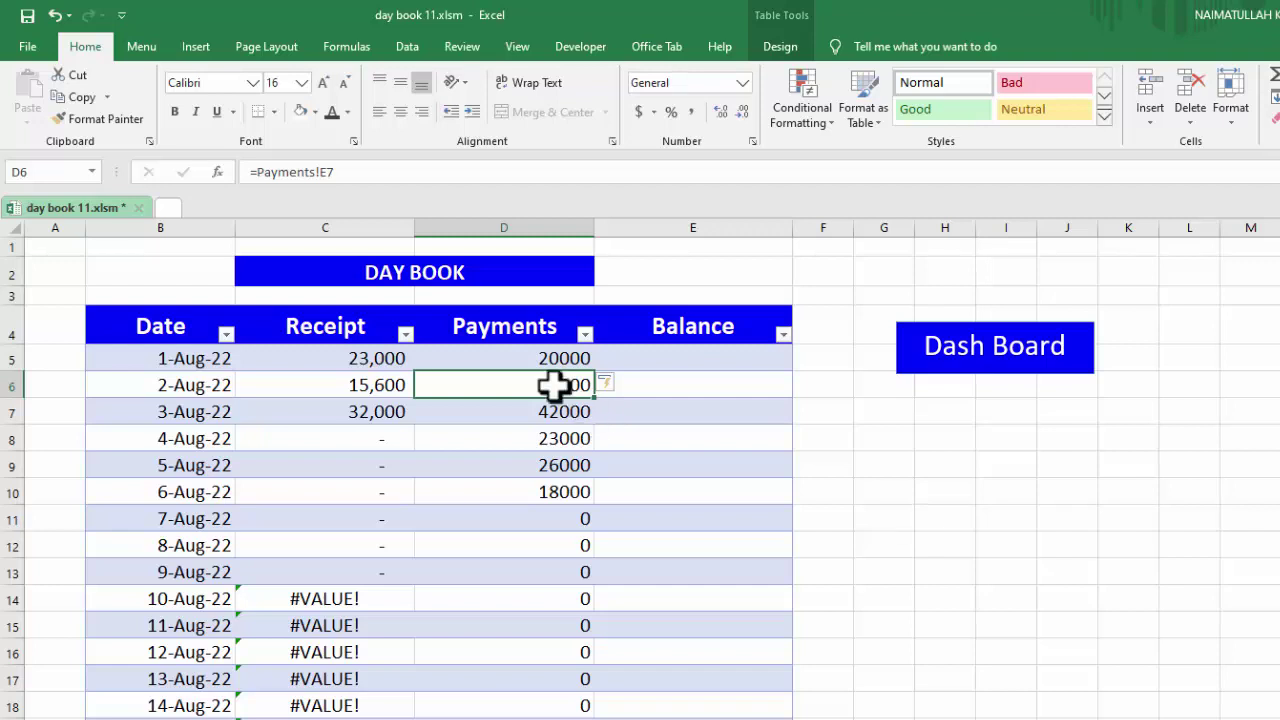
click(530, 356)
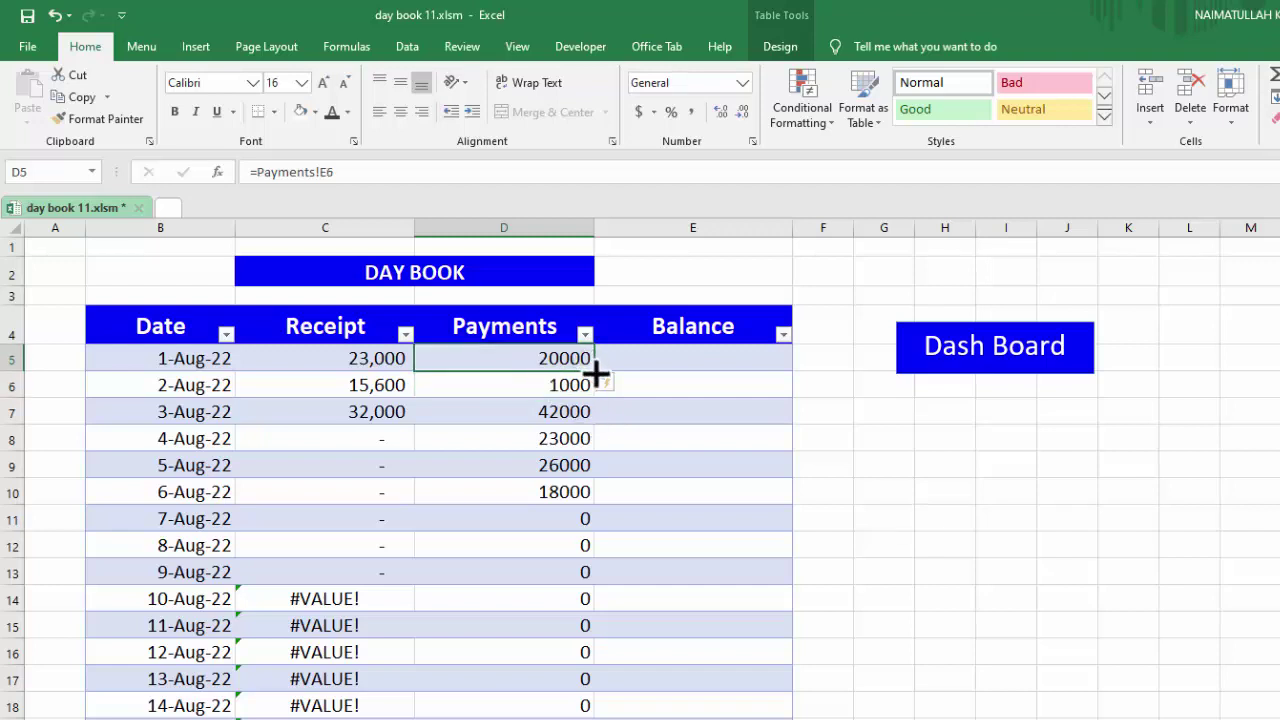
drag(595, 372, 608, 608)
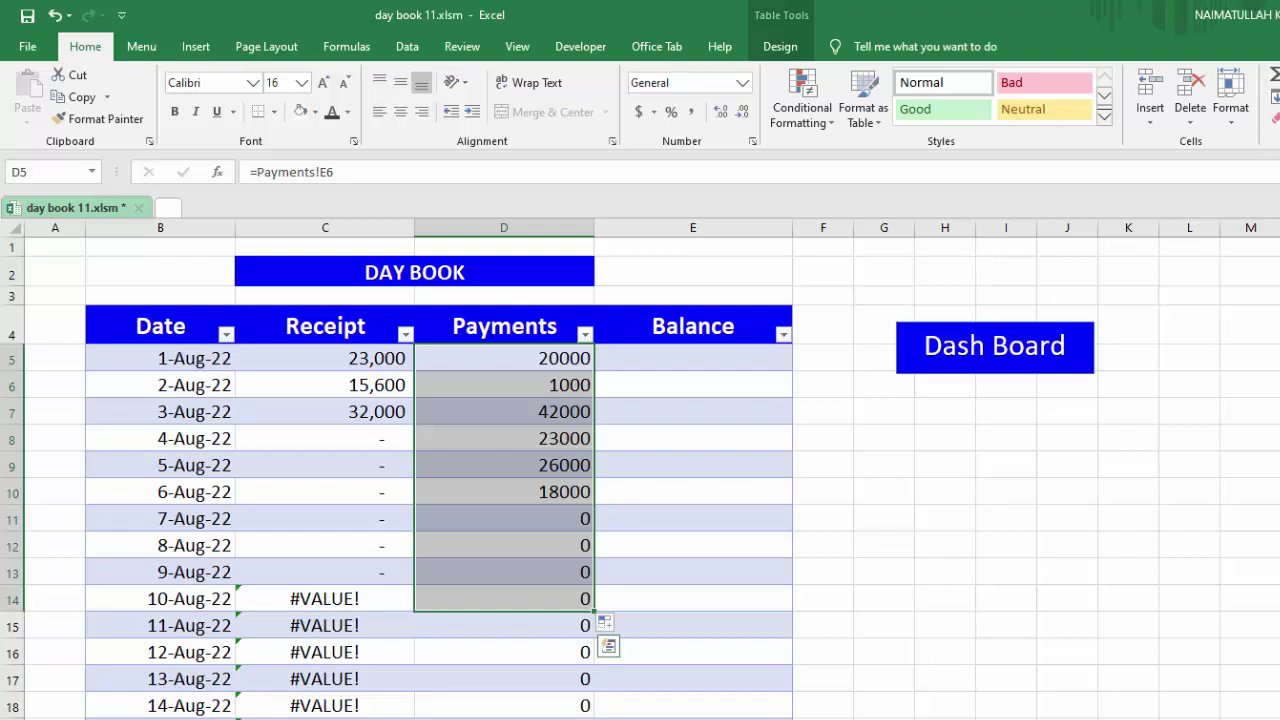
key(ctrl+Page_Up)
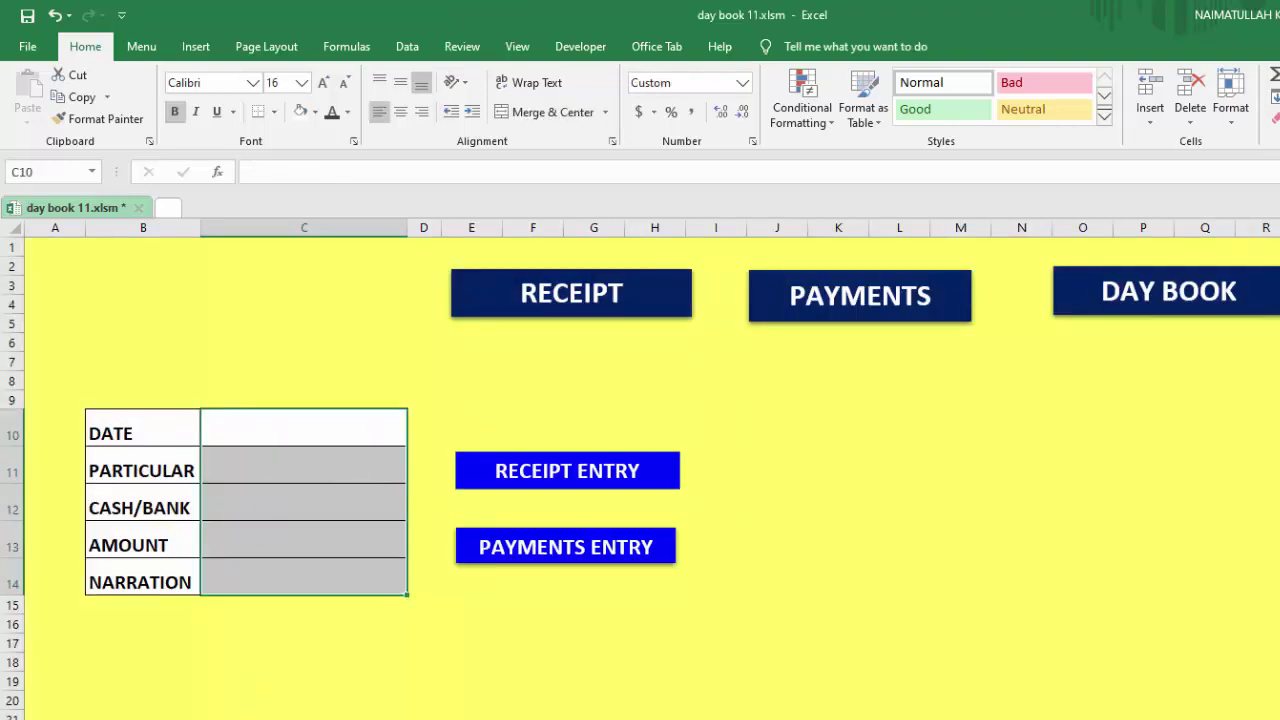
key(ctrl+Page_Down)
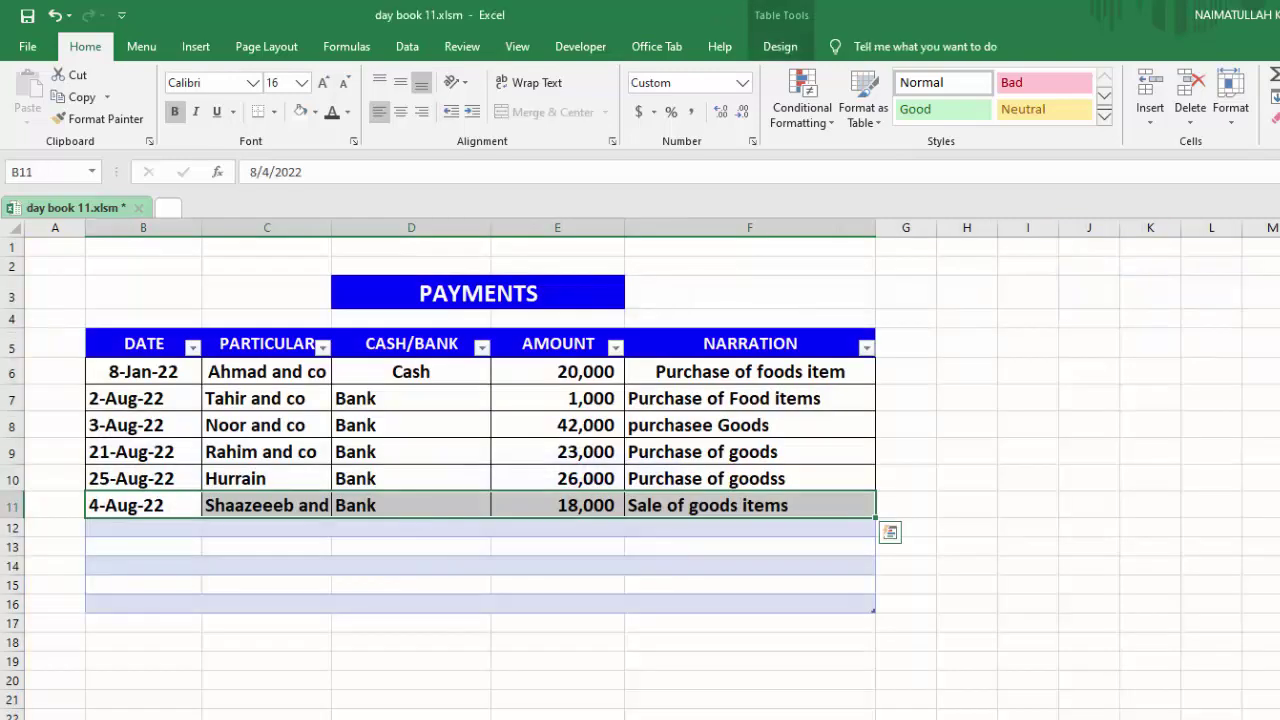
Step: Enter the date 5-Aug-22 and the party's name in the dashboard entry form
key(ctrl+Page_Up)
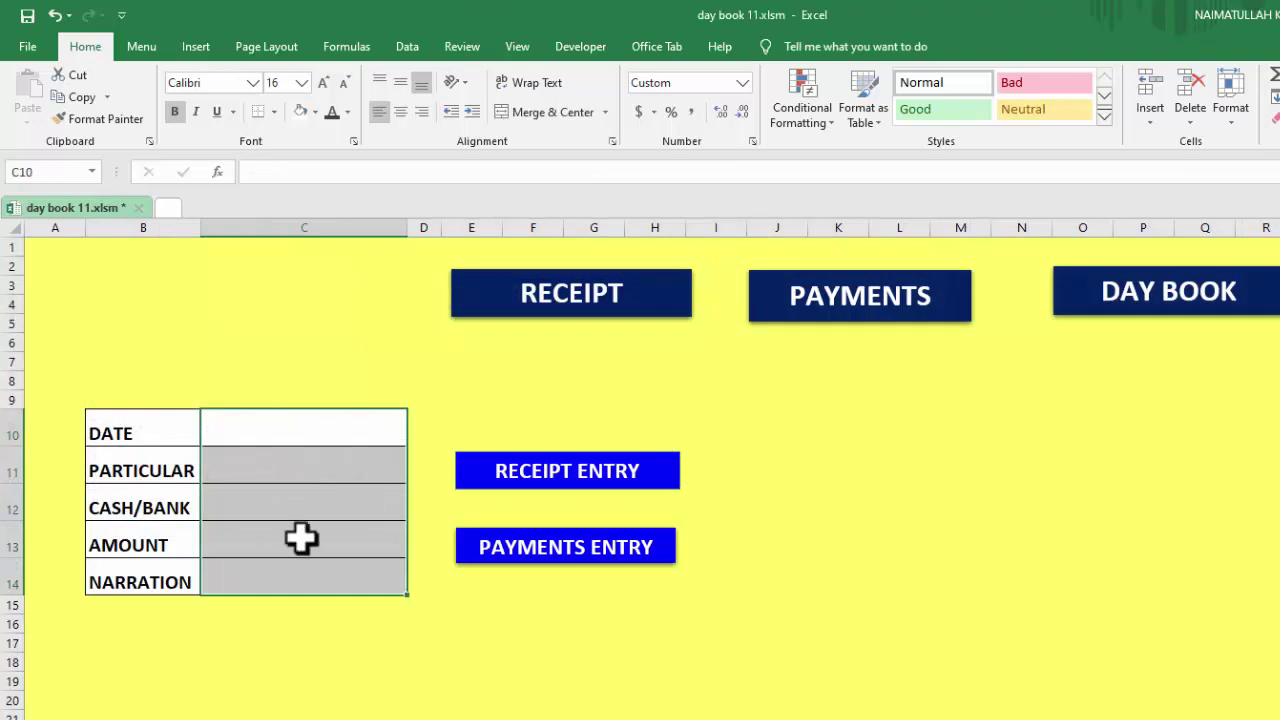
text(8/5/2022)
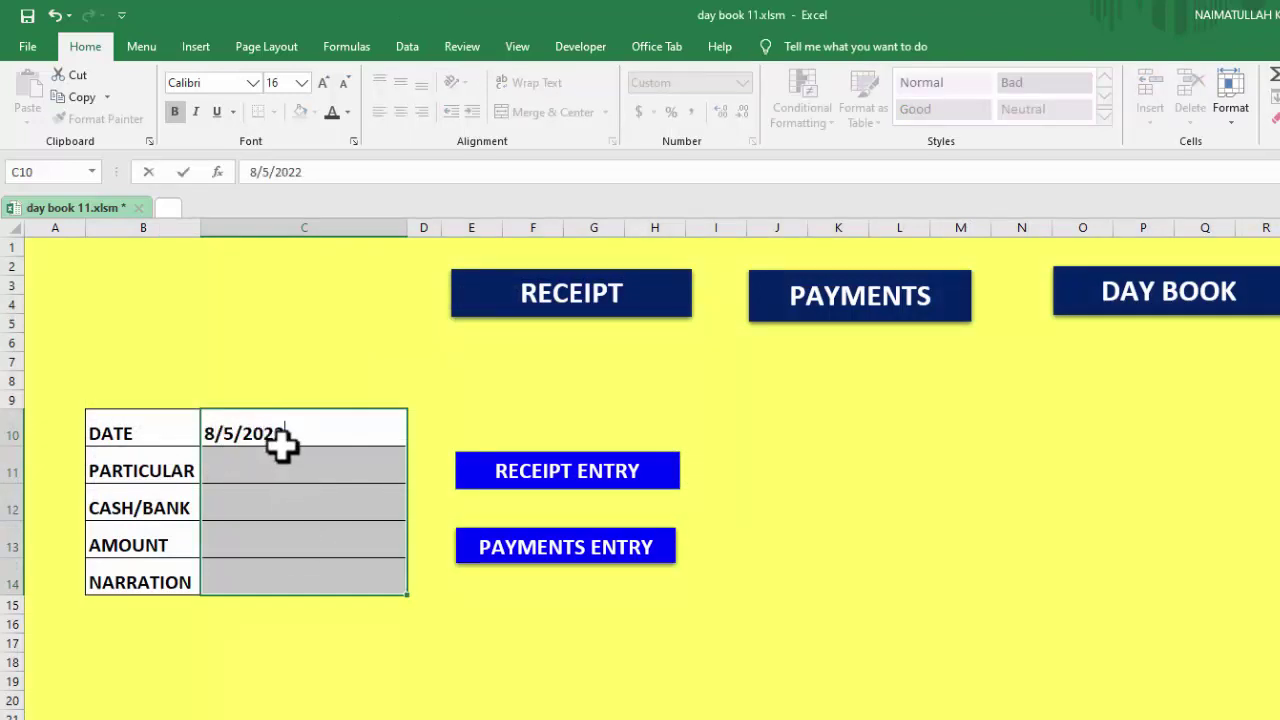
key(Return)
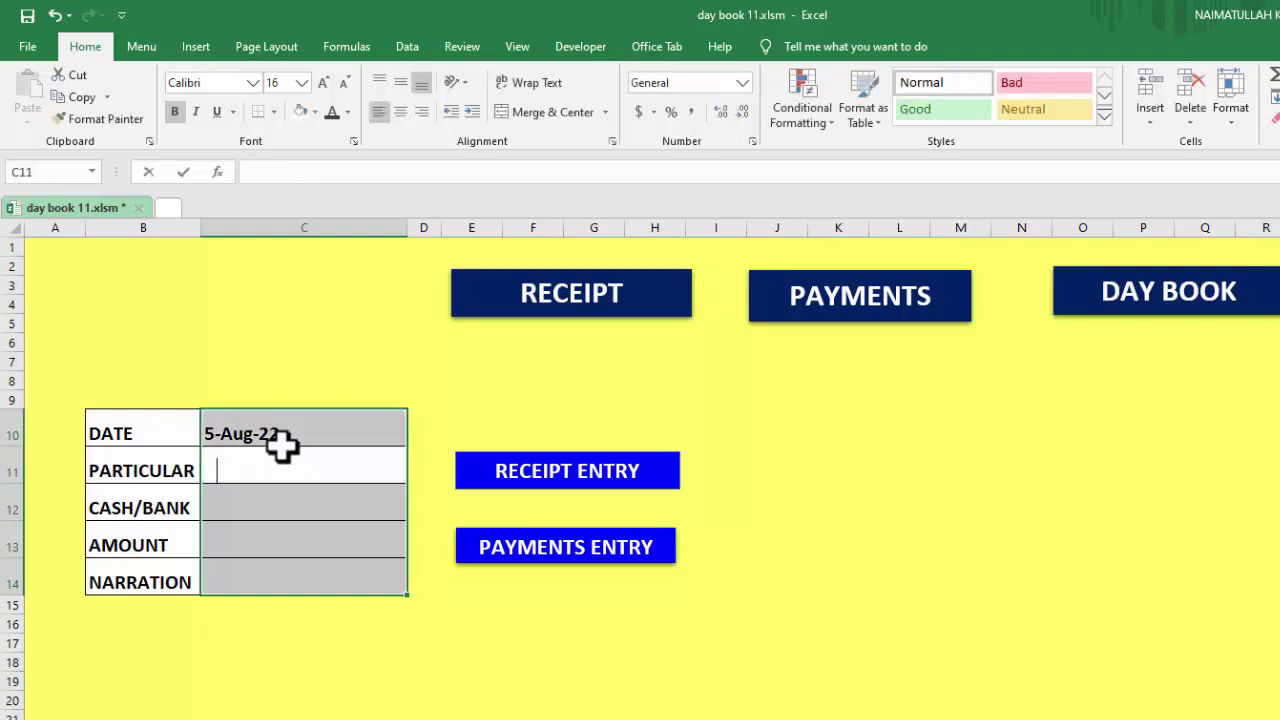
text(Aadmi)
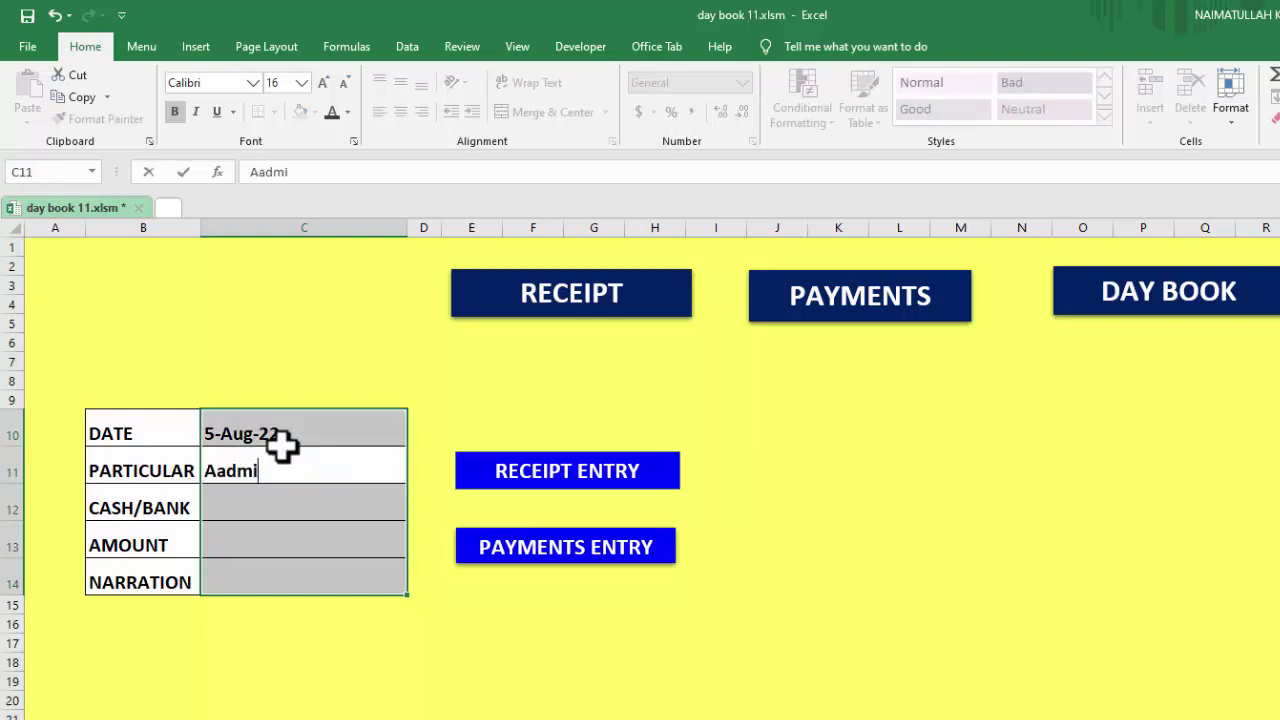
key(BackSpace)
key(BackSpace)
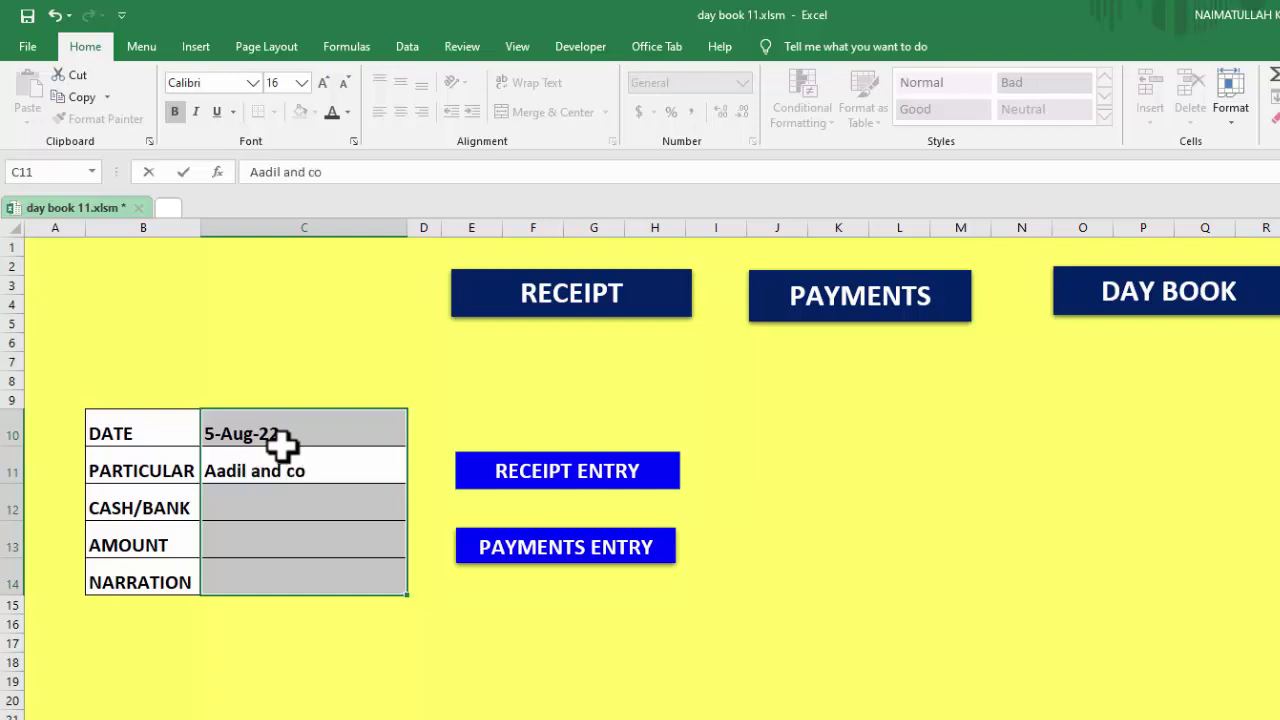
key(Return)
Step: Complete the form with Bank, 5000 and Purchase items, and post it with PAYMENTS ENTRY
text(Bank)
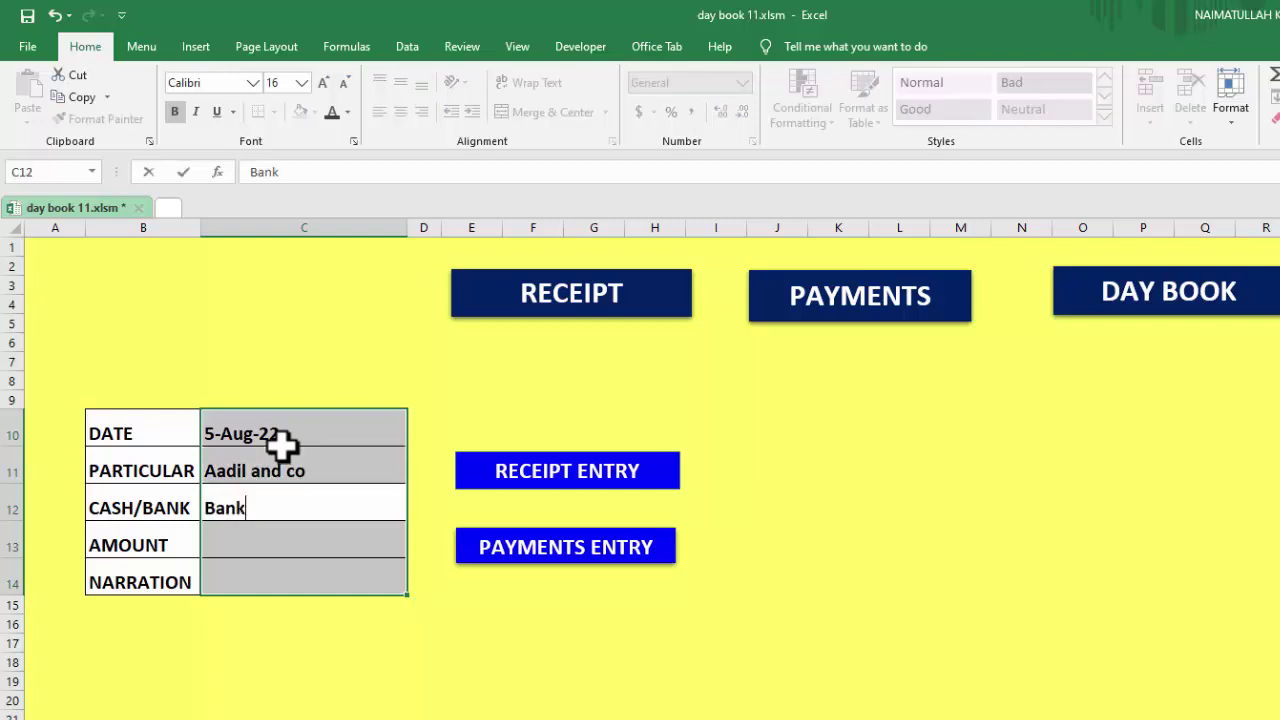
key(Return)
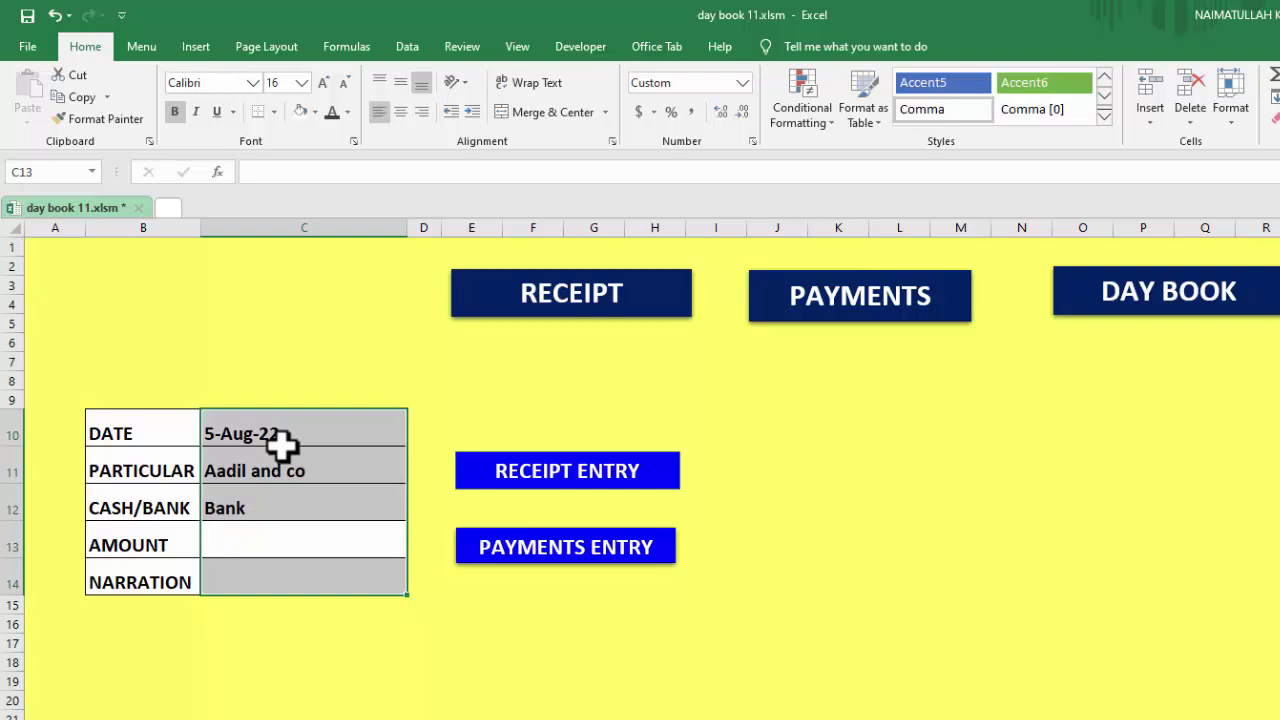
text(5000)
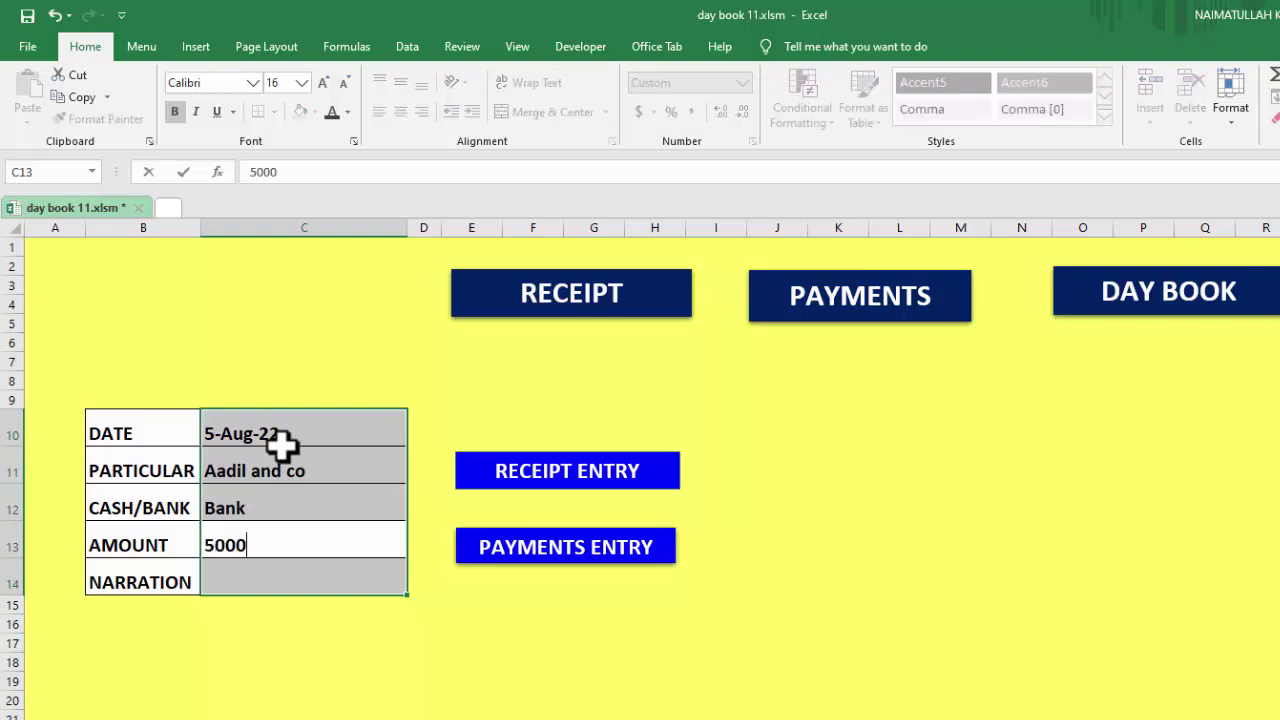
key(Return)
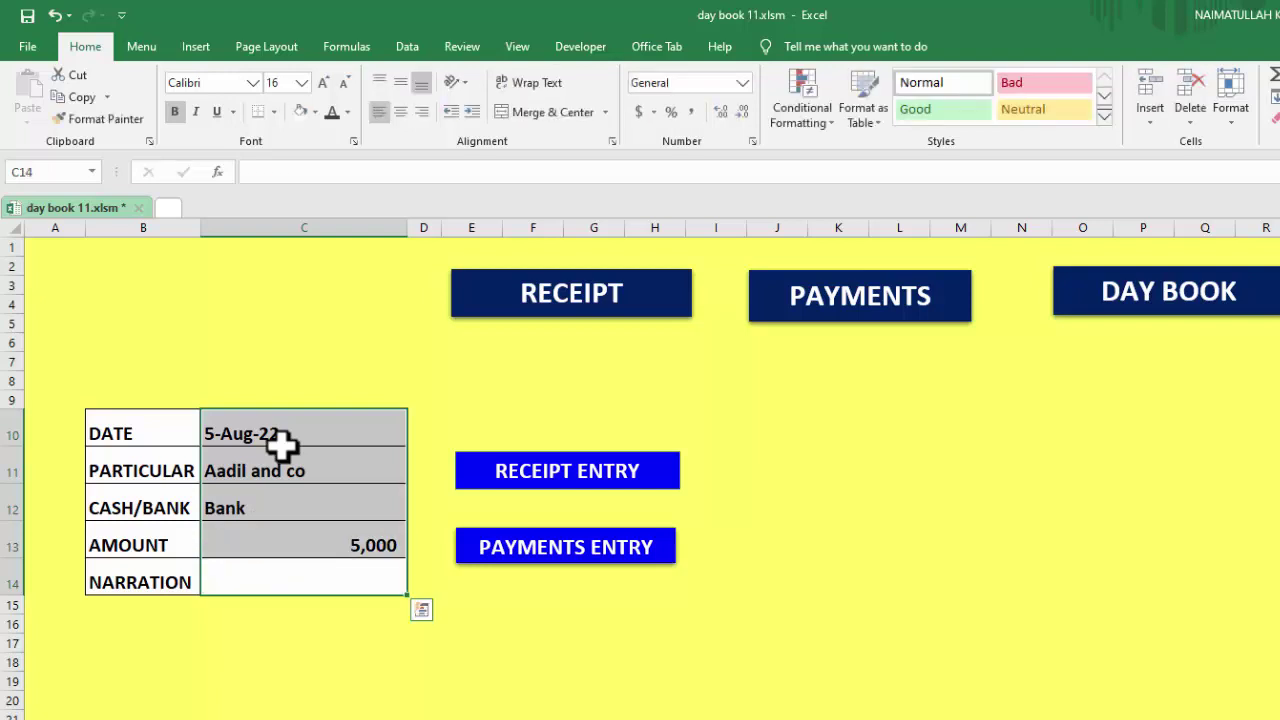
text(Purchase)
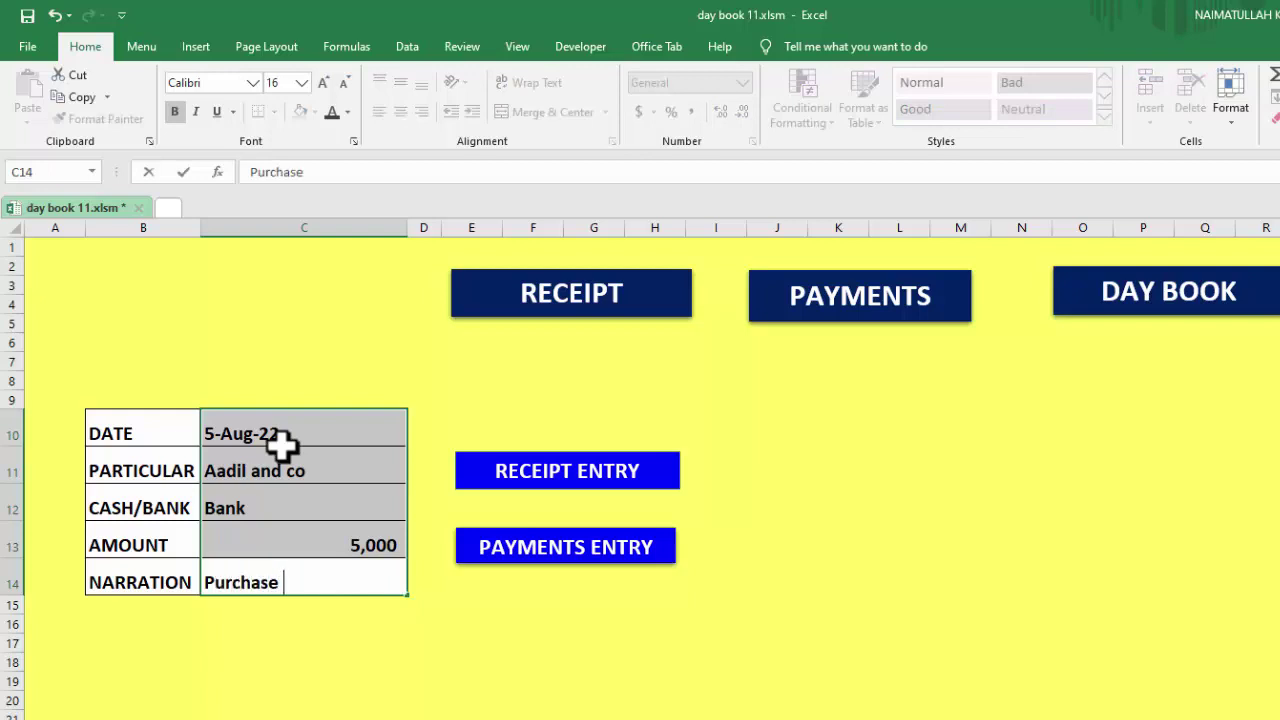
text( items)
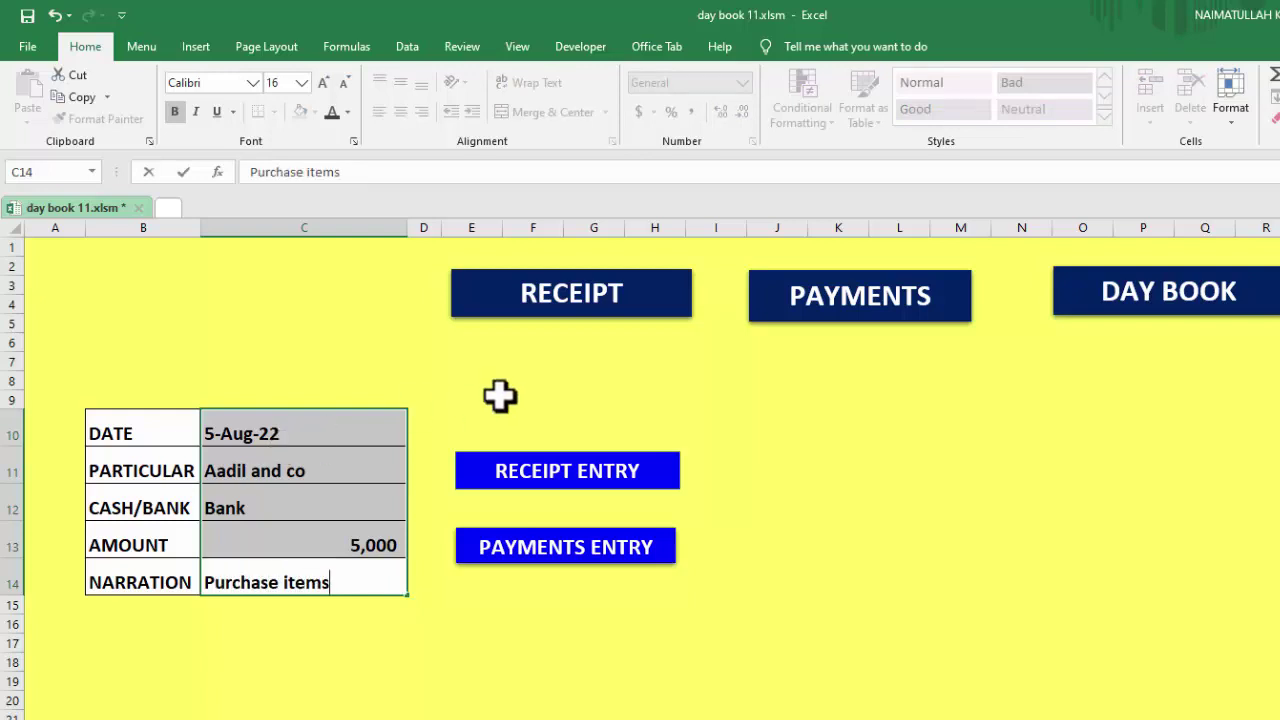
click(563, 552)
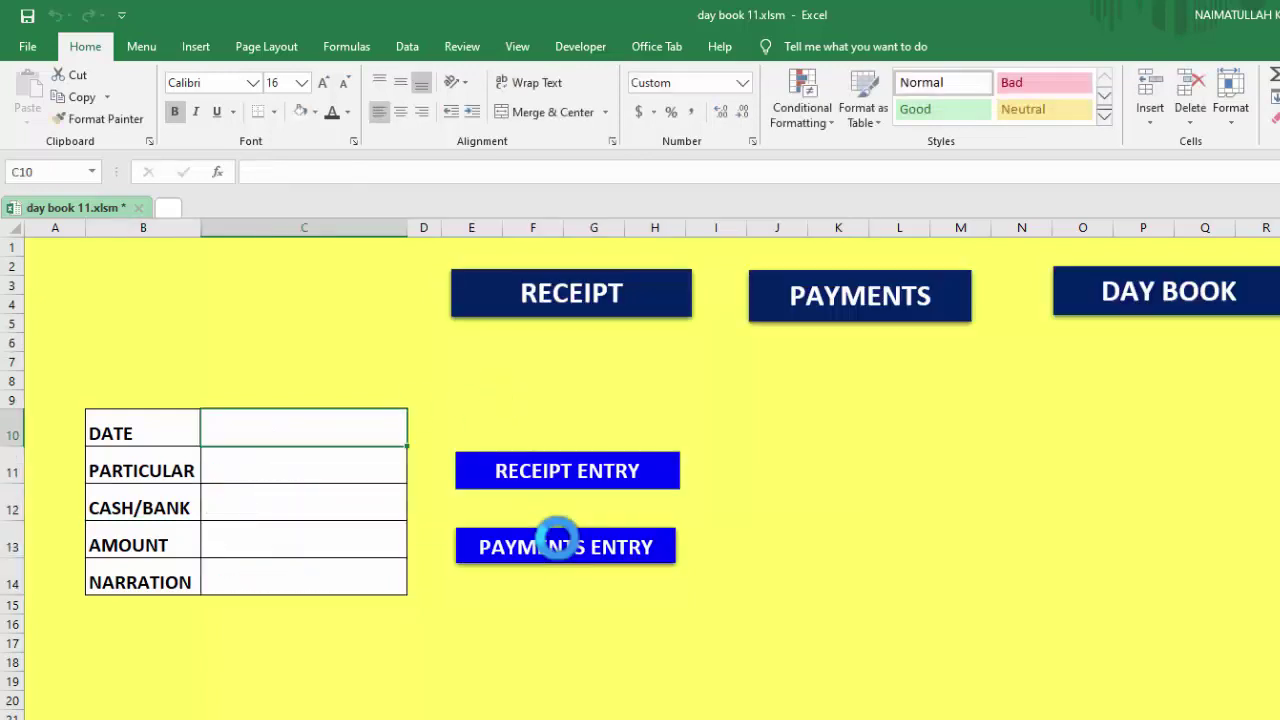
click(829, 329)
Step: Review the new payment, then return via the dashboard to the Day Book showing 5000
click(835, 325)
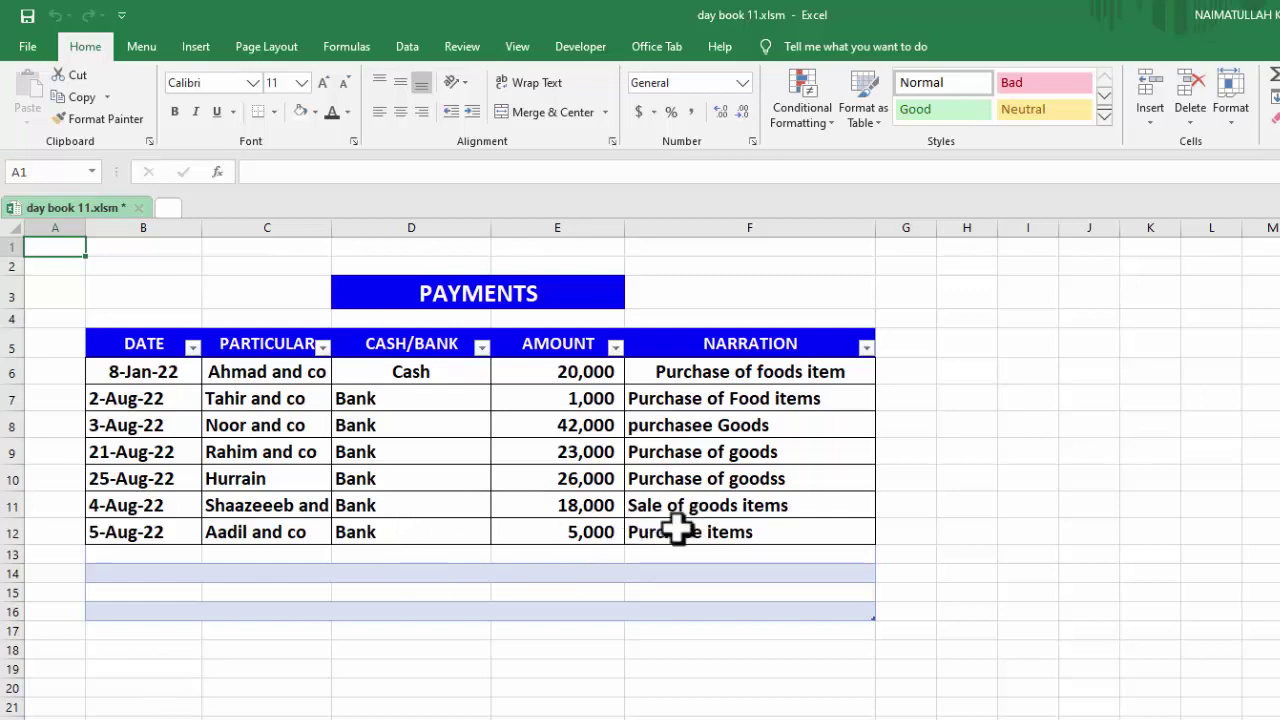
key(ctrl+Page_Up)
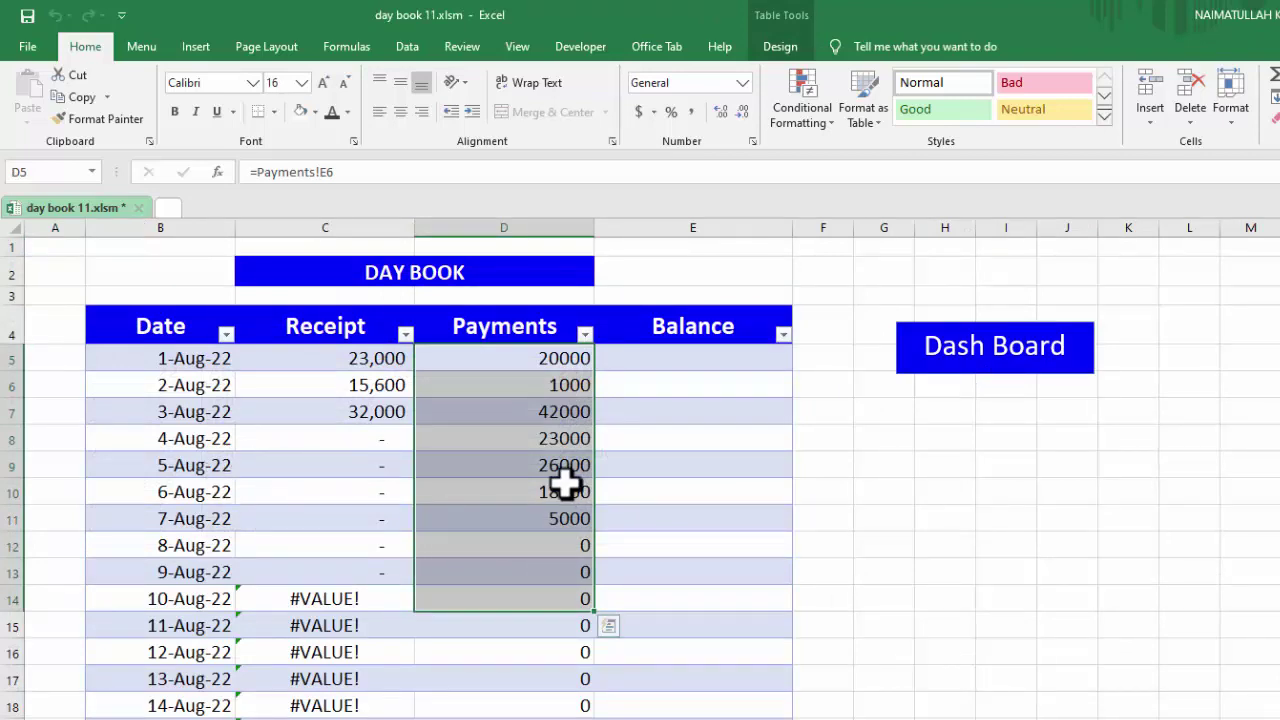
key(ctrl+Page_Up)
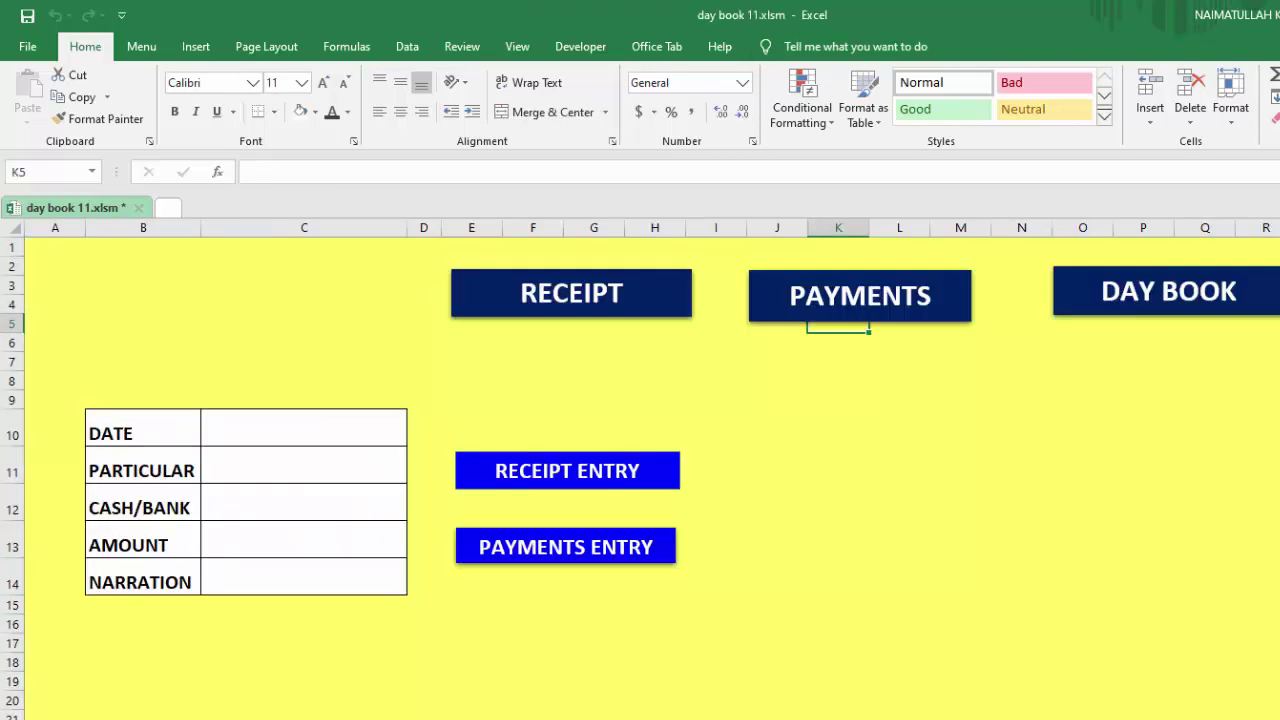
key(ctrl+Page_Down)
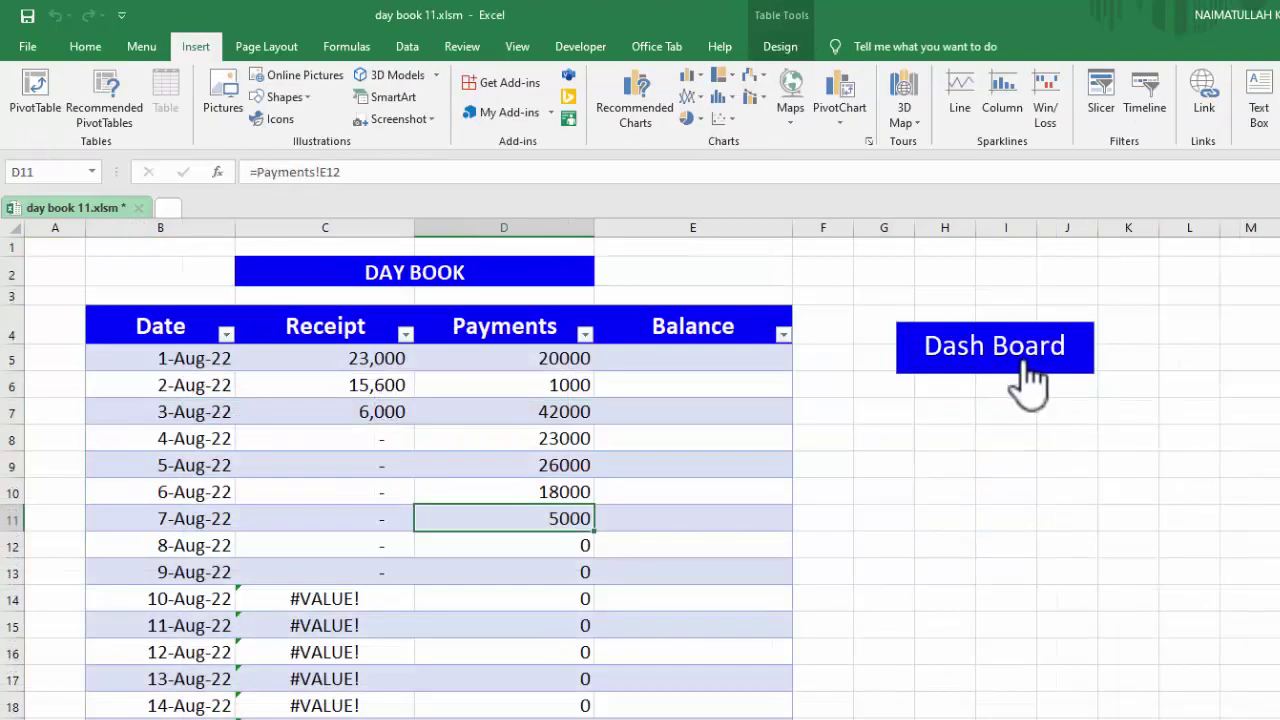
Step: Copy the Dash Board shape onto the Receipt and Payments sheets, then use it to jump back
right_click(1020, 372)
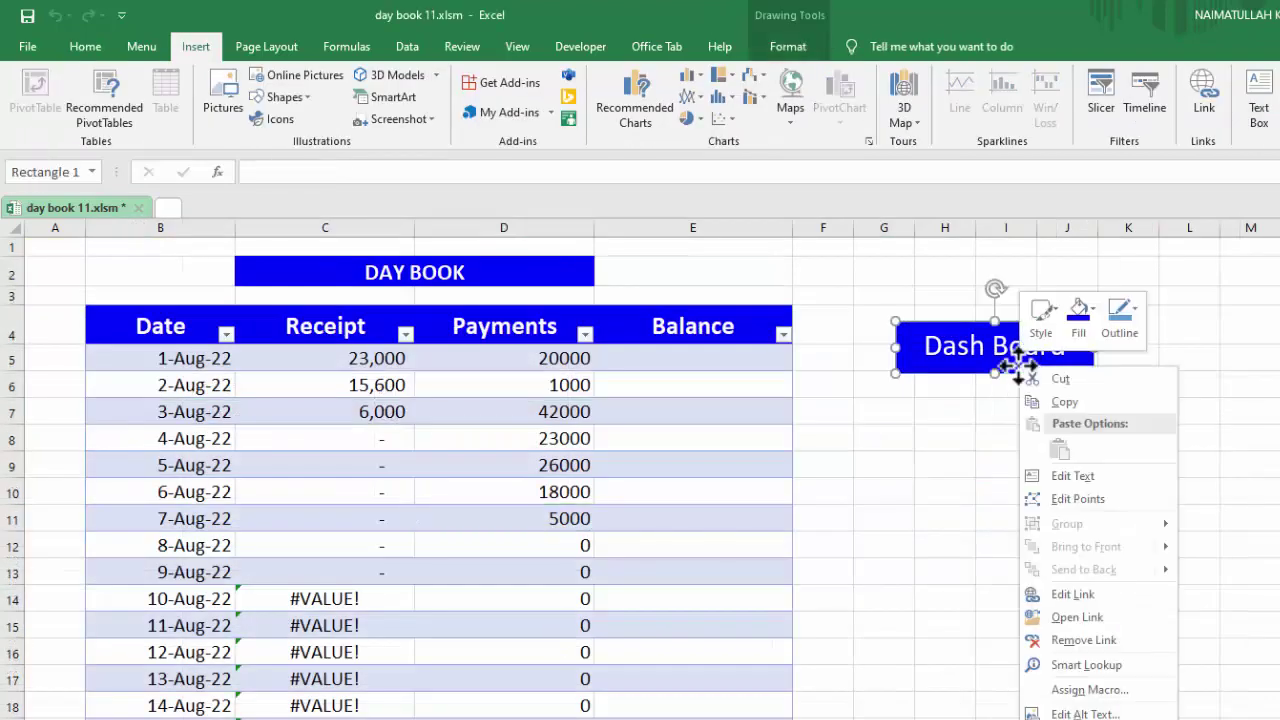
key(Escape)
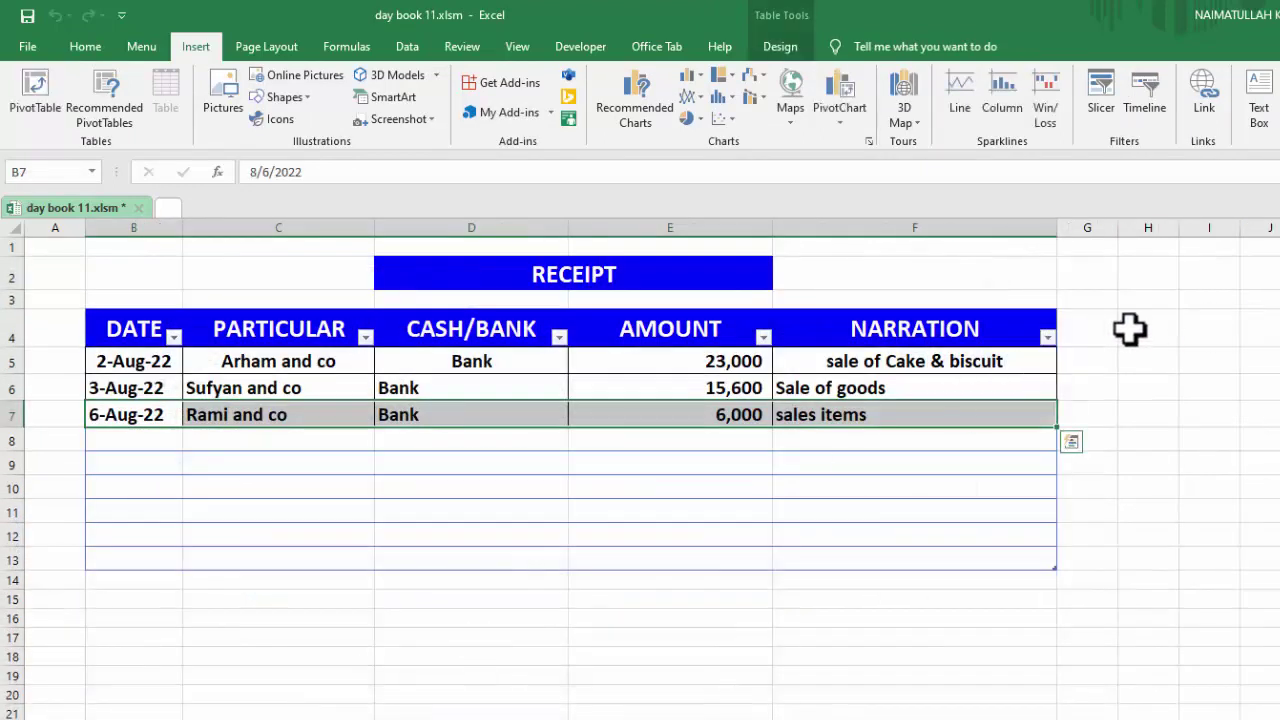
right_click(1128, 328)
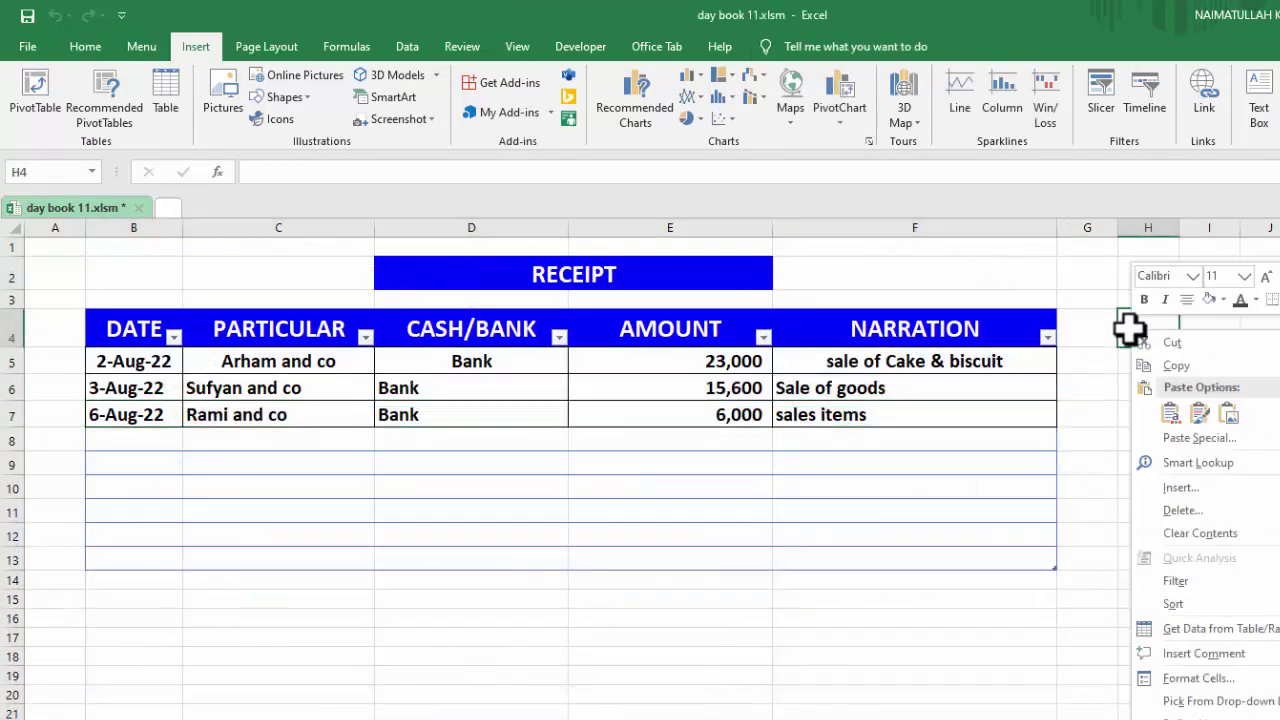
click(1170, 413)
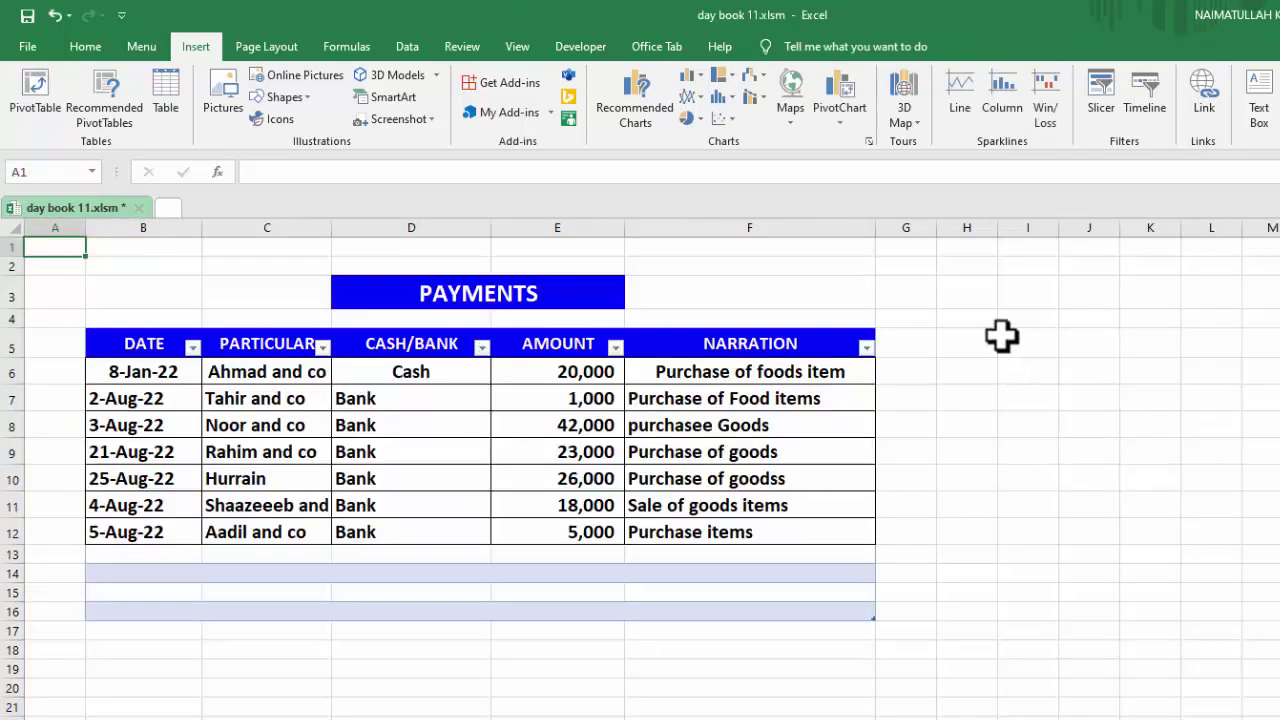
right_click(1001, 337)
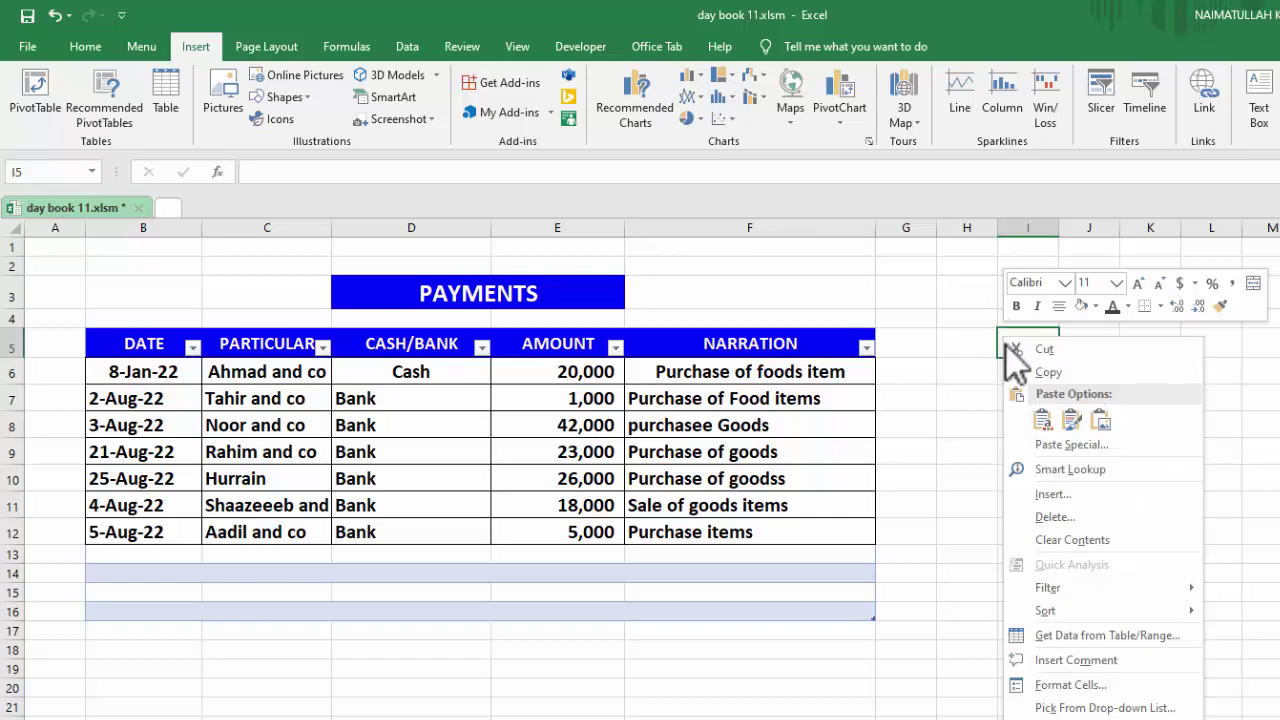
click(1046, 431)
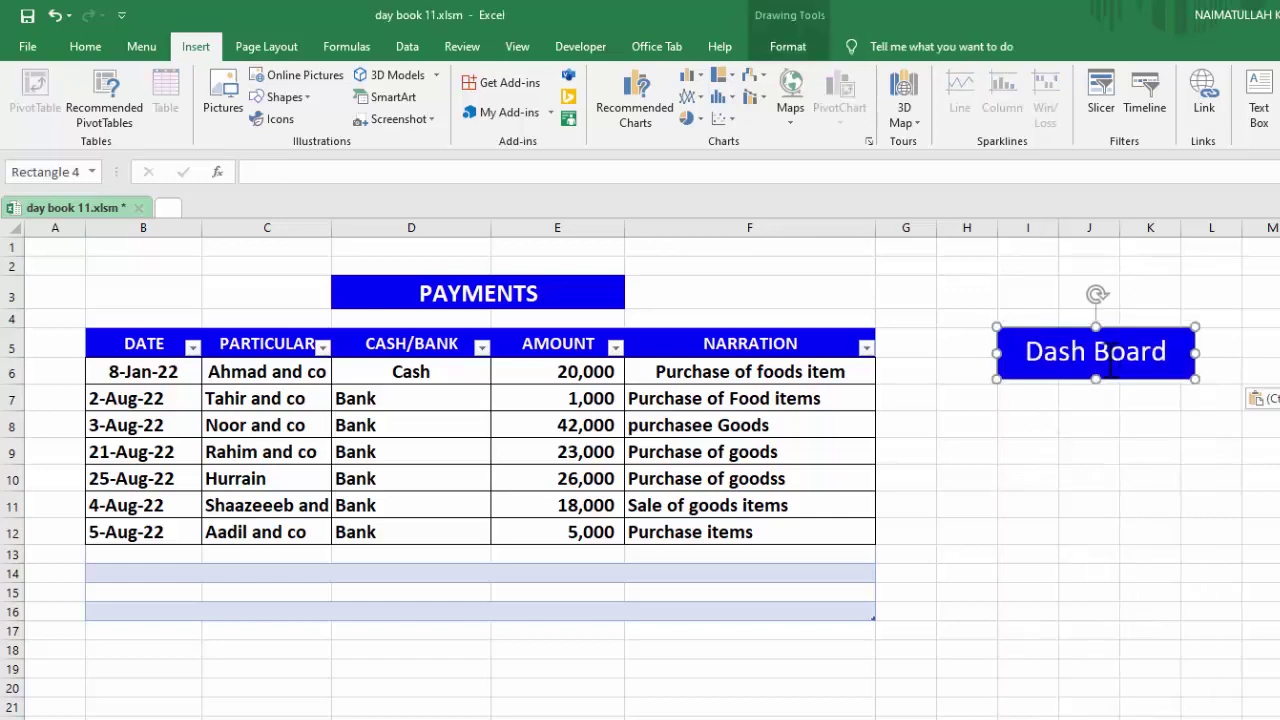
click(1077, 477)
click(1080, 365)
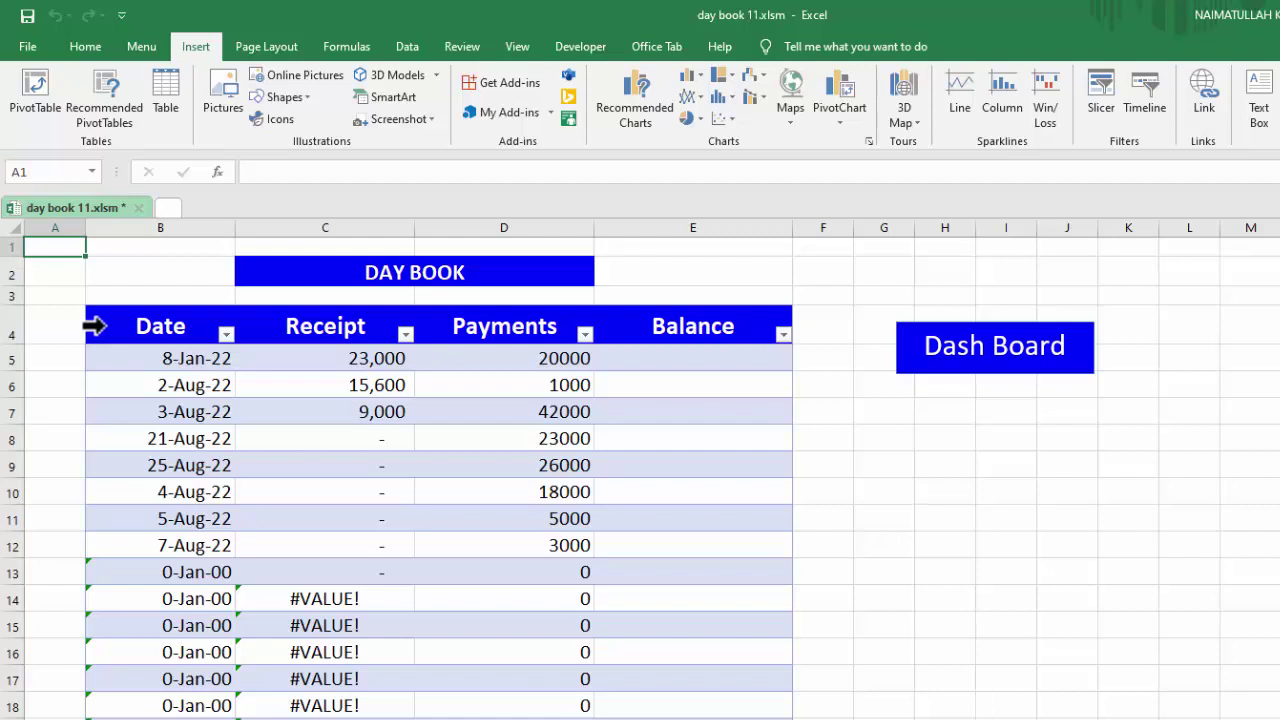
Step: Rename the Day Book's Date header to Pay Date
click(134, 326)
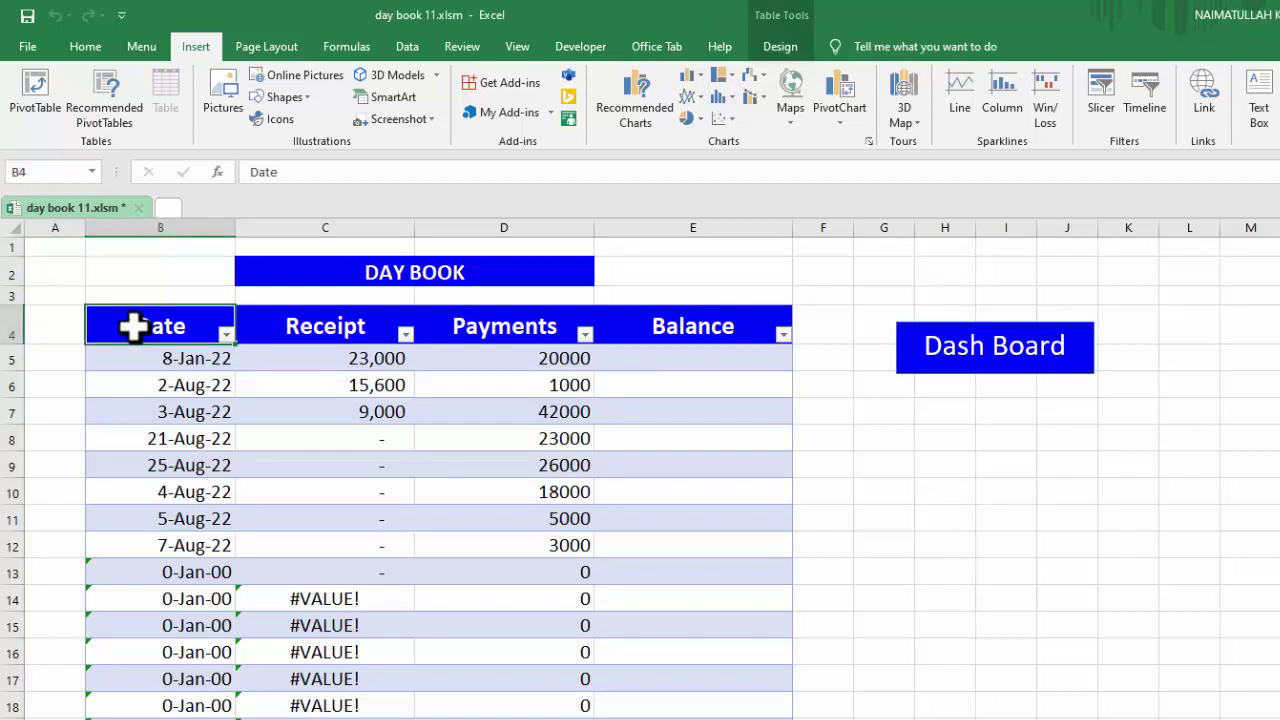
double_click(134, 326)
text(Pay)
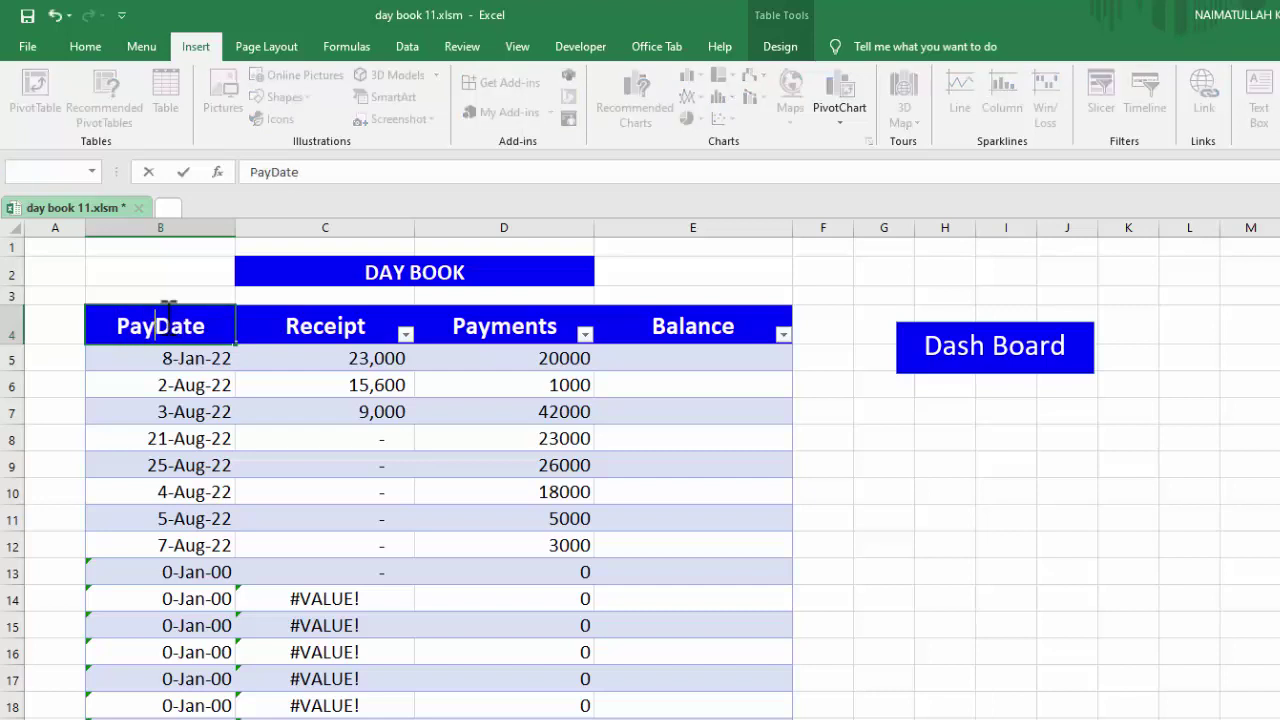
click(778, 491)
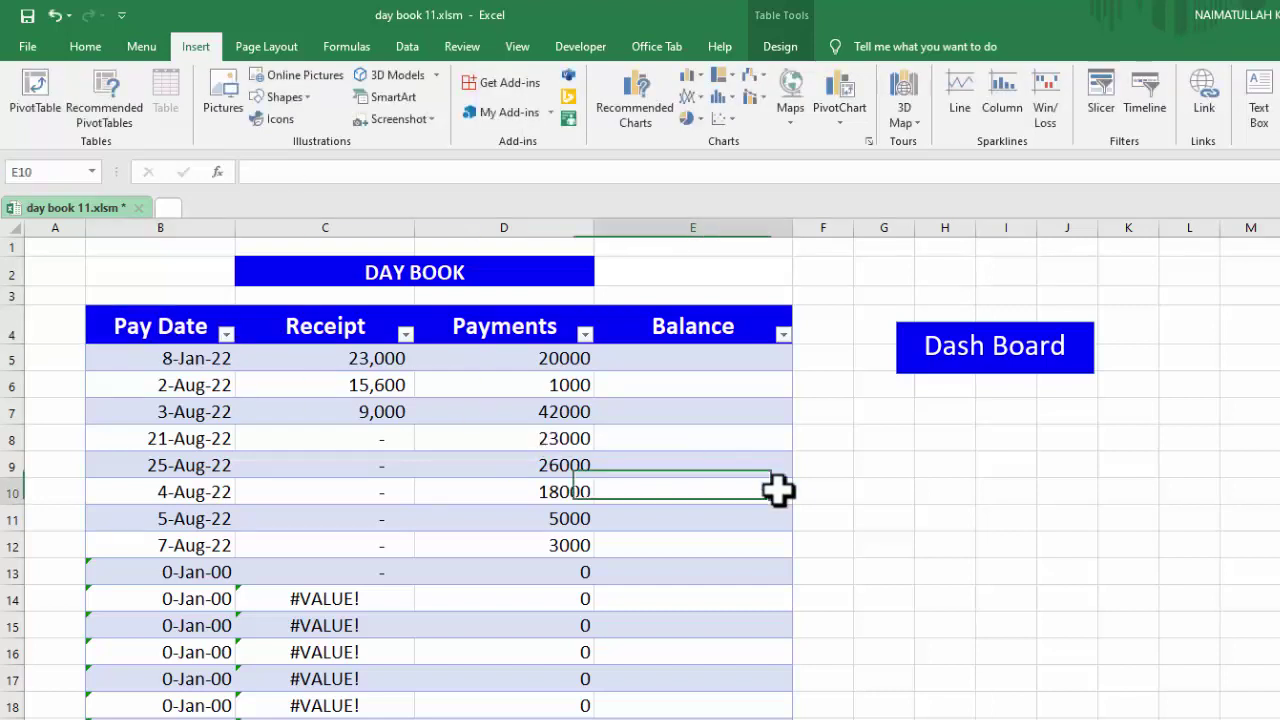
Step: Insert a new column C headed Receipt Date and select C5 for its first entry
right_click(281, 226)
click(308, 368)
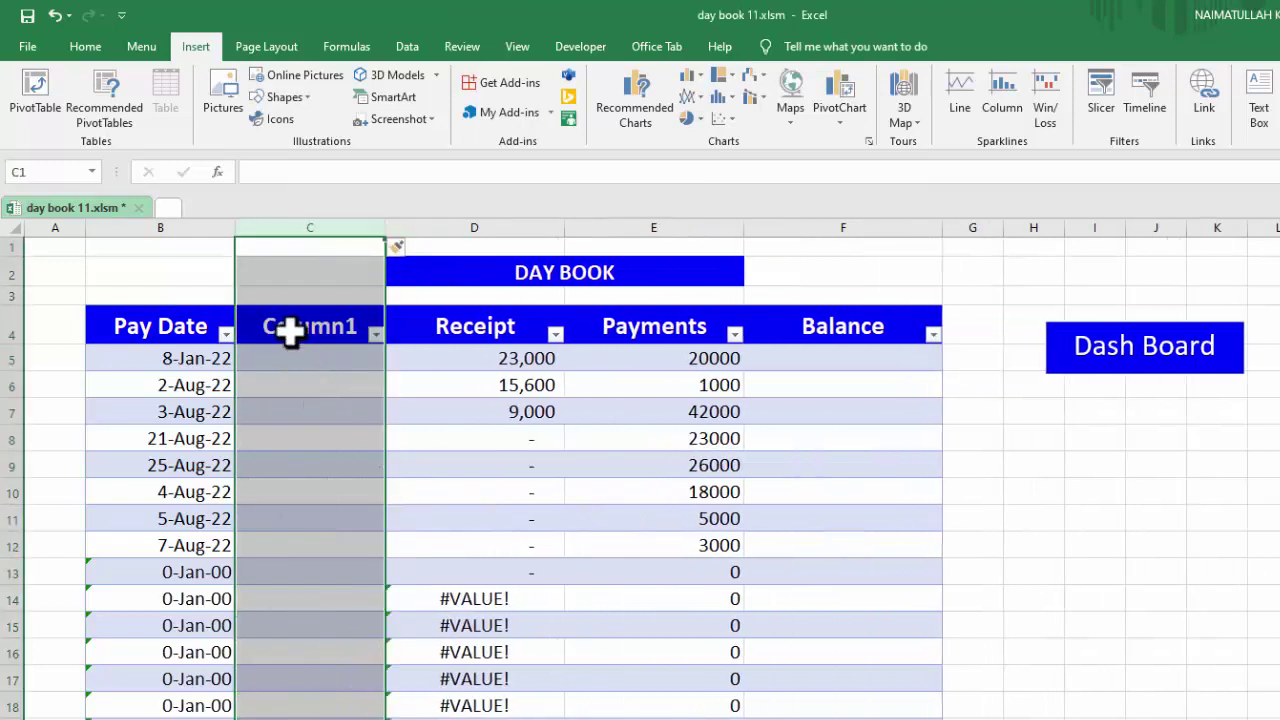
click(295, 331)
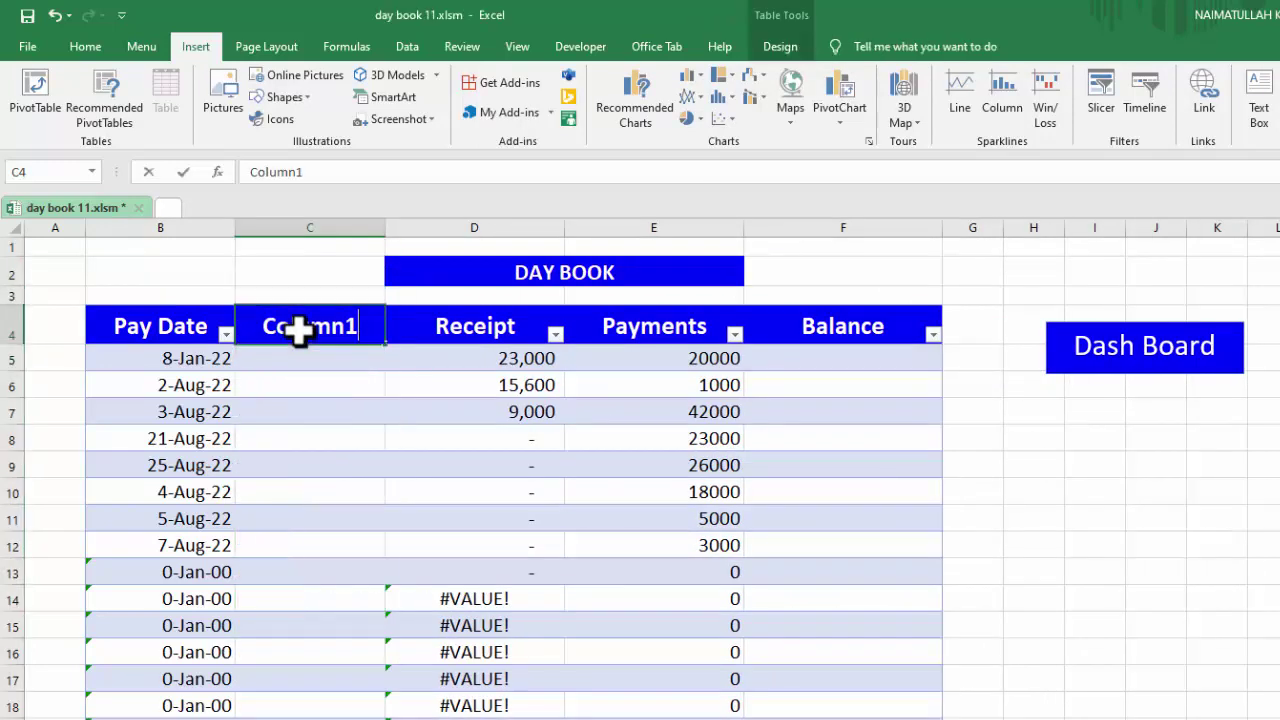
text(Receipt )
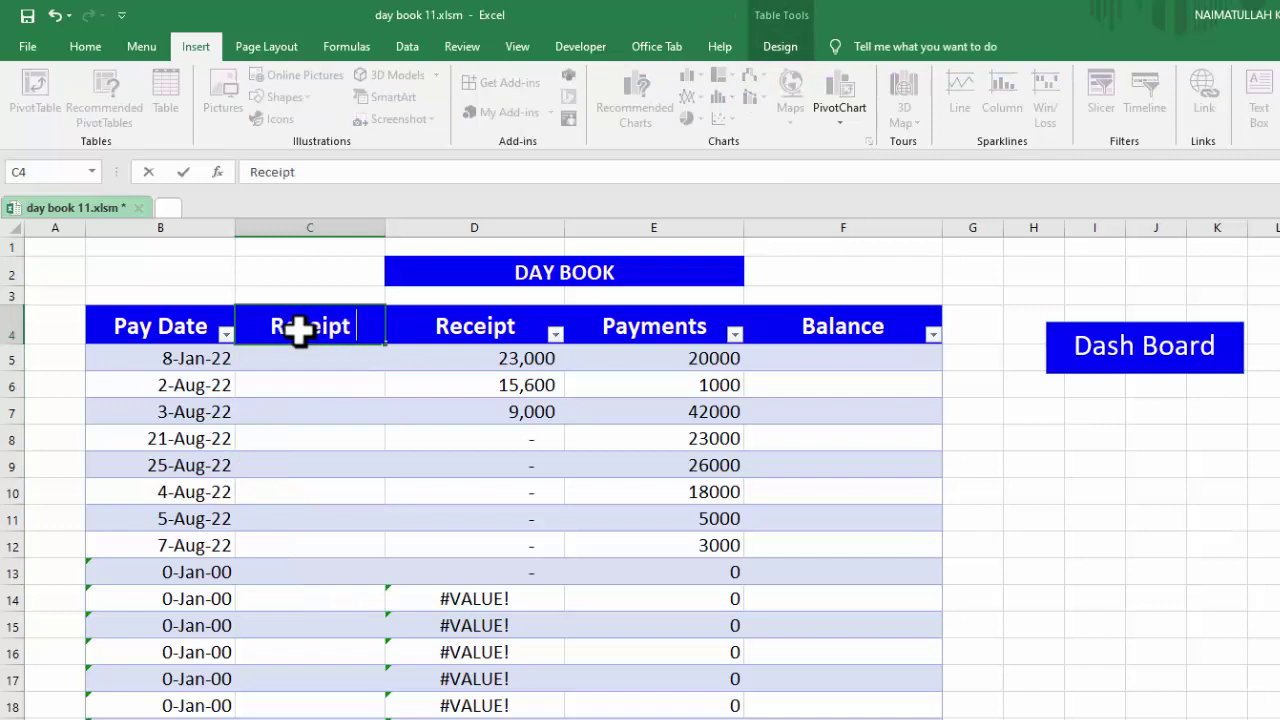
text(Date)
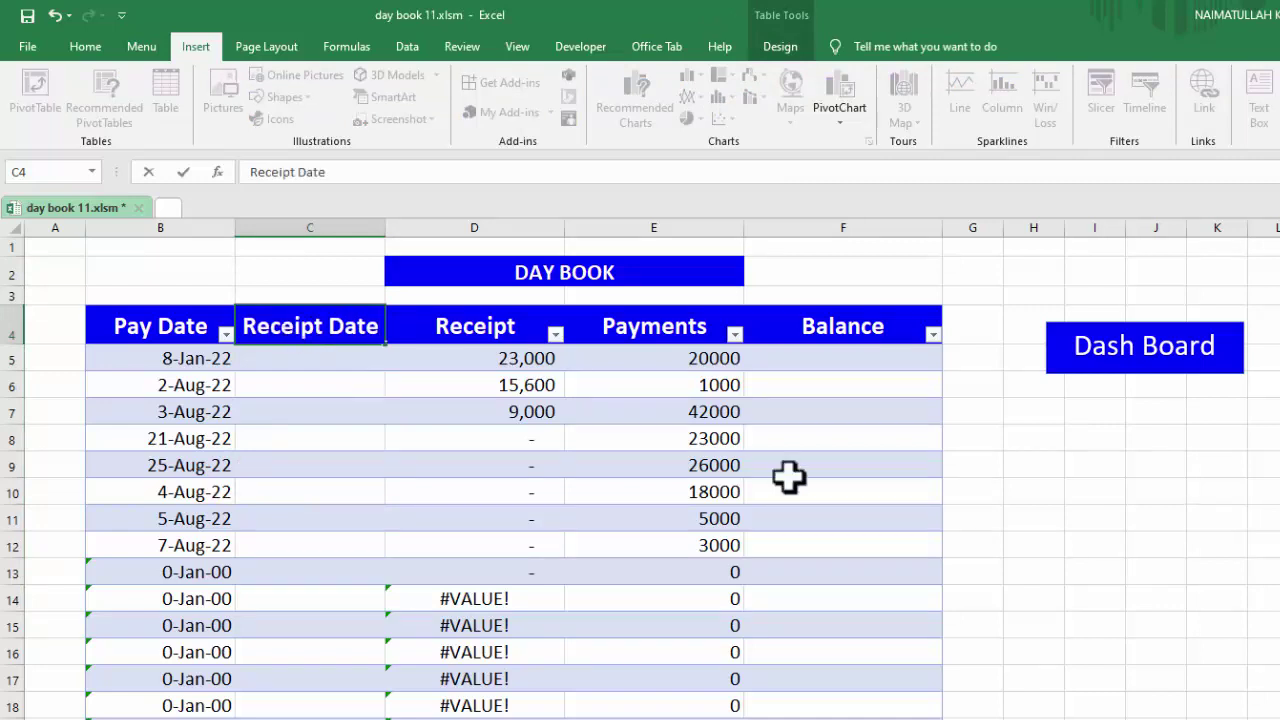
click(978, 527)
click(337, 329)
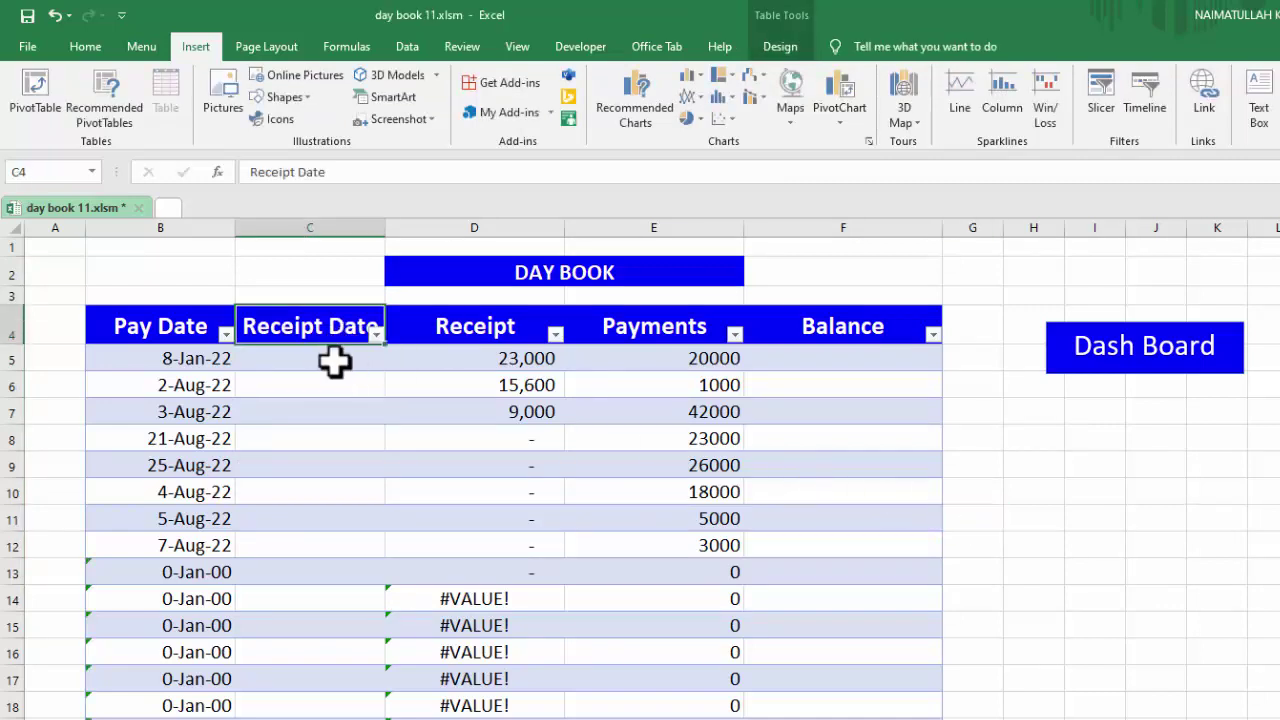
click(333, 362)
text(=)
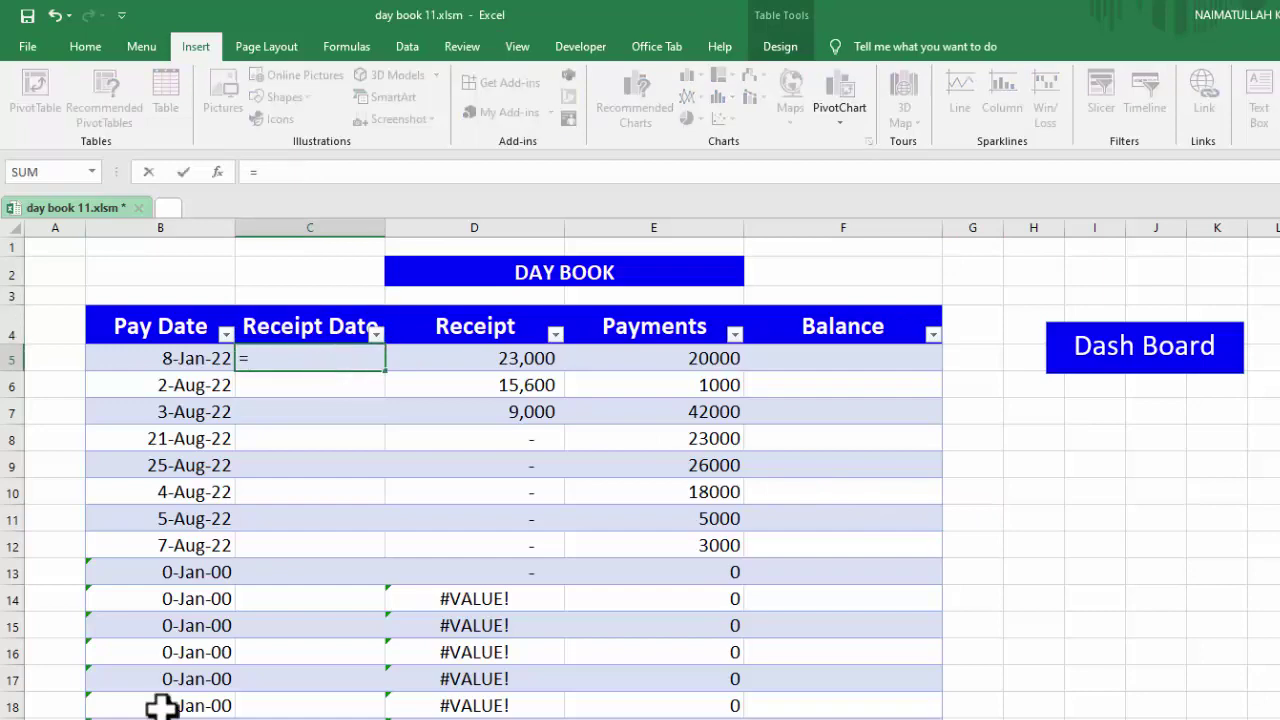
click(163, 716)
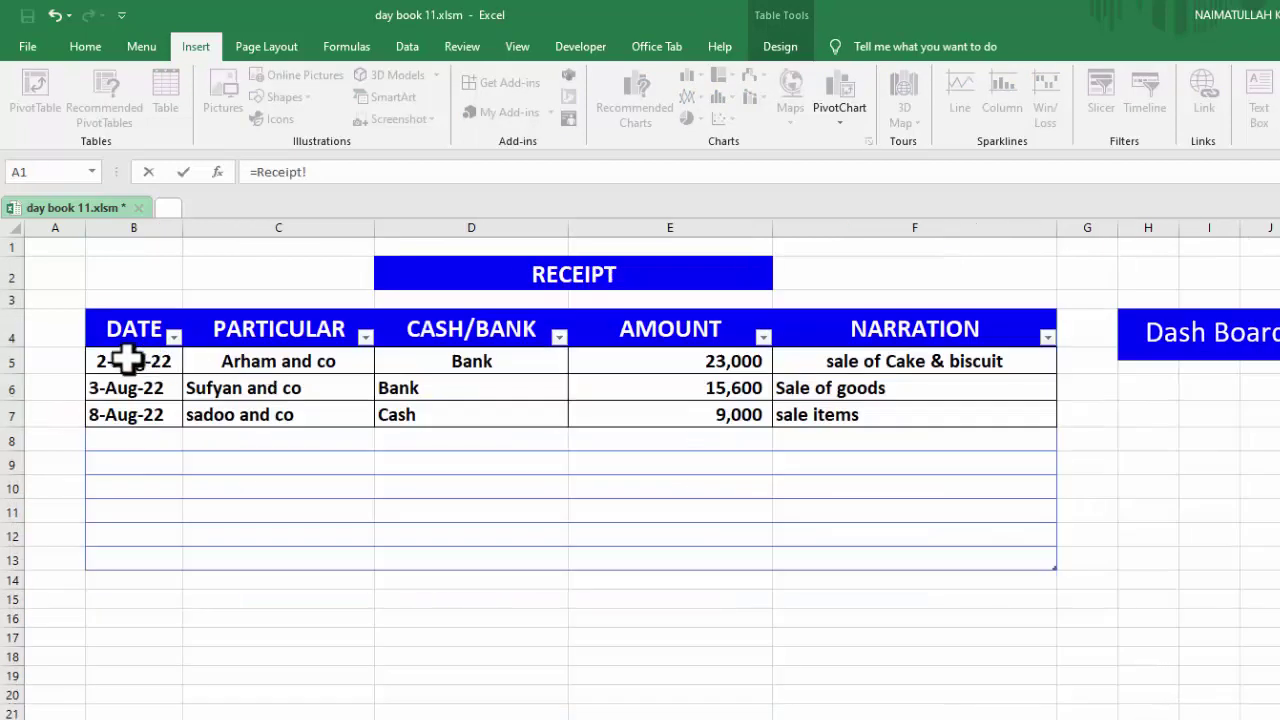
click(127, 361)
key(Return)
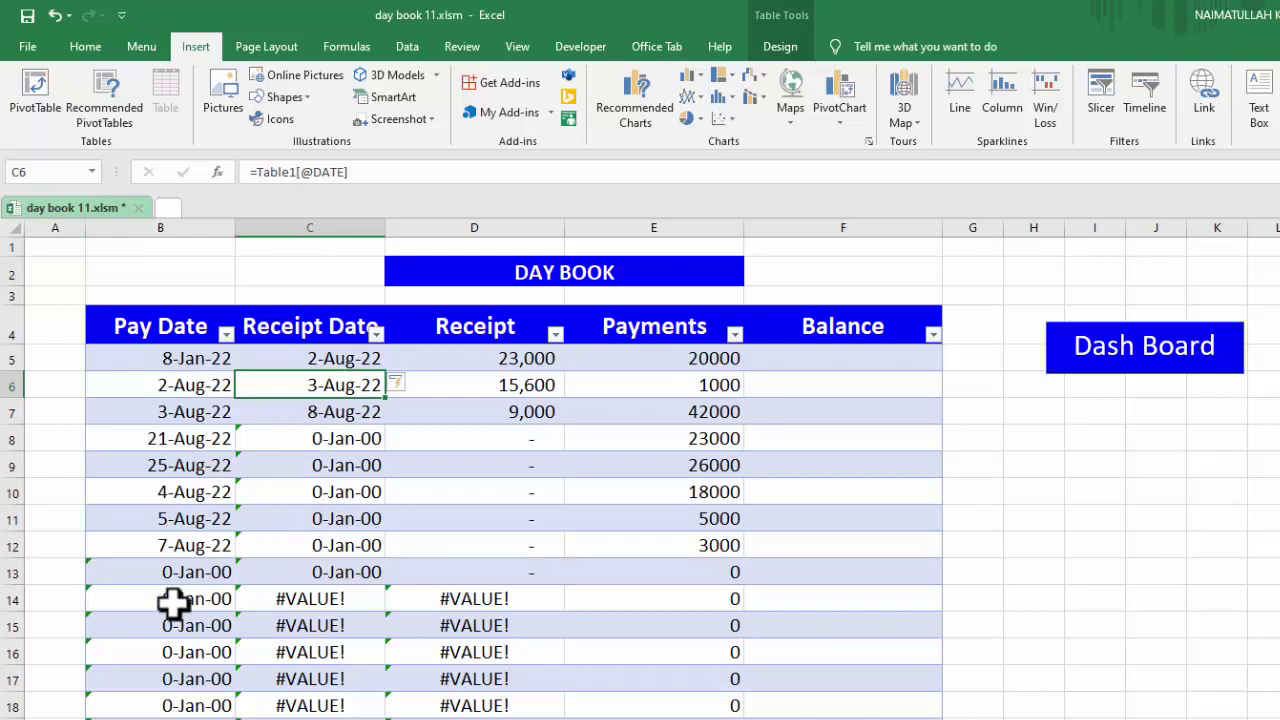
key(ctrl+Page_Down)
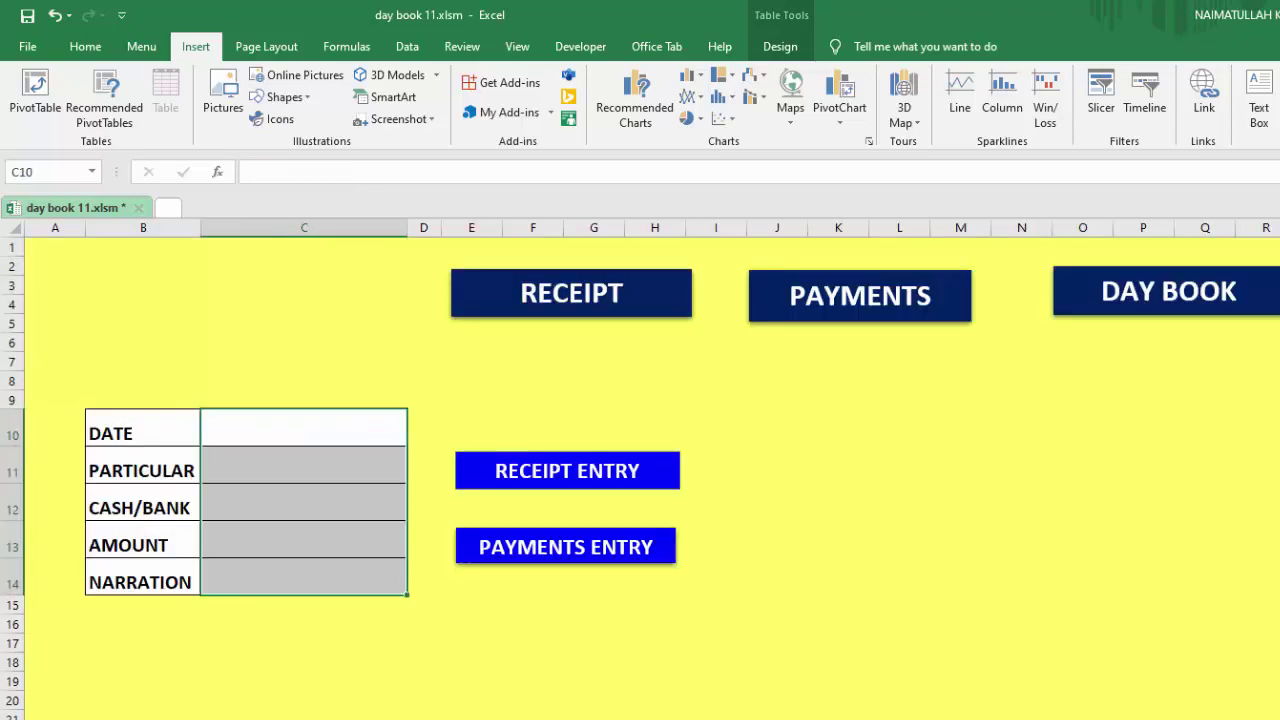
key(ctrl+Page_Up)
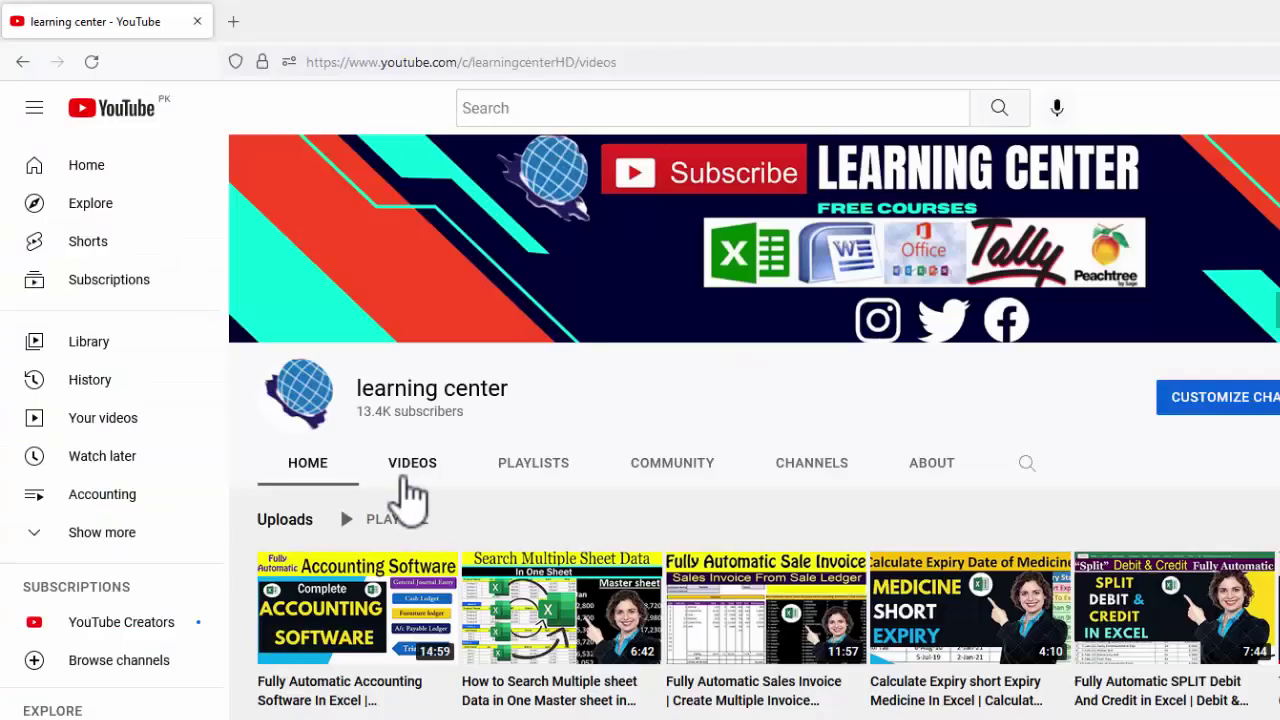
Step: Show the learning center channel's VIDEOS uploads list
click(405, 478)
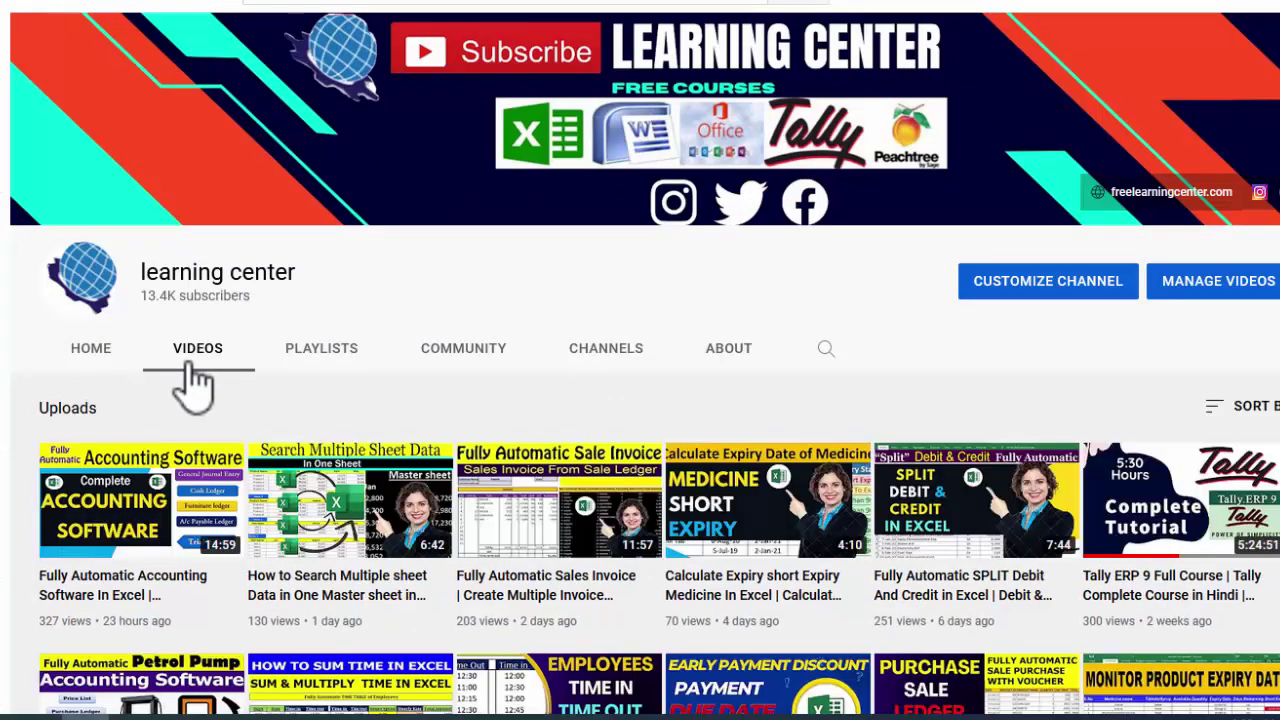